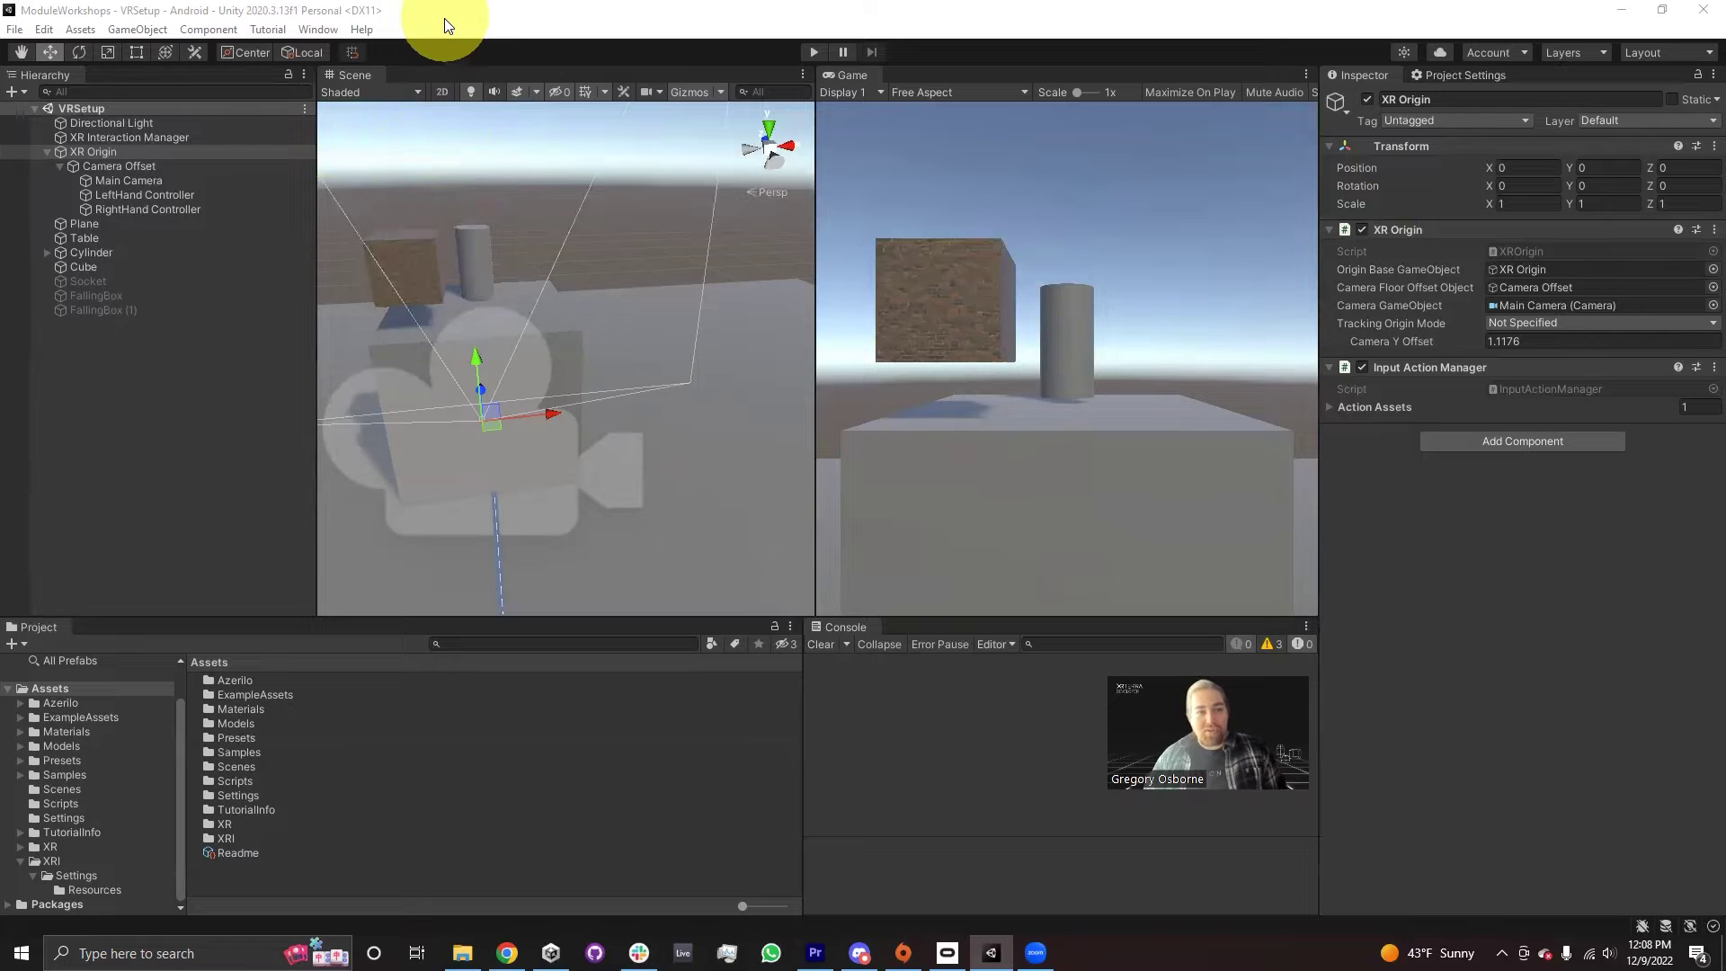
- Import the XR Device Simulator sample of the XR Interaction Toolkit package and close the Package Manager
left_click(316, 30)
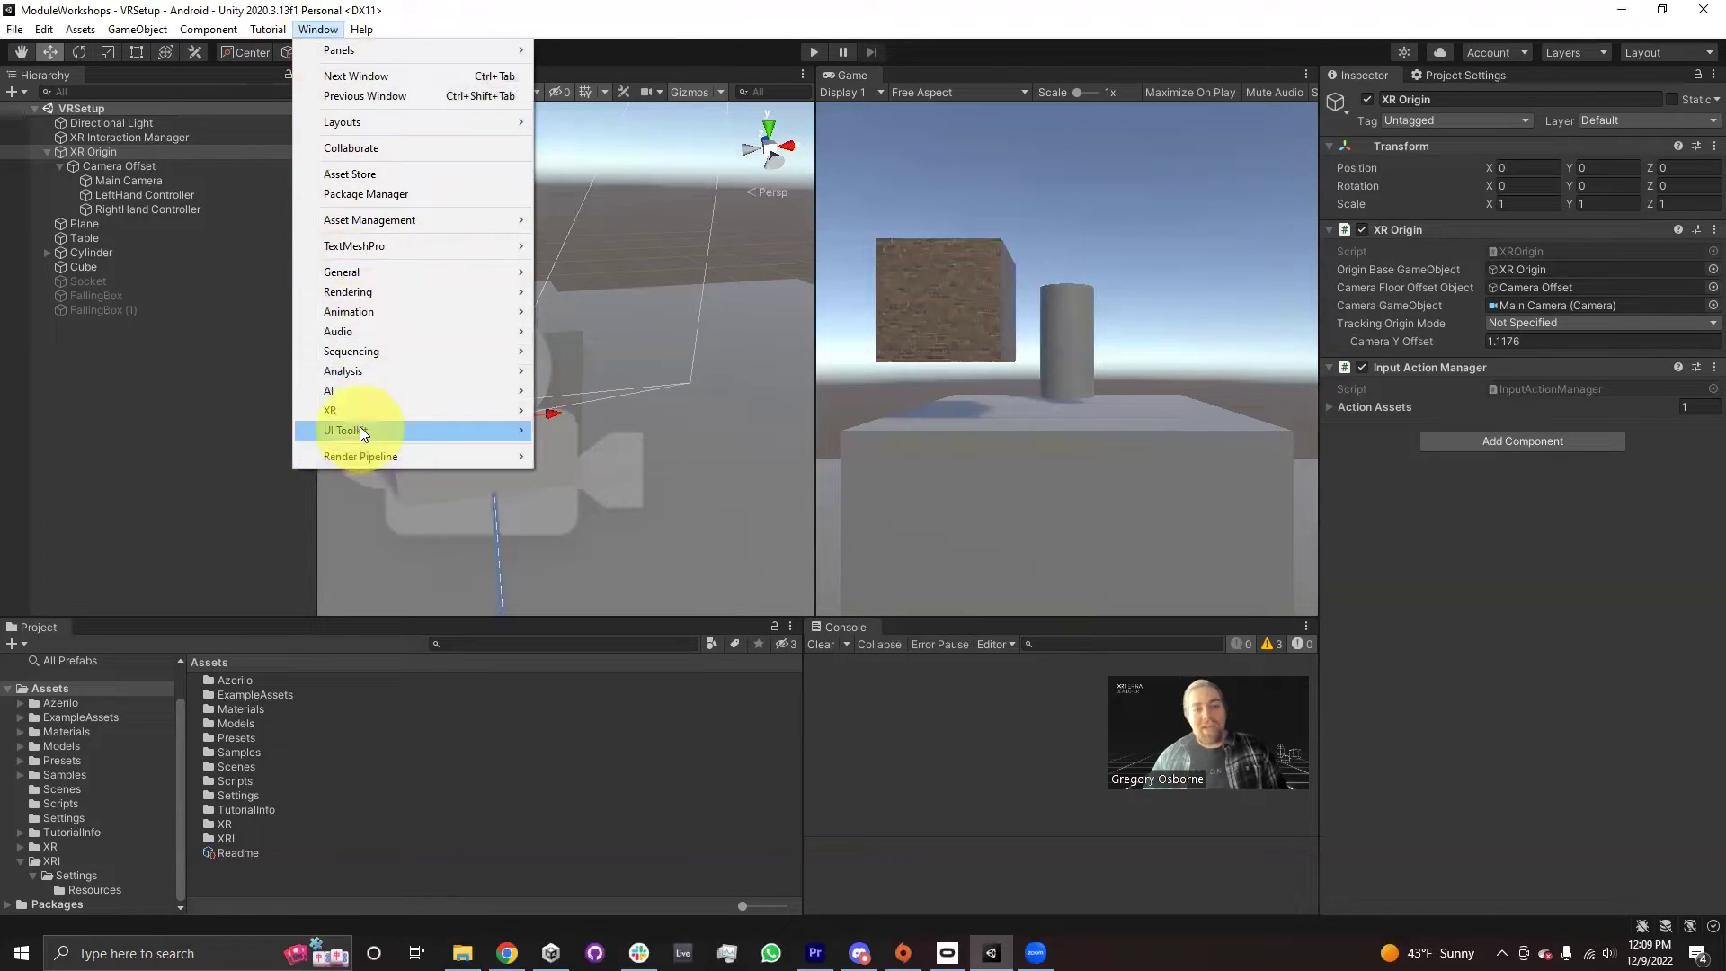
left_click(360, 195)
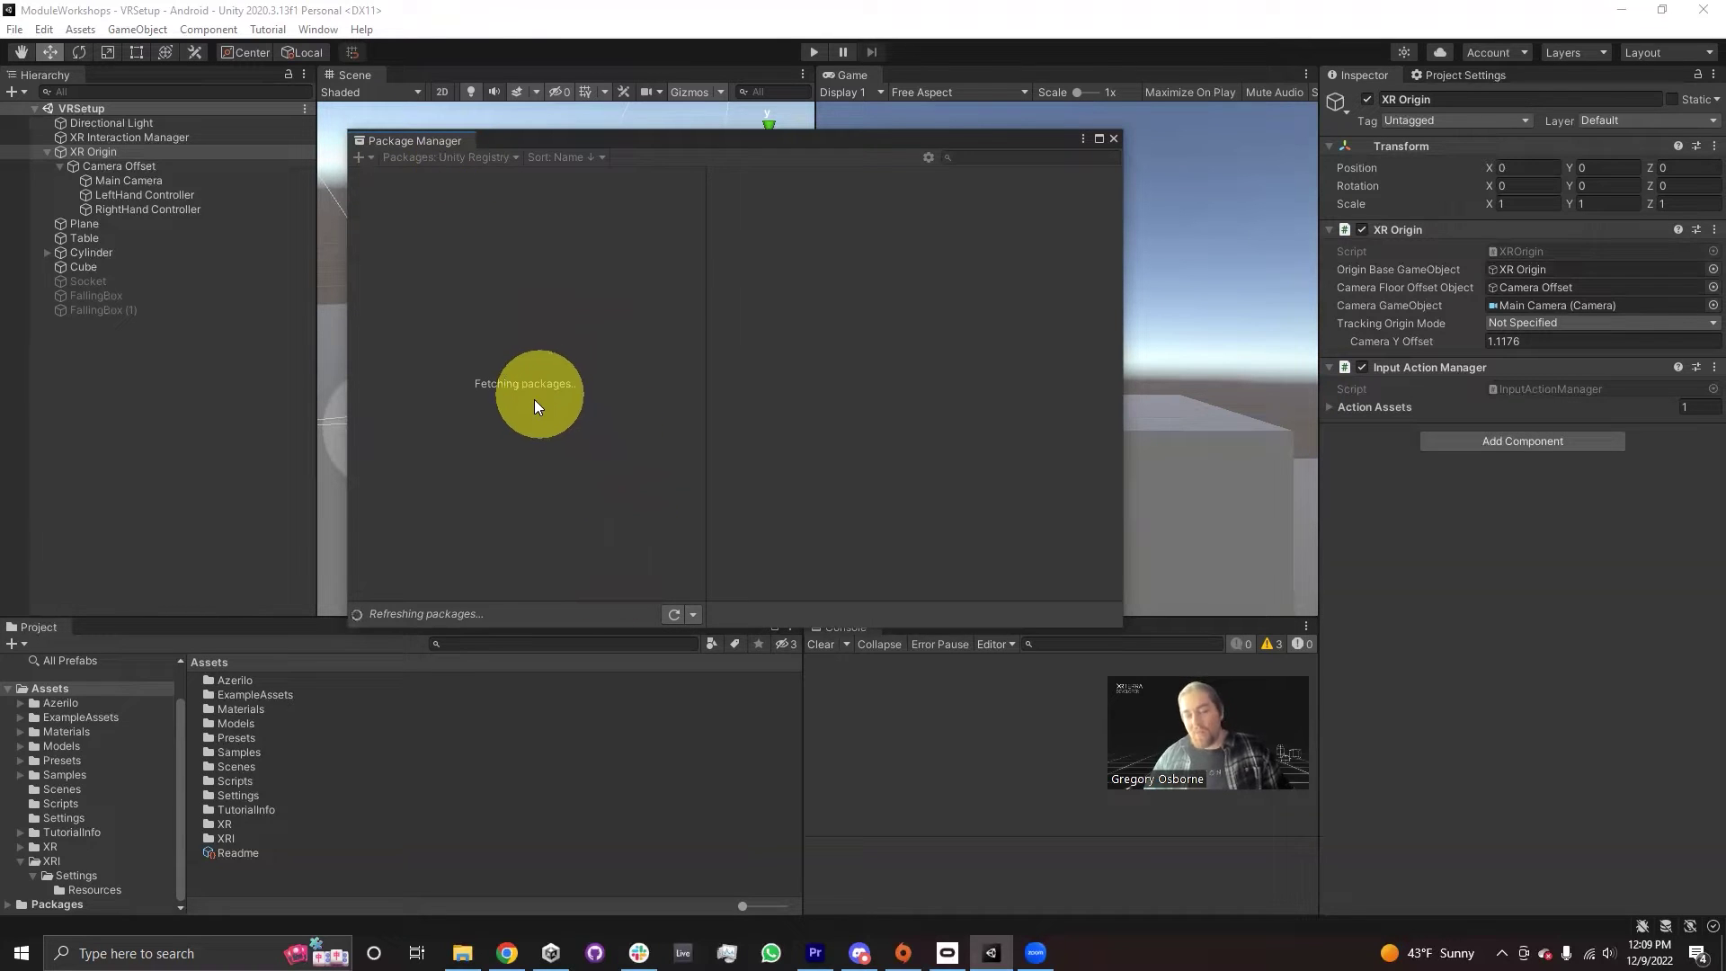
scroll(542, 395, "down", 10)
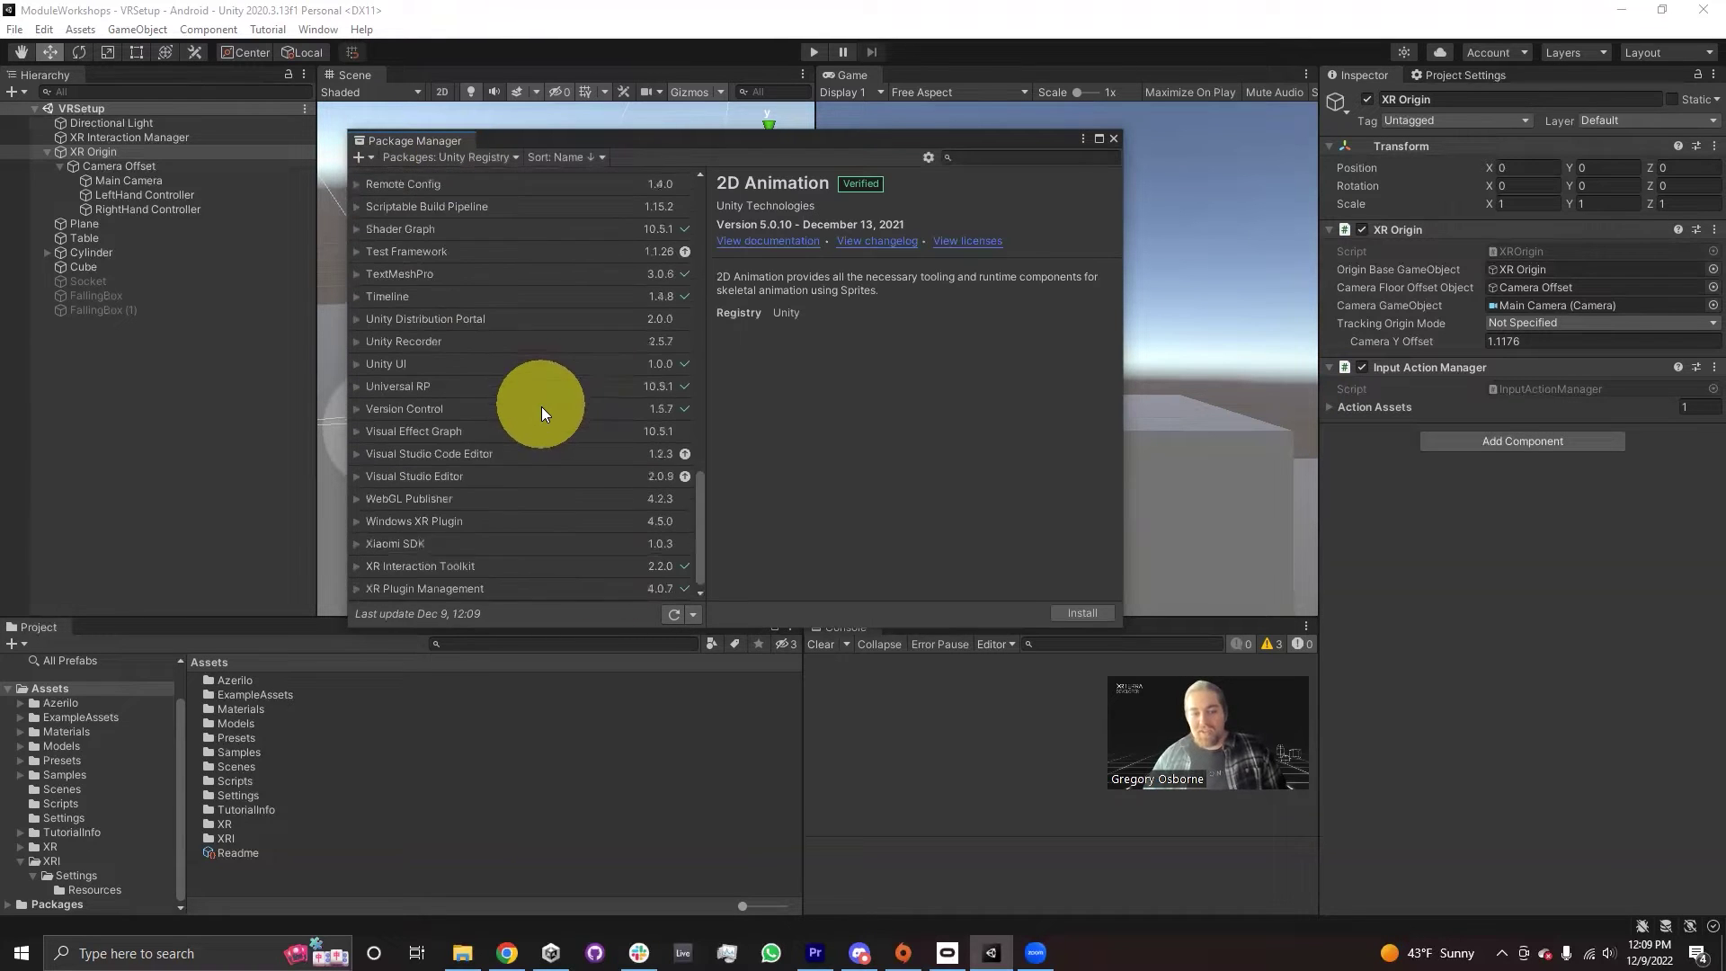
left_click(427, 569)
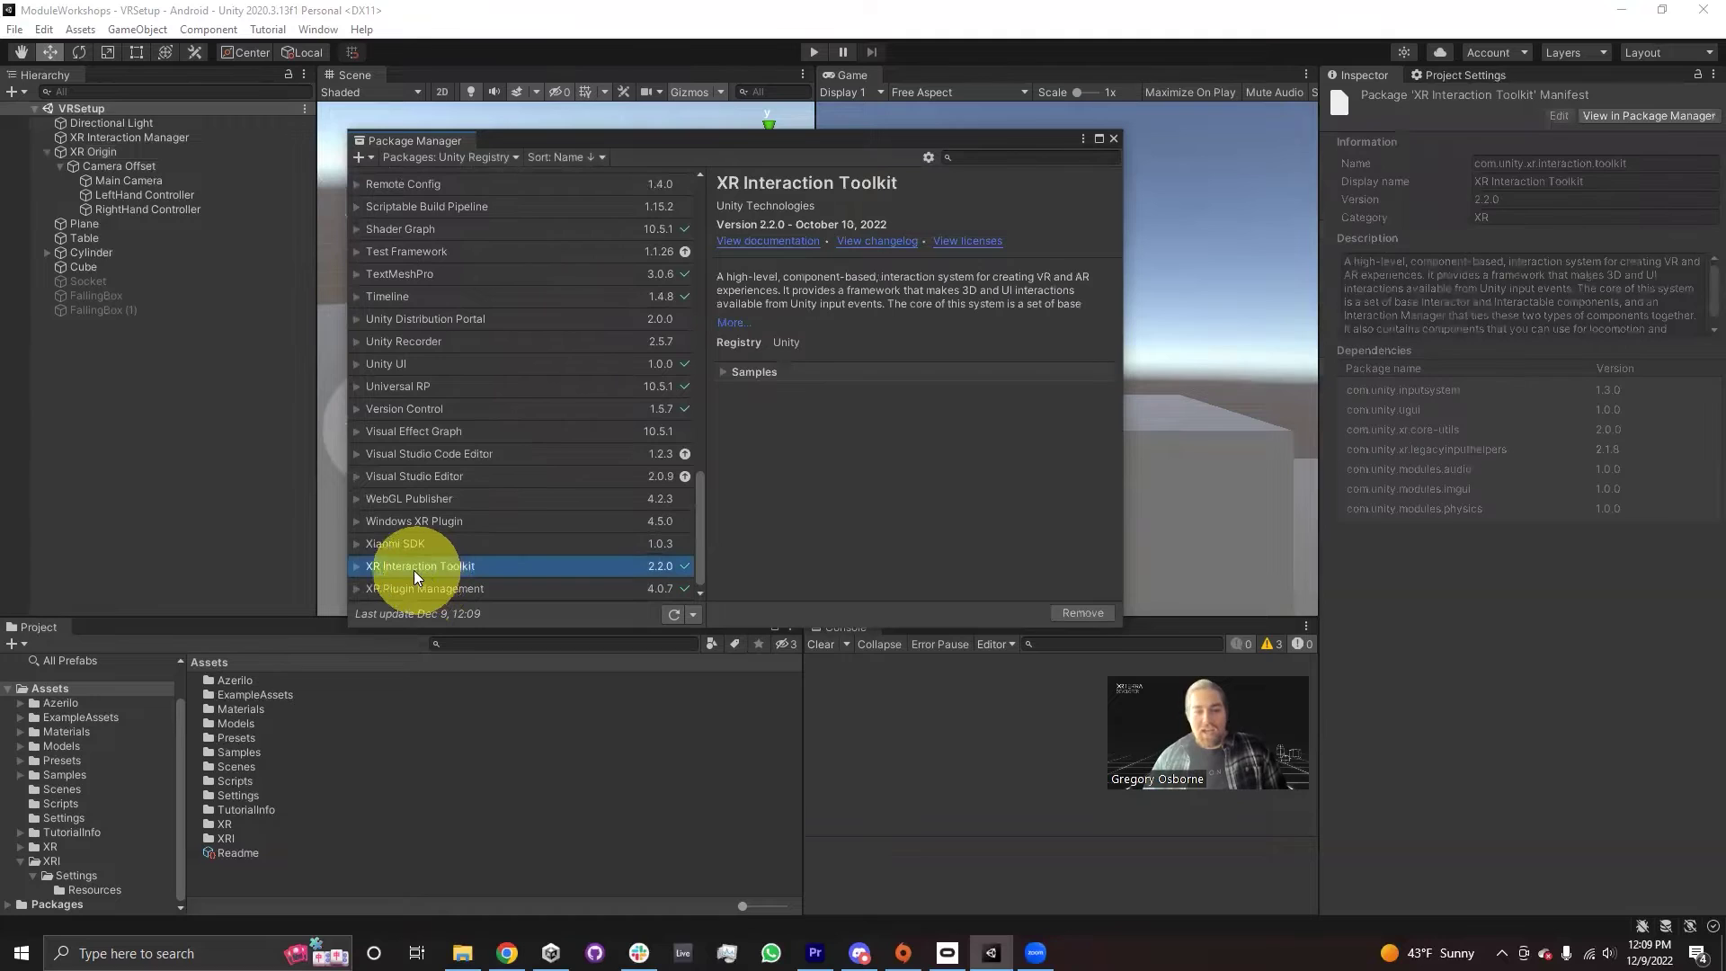
left_click(723, 374)
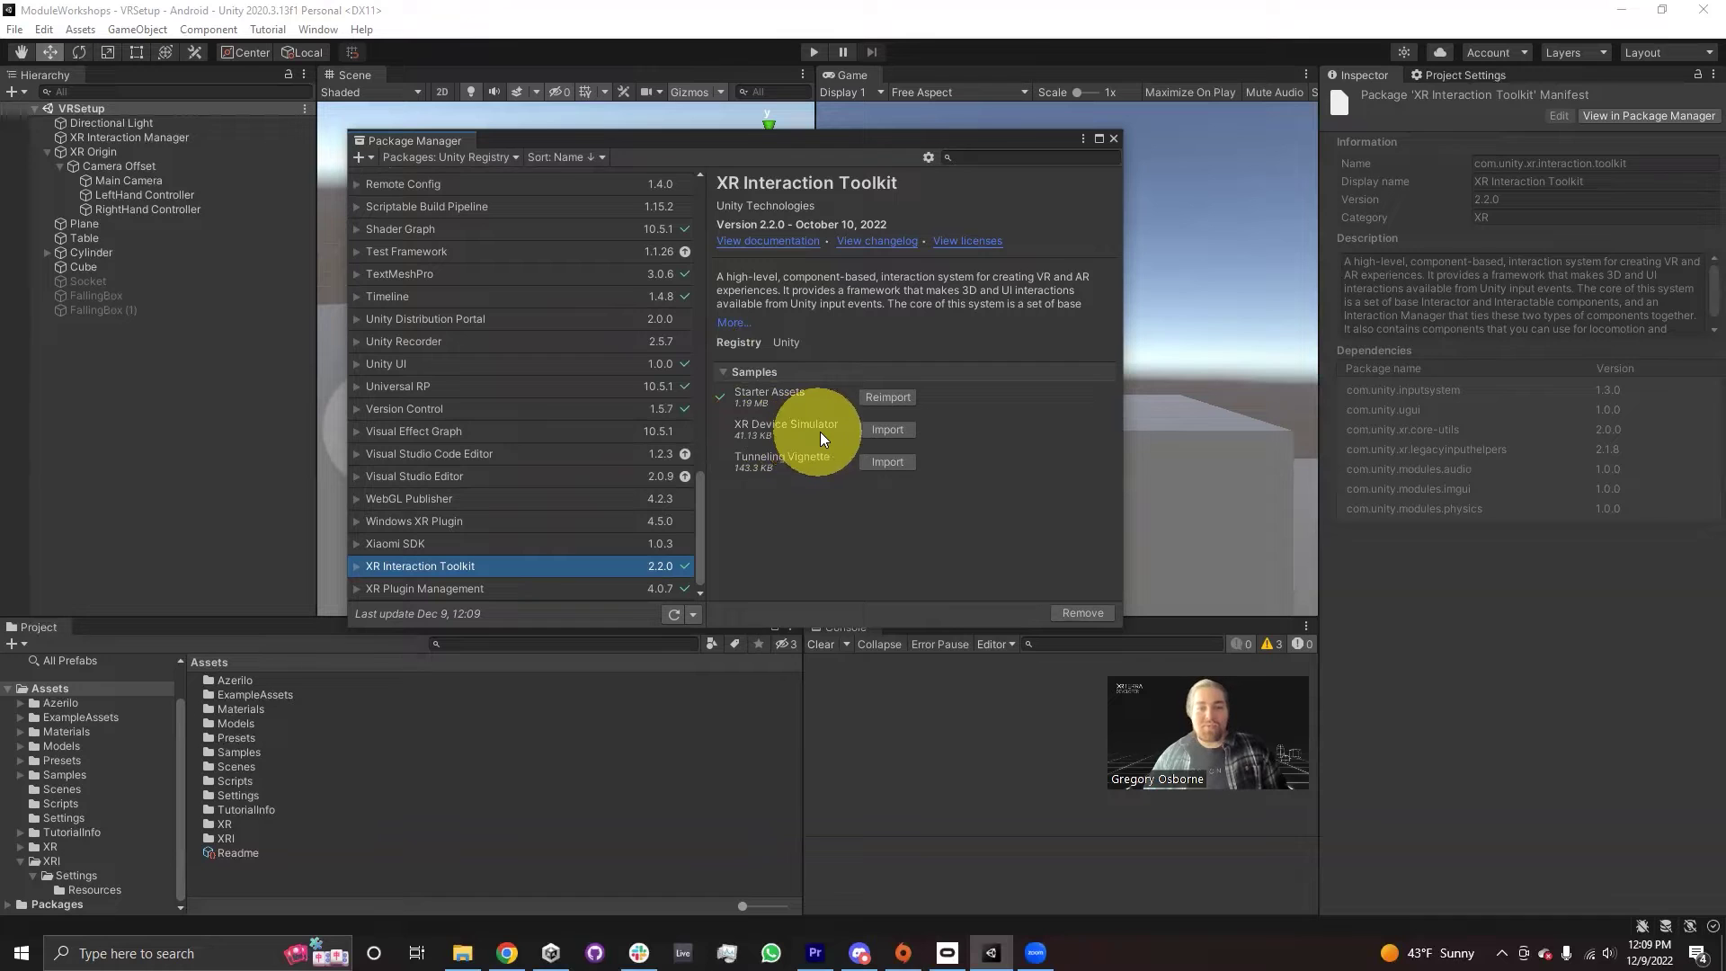
left_click(873, 429)
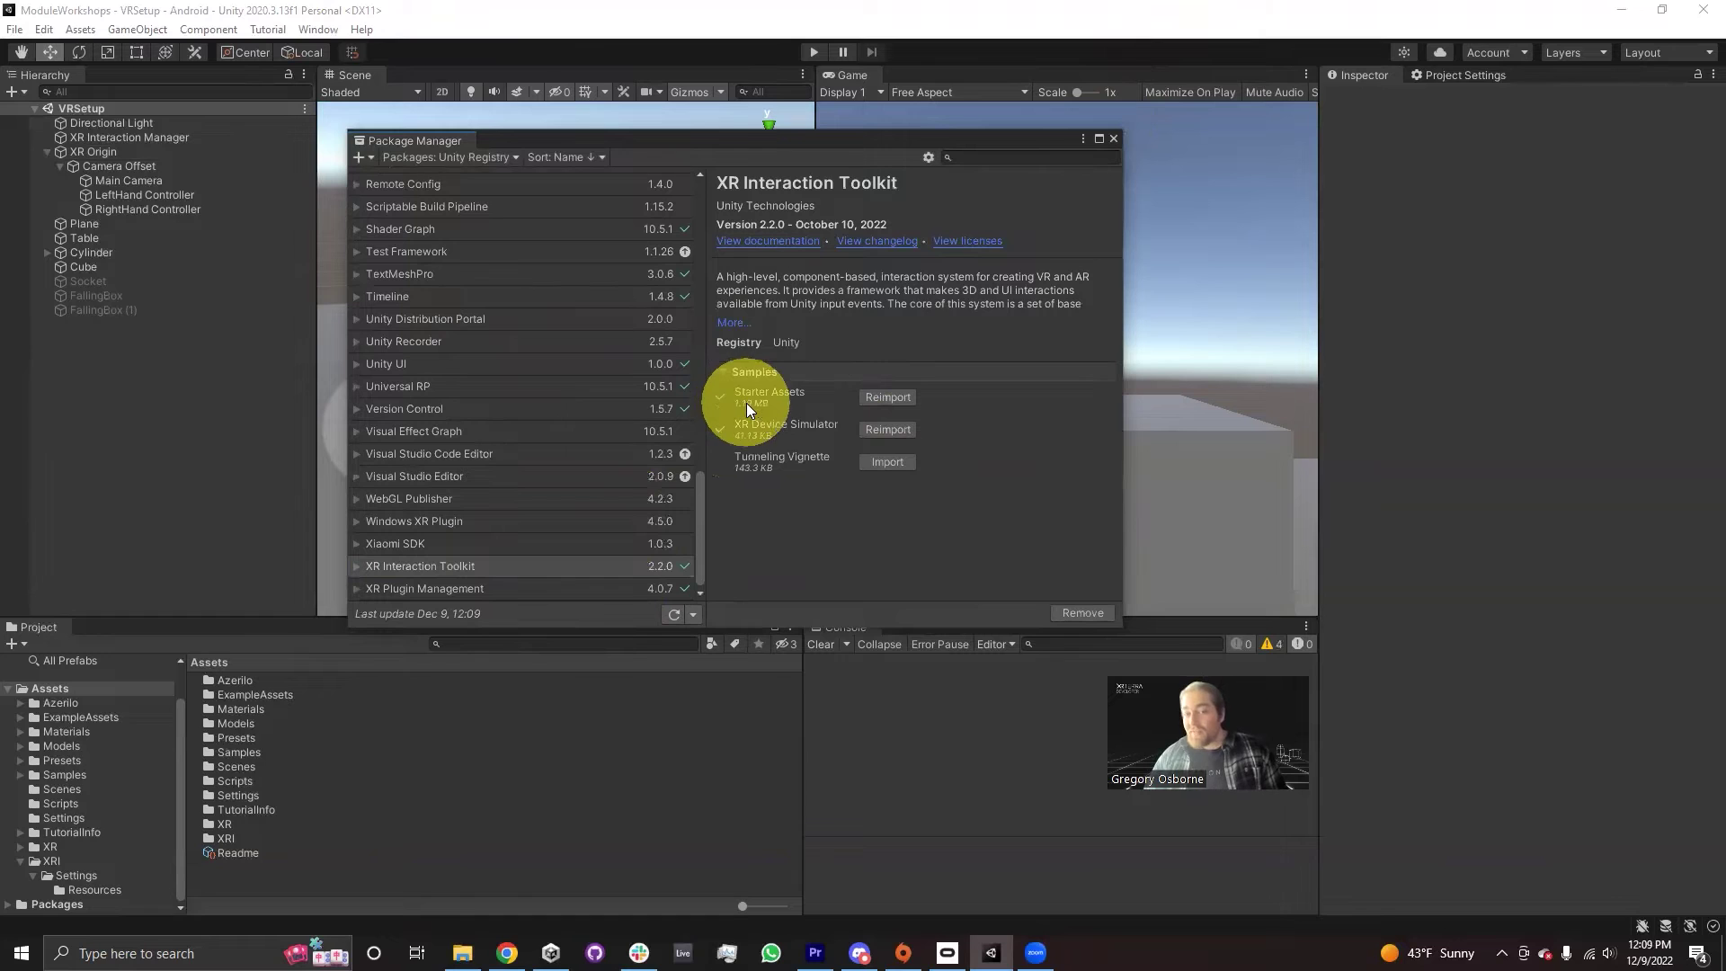
left_click(1113, 139)
- Add the XR Device Simulator prefab from Samples/XR Interaction Toolkit/2.2.0/XR Device Simulator to the VRSetup scene's root
left_click_drag(103, 620, 125, 563)
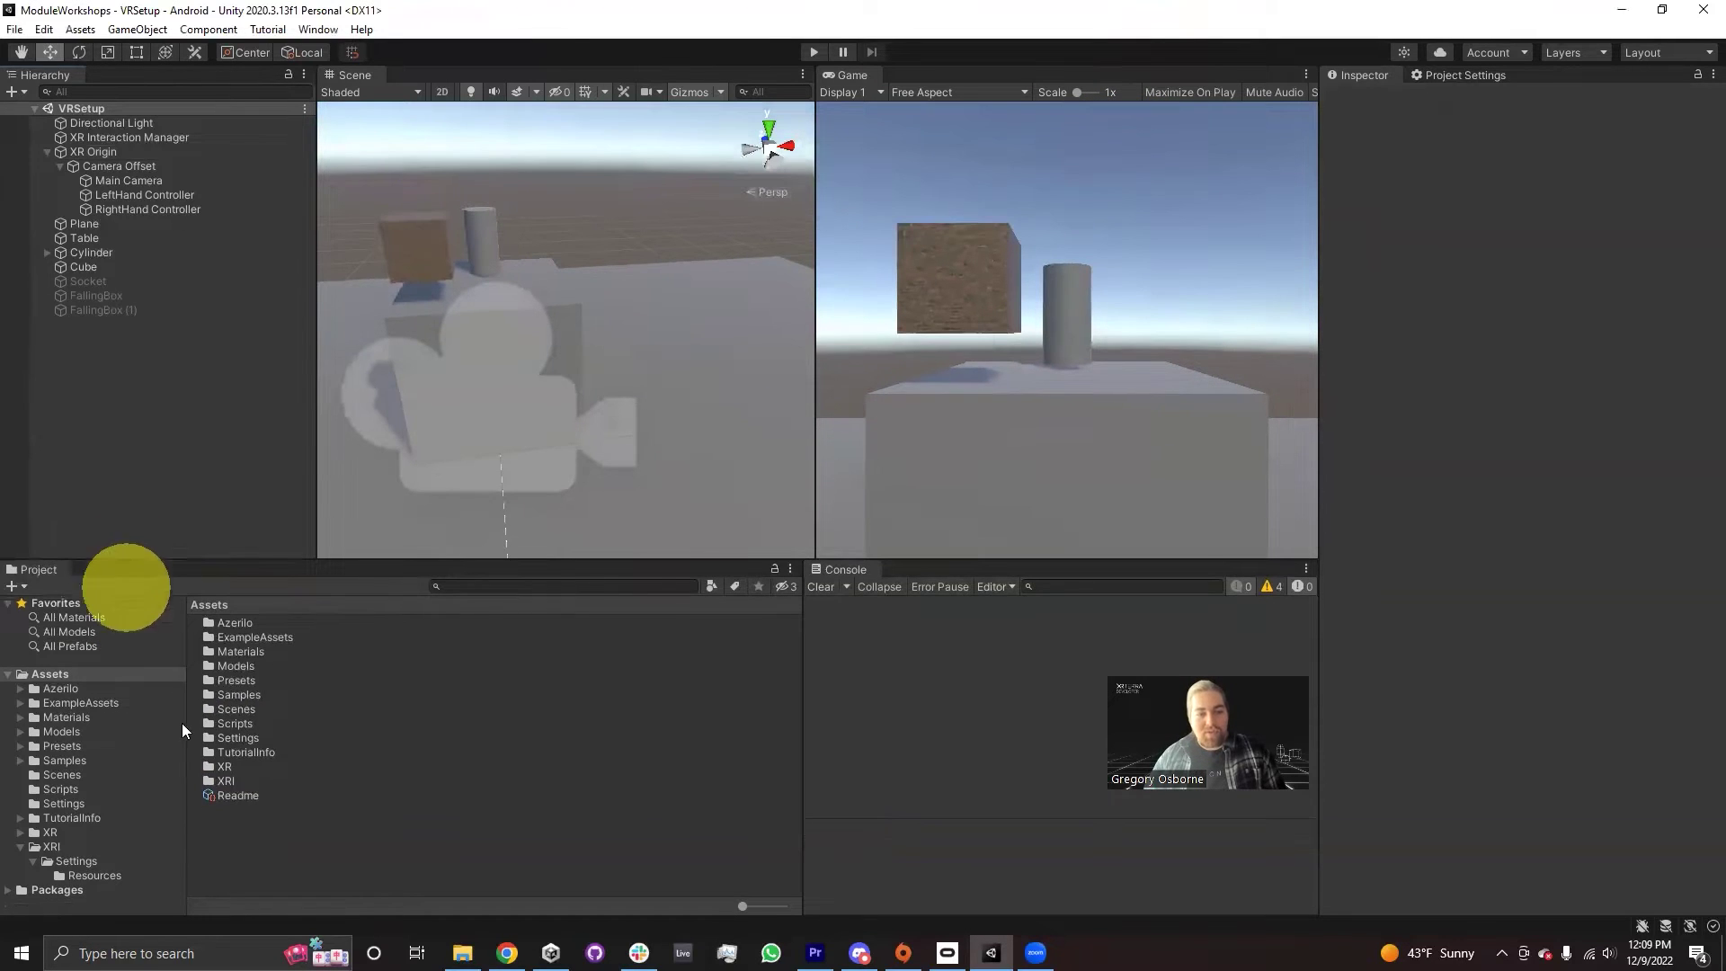
double_click(221, 695)
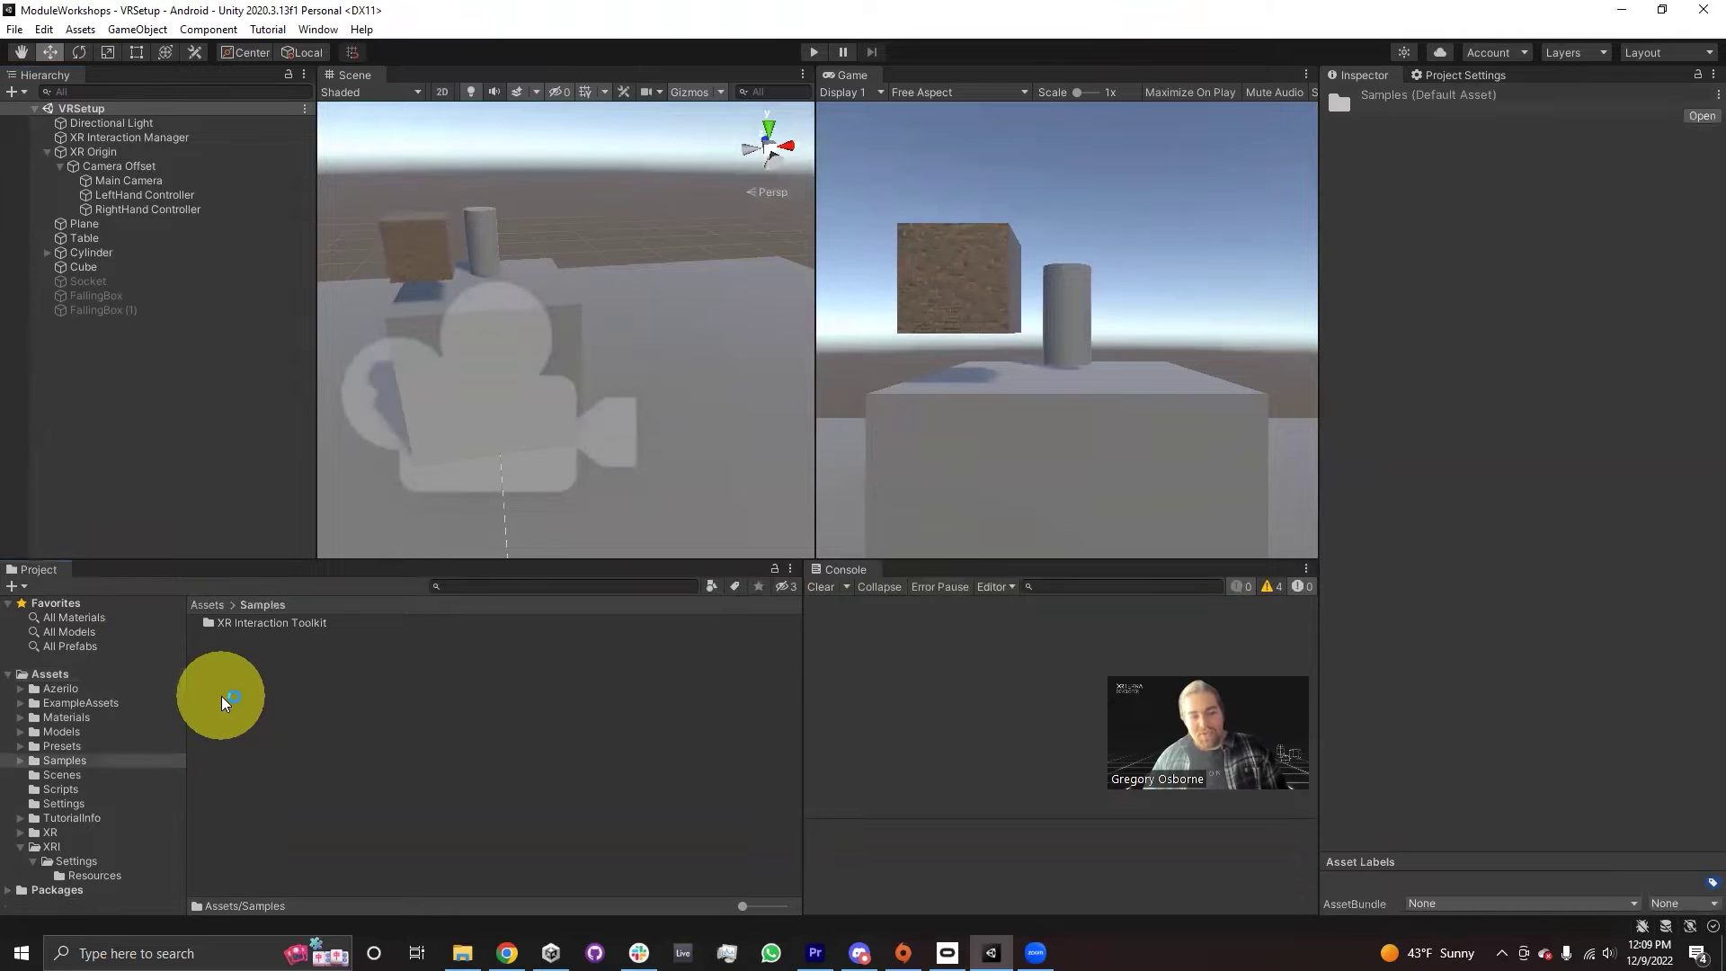
double_click(236, 624)
double_click(227, 625)
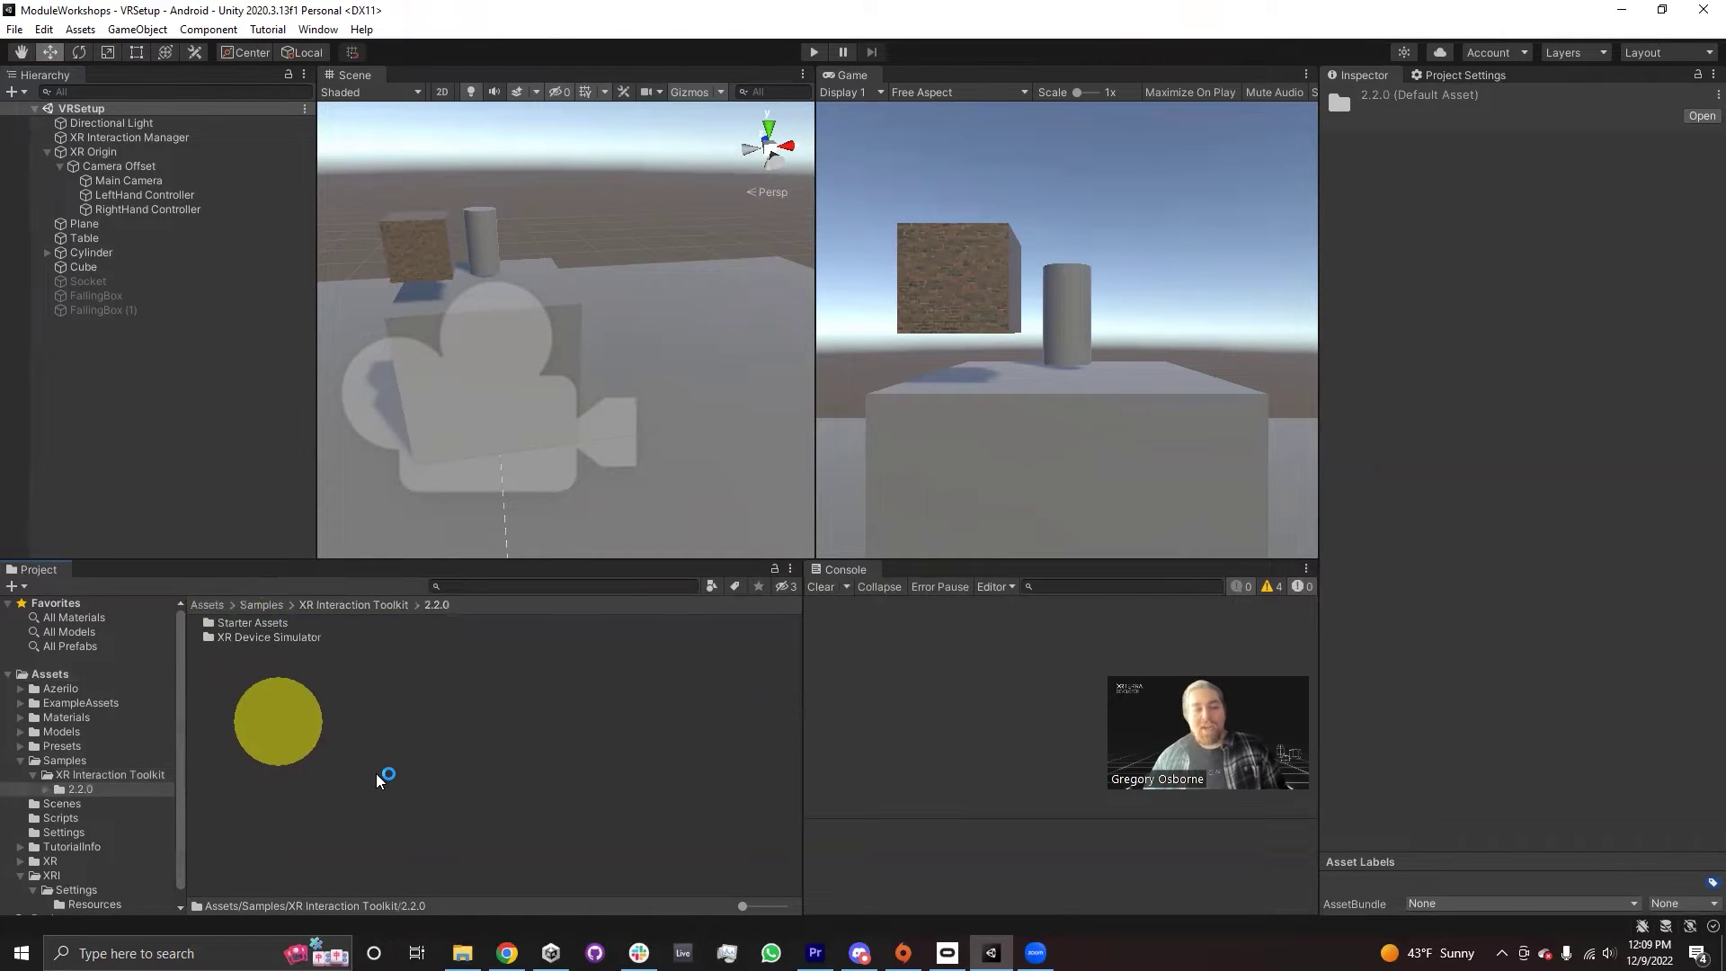
double_click(236, 640)
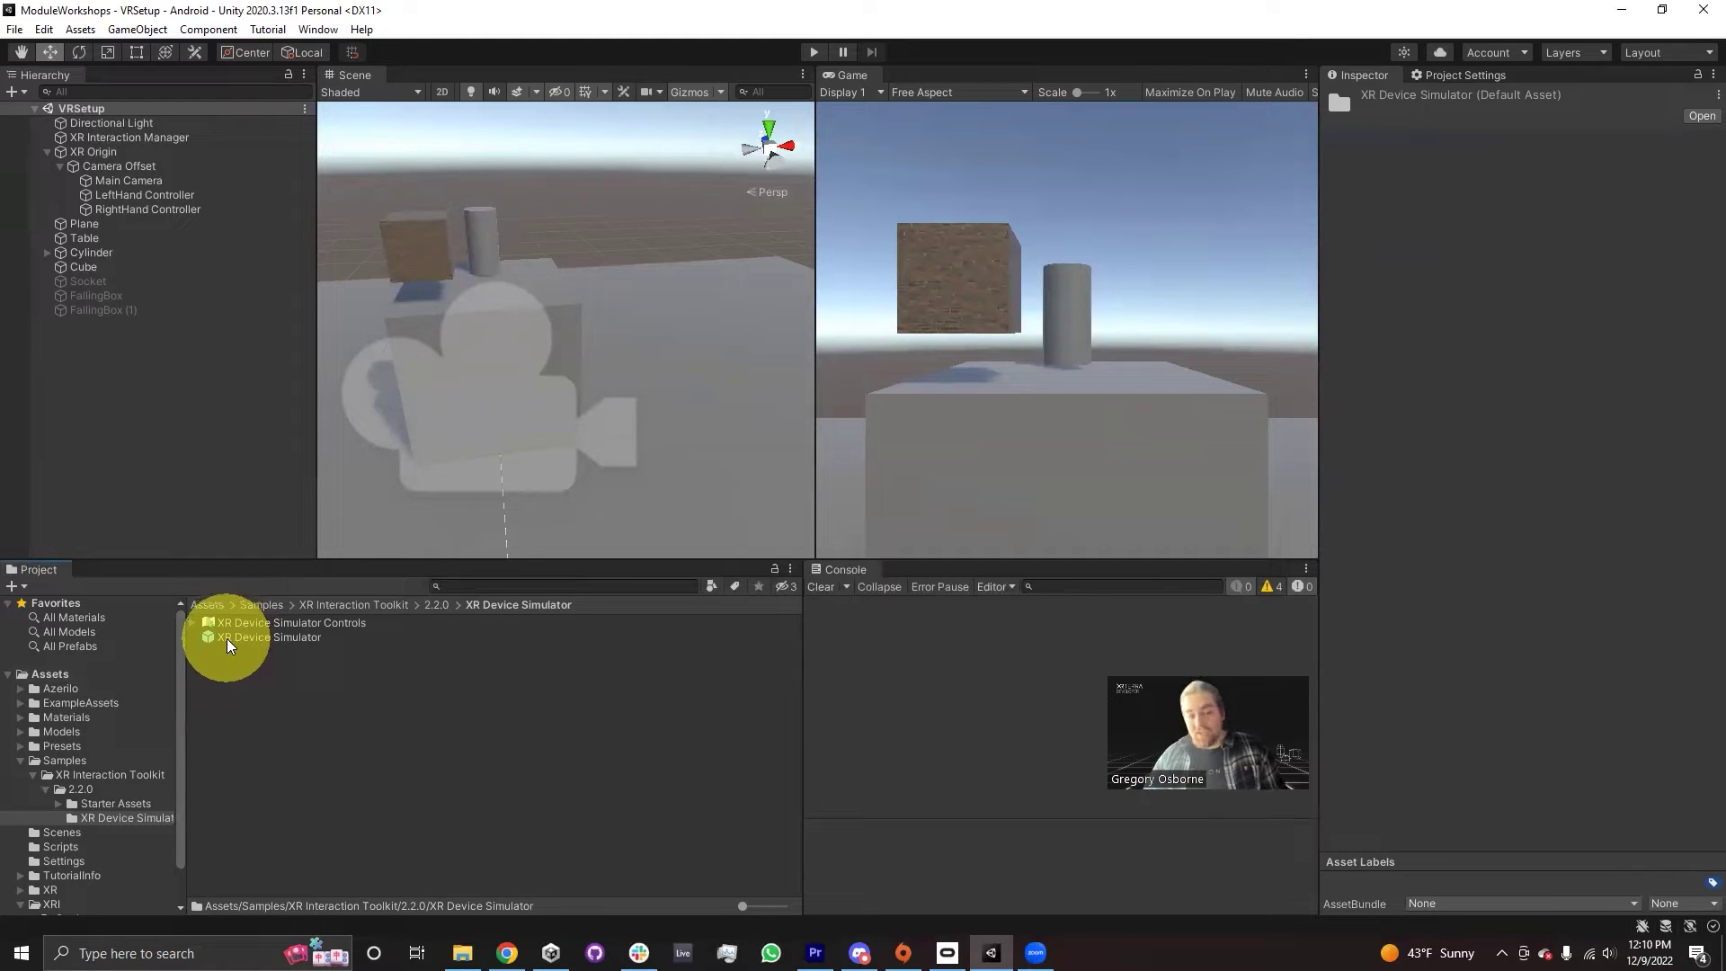
left_click_drag(229, 640, 88, 398)
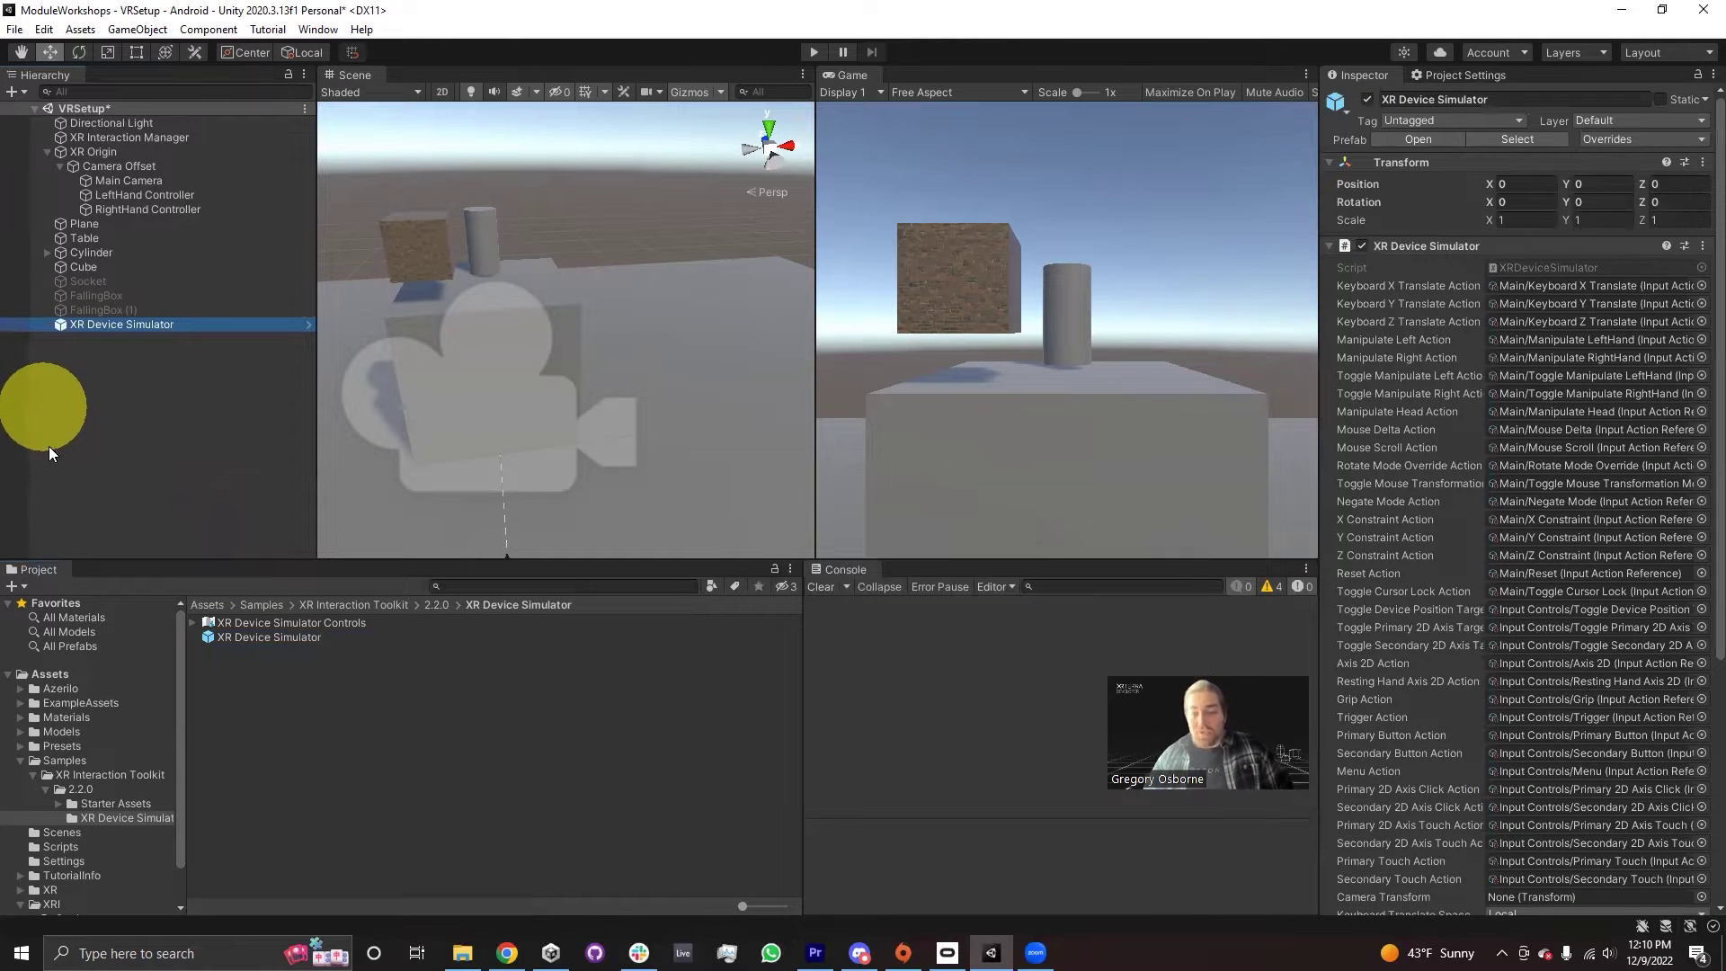
- Run the scene to test the simulated right controller, its grip and the headset's rotation, and stop play mode
left_click(47, 152)
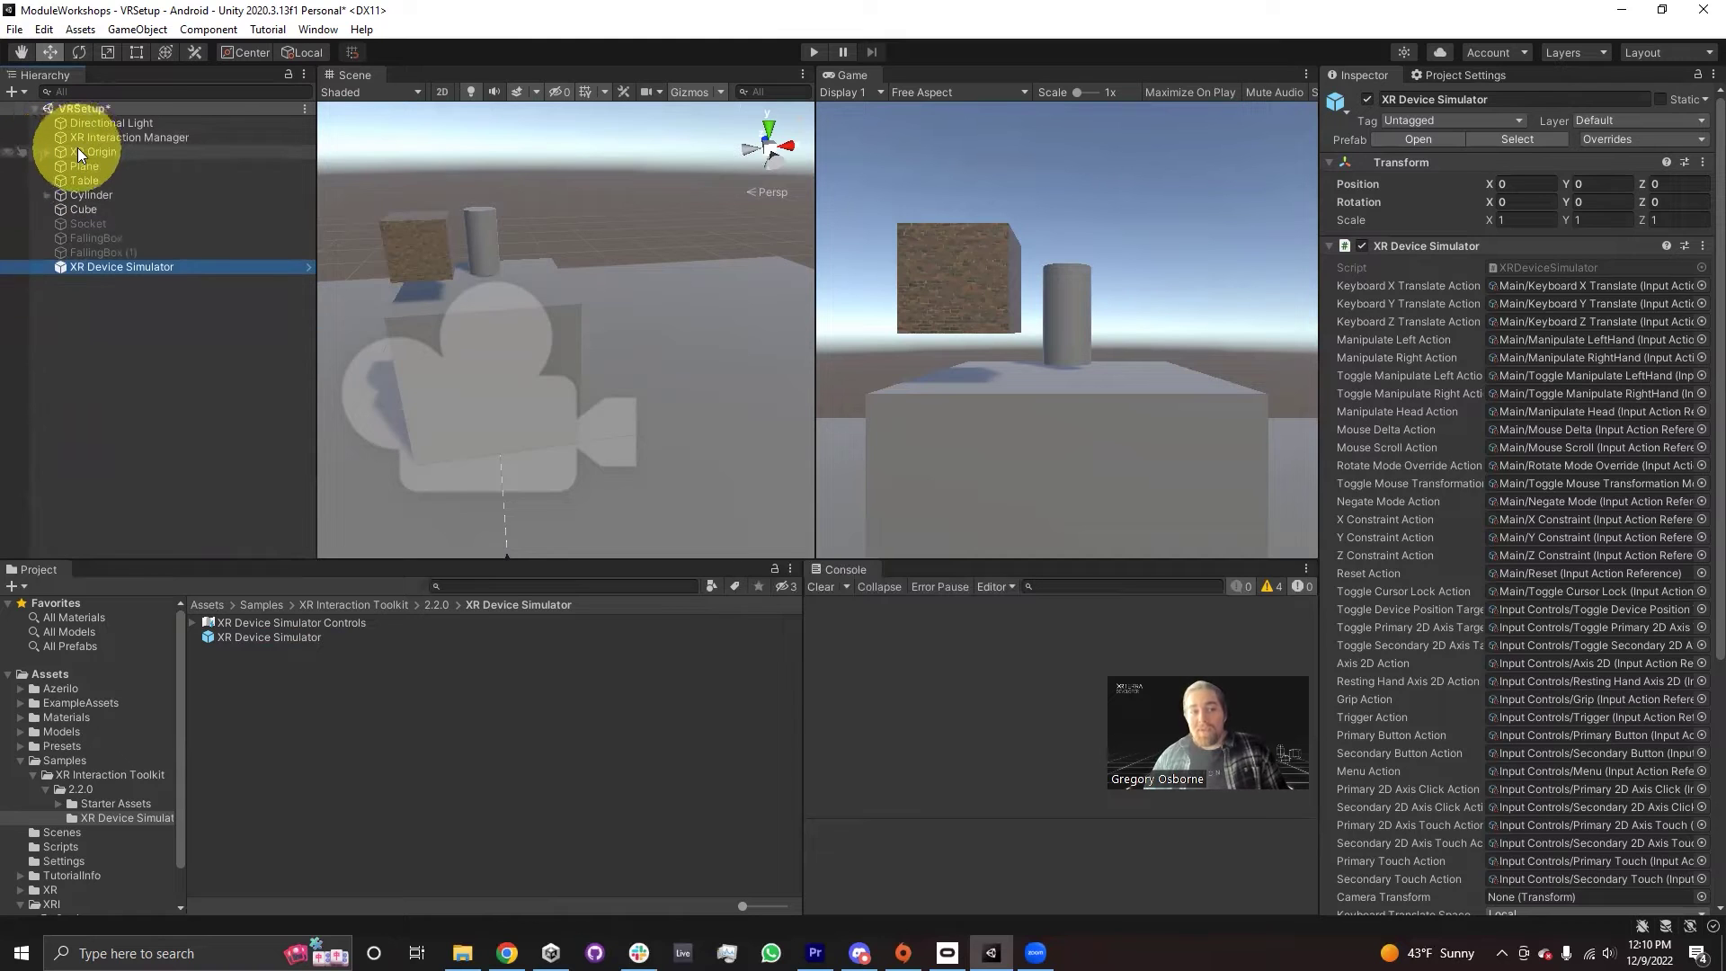
left_click(79, 151)
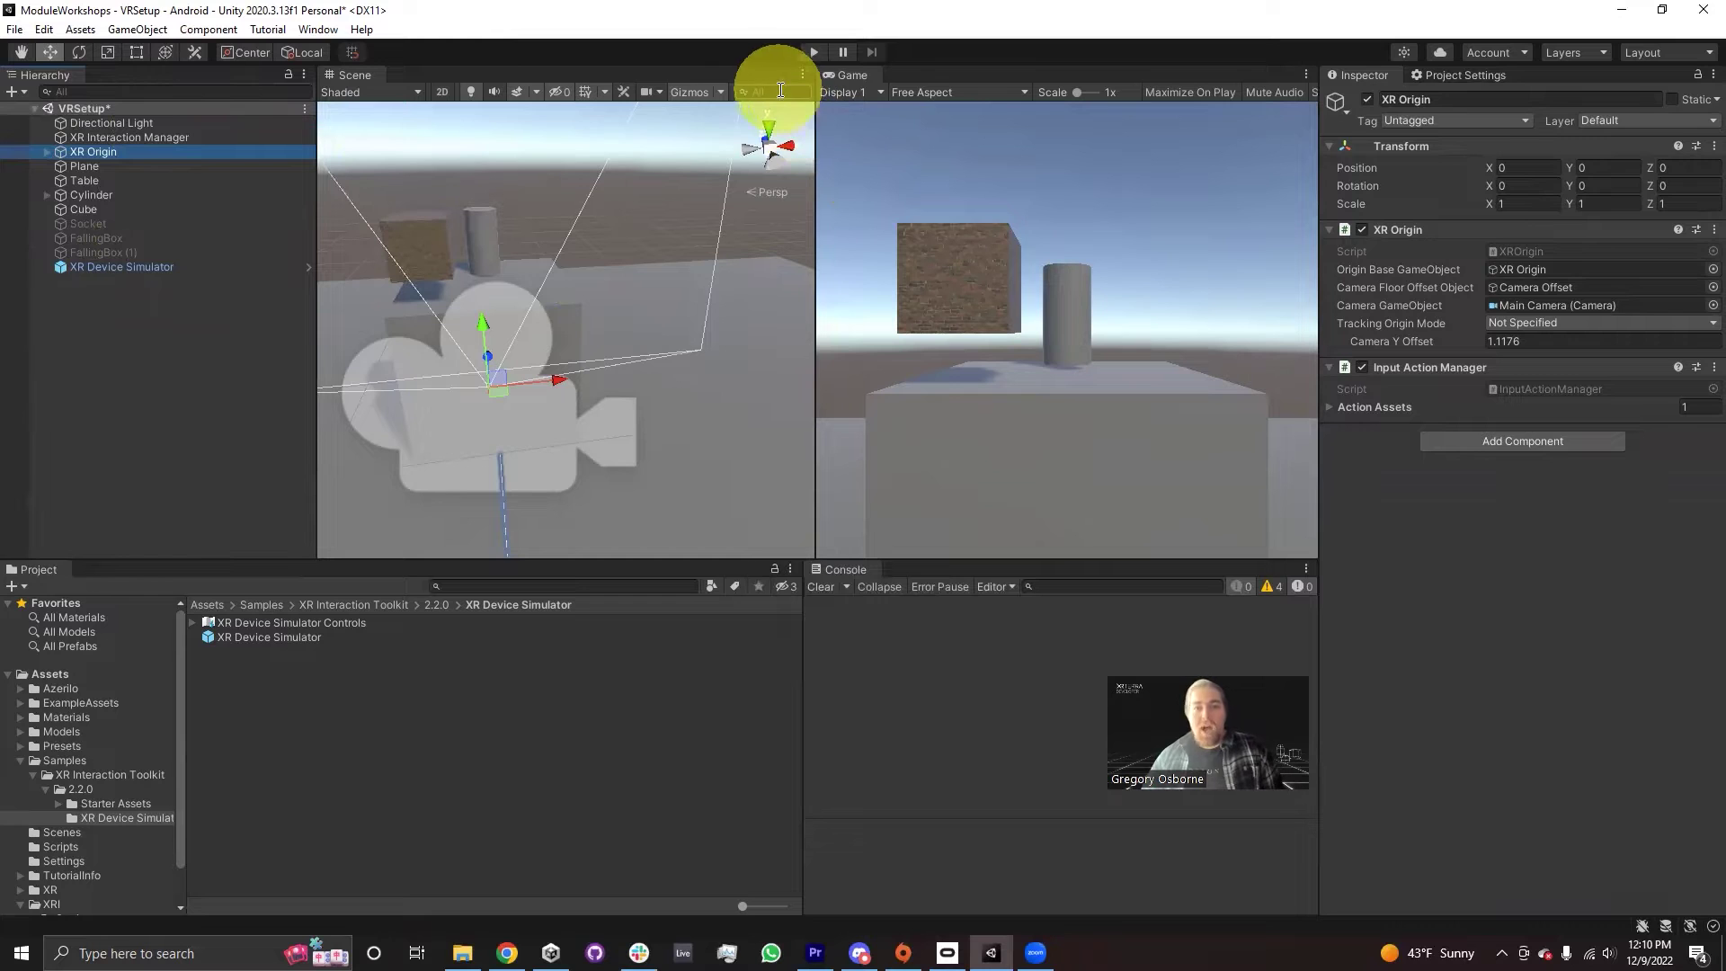
left_click(811, 52)
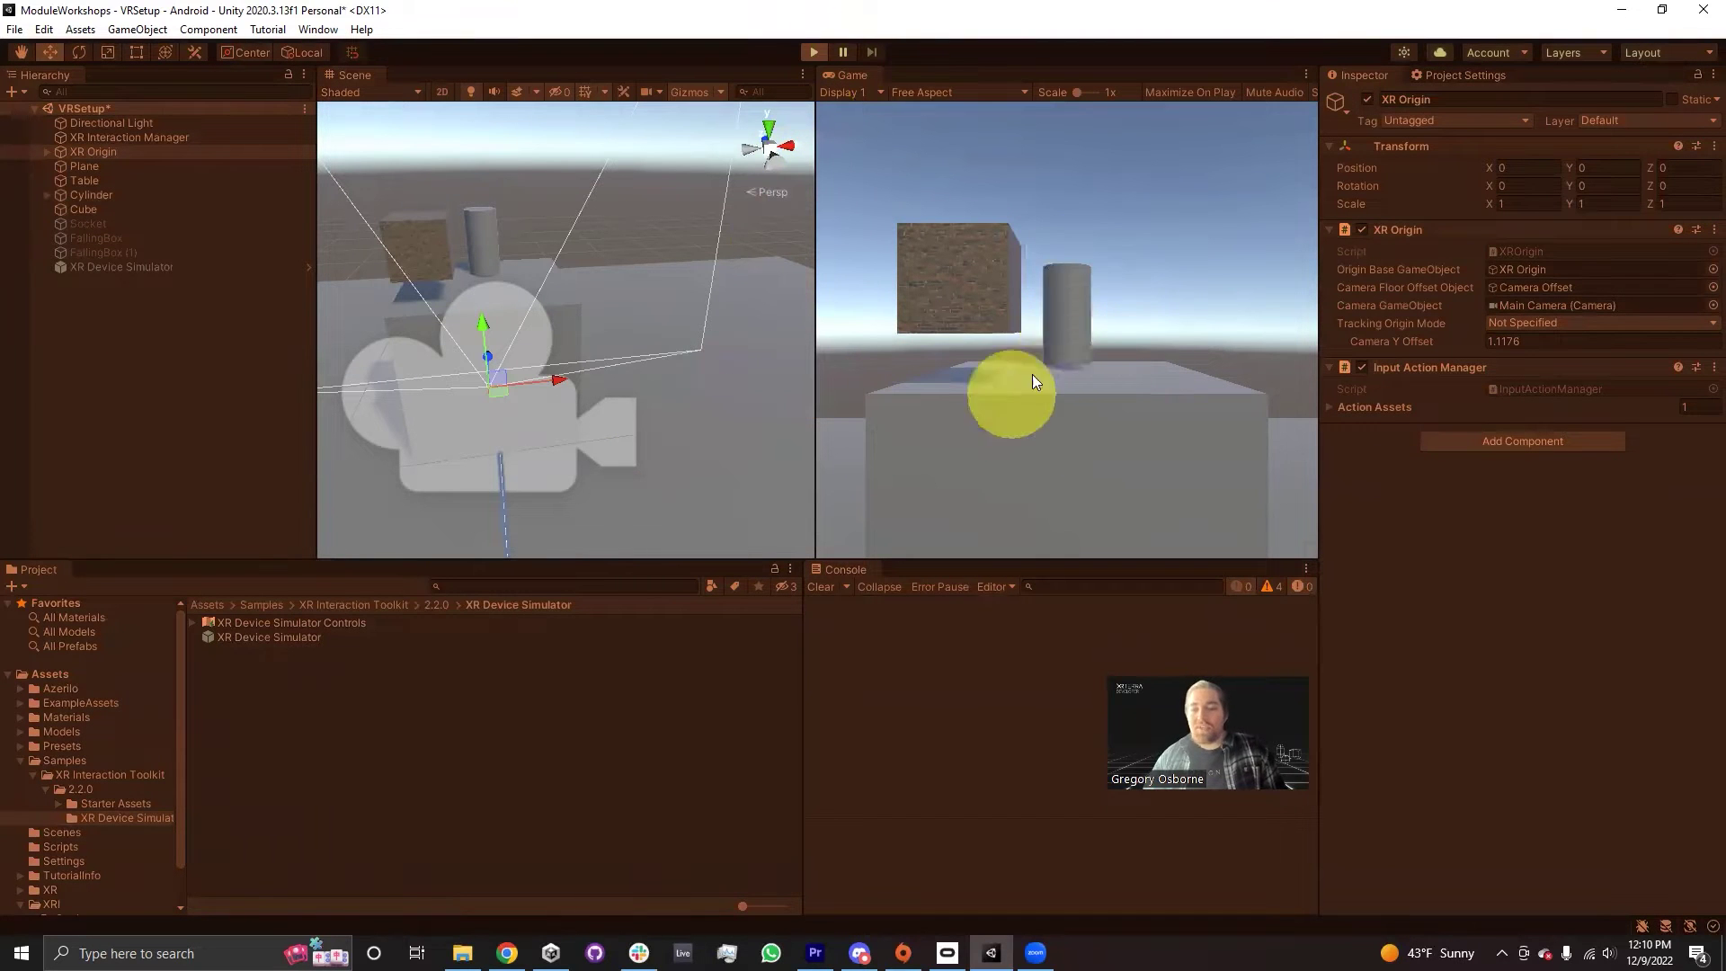
key("space")
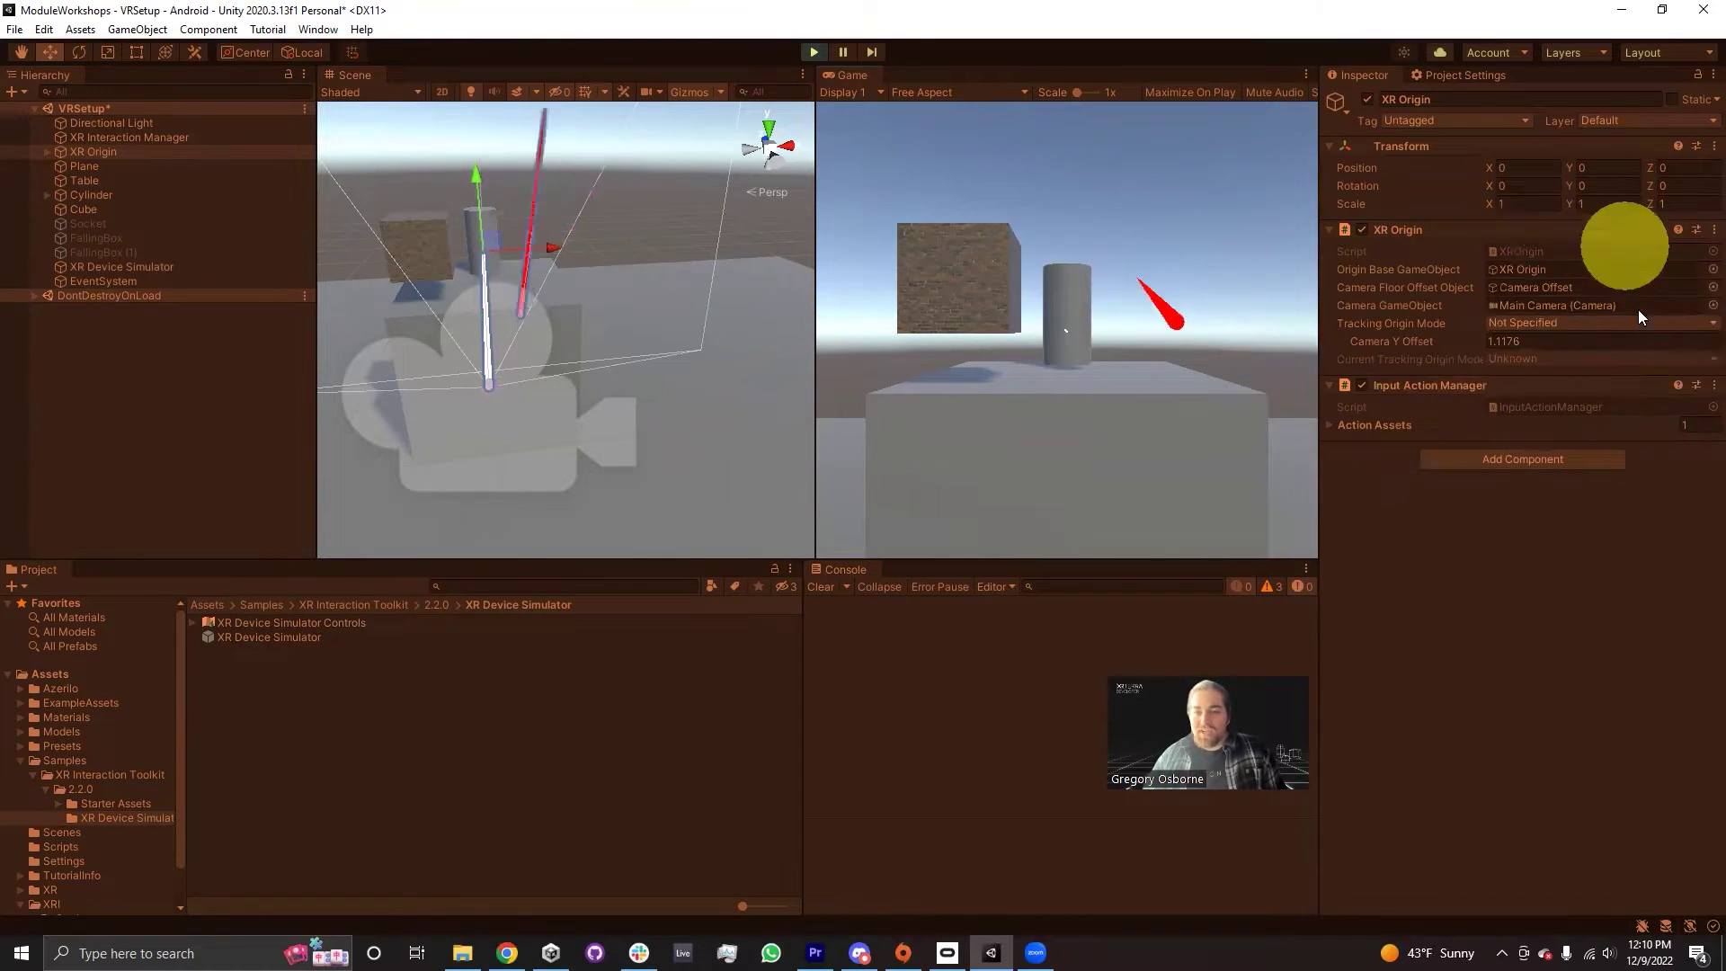
key("g")
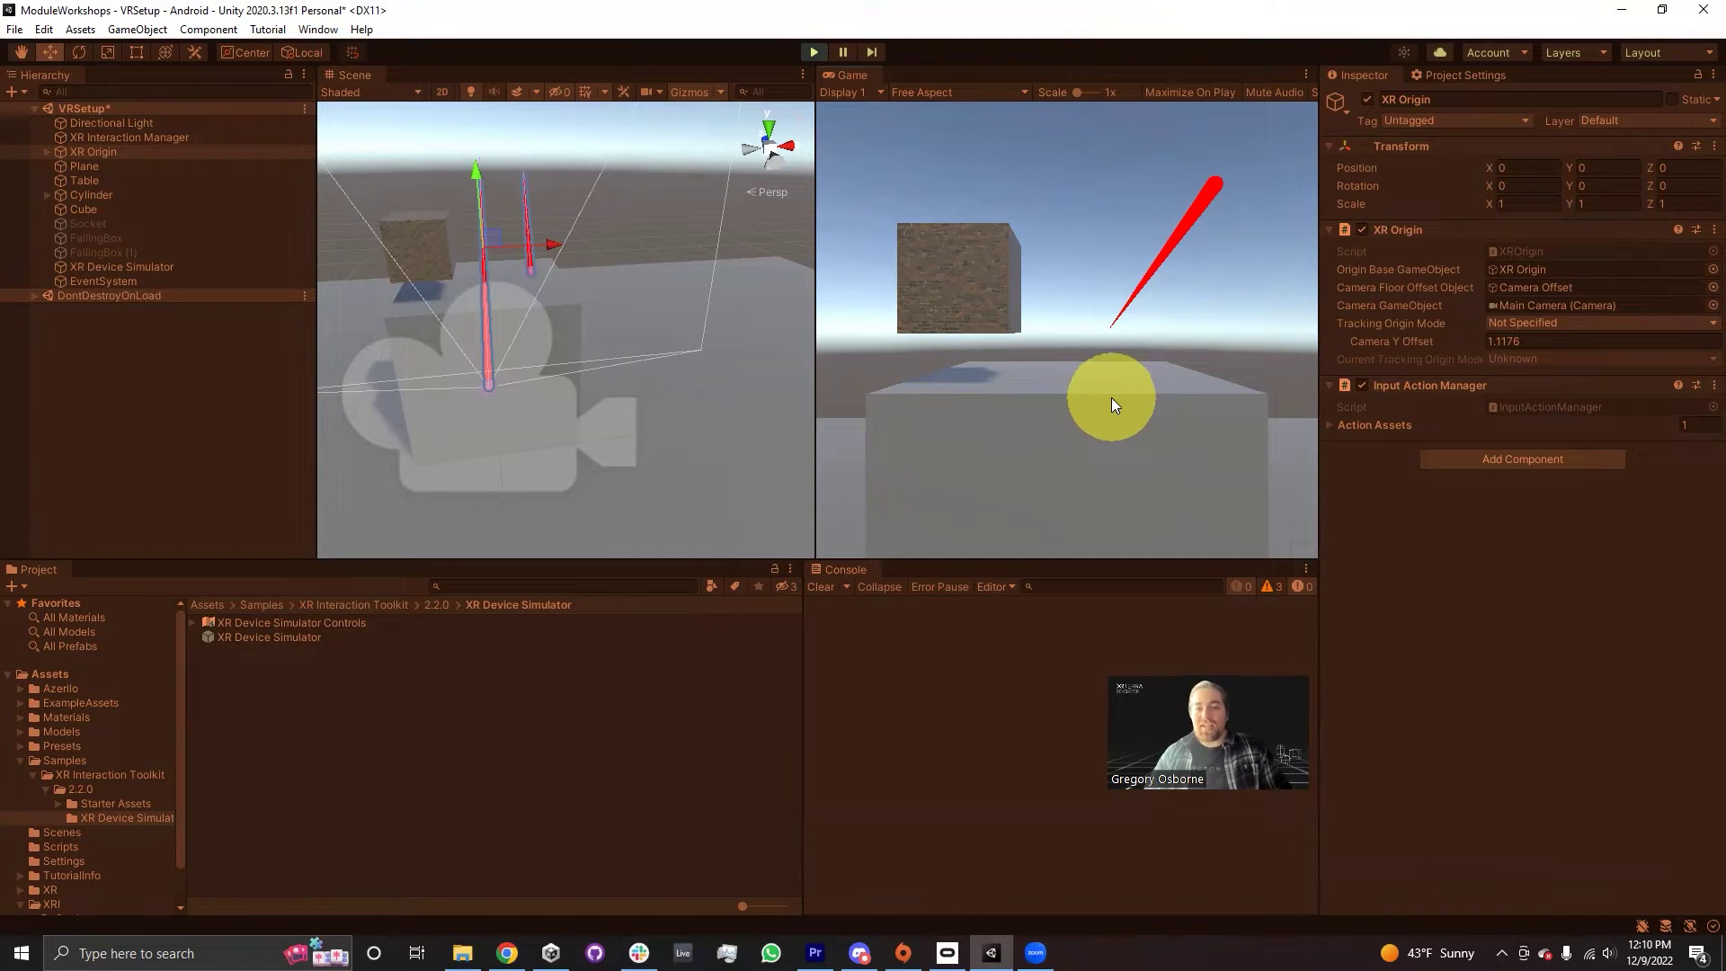
key("space")
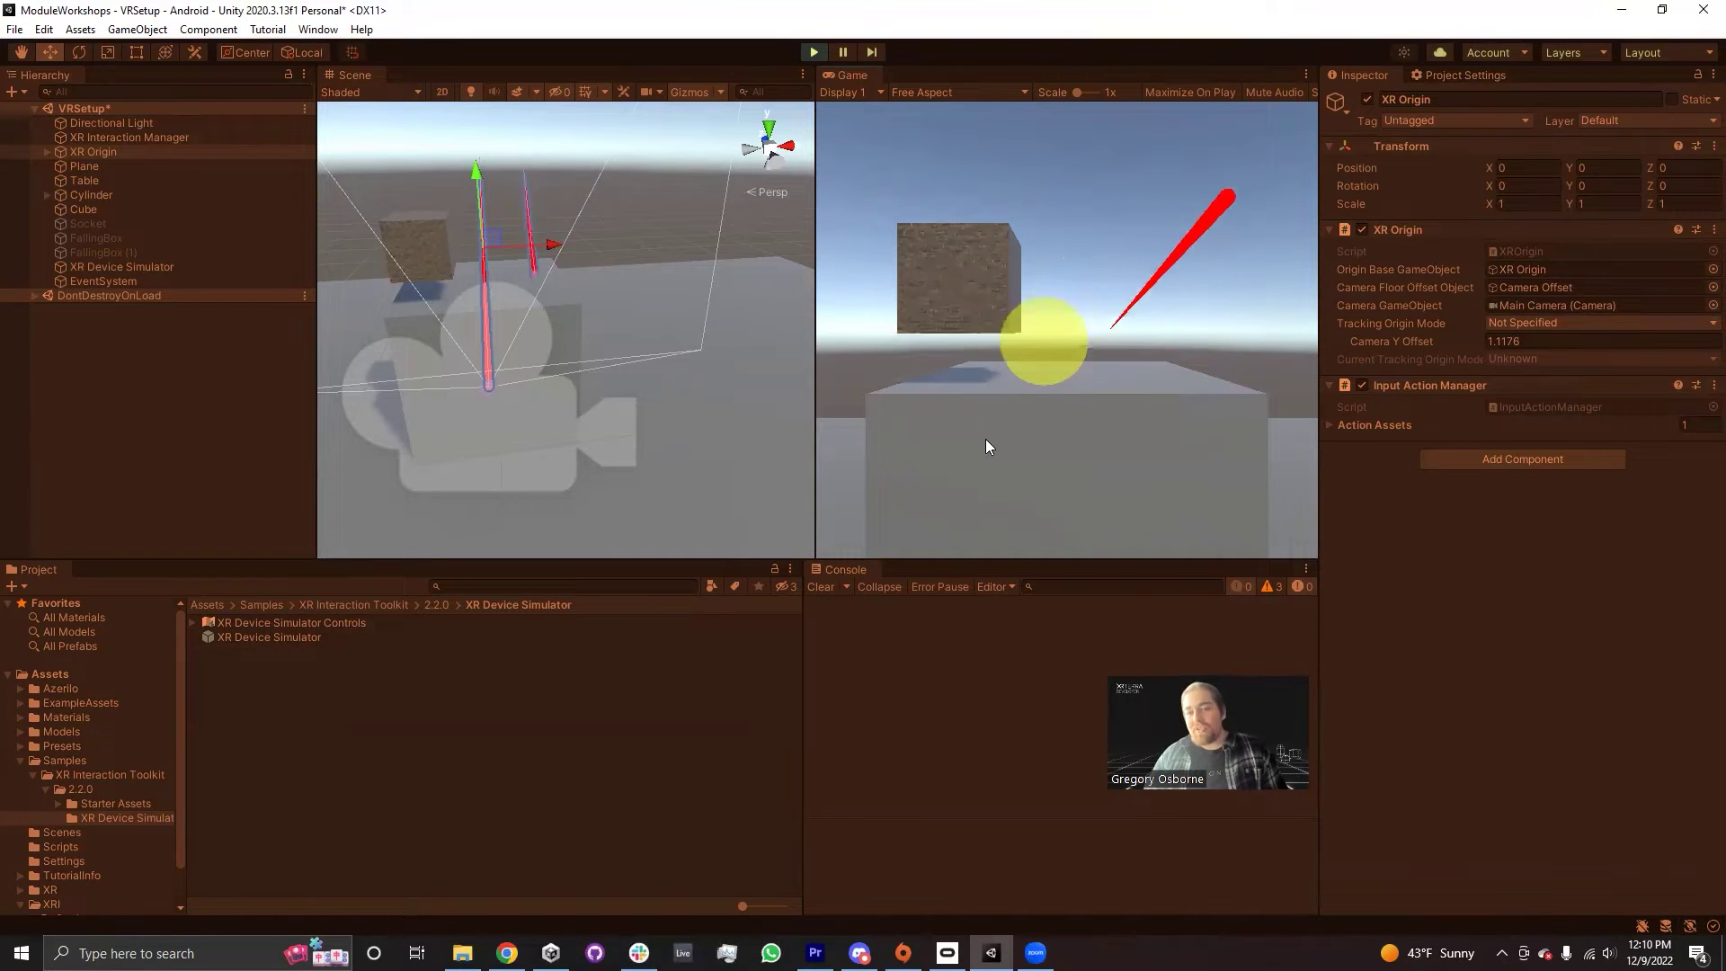
right_click_drag(1135, 364, 435, 161)
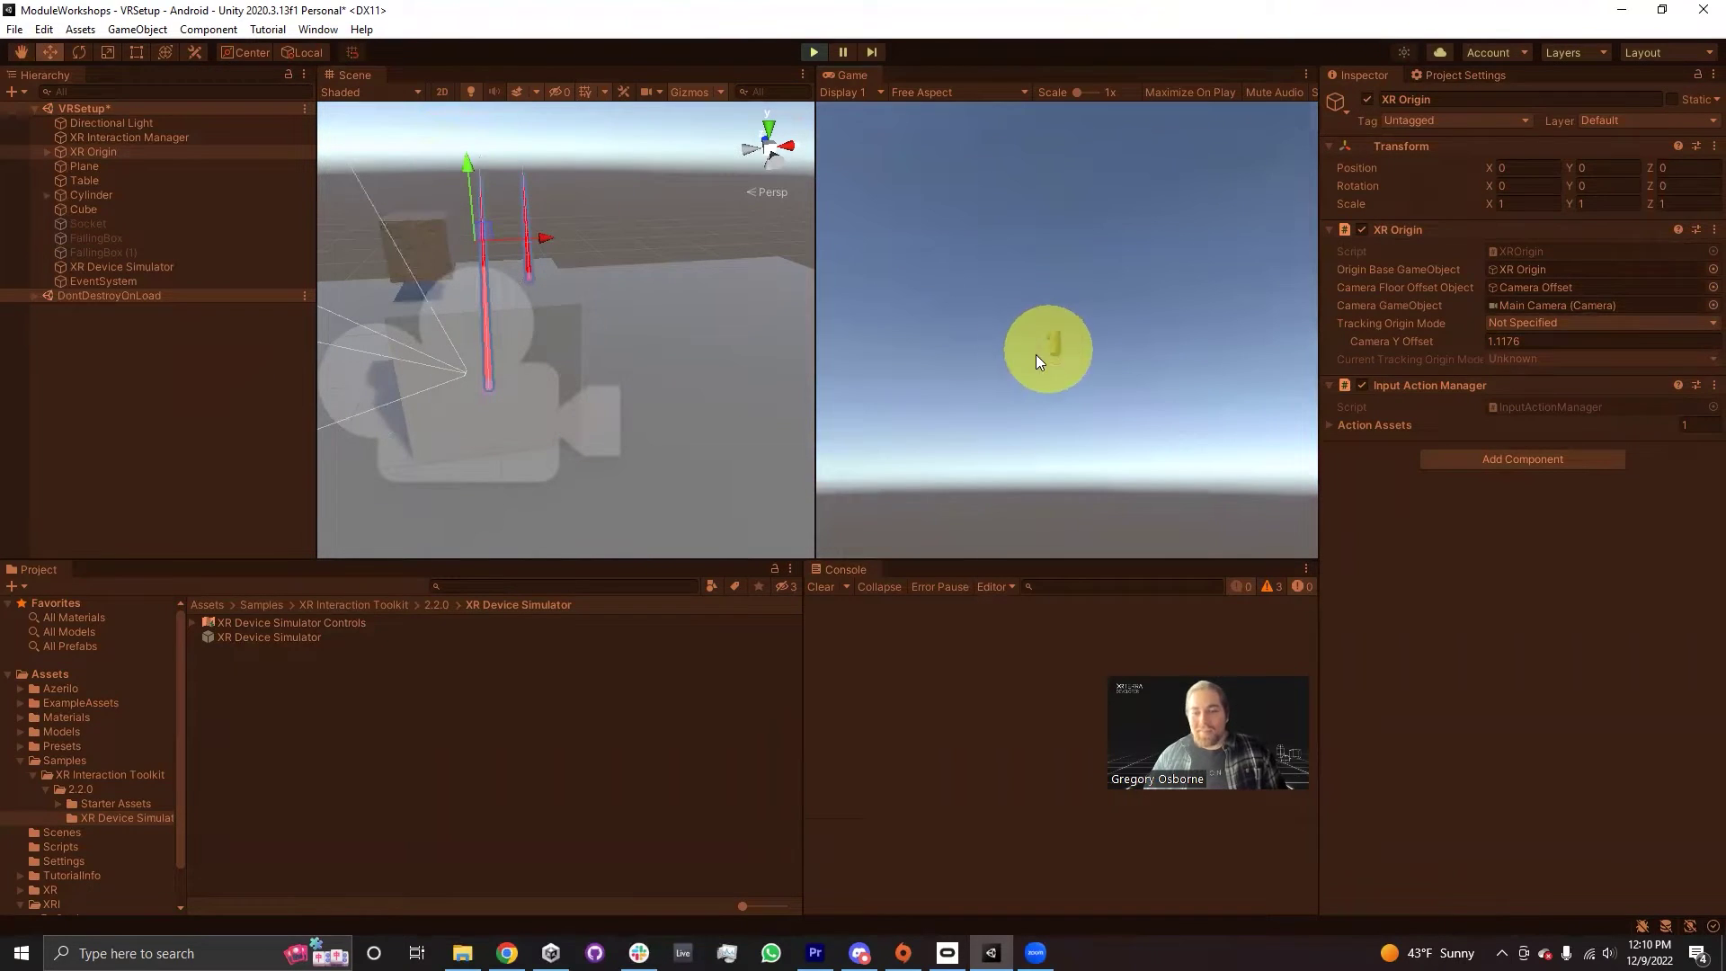
right_click_drag(991, 410, 1515, 577)
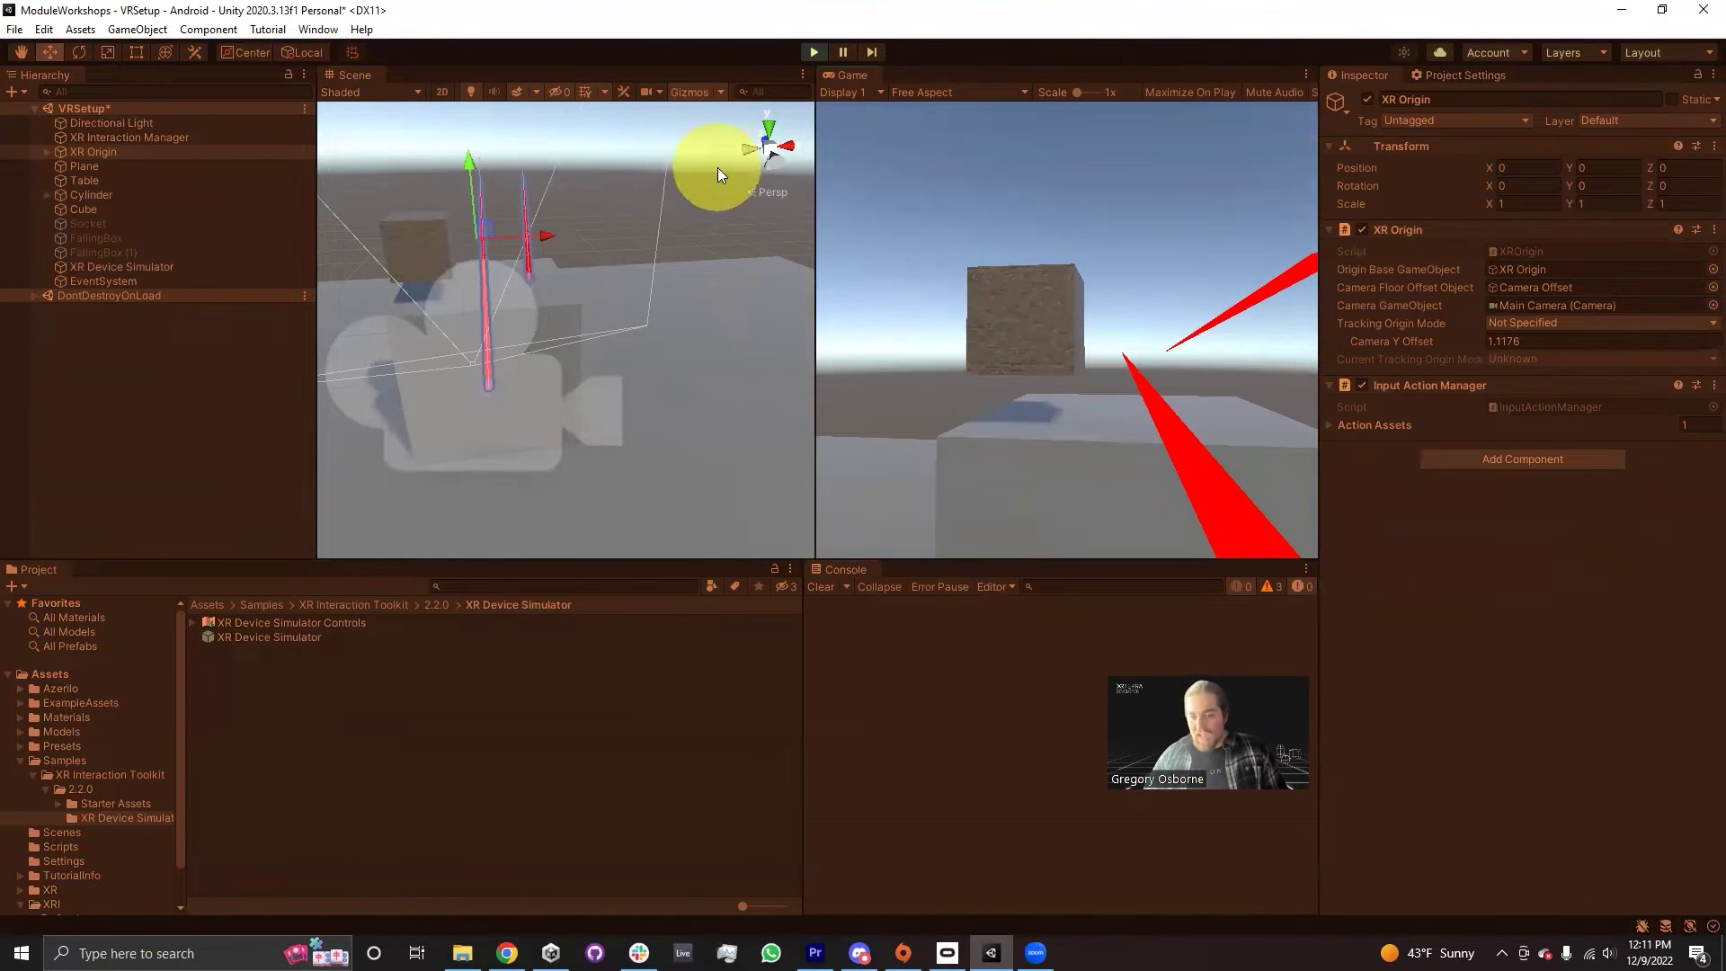
left_click(806, 53)
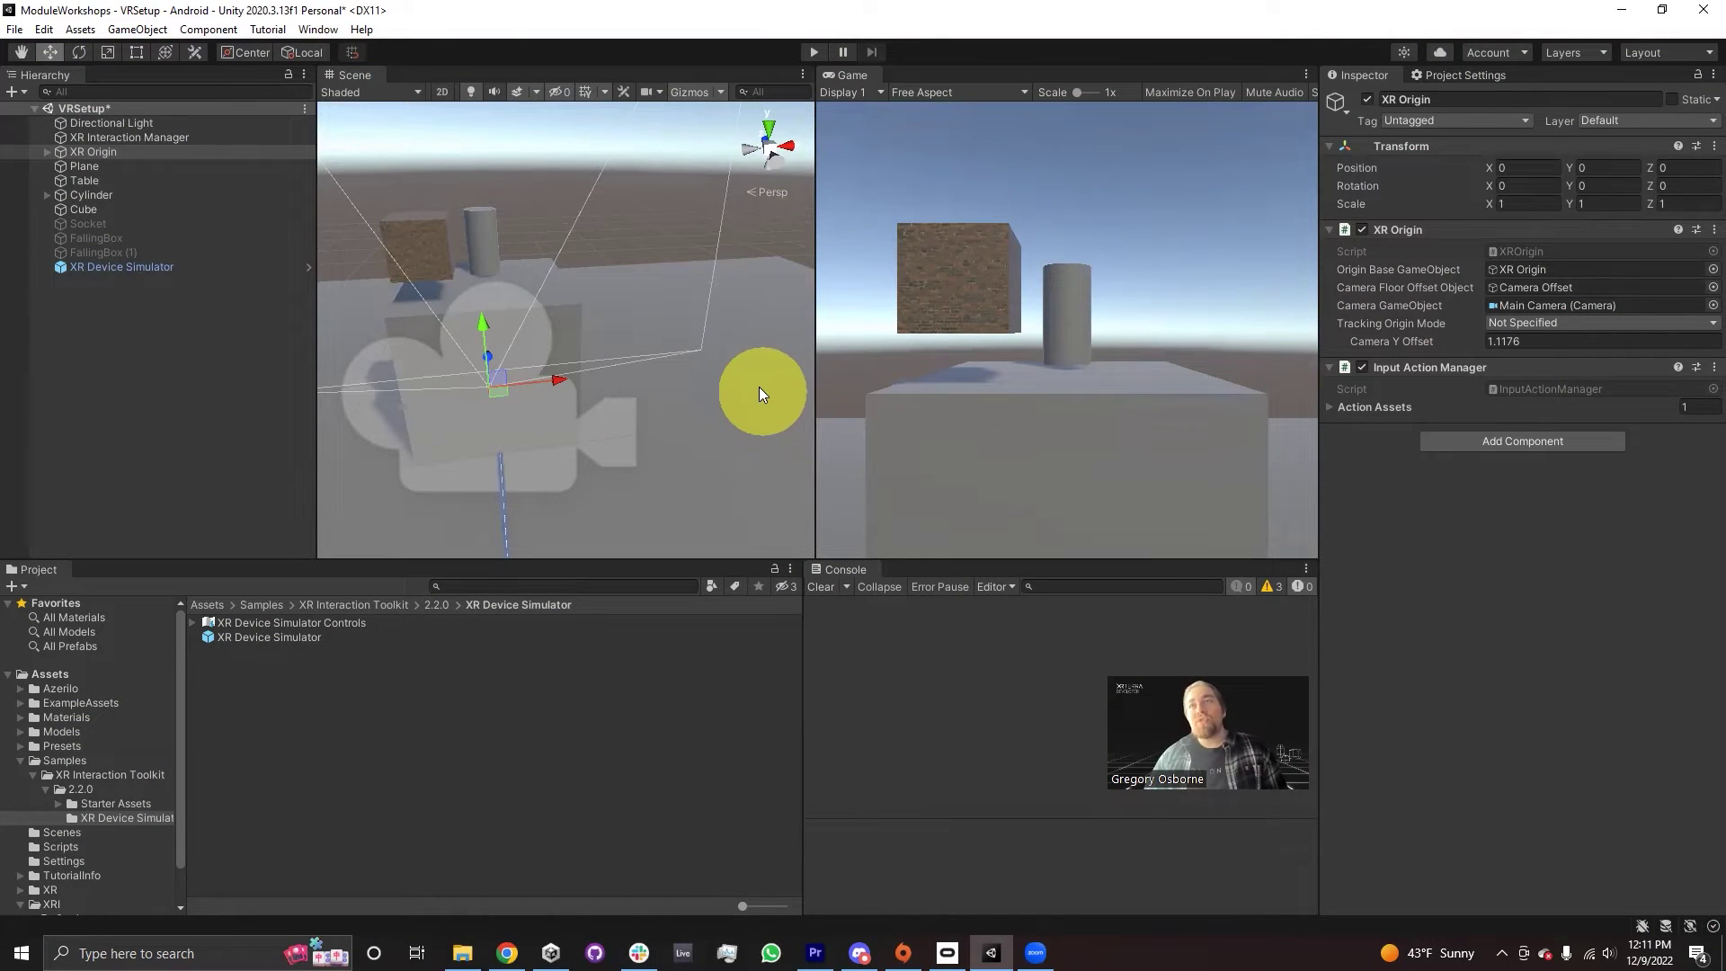
- Try placing the XR Origin's Main Camera at about X -0.915, Y 0.593 with a Y rotation of about -56.05
left_click(111, 267)
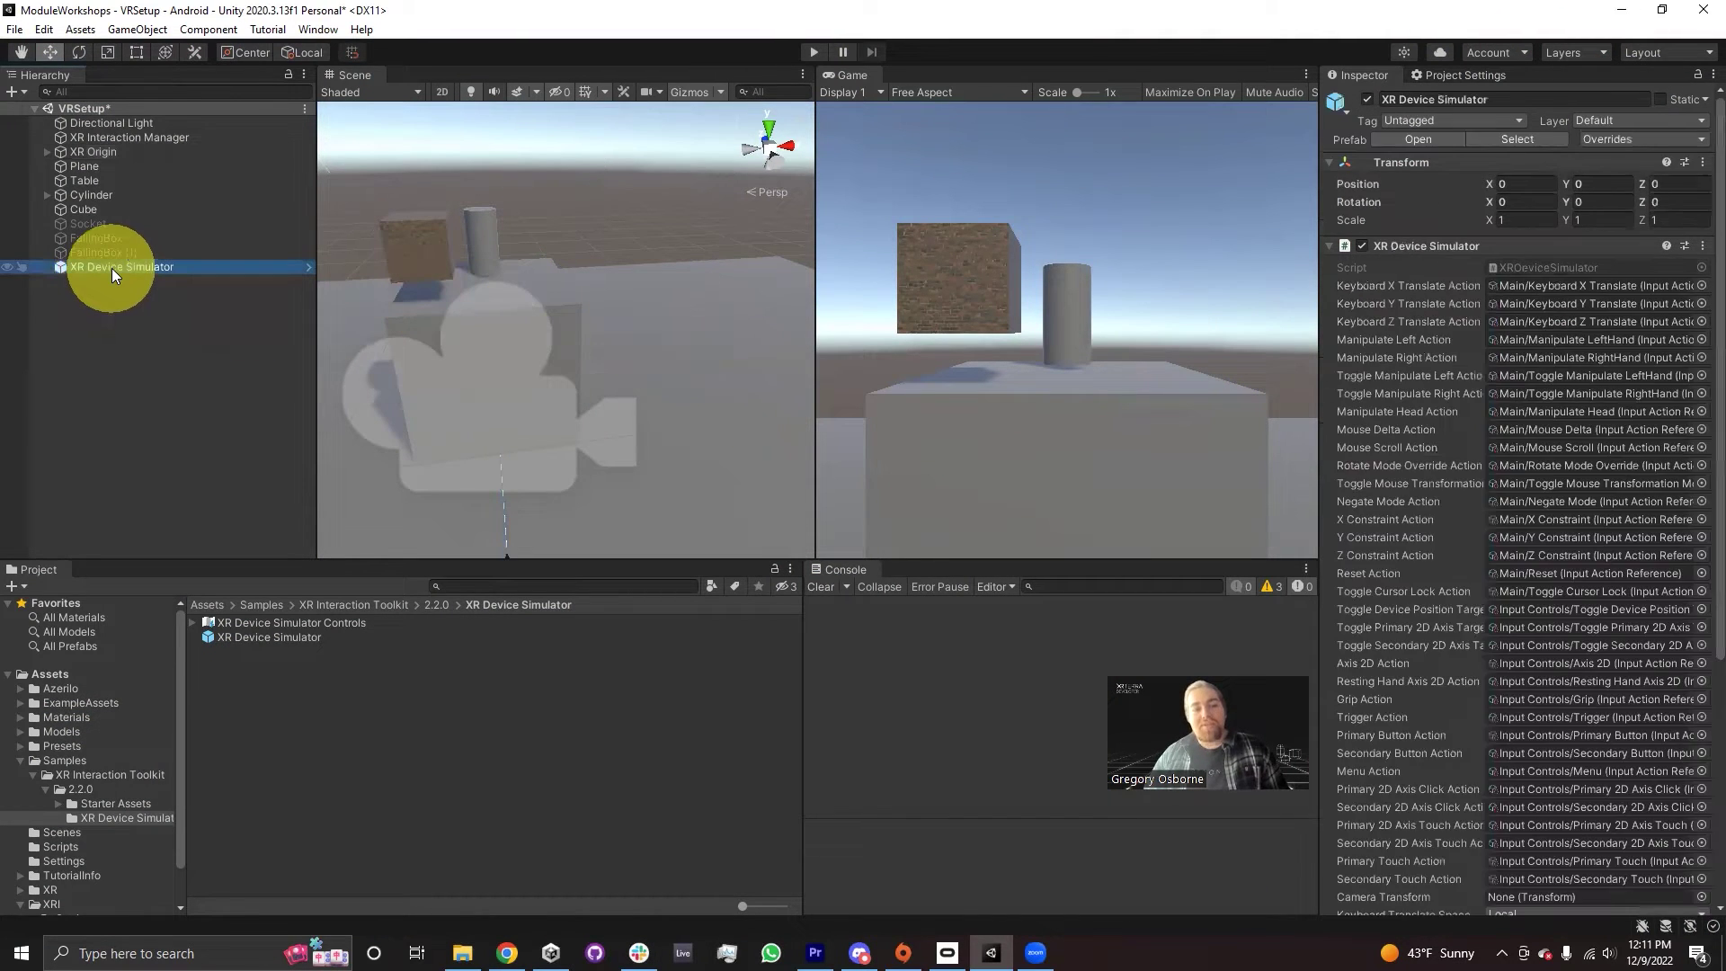
left_click(83, 155)
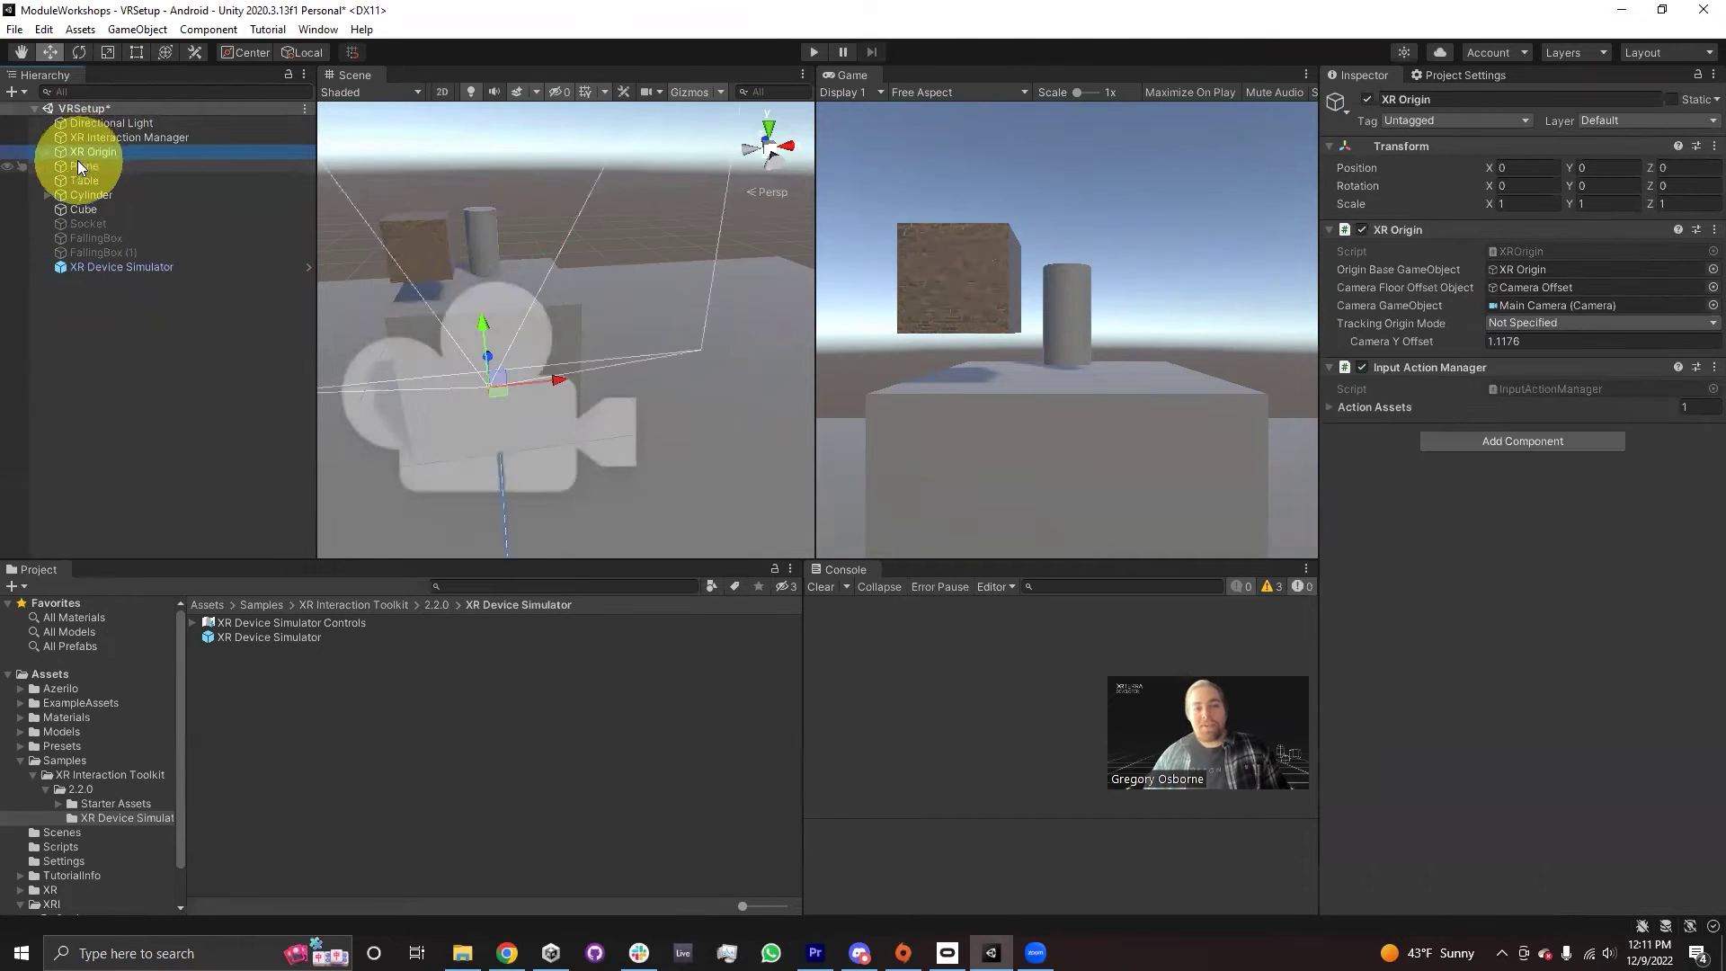
left_click(47, 151)
left_click(131, 181)
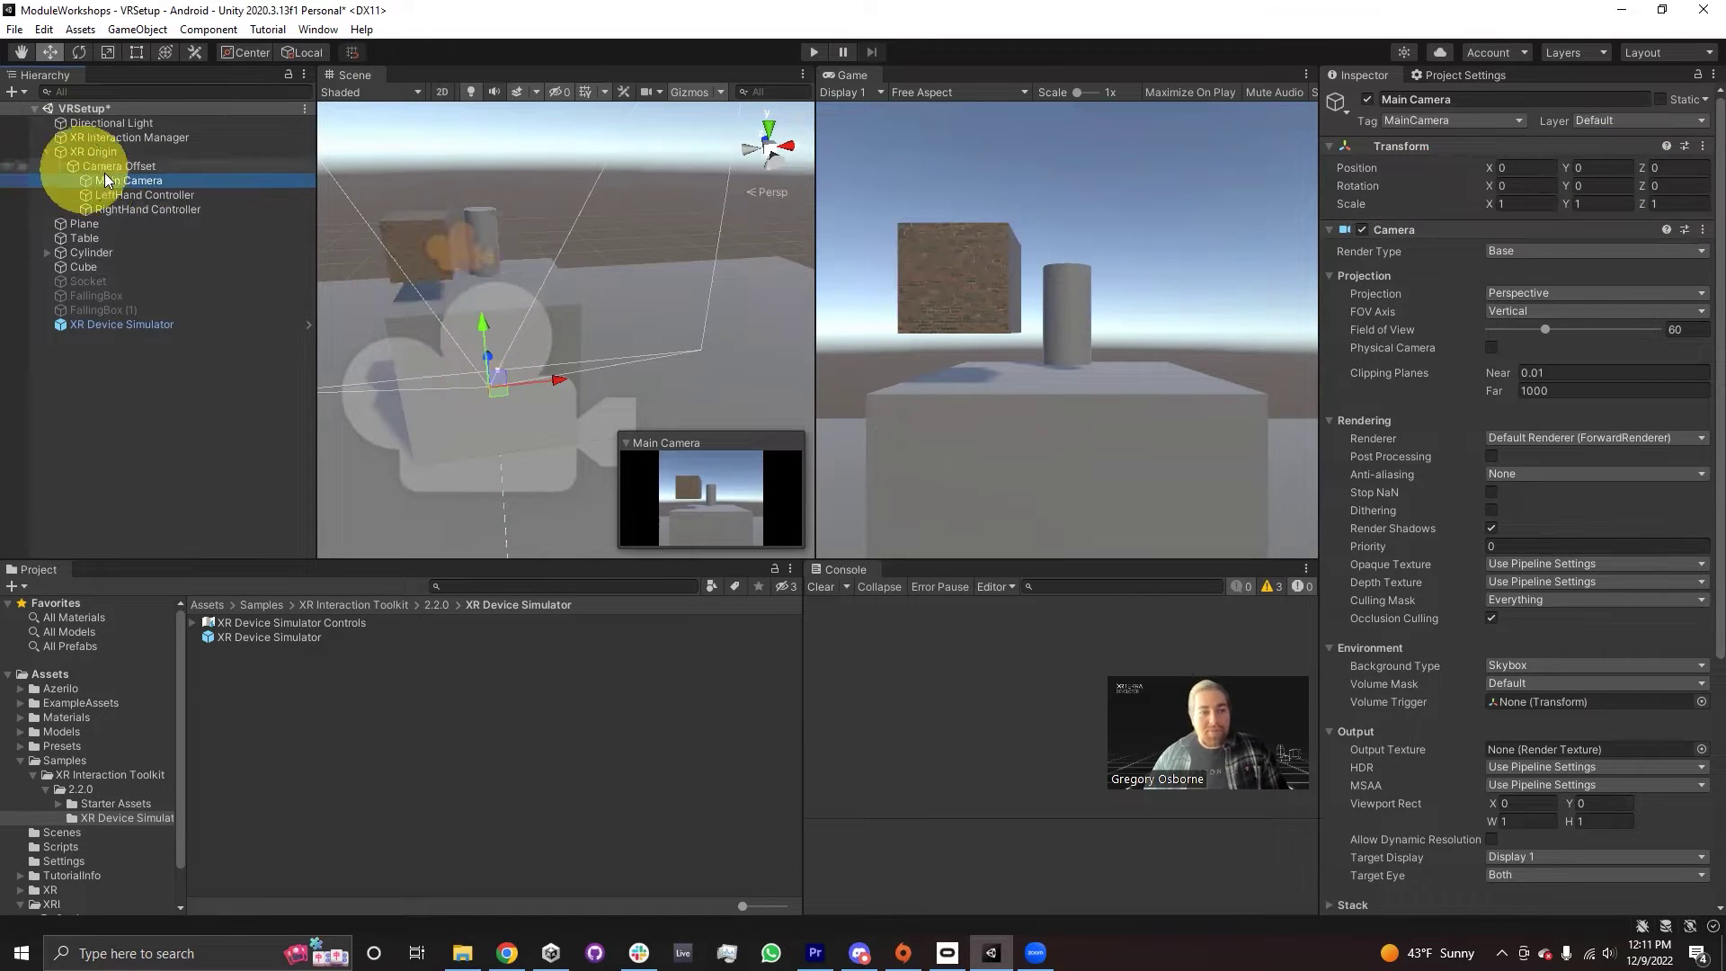
left_click_drag(480, 332, 475, 79)
left_click_drag(536, 157, 2, 138)
left_click_drag(597, 303, 324, 228, "alt")
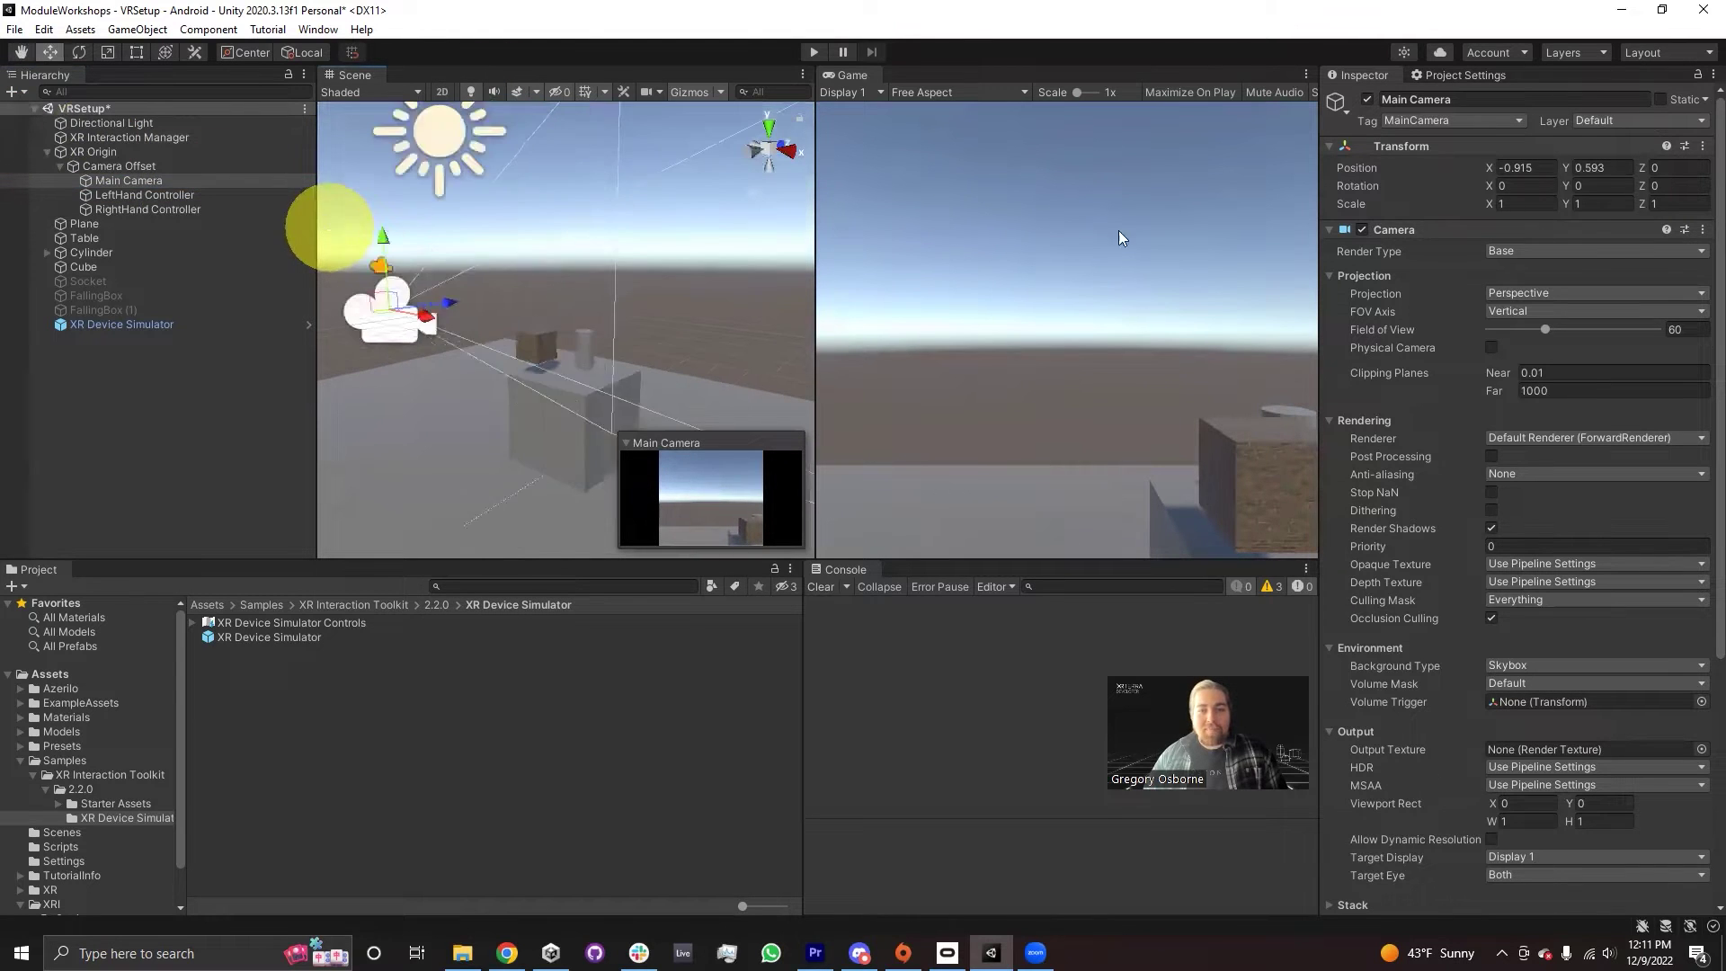
mouse_move(1565, 186)
left_mouse_down()
mouse_move(1480, 185)
mouse_move(1588, 192)
left_mouse_up()
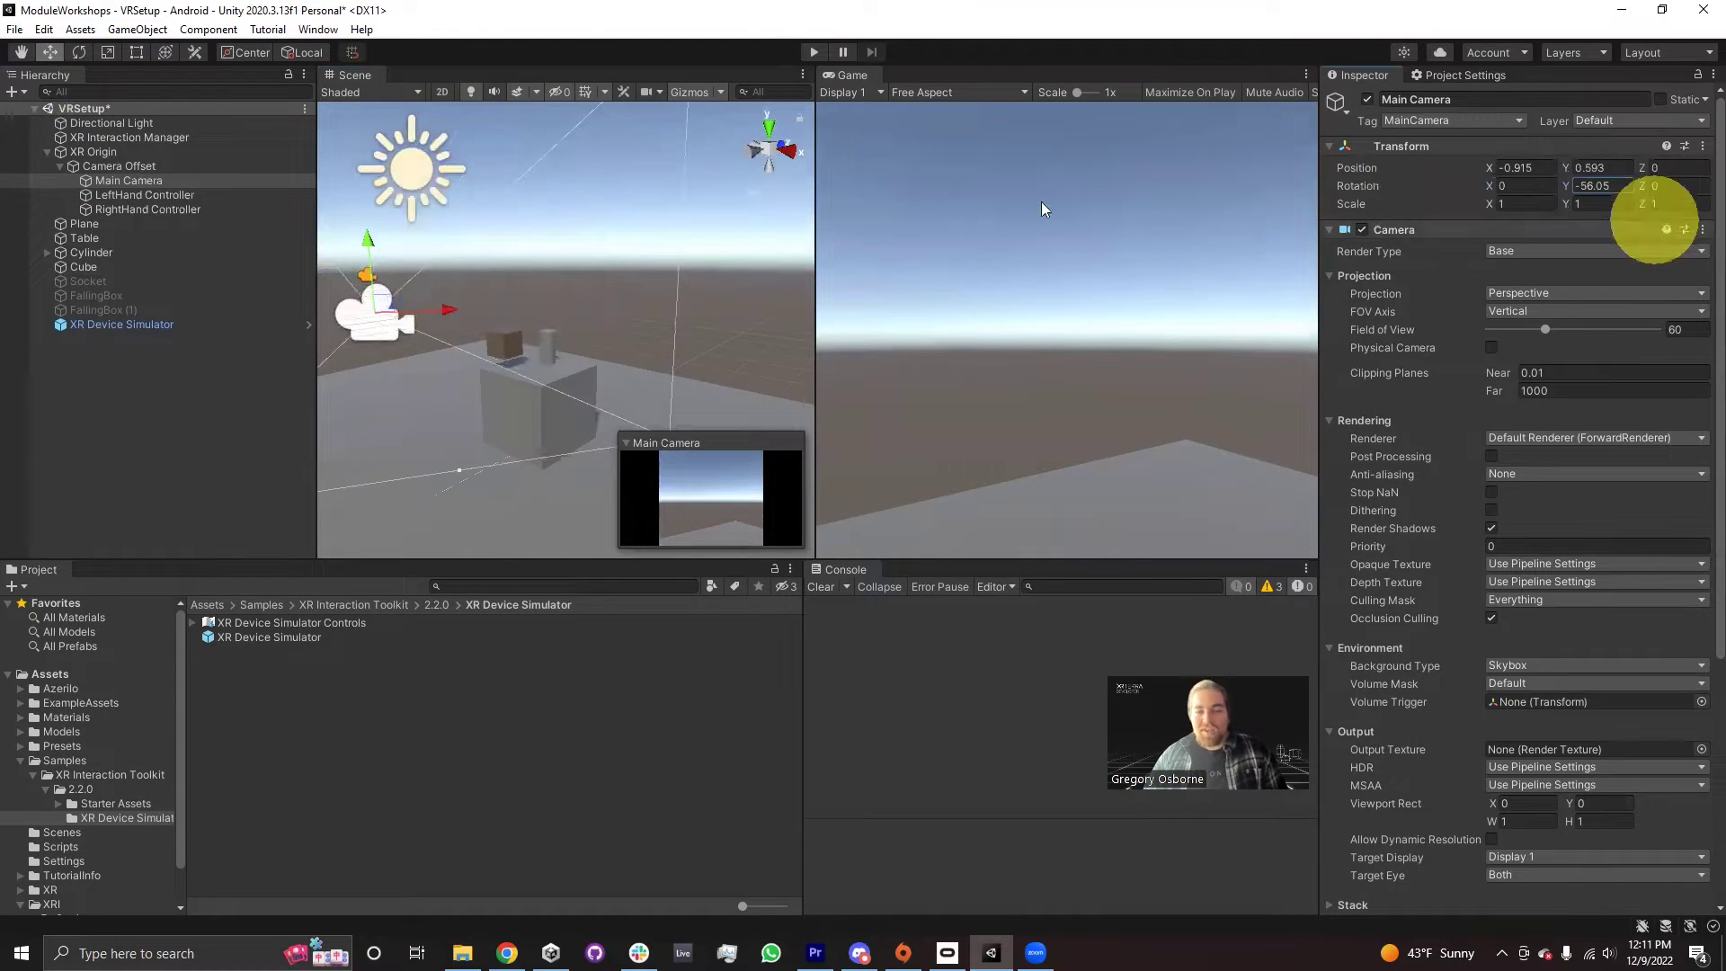
- Run the scene to check where the offset Main Camera starts, and stop play mode
left_click(813, 52)
left_click(1167, 386)
left_click(1071, 374)
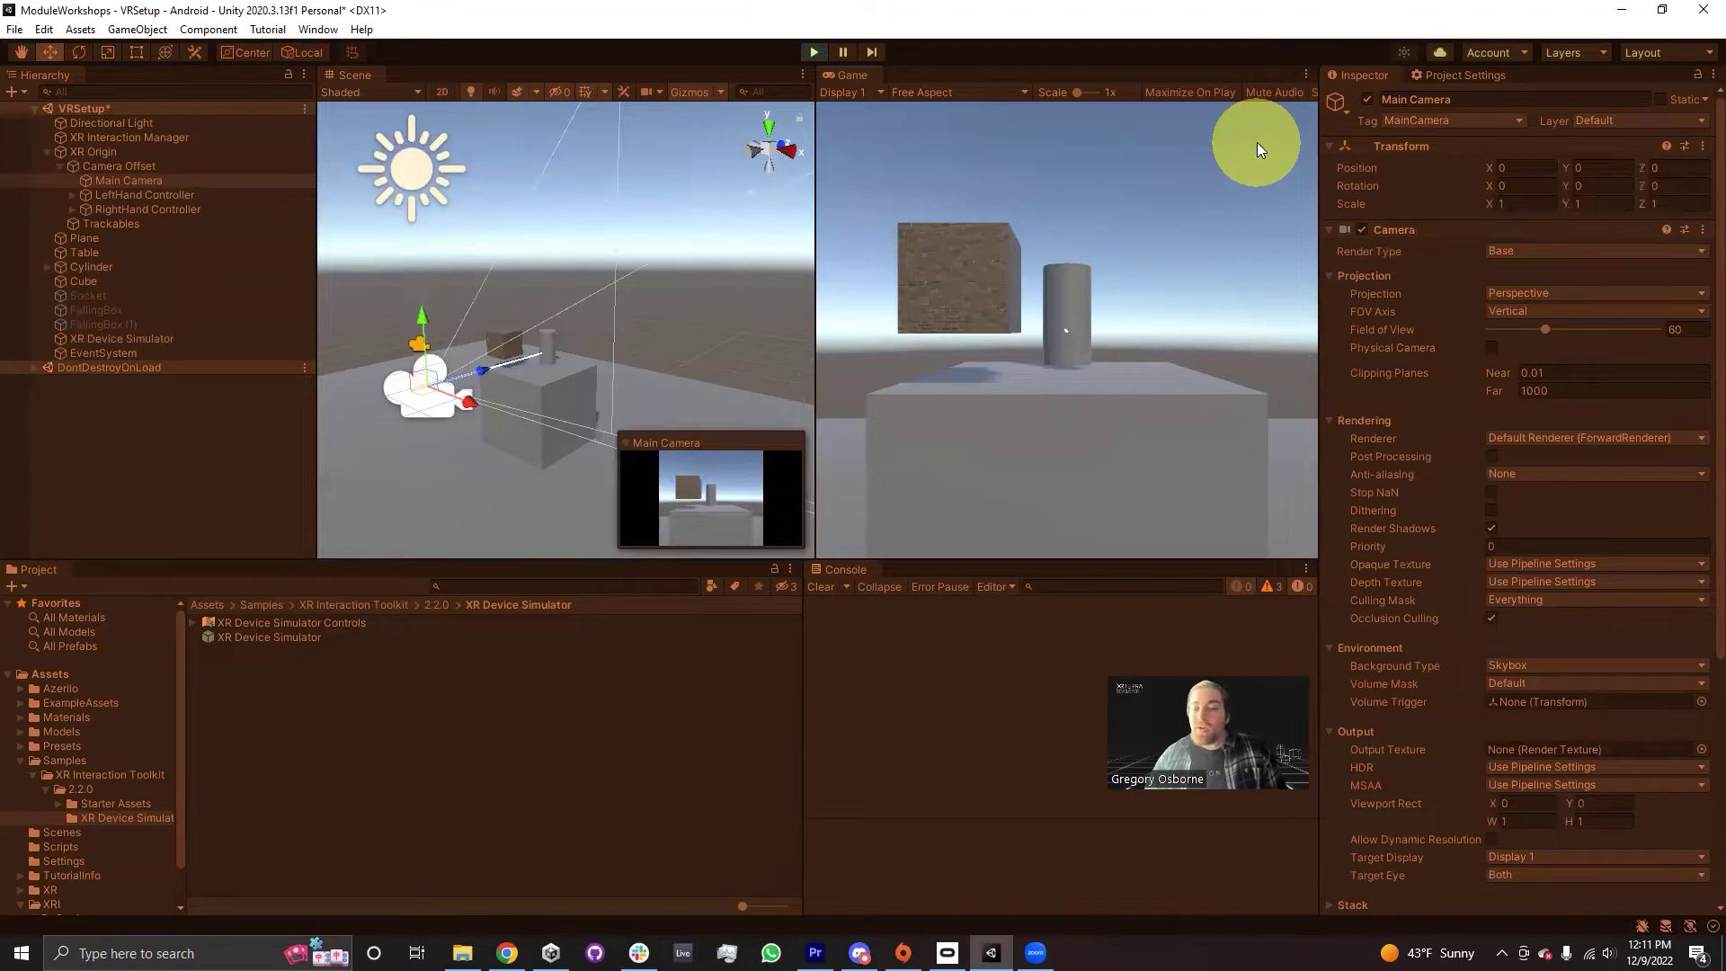
left_click(812, 51)
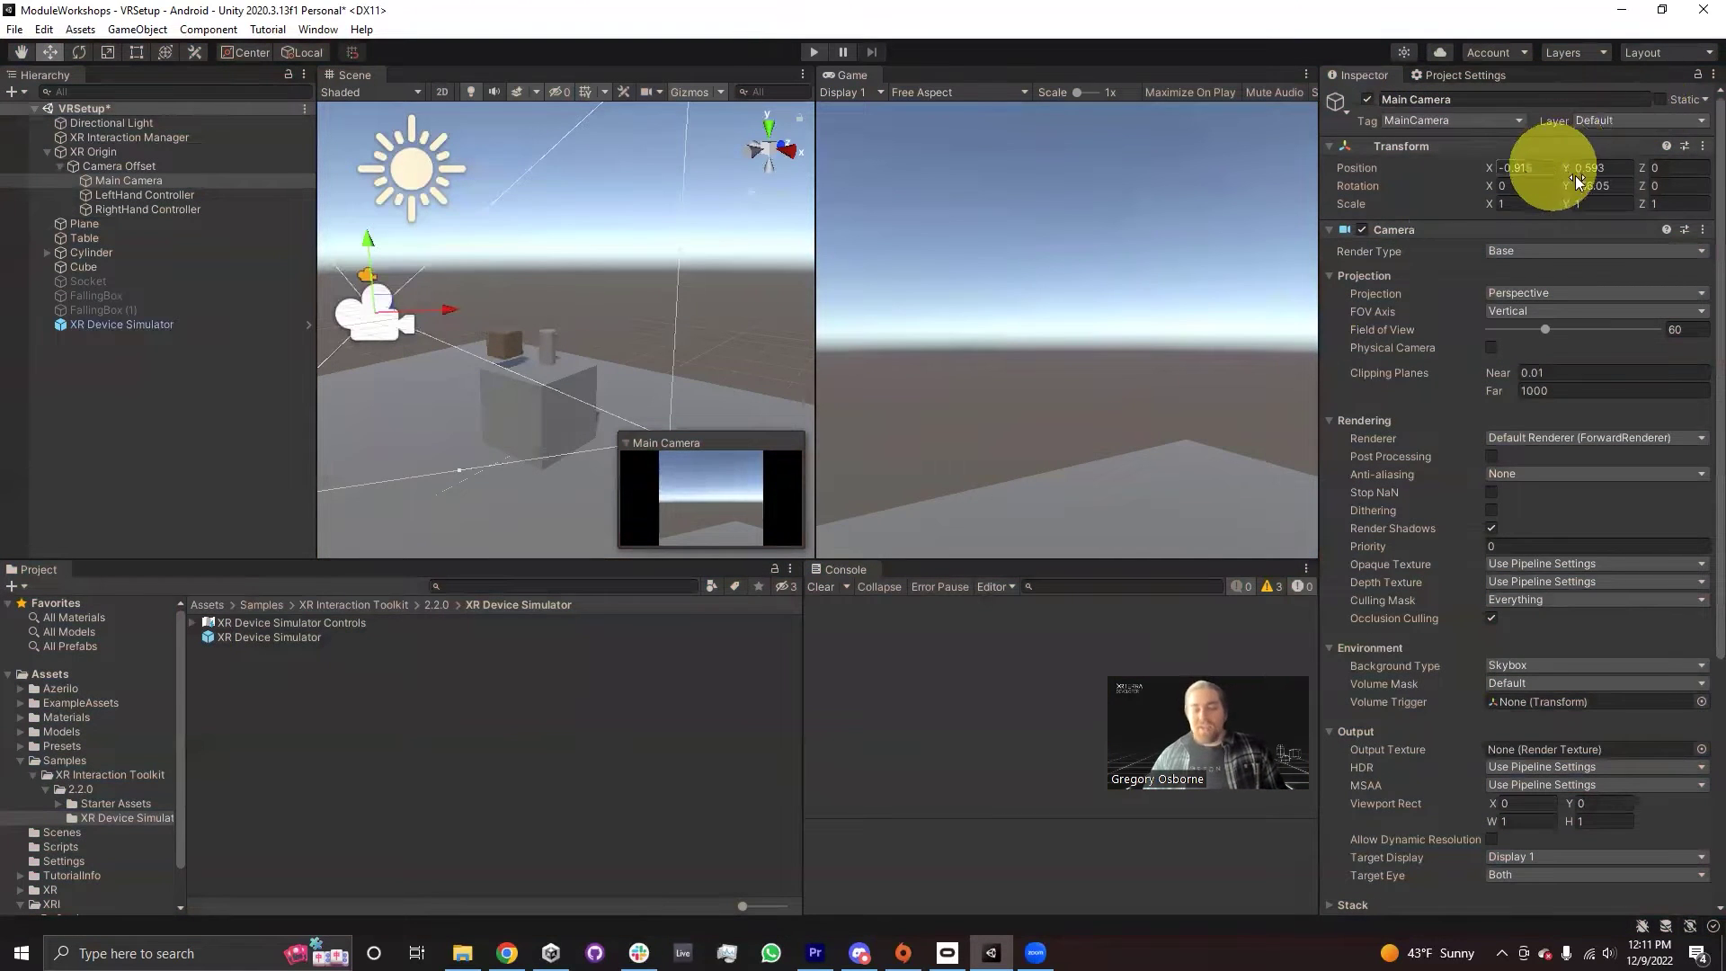
- Undo the Main Camera's position and rotation changes
key("ctrl+z")
key("ctrl+z")
key("ctrl+z")
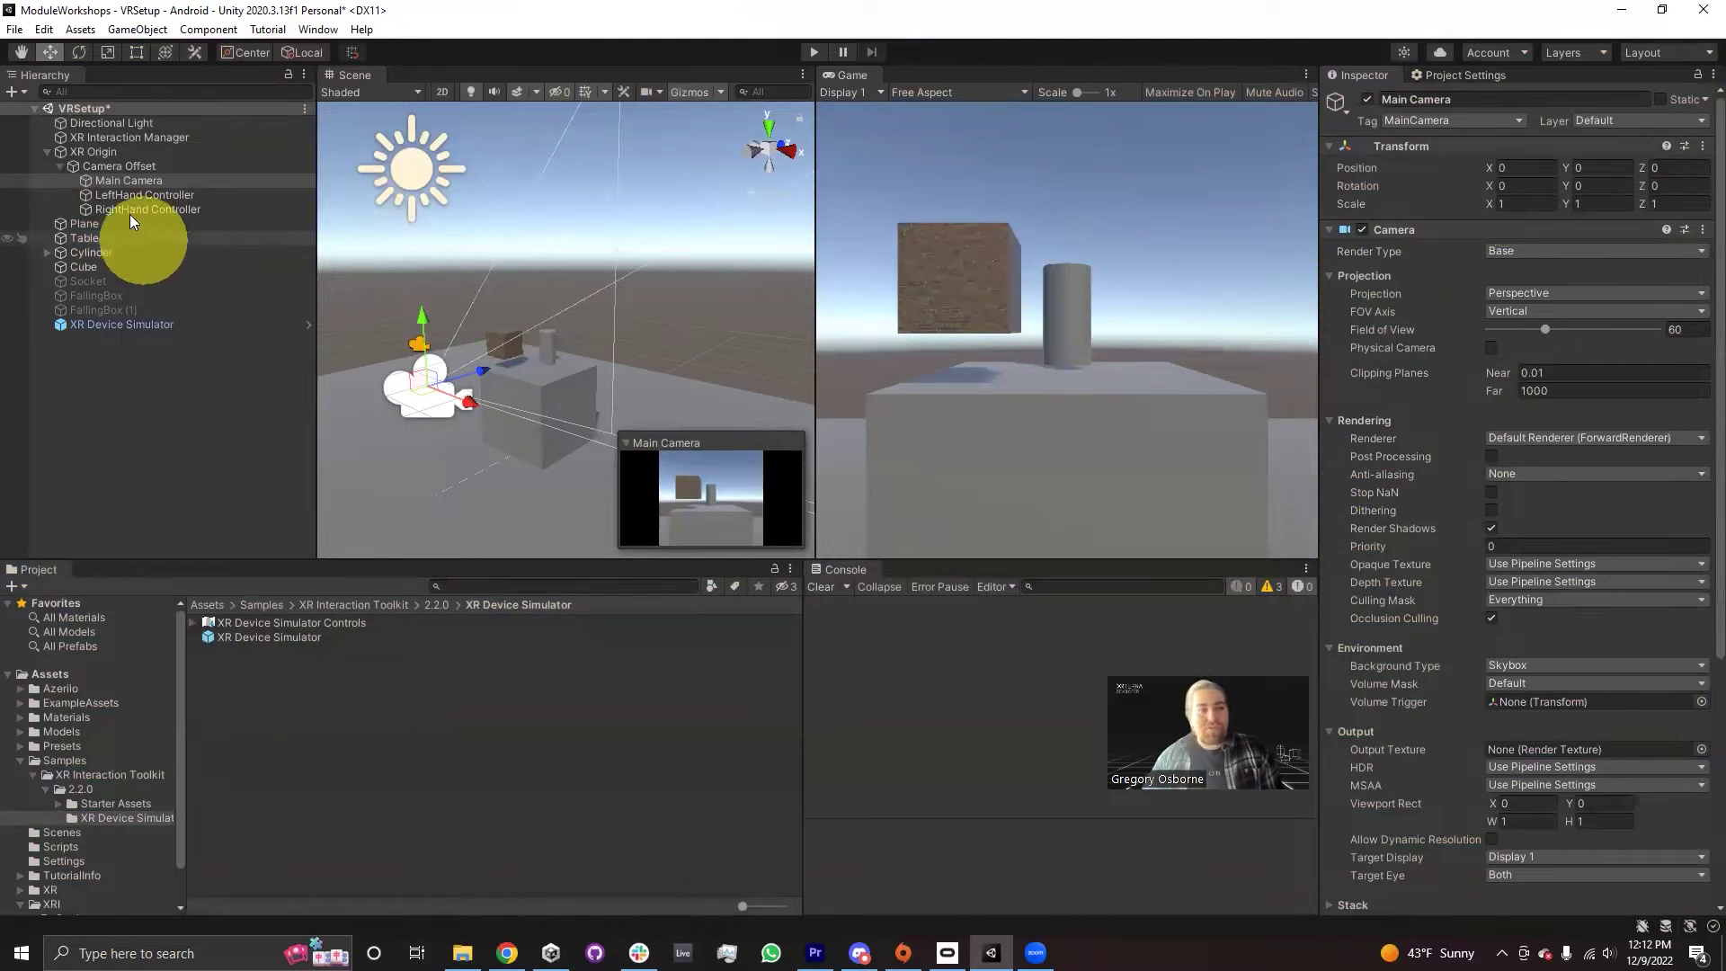
- Try moving the Main Camera on its own to about -3.87 on the X axis, and undo the move
left_click(95, 151)
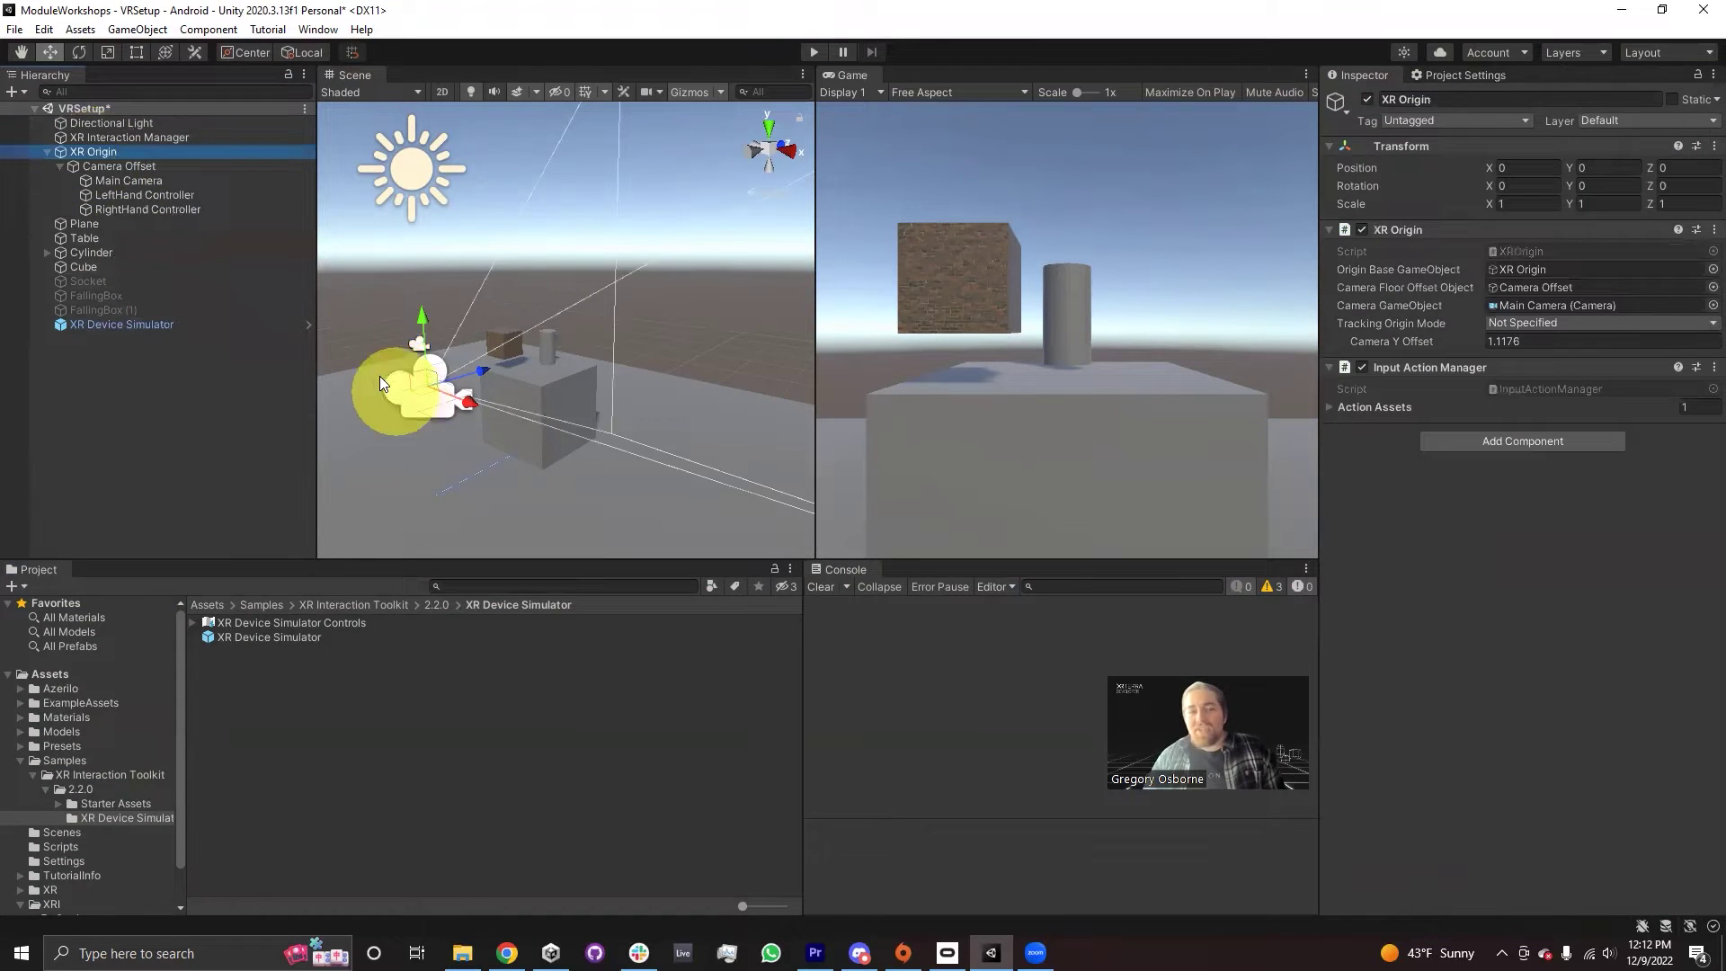
left_click(103, 180)
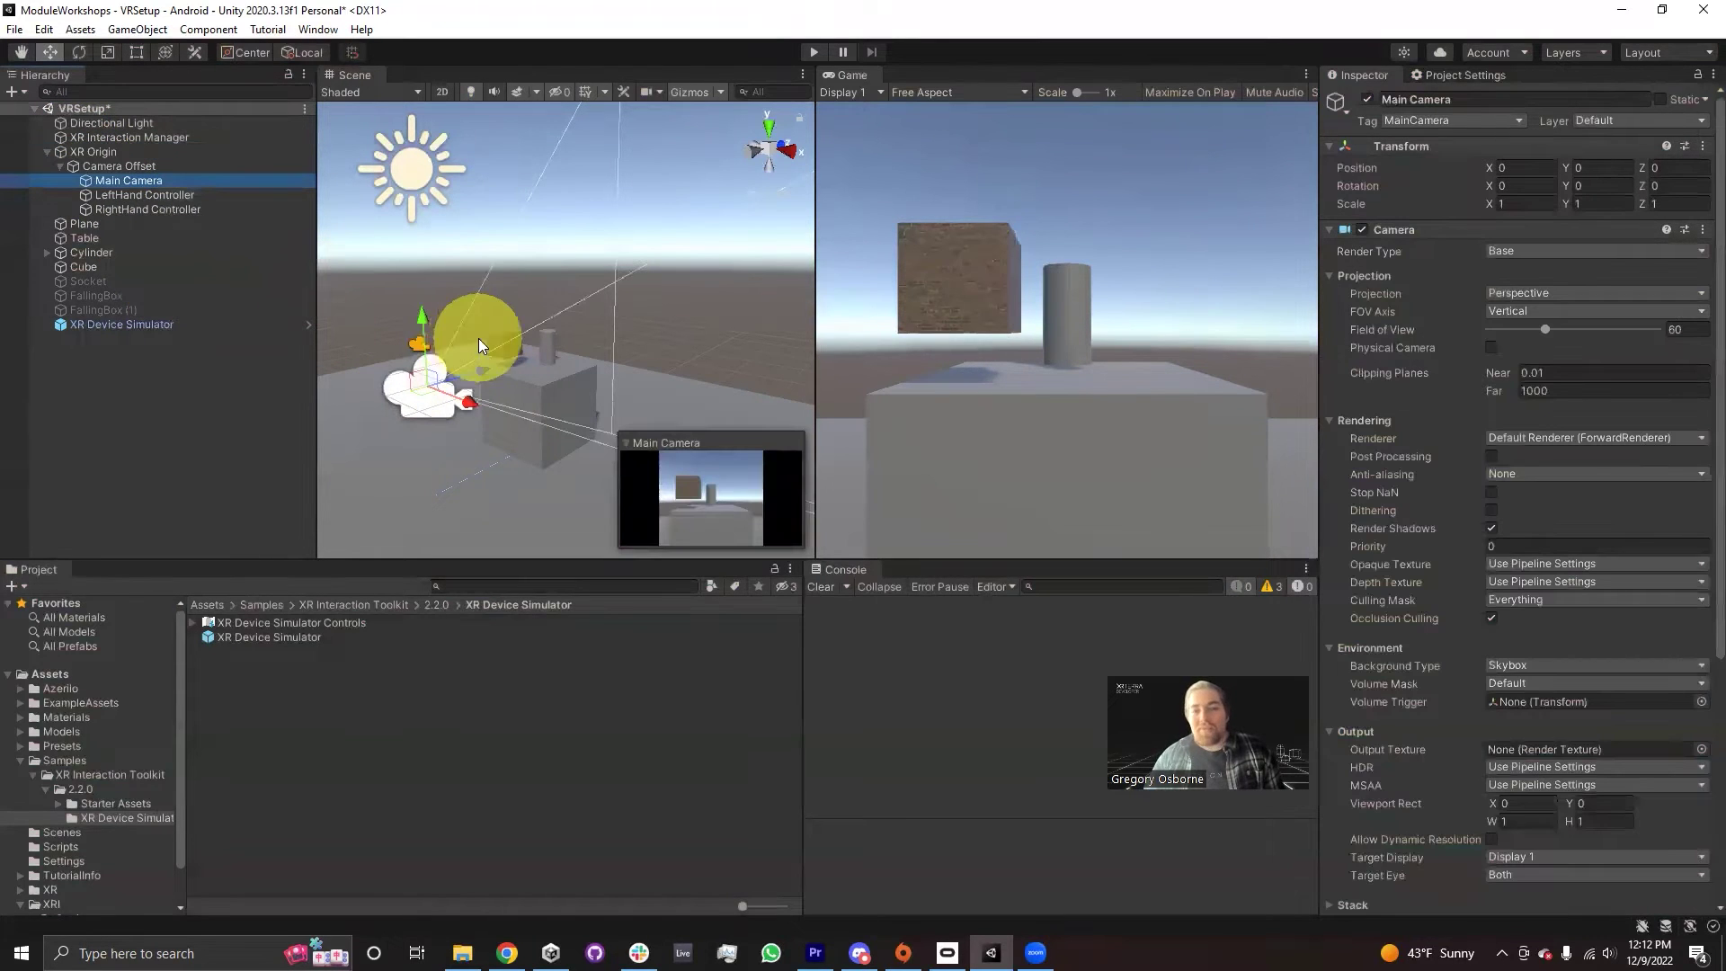
left_click_drag(474, 409, 306, 368)
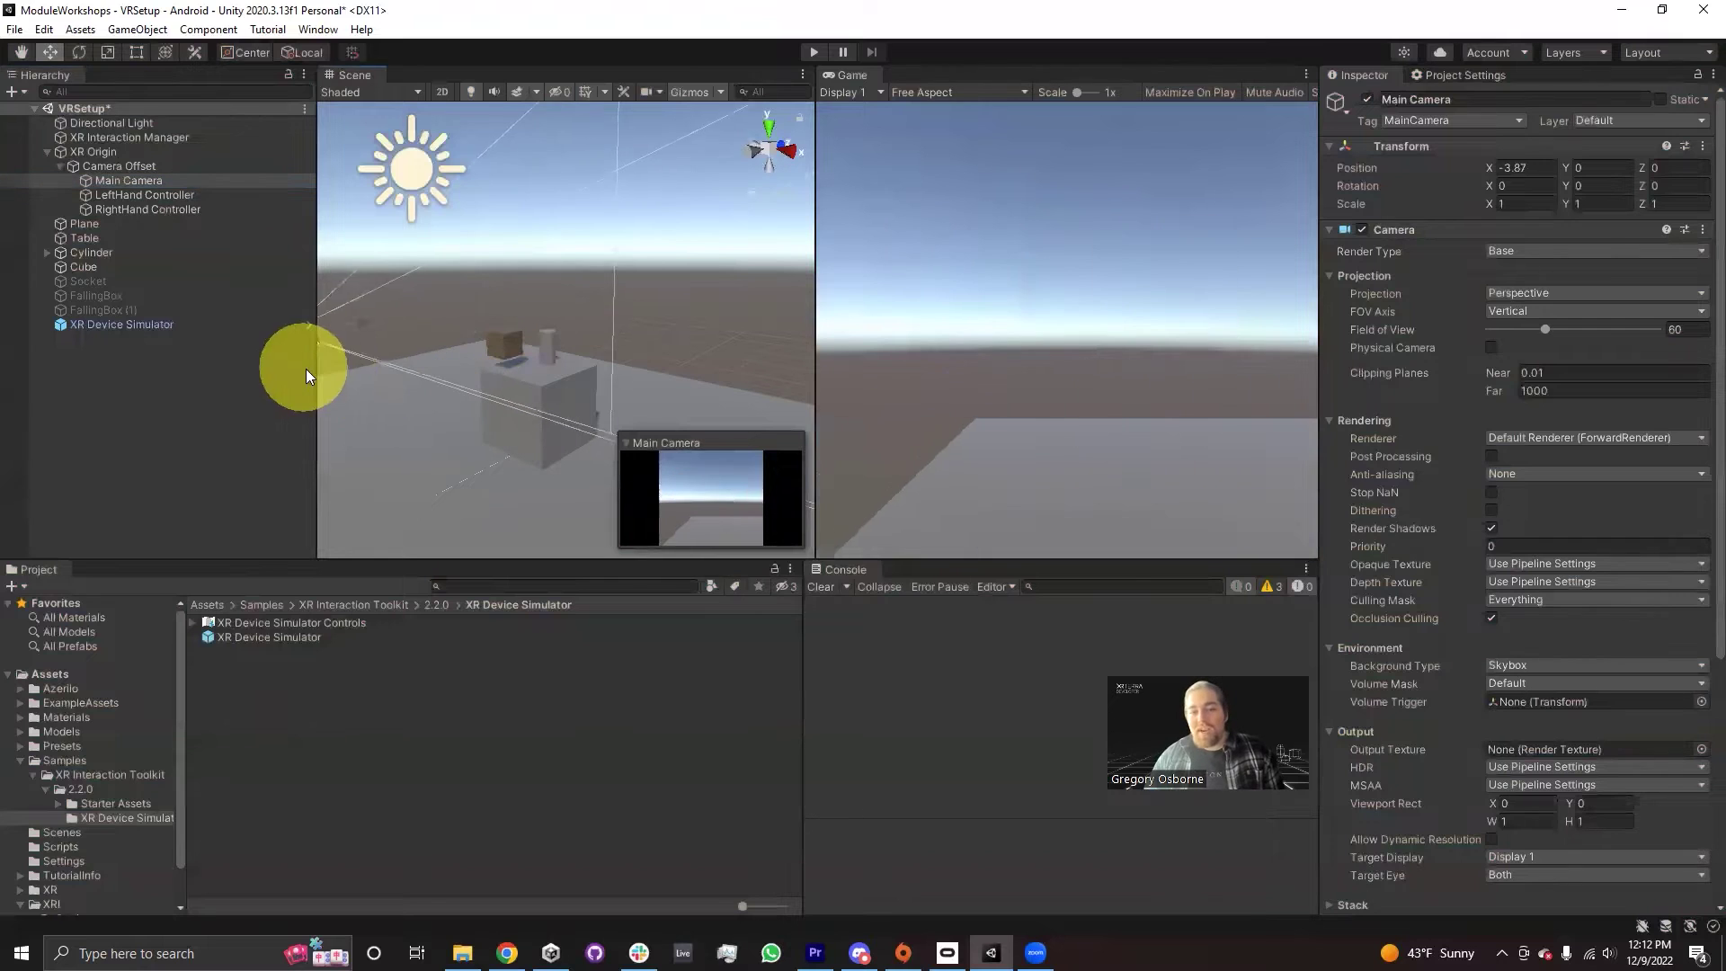
key("ctrl+z")
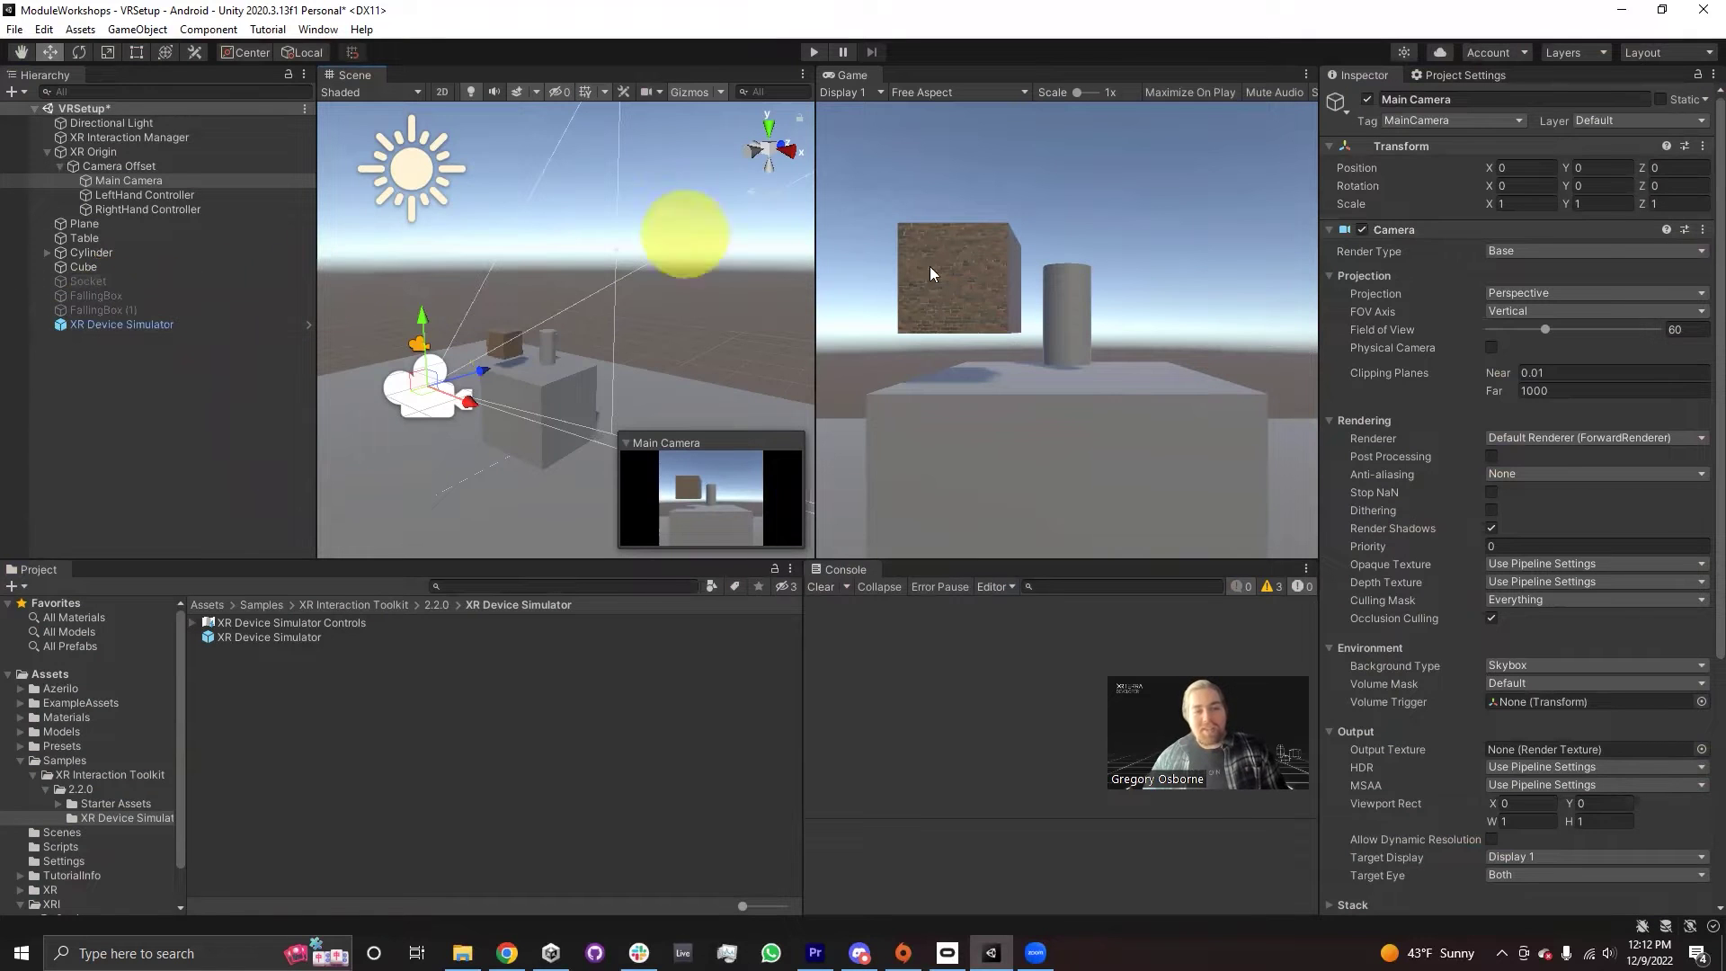
- Run the scene and try moving the simulated left-hand controller so its ray shows in front of the camera
left_click(812, 56)
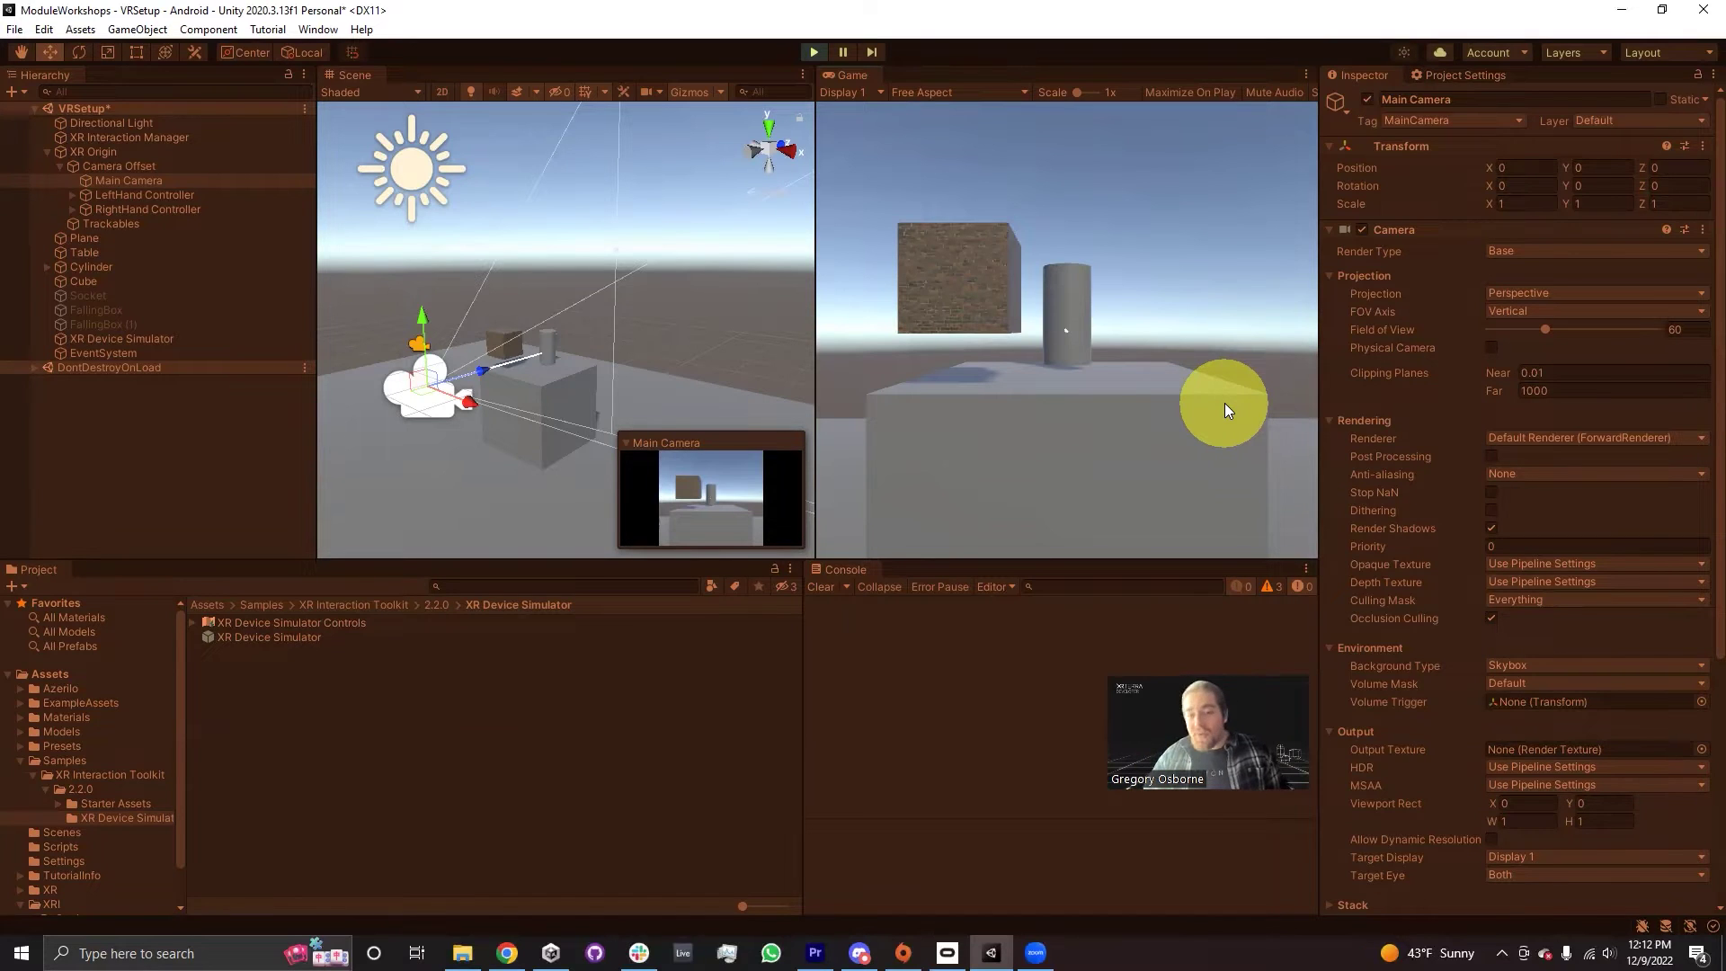
key("shift")
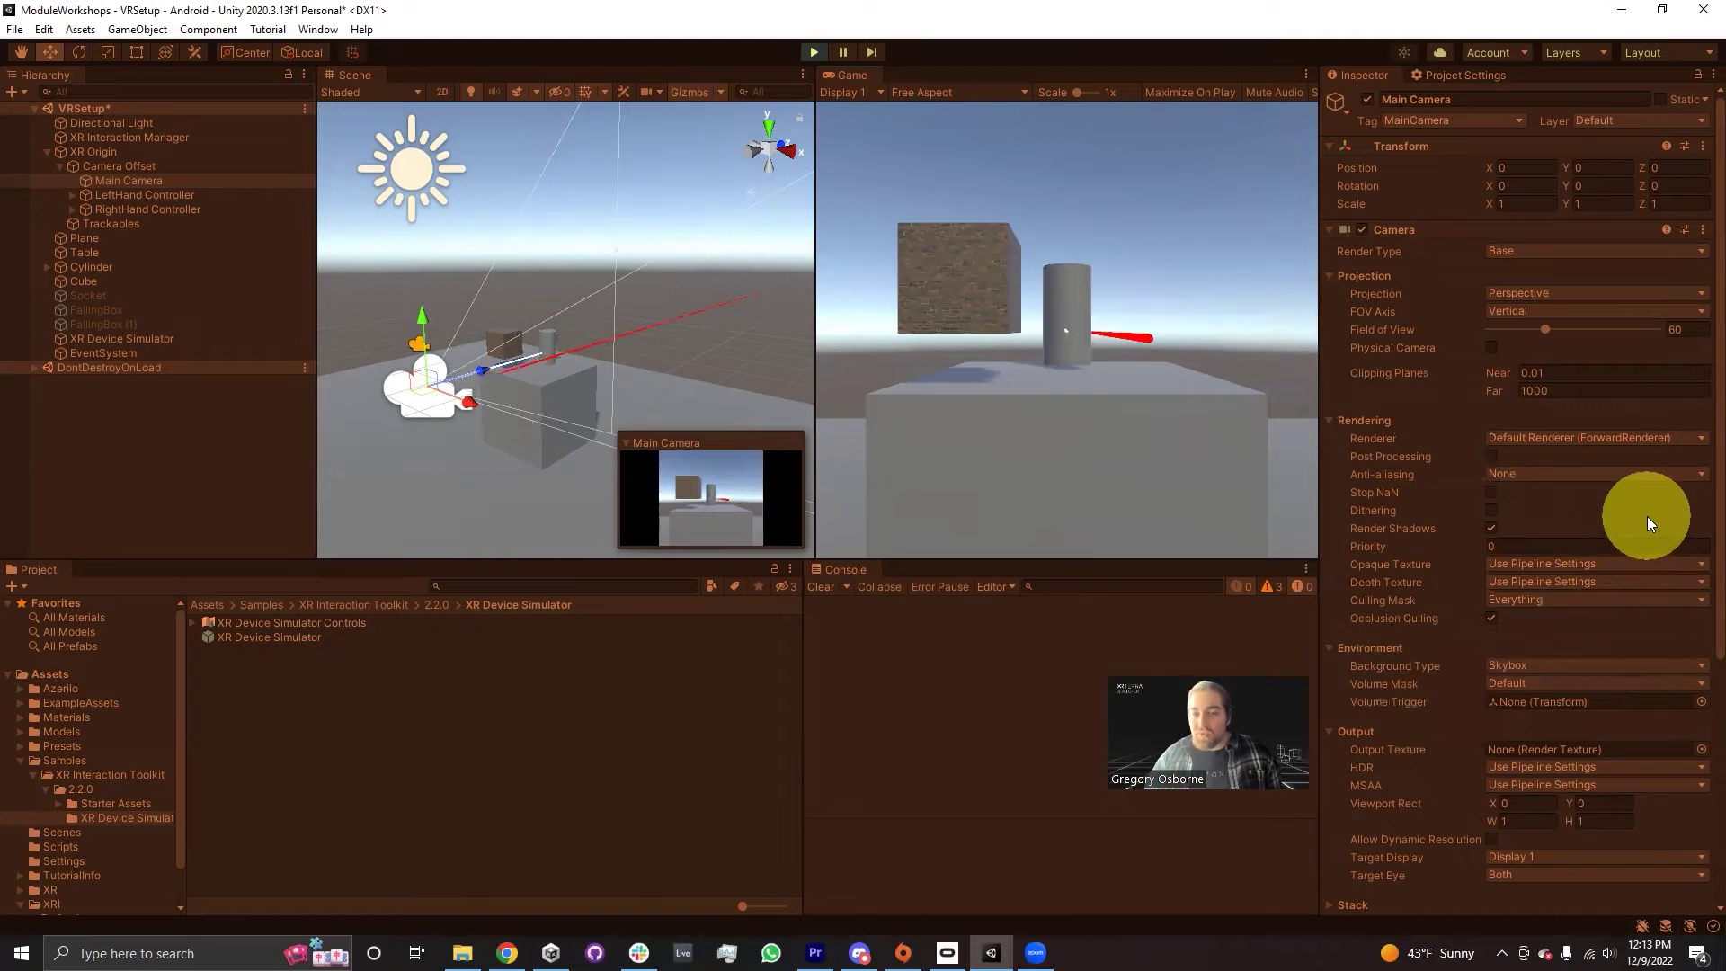
scroll(1663, 656, "down", 5)
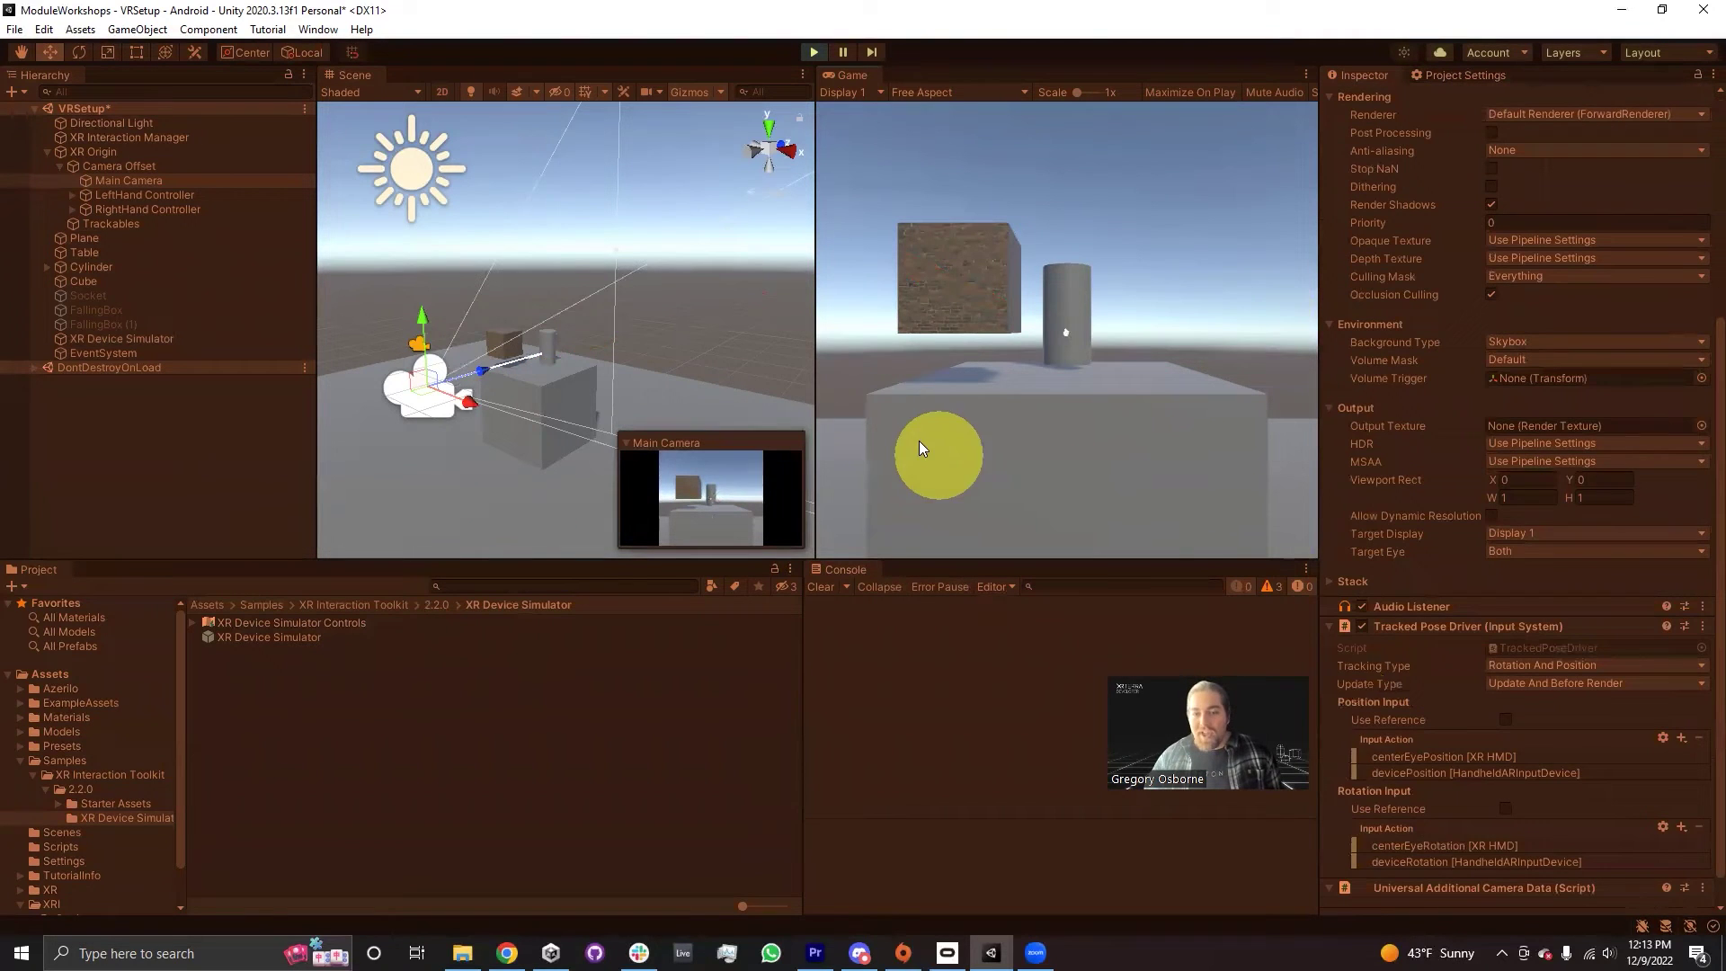
scroll(1616, 496, "down", 1)
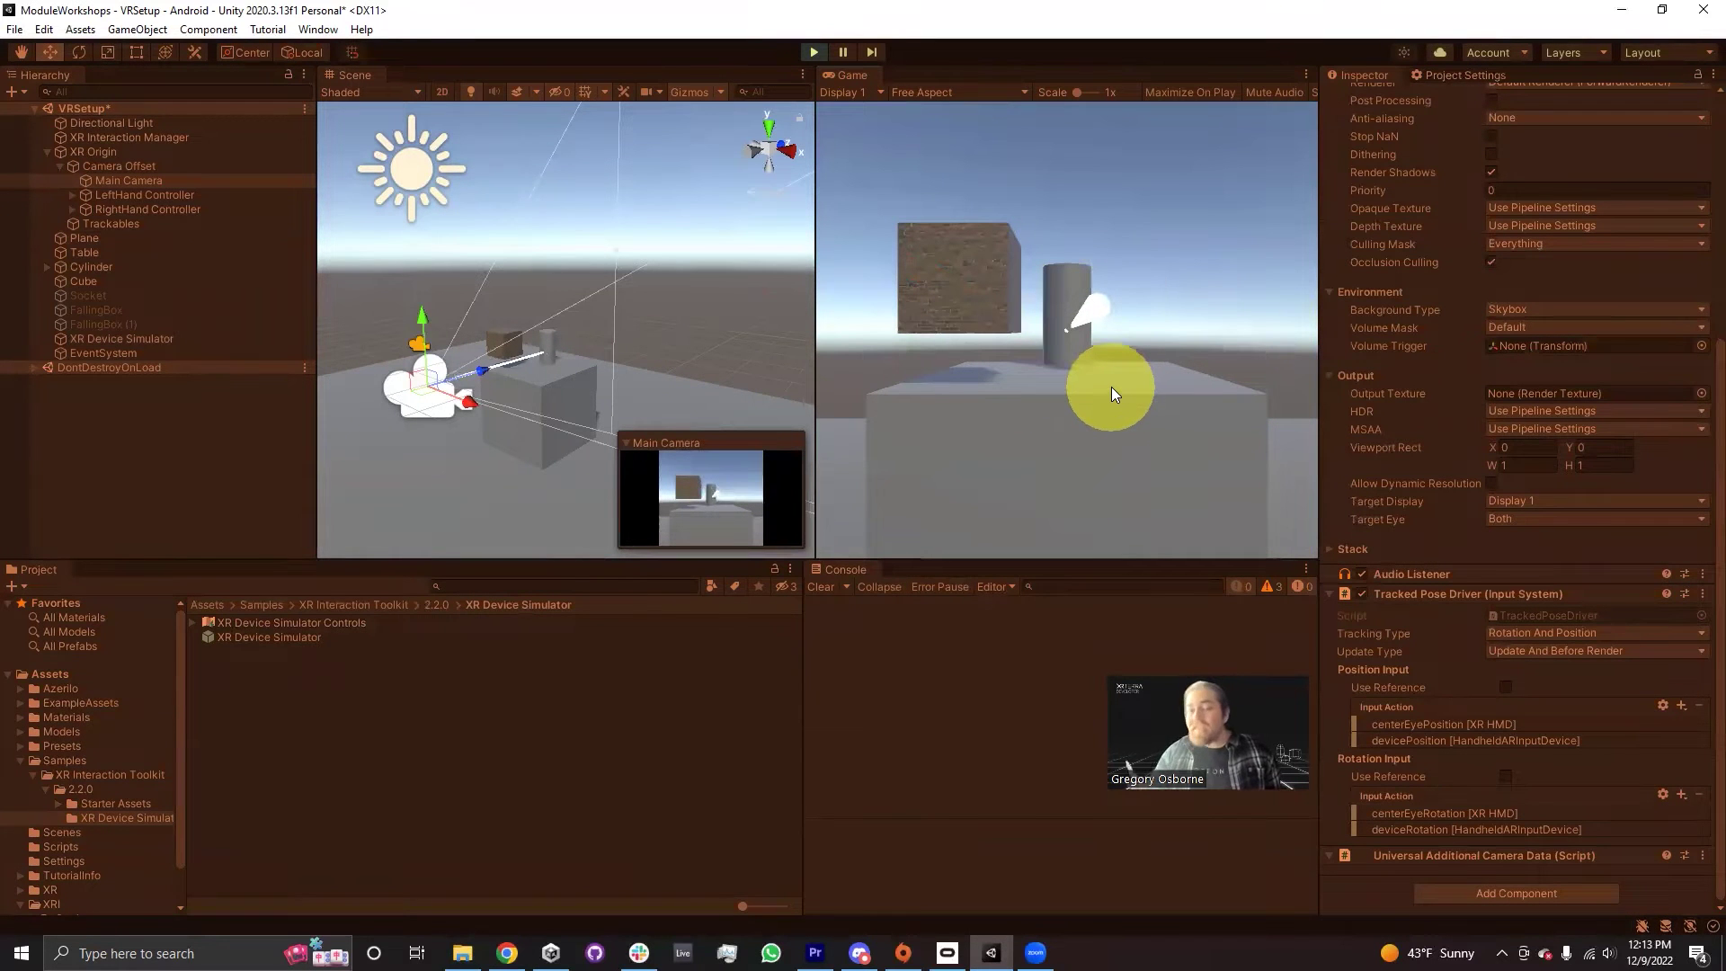
- Test the simulated headset in play mode by looking around the table and moving the view forward and backward
right_click_drag(1112, 389, 1457, 386)
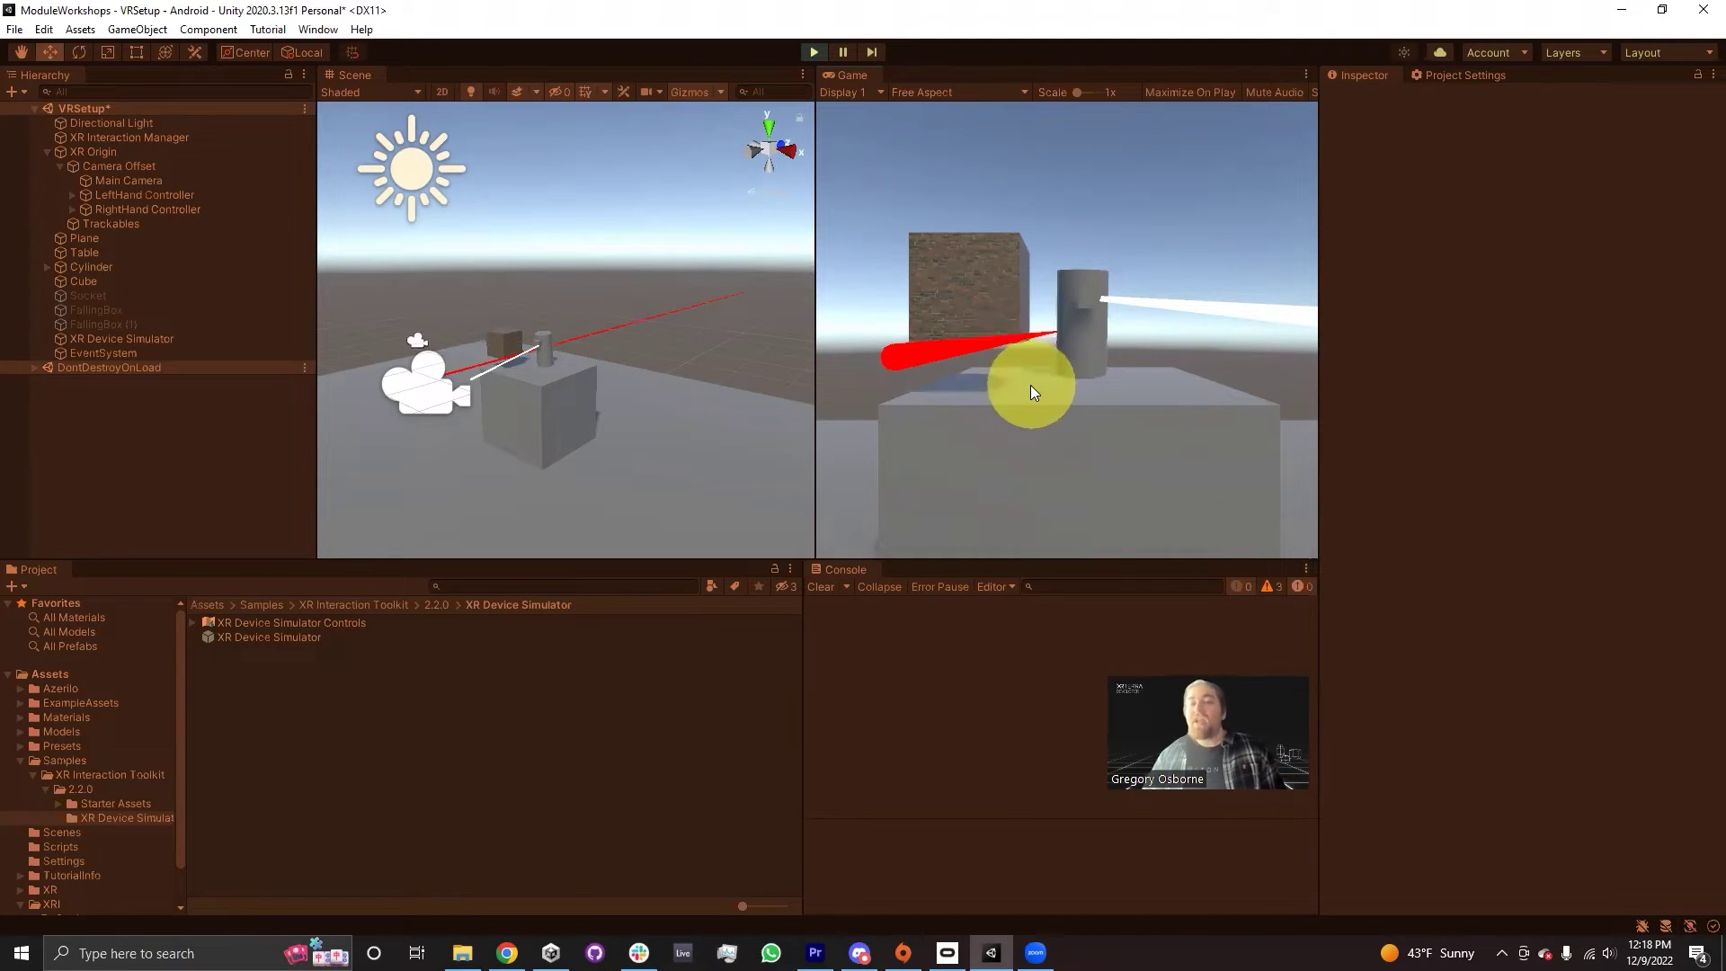
right_click_drag(1051, 380, 604, 341)
right_click_drag(1059, 409, 978, 377)
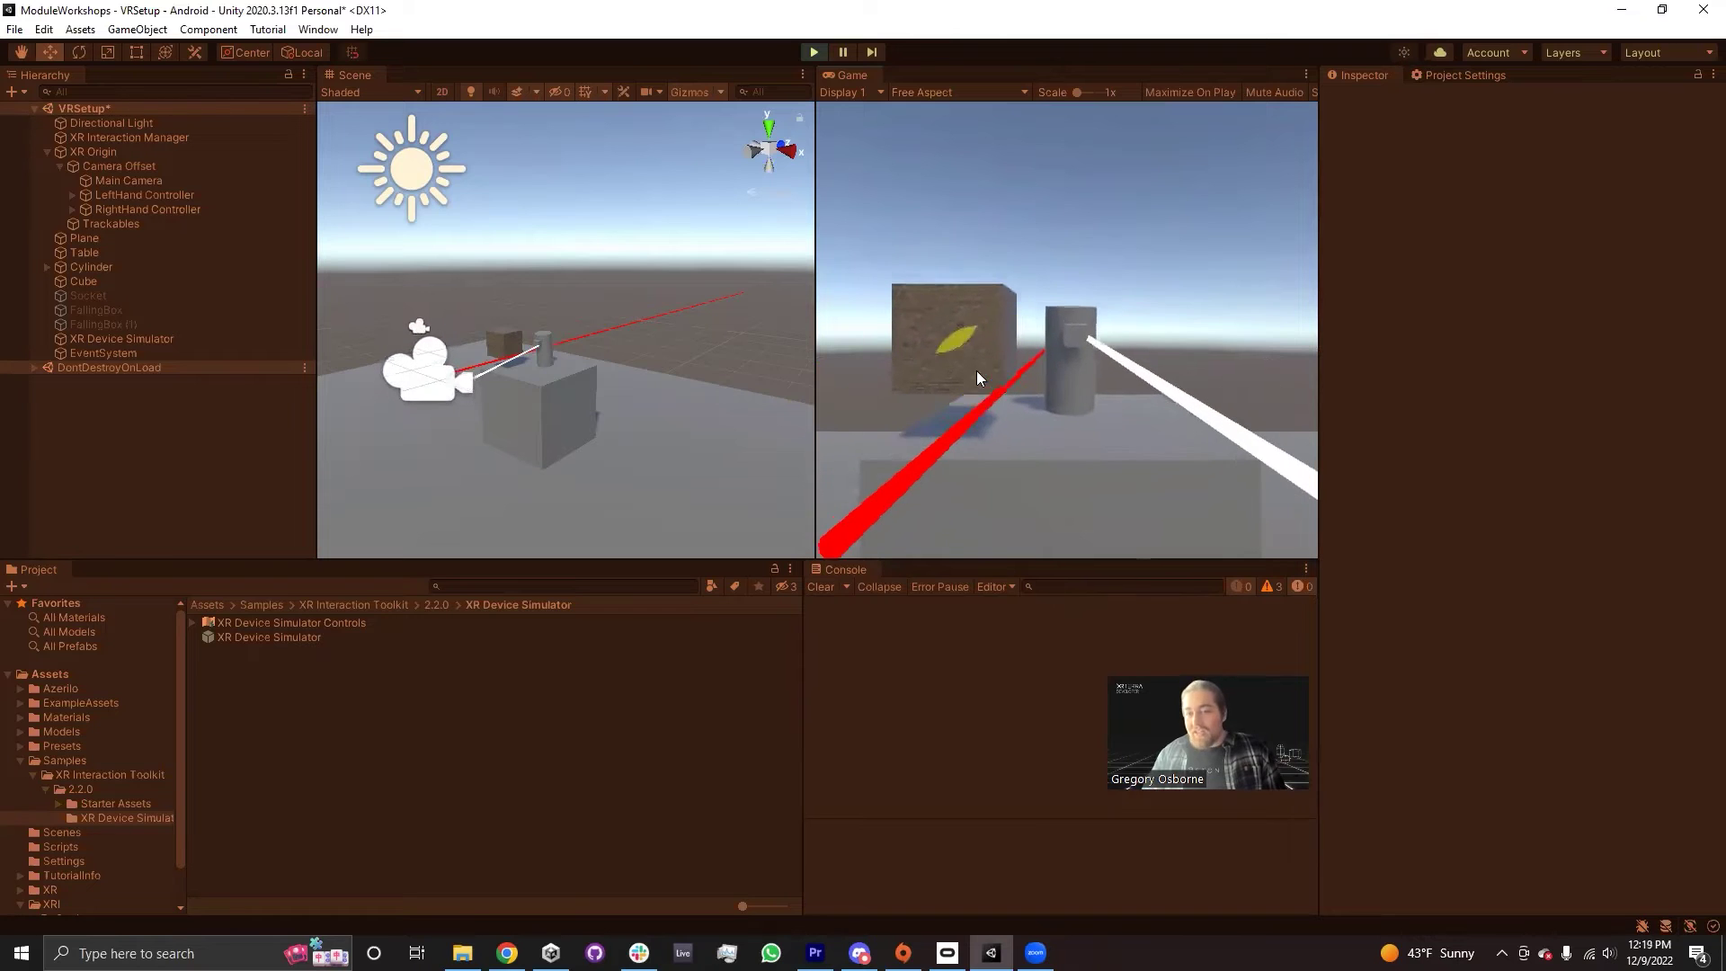
key("w")
key("s")
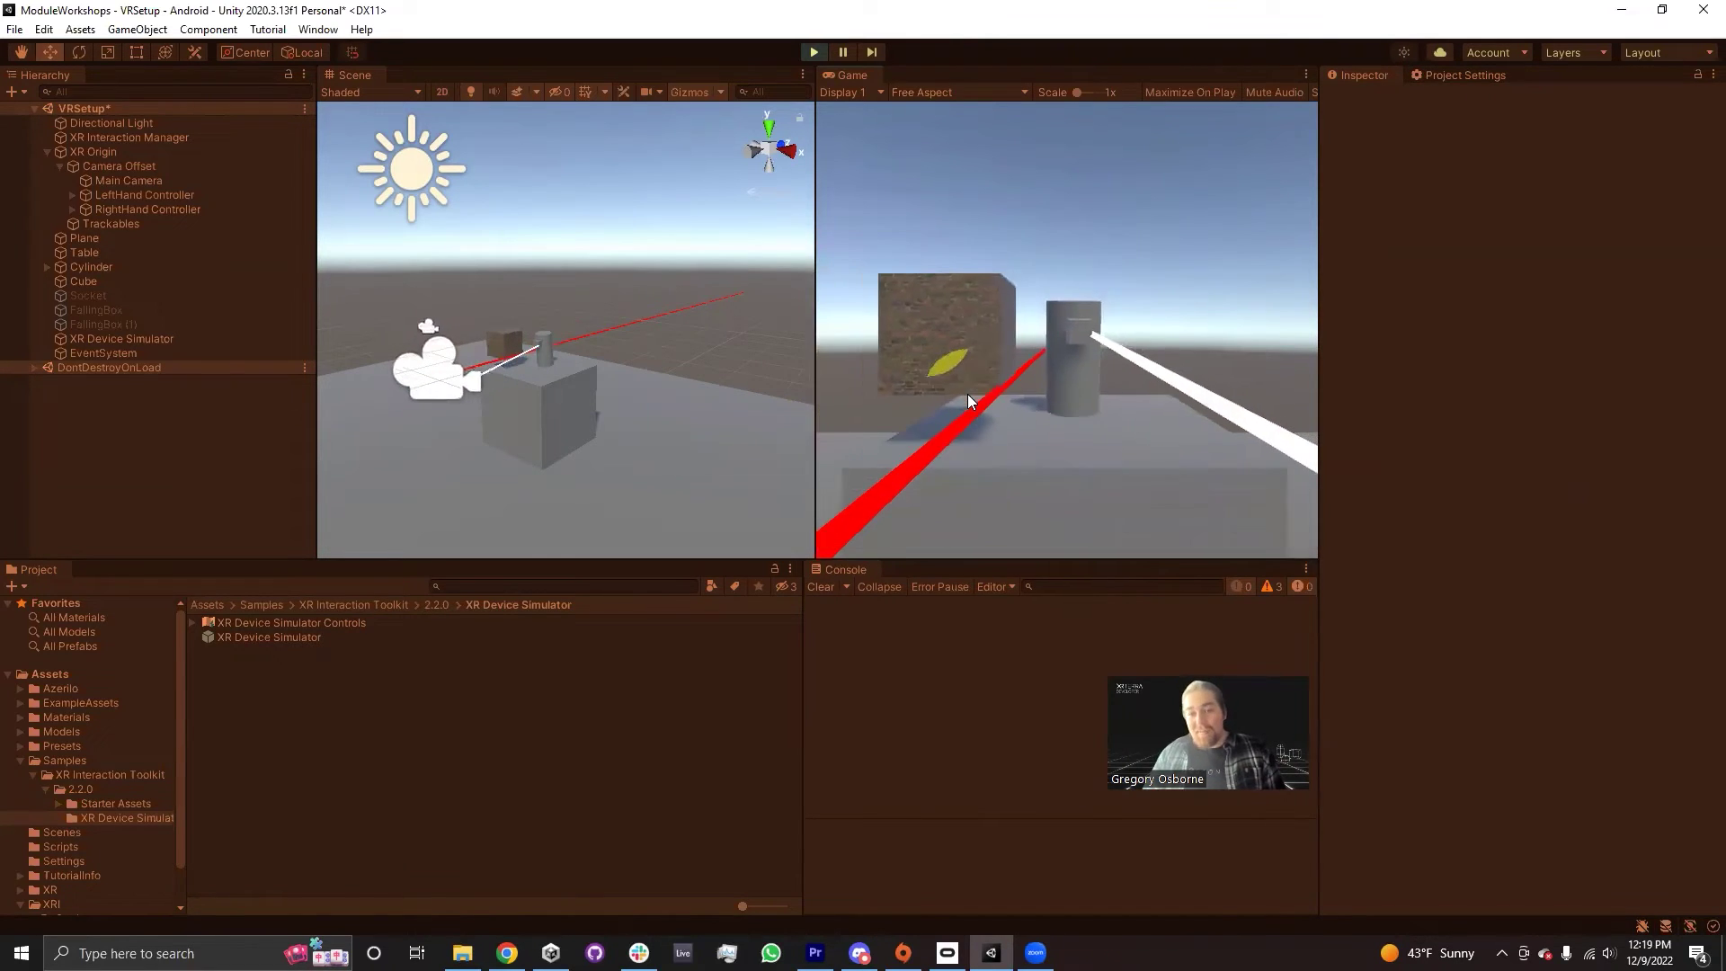
key("s")
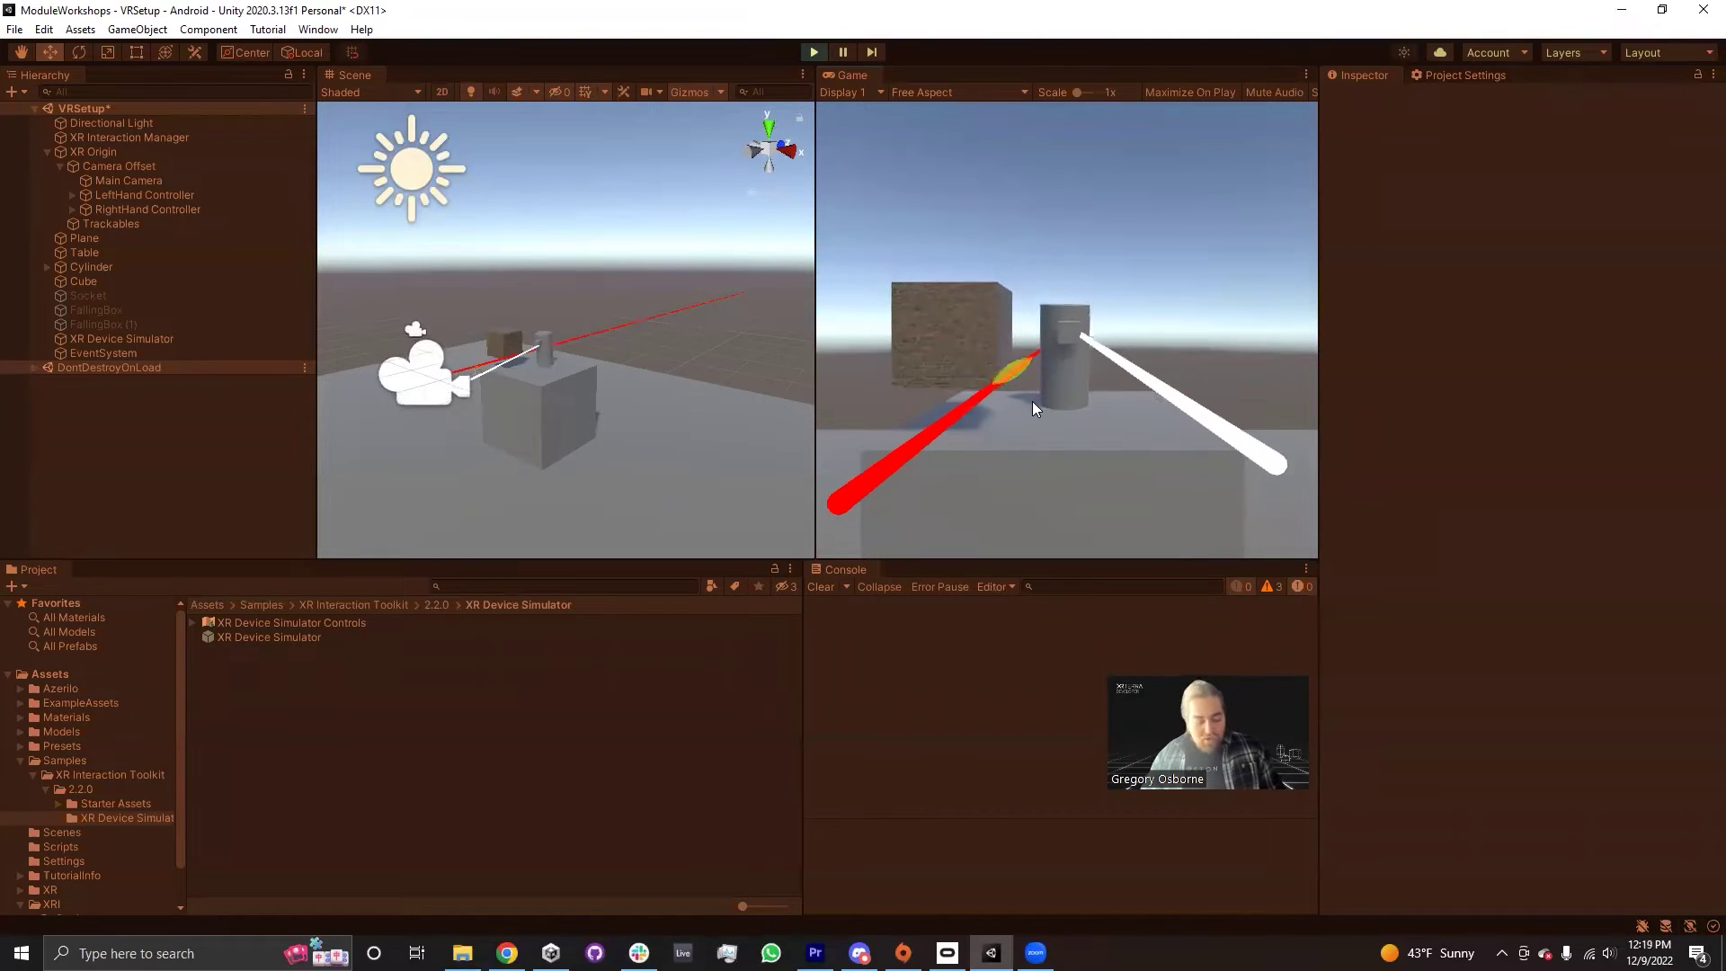
right_click_drag(1032, 404, 1244, 440)
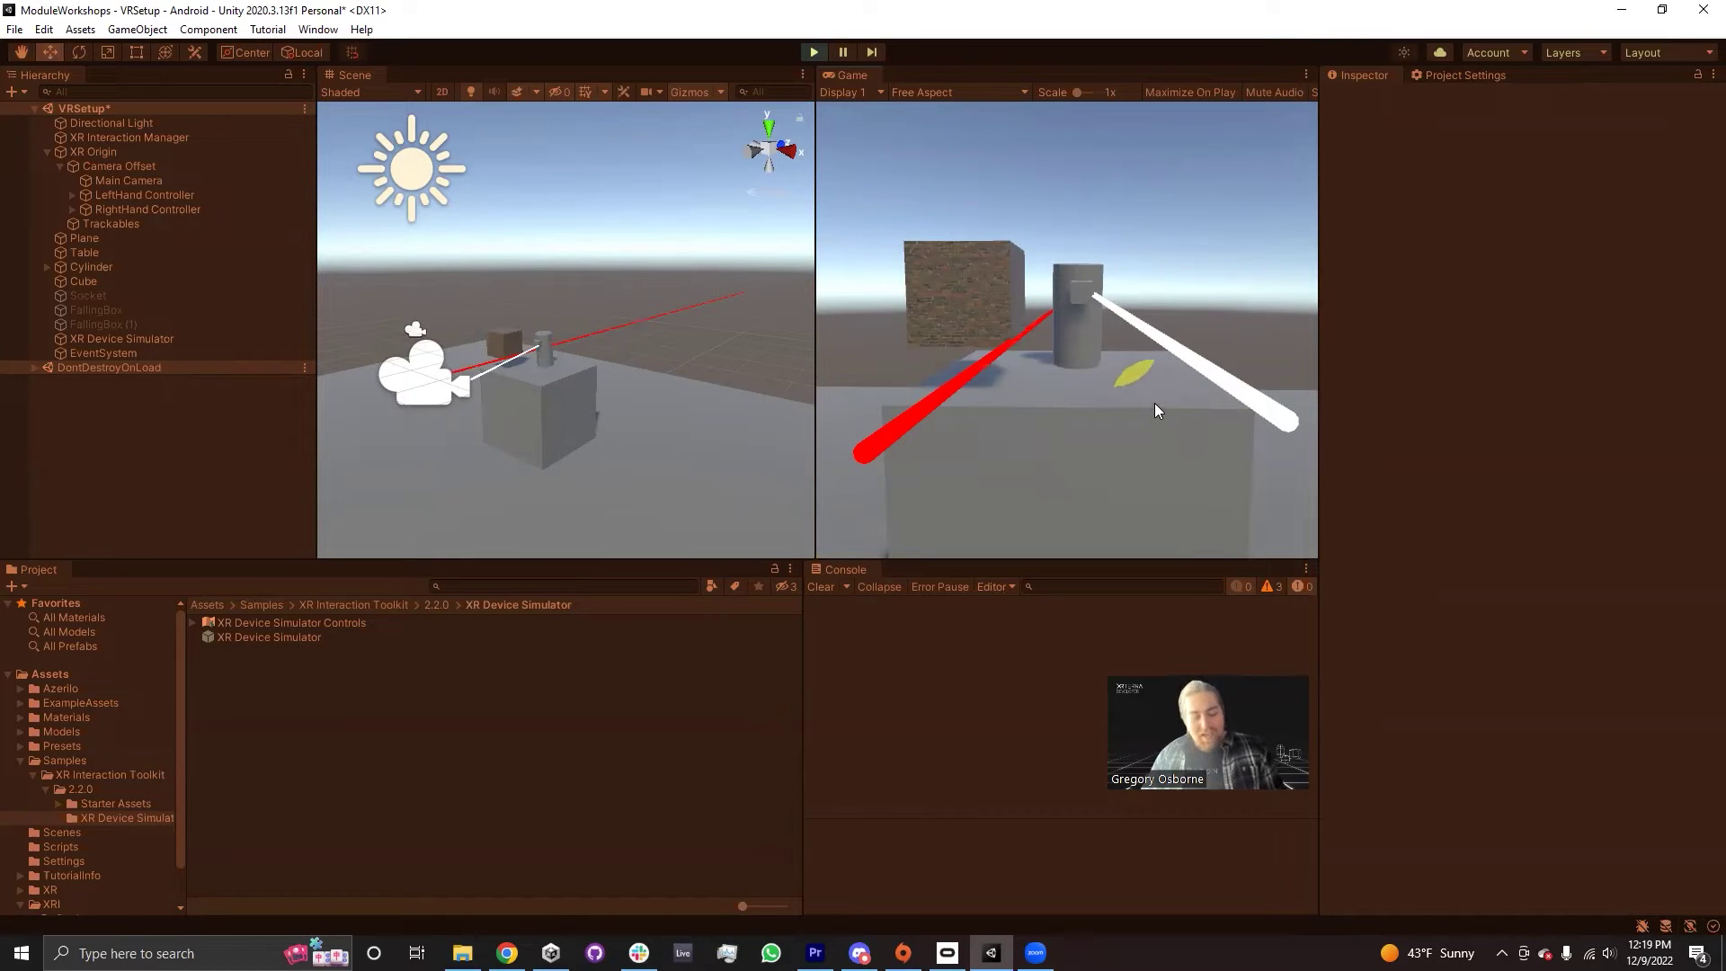
right_click_drag(1154, 403, 951, 466)
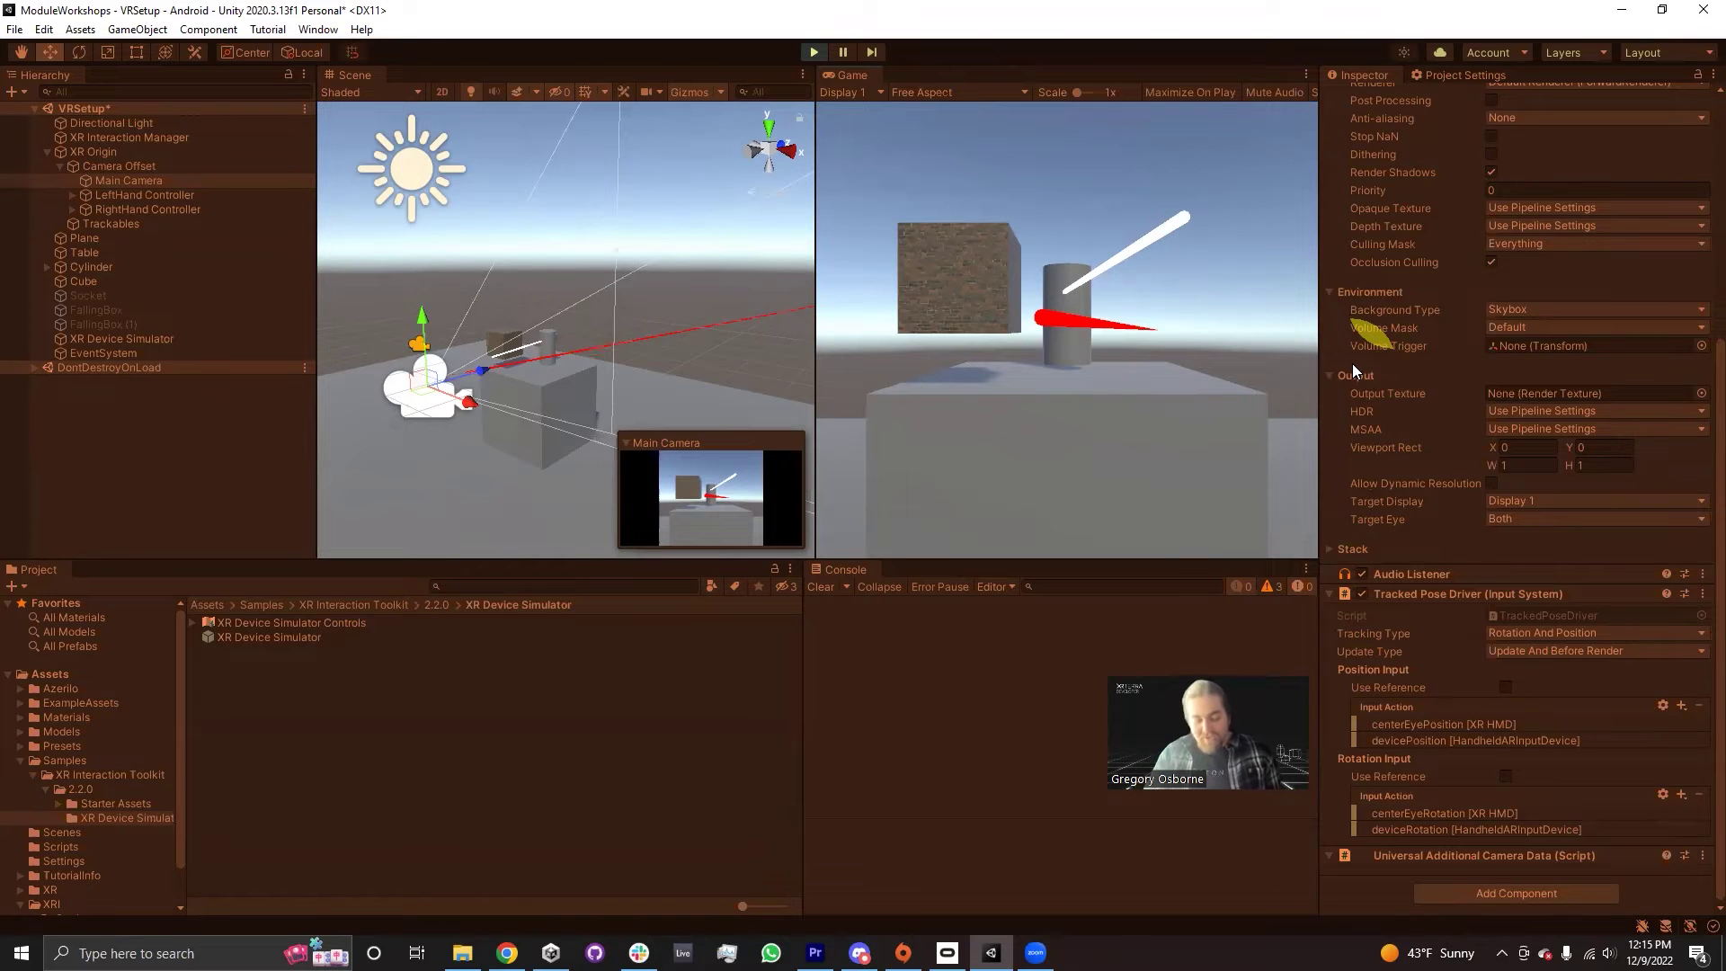
- Grab the cylinder with a simulated controller, move it over the table, and stop play mode
key("g")
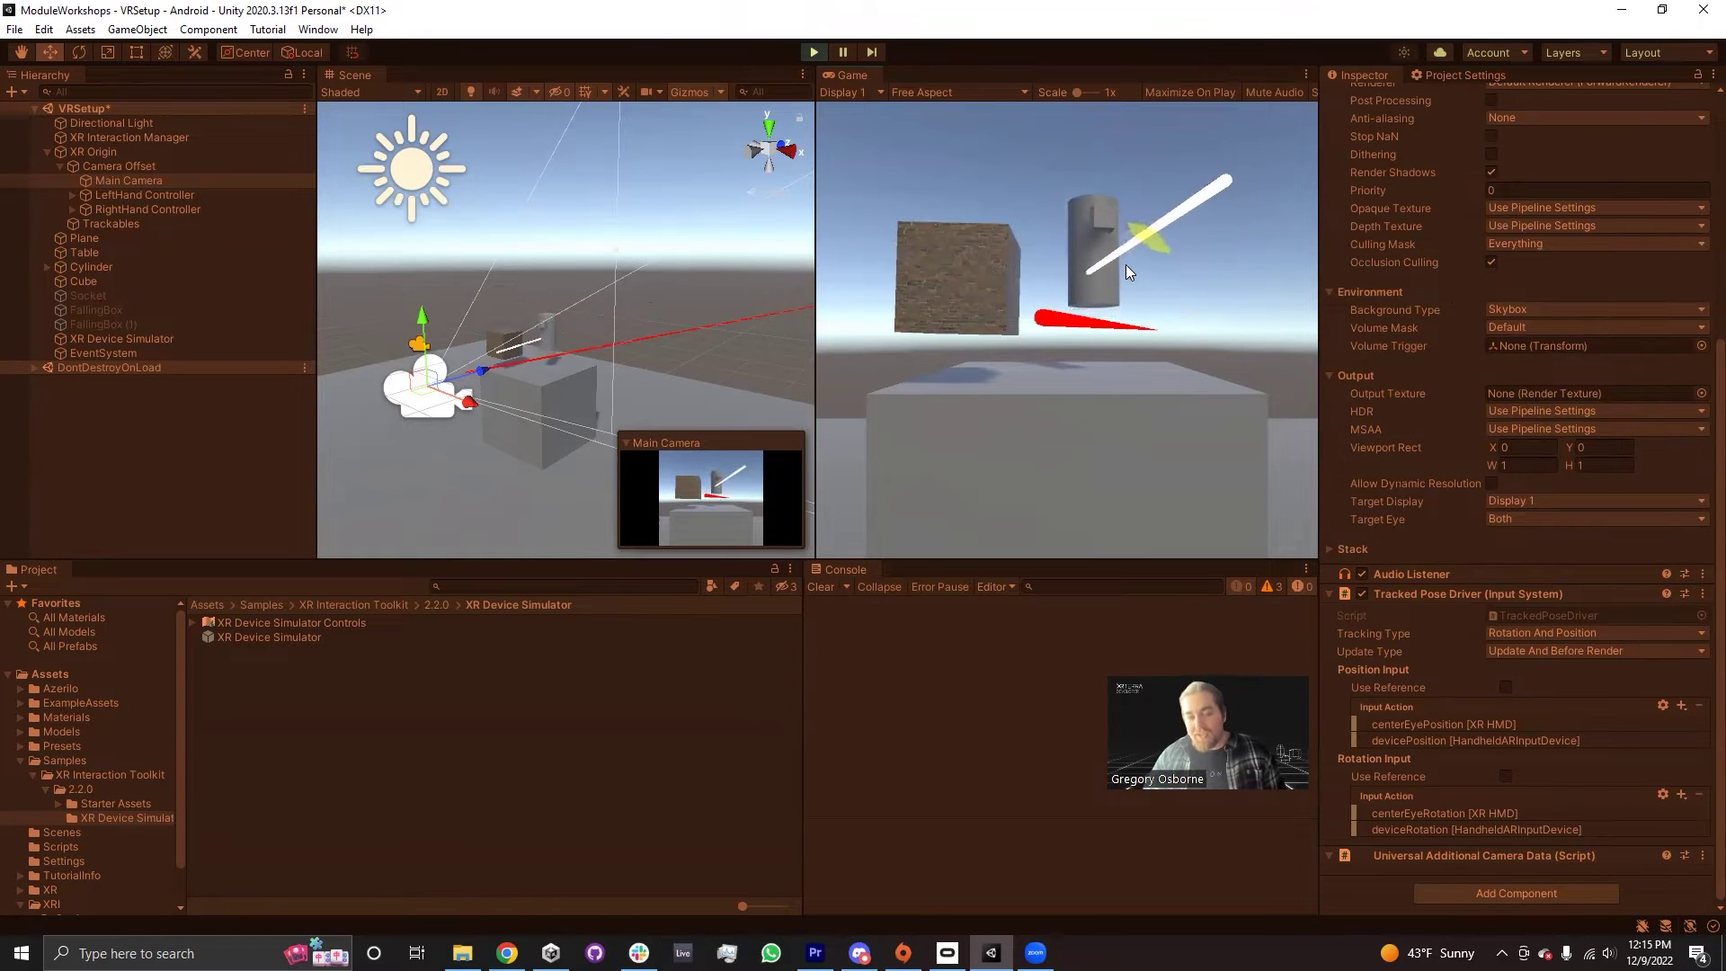
key("g")
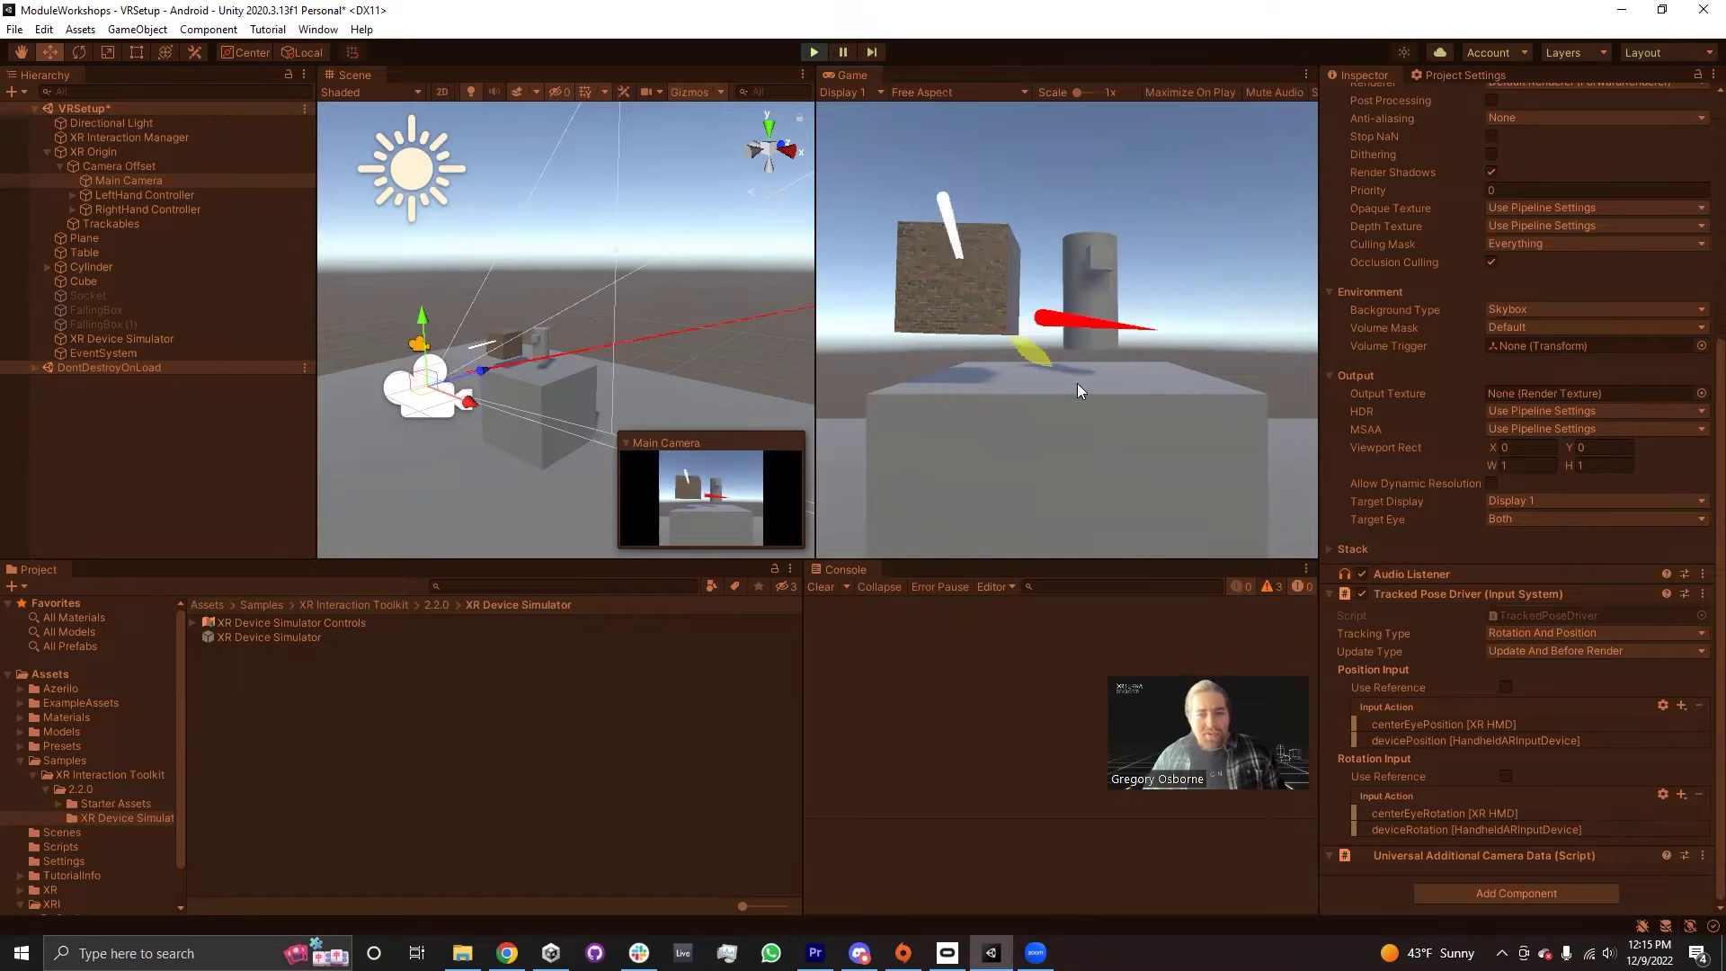
left_click(814, 54)
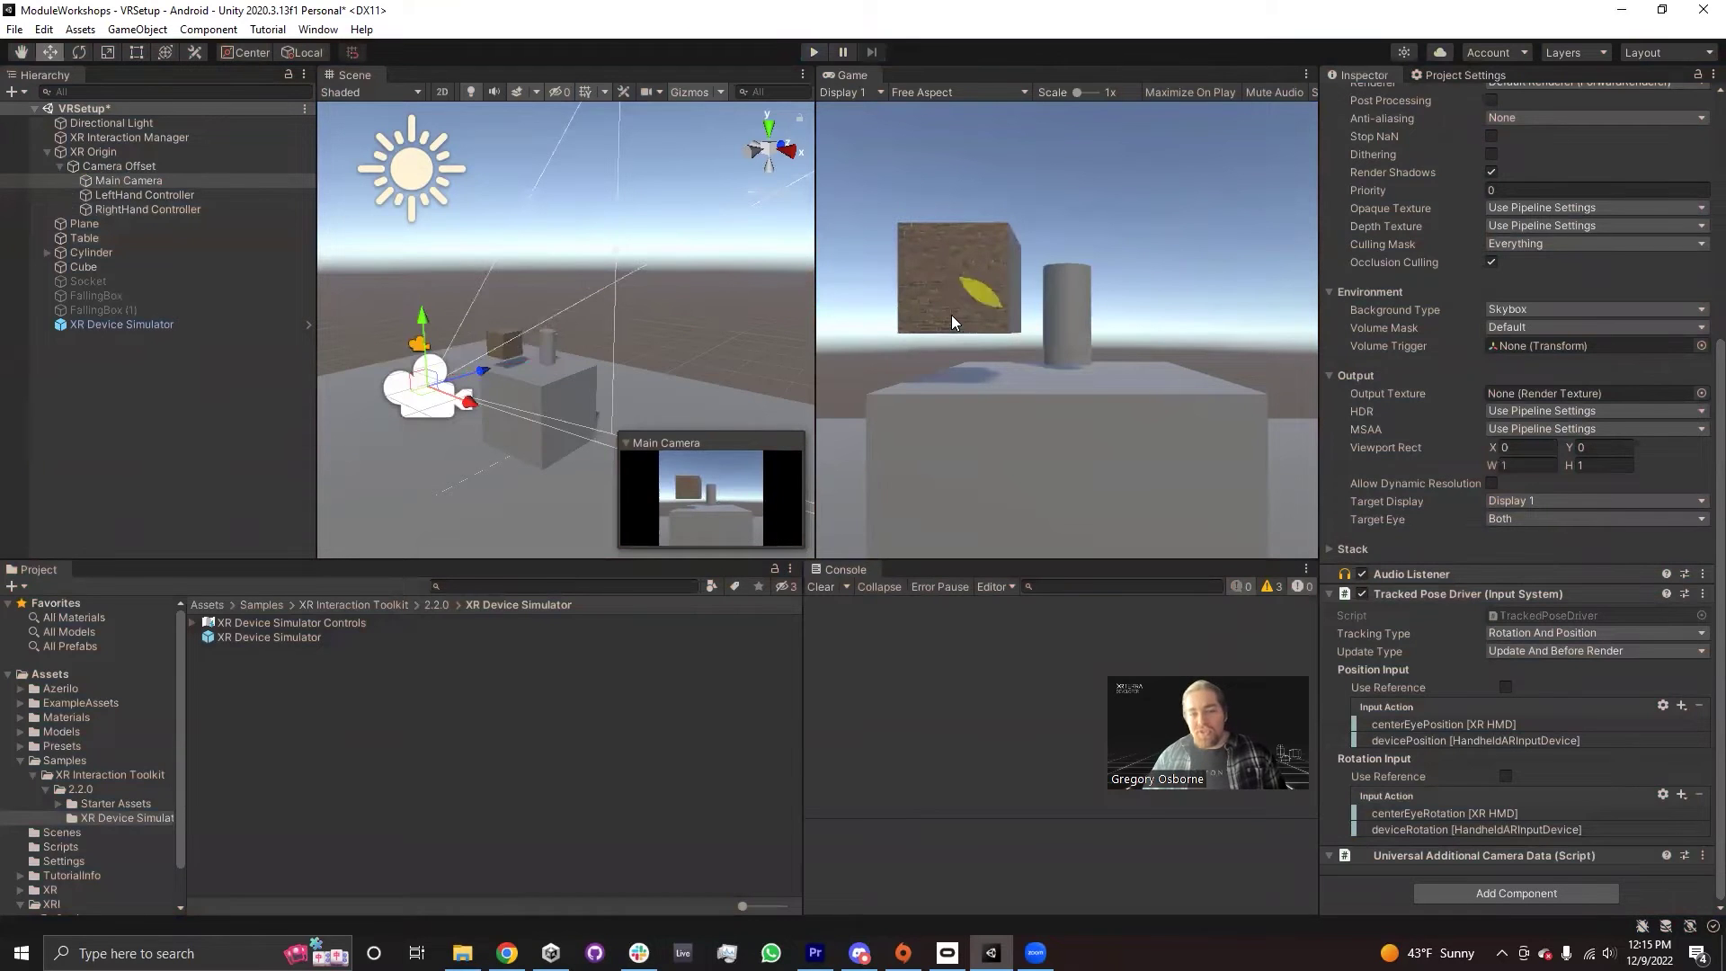
- On the Cube's XR Simple Interactable, add an Activated event entry and remove the Select Entered and Select Exited entries
left_click(496, 339)
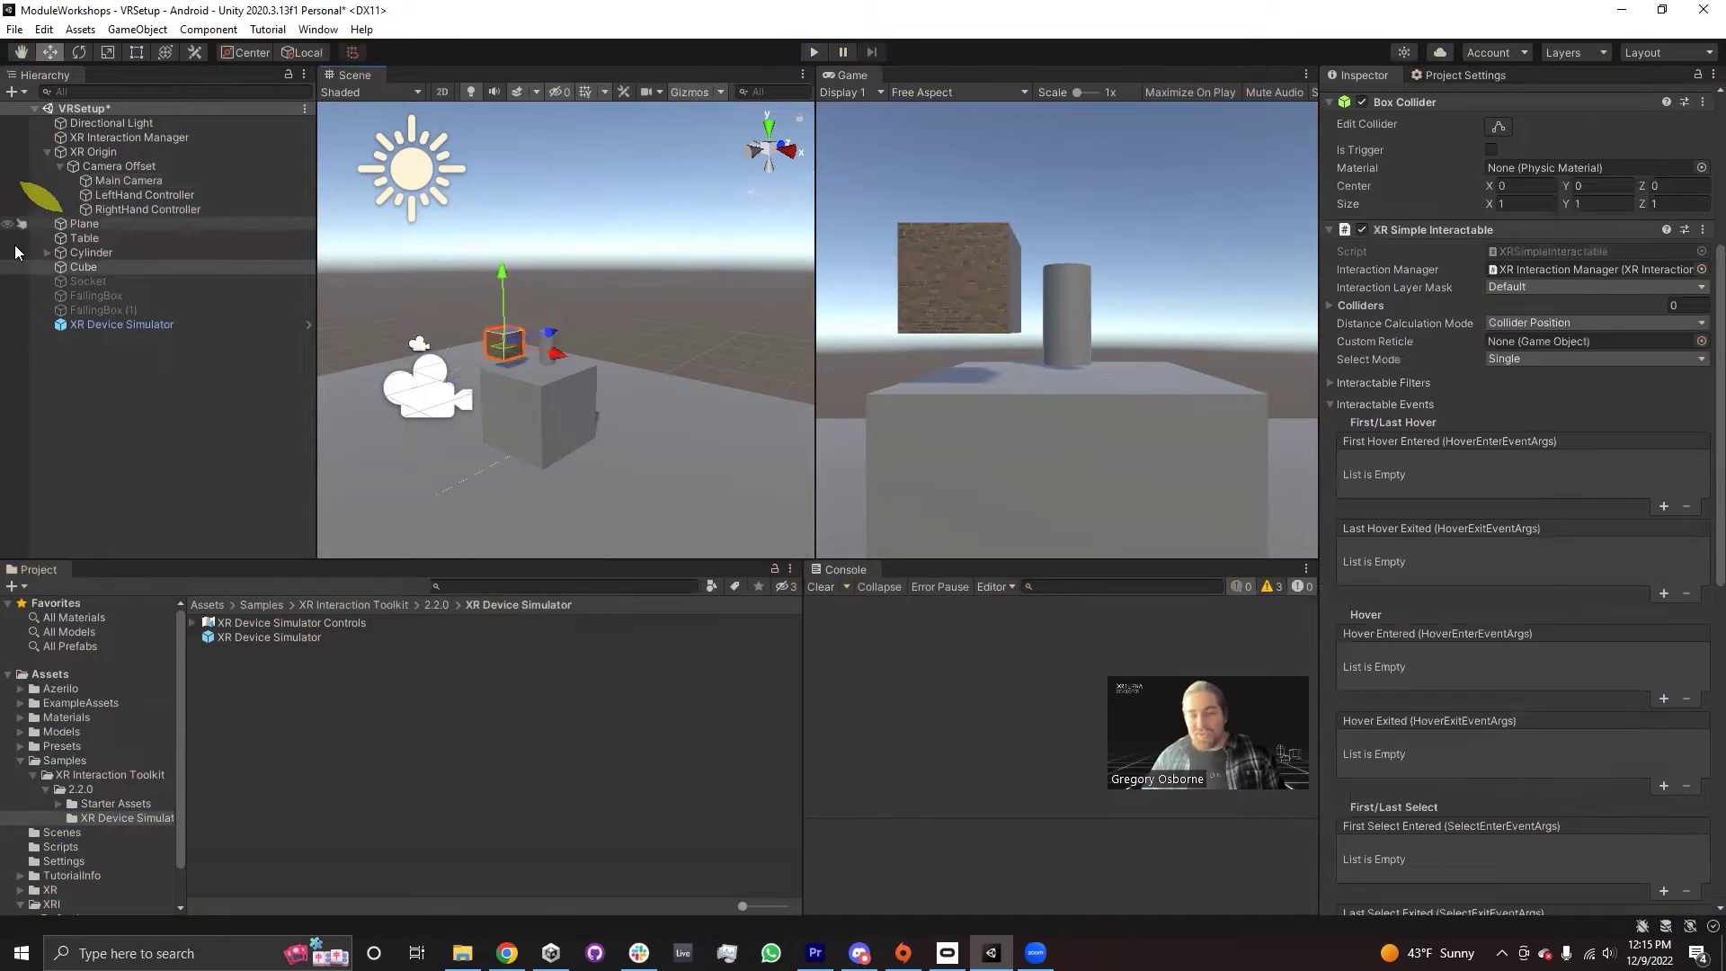
scroll(1699, 611, "down", 4)
scroll(1530, 722, "down", 5)
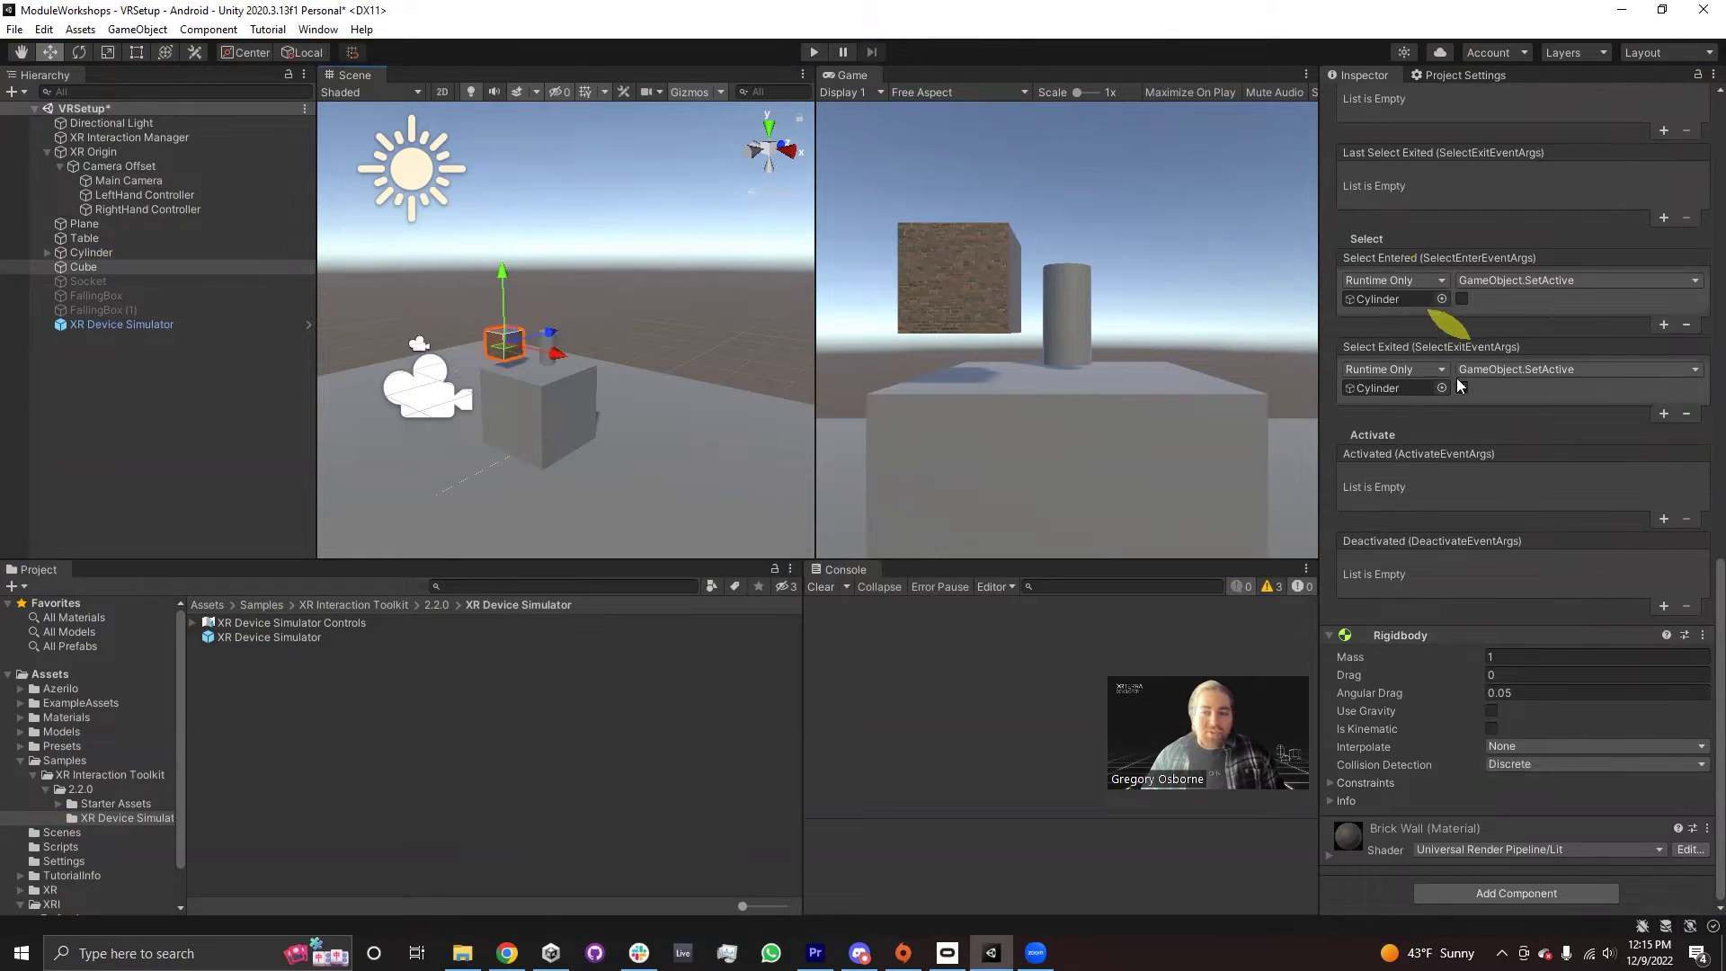
left_click(1663, 519)
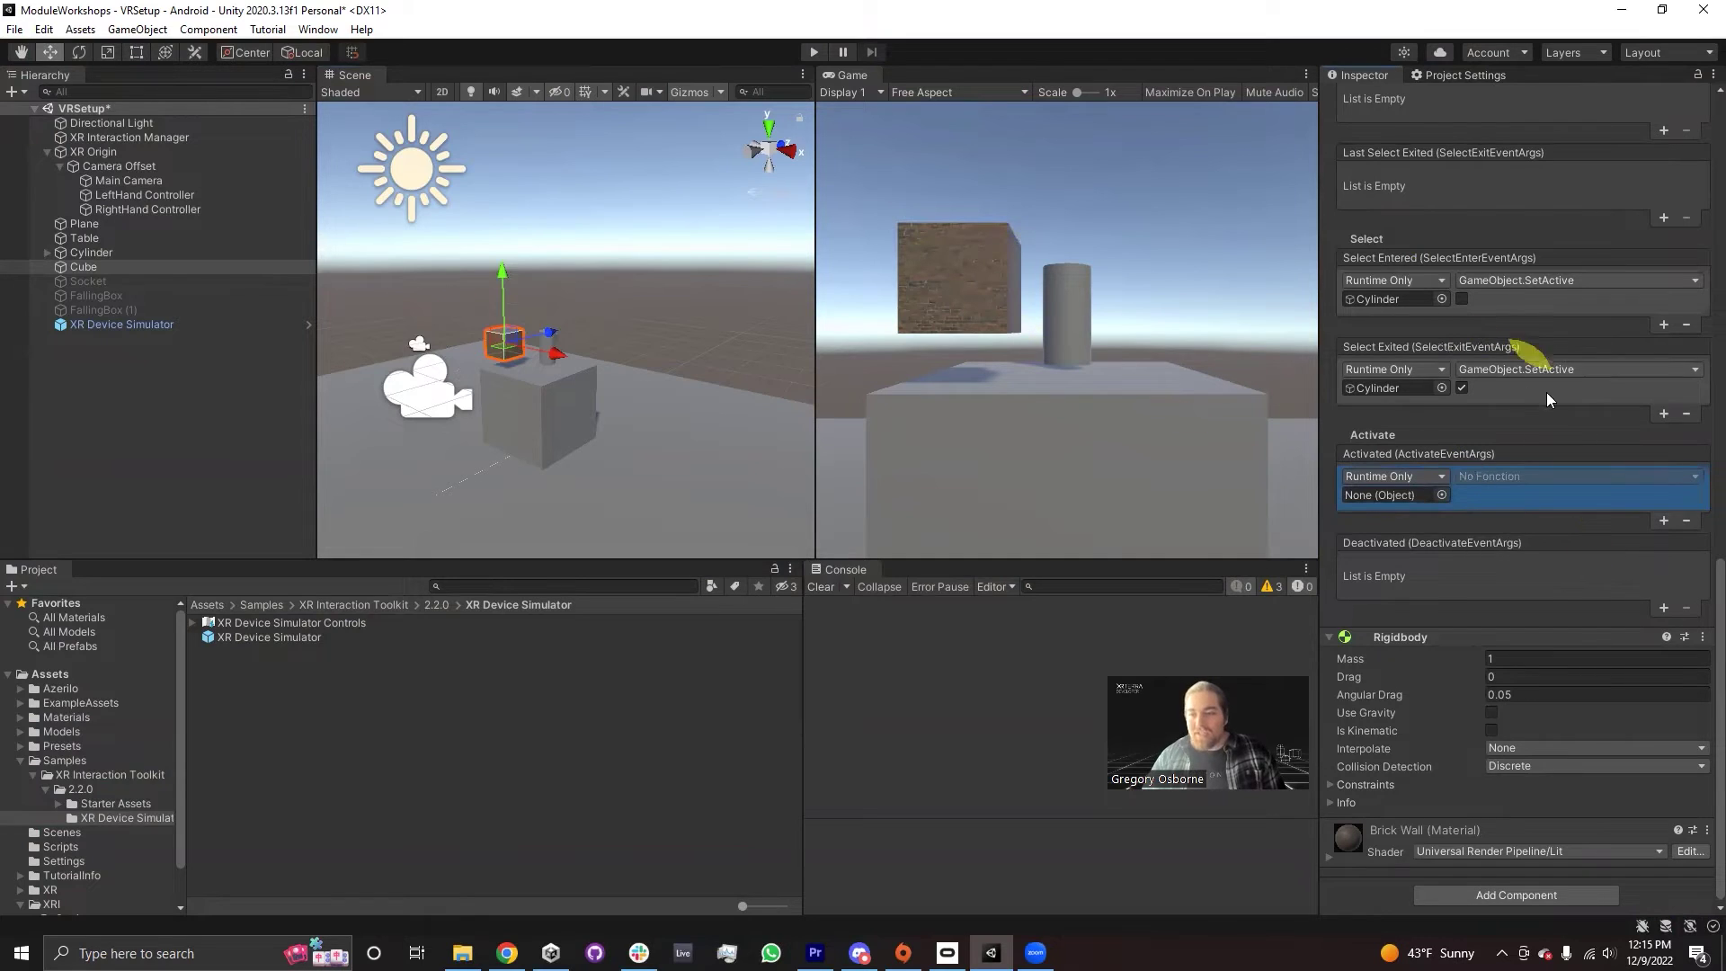
left_click(1688, 413)
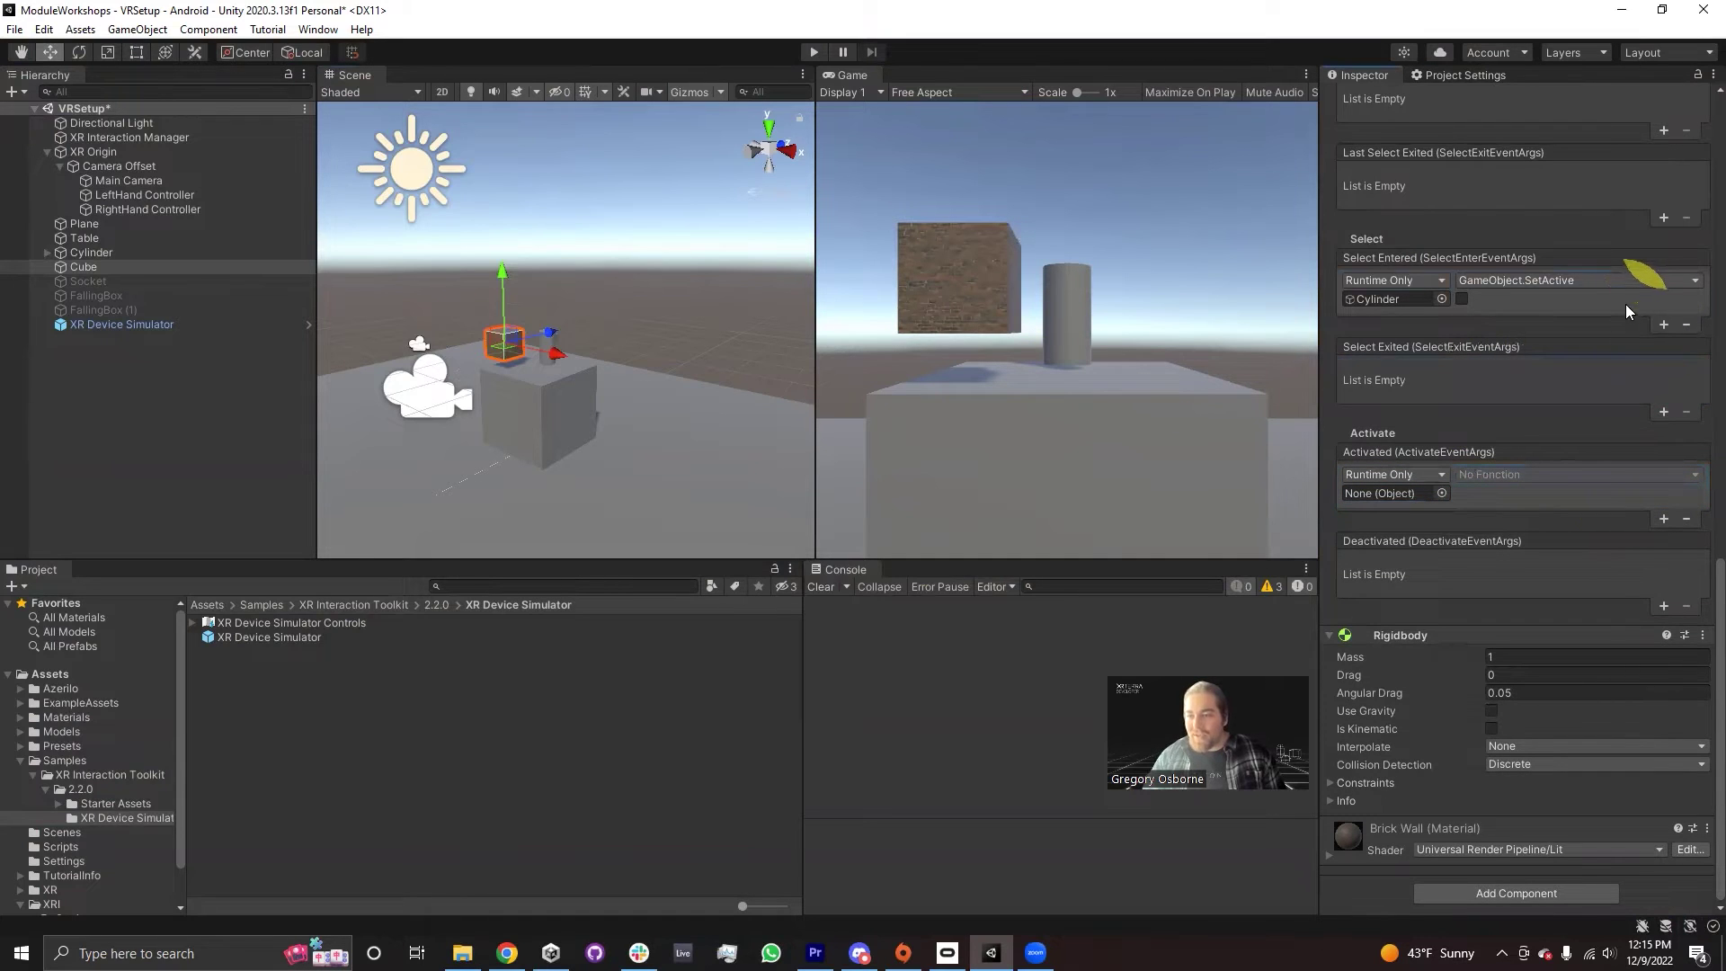
left_click(1687, 326)
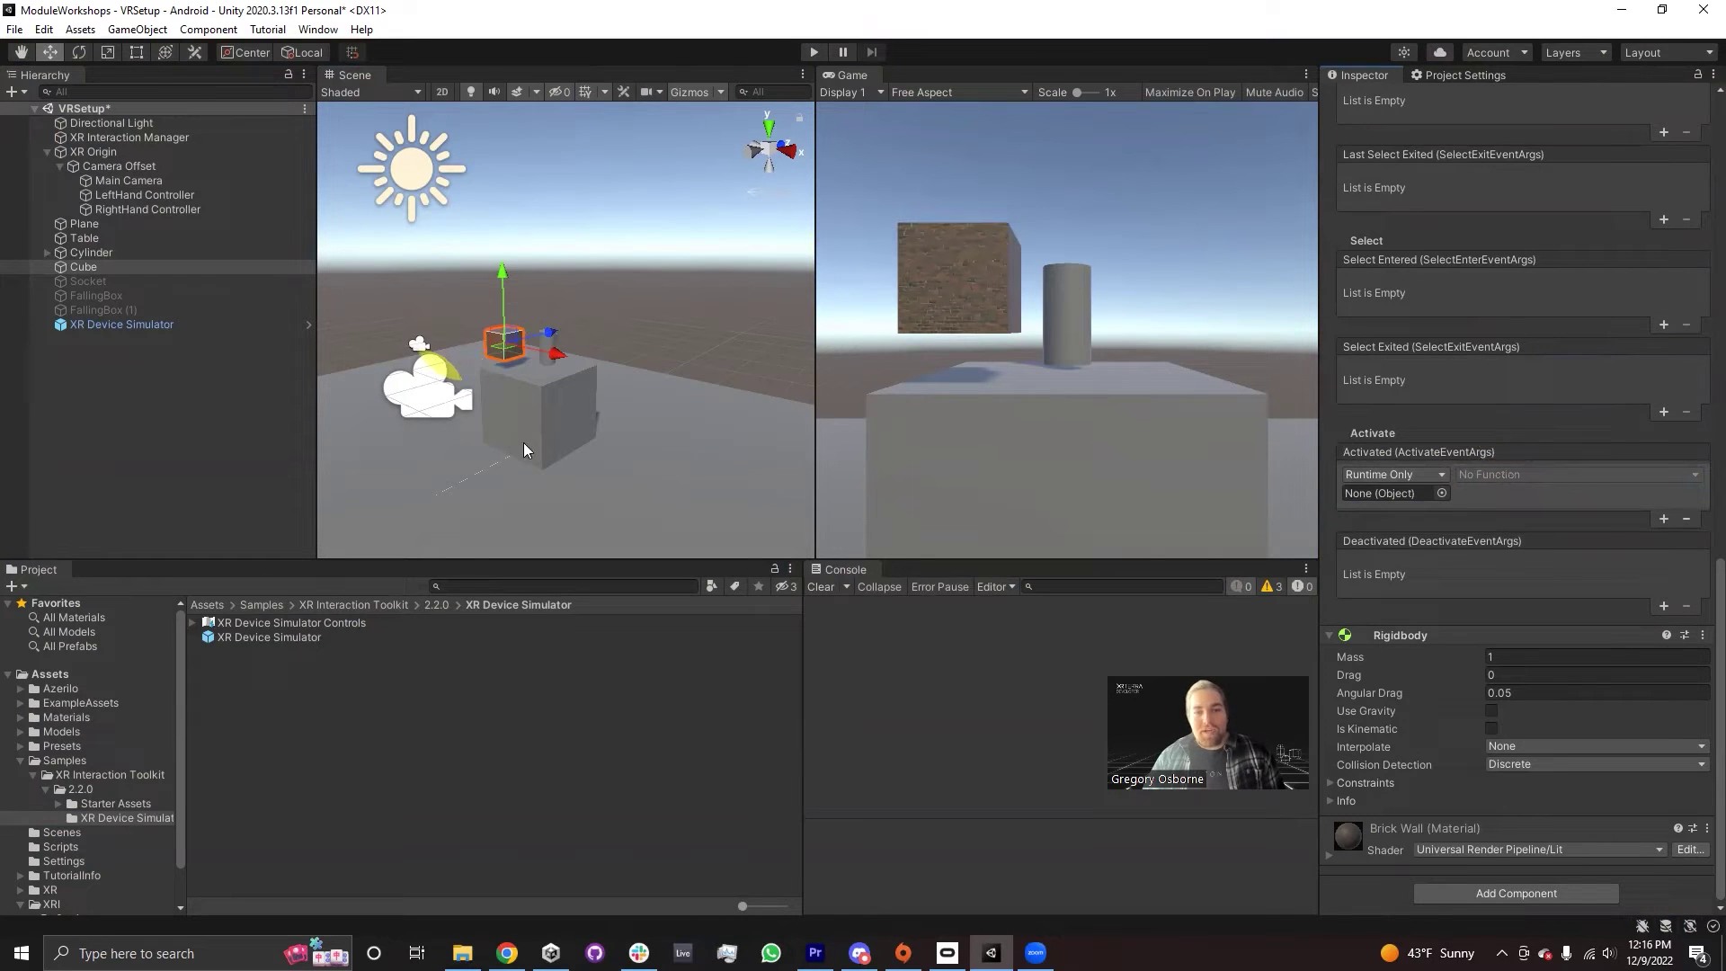
- Make the Cube's Activated event call GameObject.SetActive on the Cylinder with the value unchecked
left_click_drag(105, 268, 1400, 501)
left_click(1477, 481)
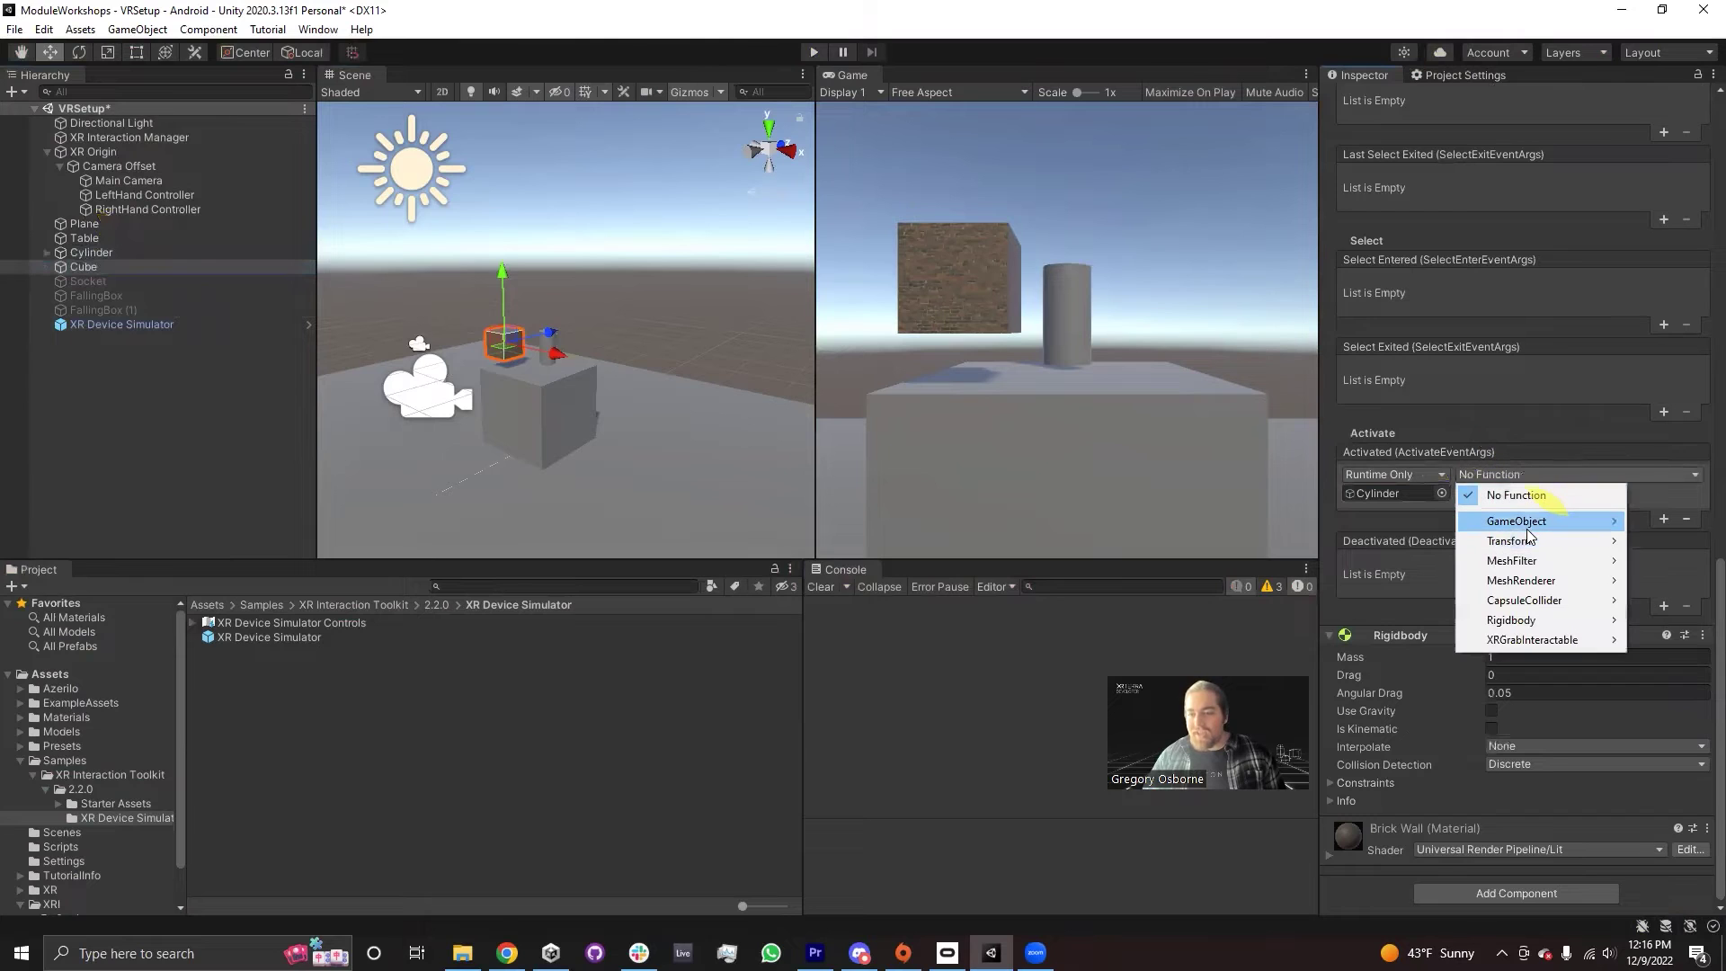
mouse_move(1529, 521)
left_click(1449, 681)
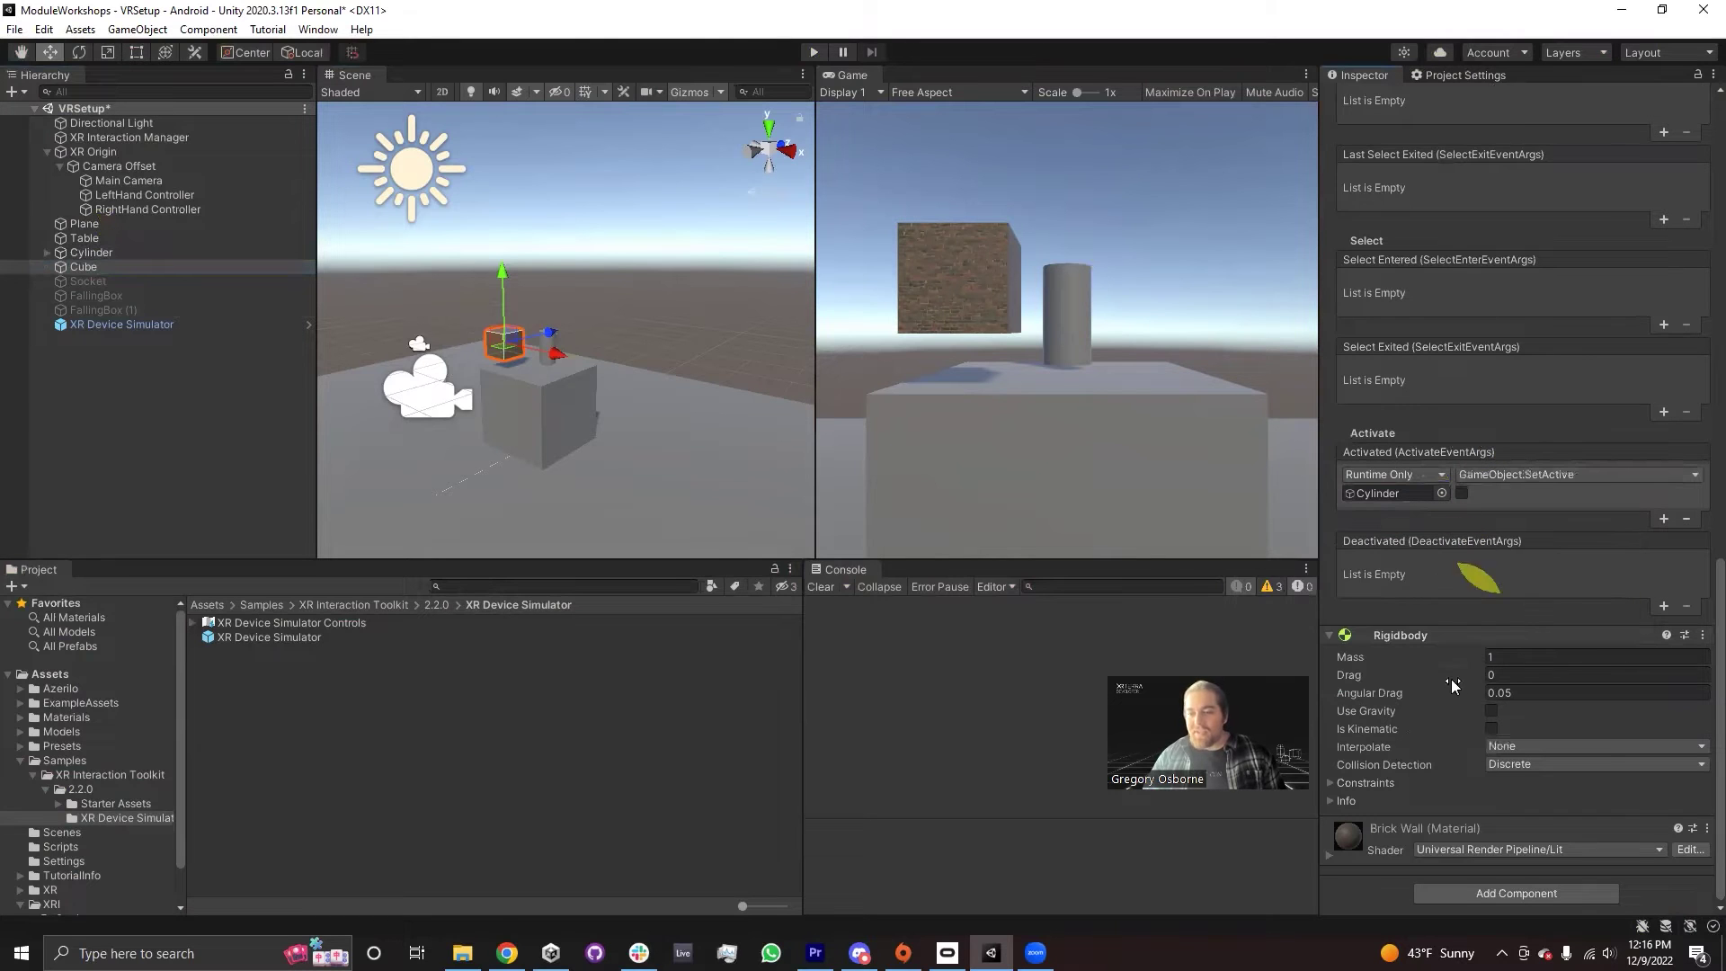
- Add a Deactivated event entry on the Cube that calls GameObject.SetActive on the Cylinder with the value checked
left_click(1663, 608)
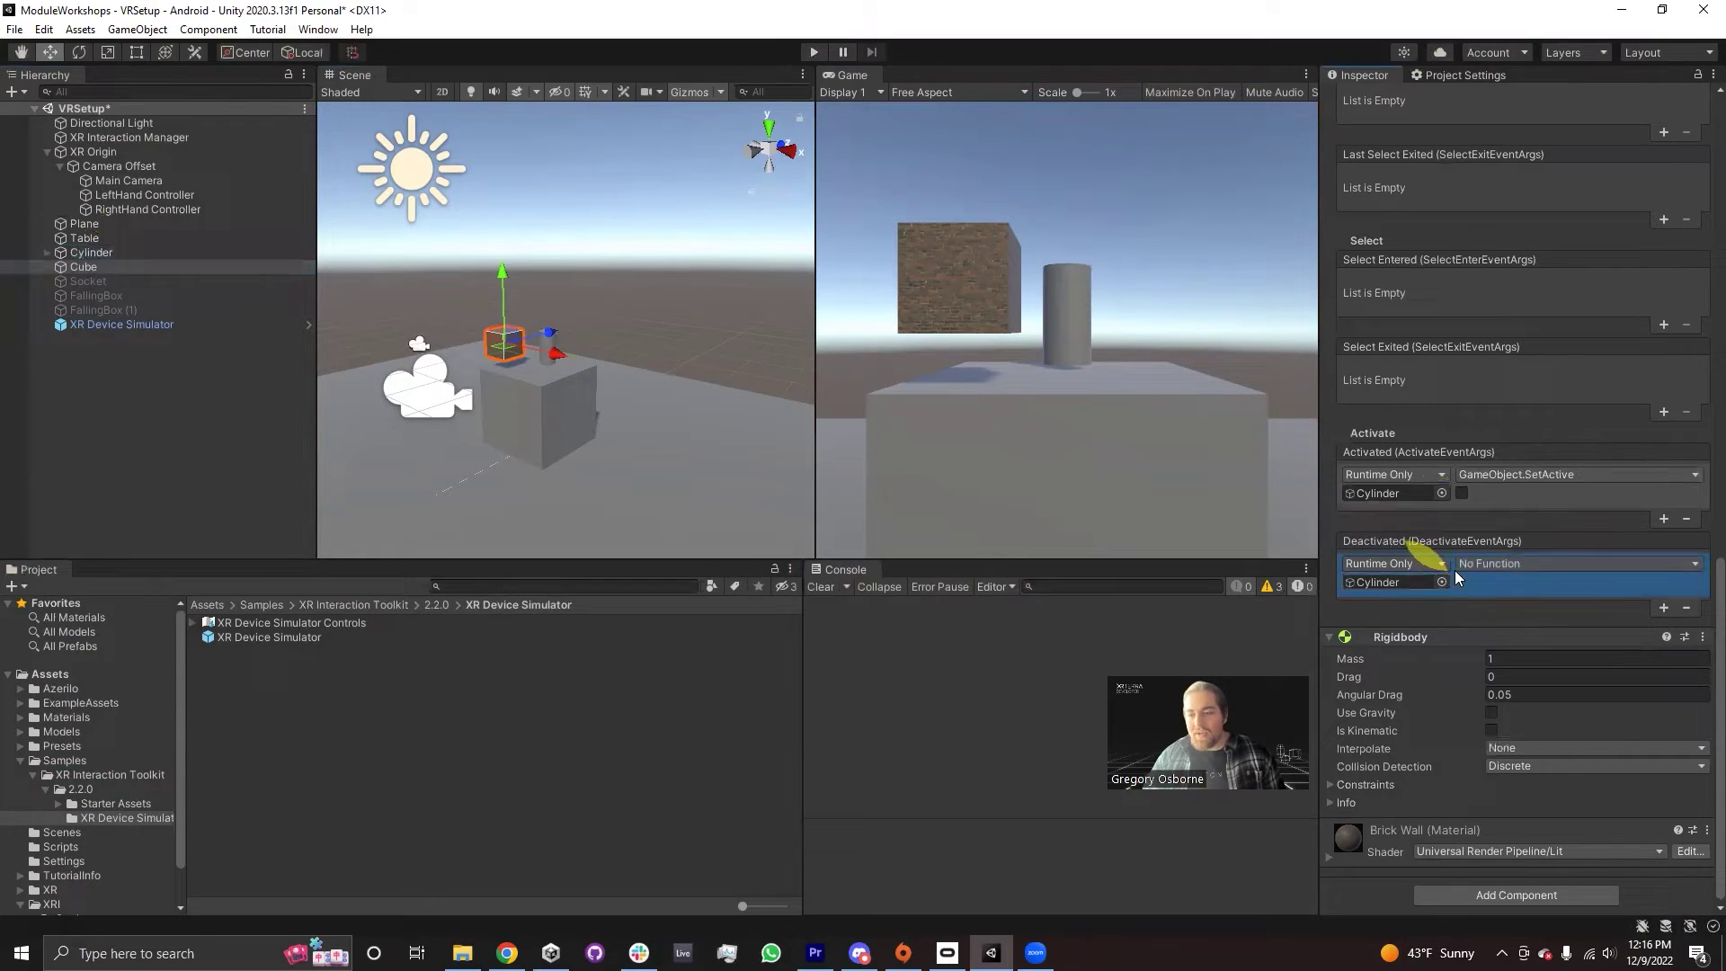
left_click(1515, 564)
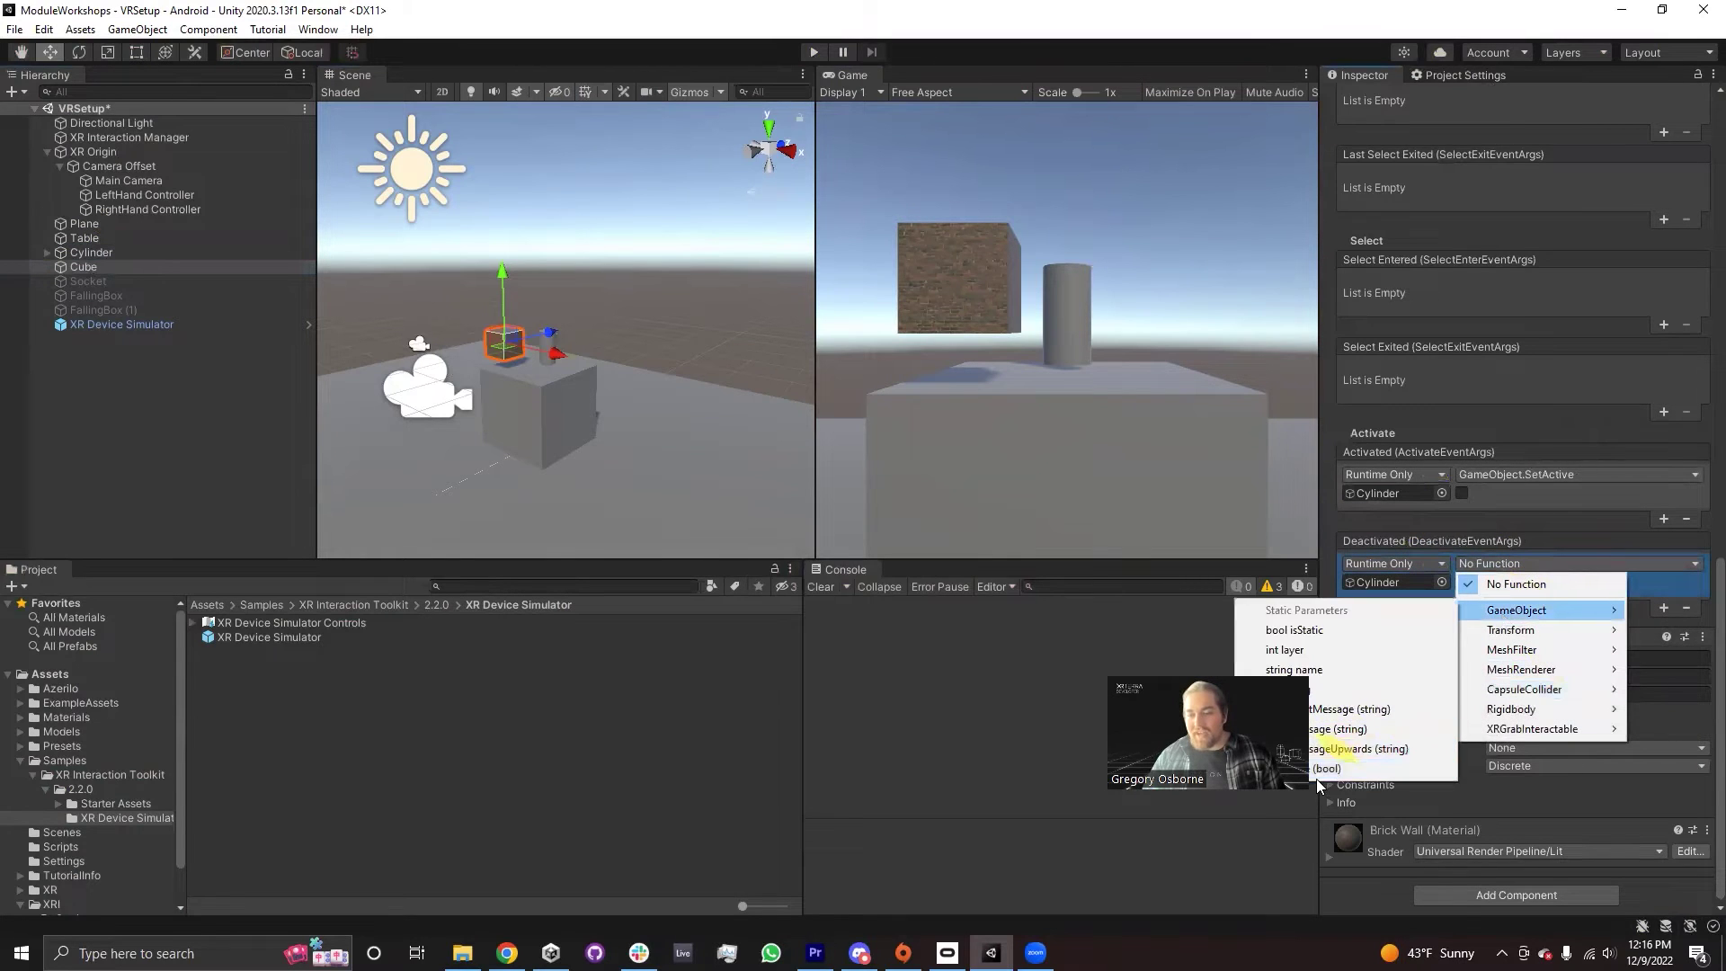
left_click(1410, 703)
left_click(1462, 582)
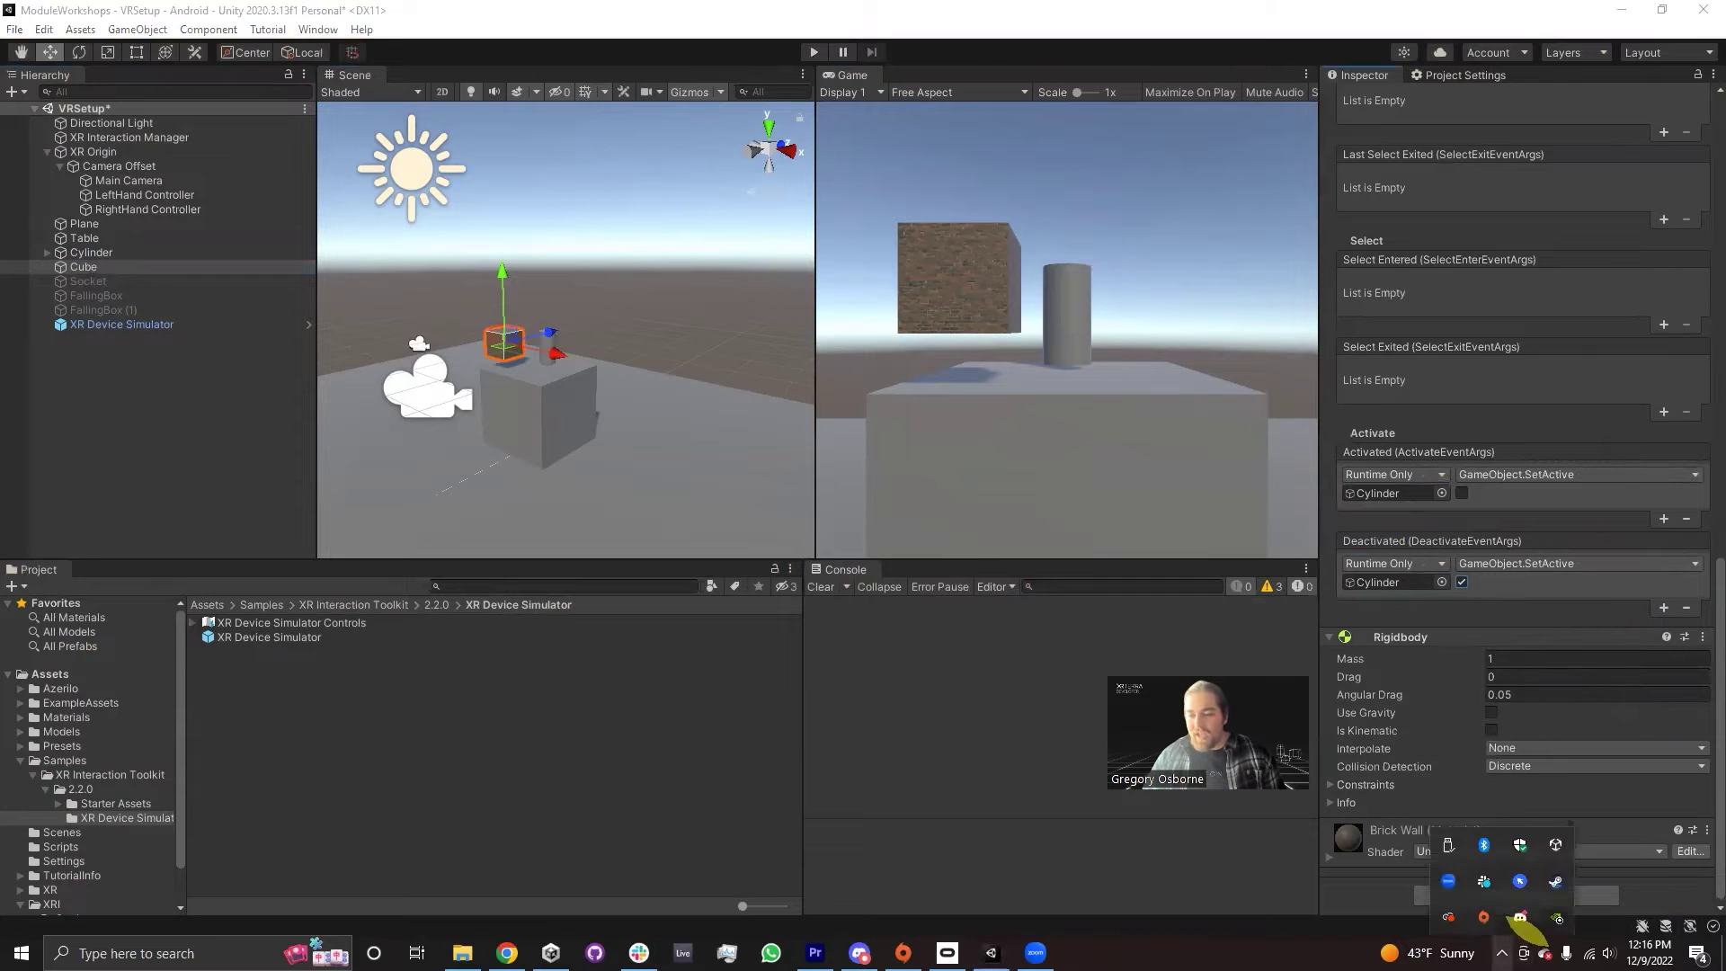
- Enable Allow Hovered Activate in the XR Ray Interactor of both the LeftHand and RightHand Controllers
left_click(137, 197)
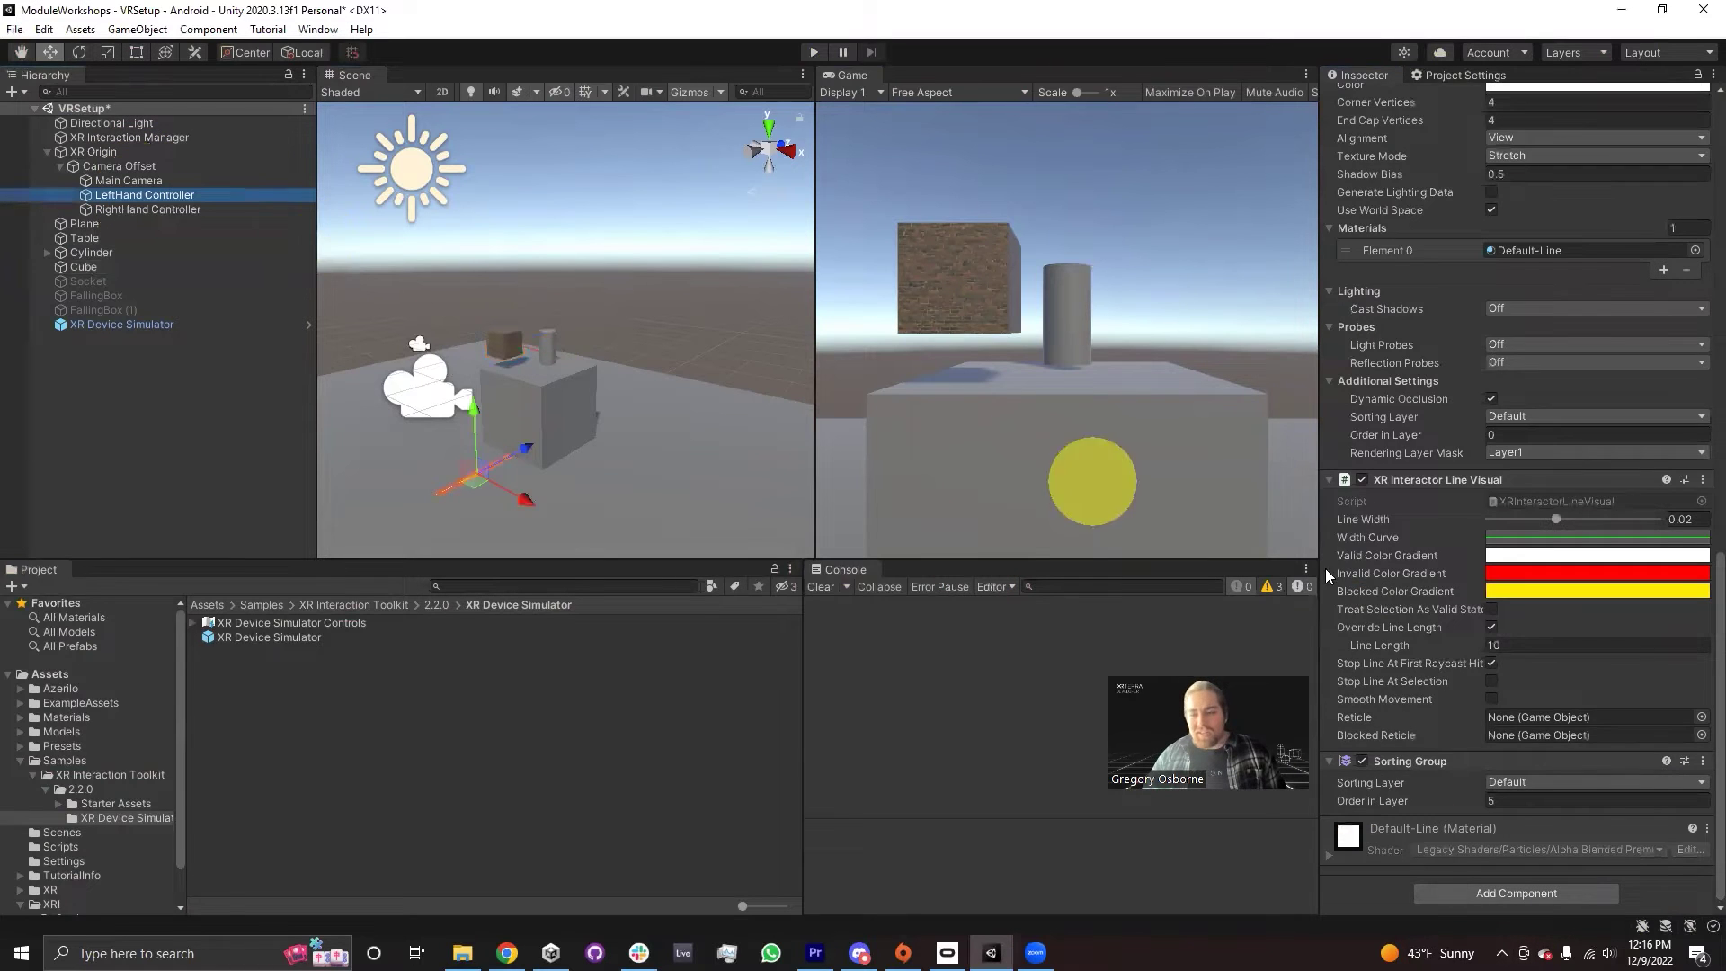
scroll(1444, 395, "up", 10)
scroll(1449, 402, "up", 5)
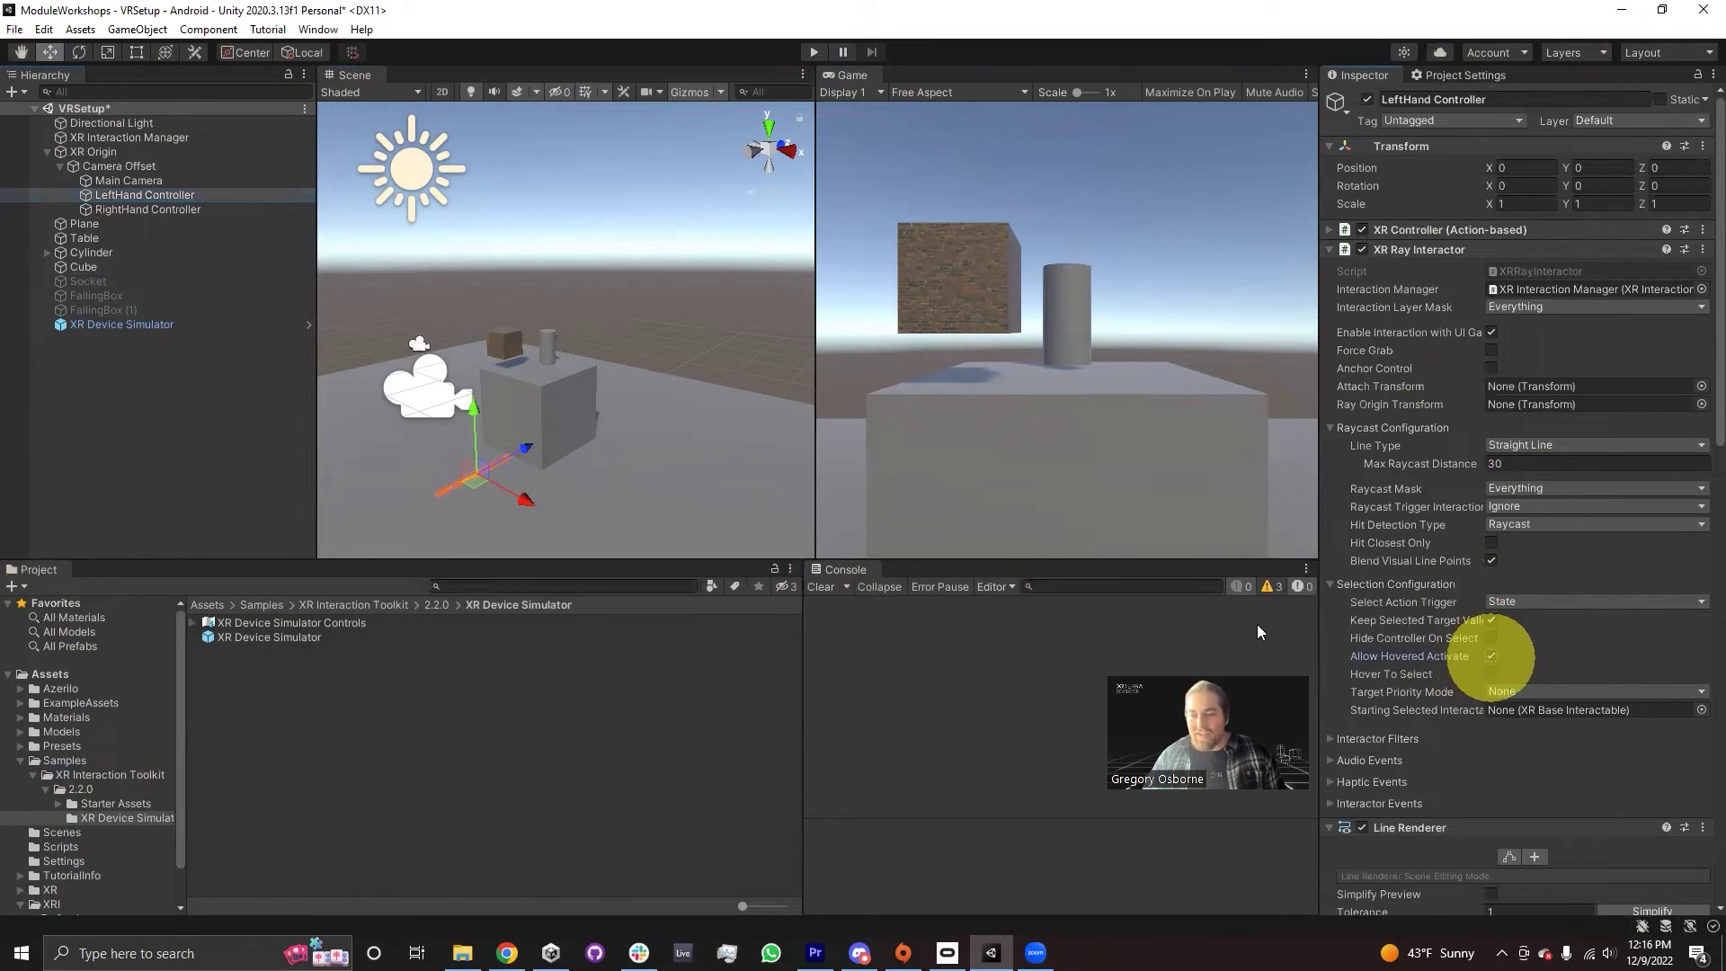
left_click(116, 207)
left_click(1489, 655)
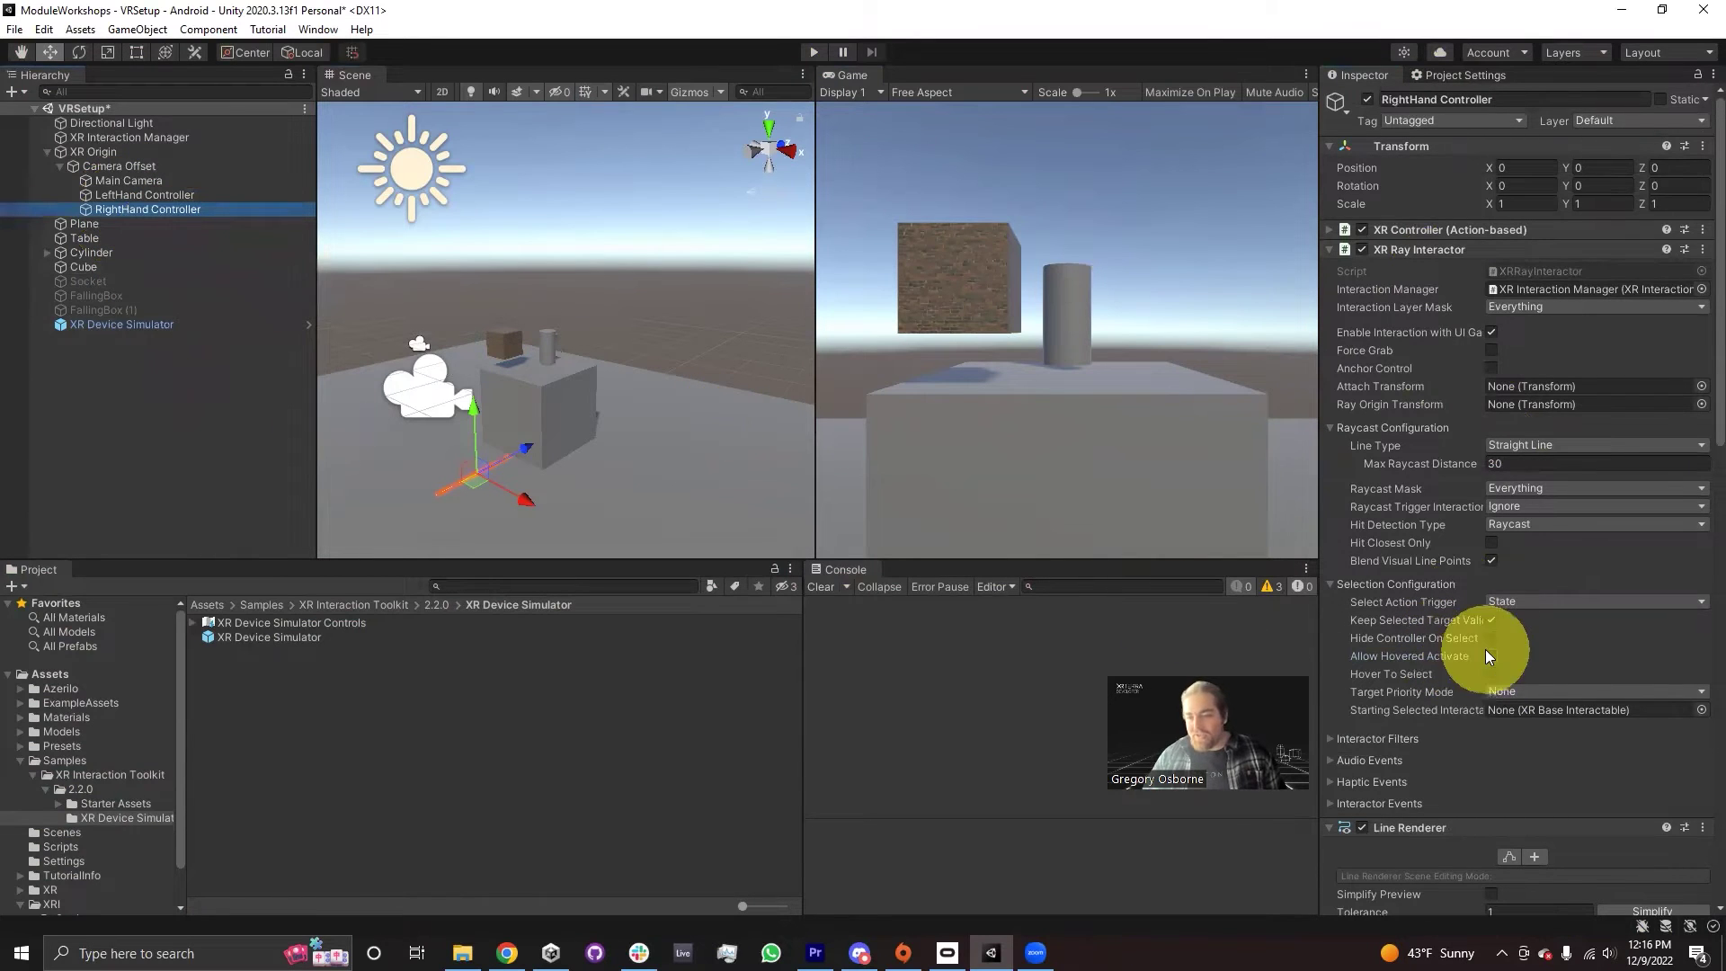
- Run the scene, aim the right-hand controller's ray at the brick cube, and trigger its Activated event
left_click(814, 52)
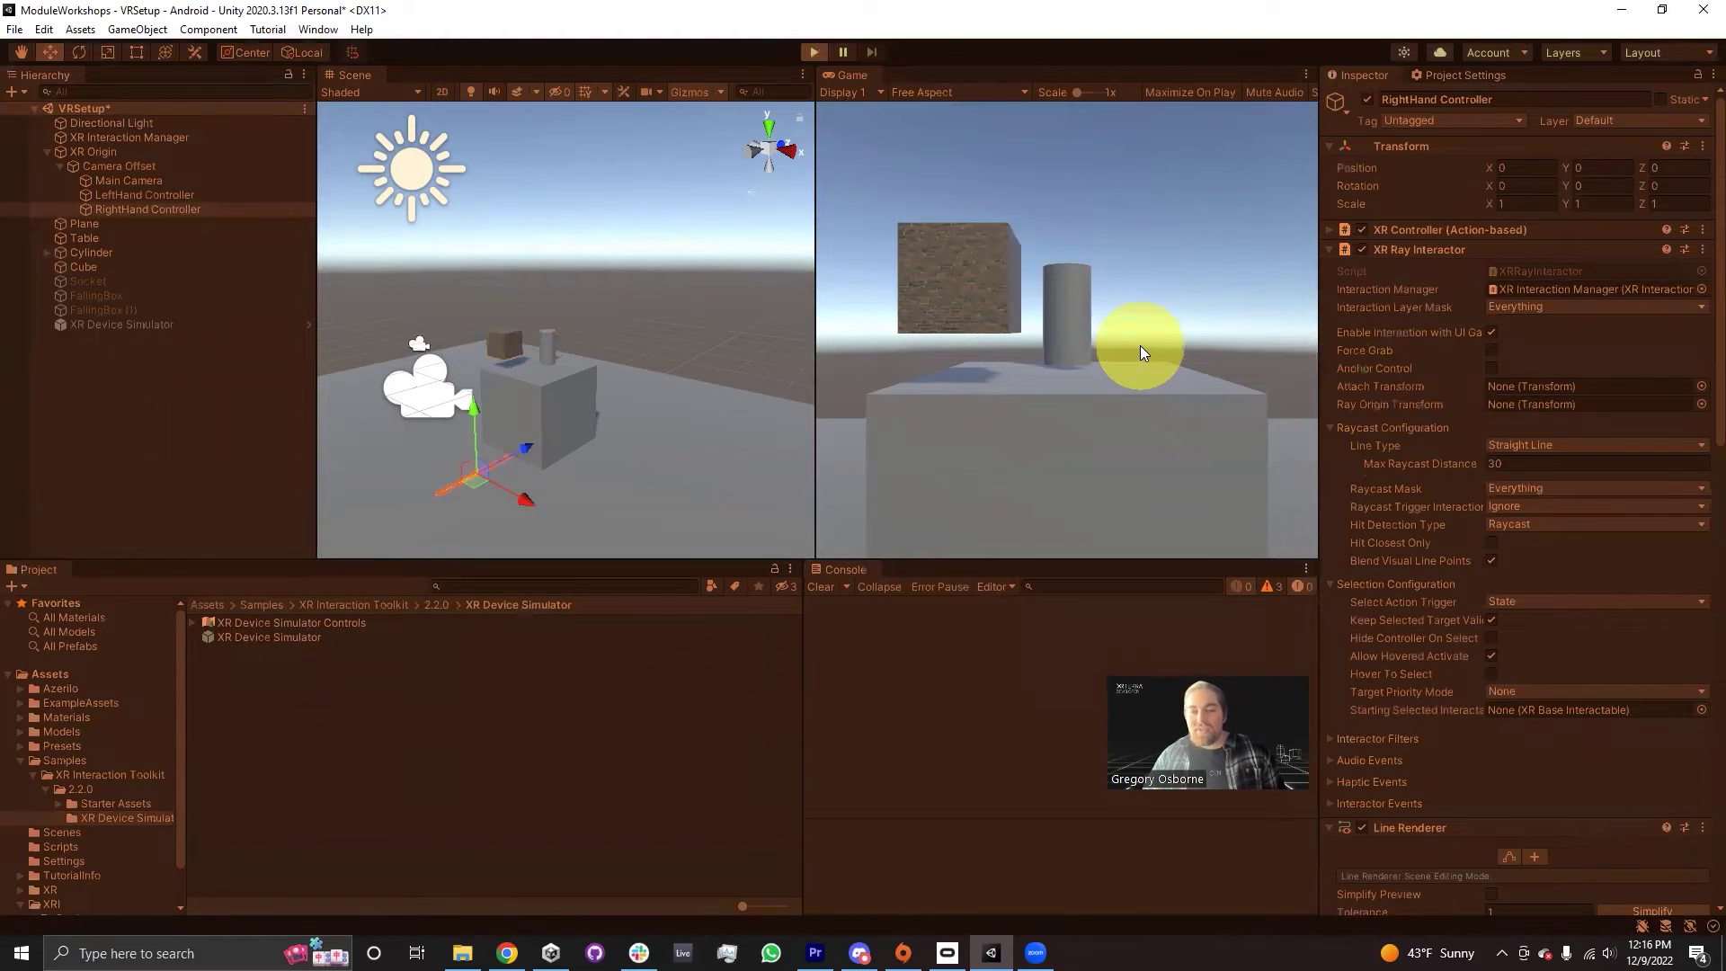
scroll(1242, 322, "up", 6)
middle_click_drag(1236, 332, 1102, 275)
right_click_drag(1101, 273, 1035, 320)
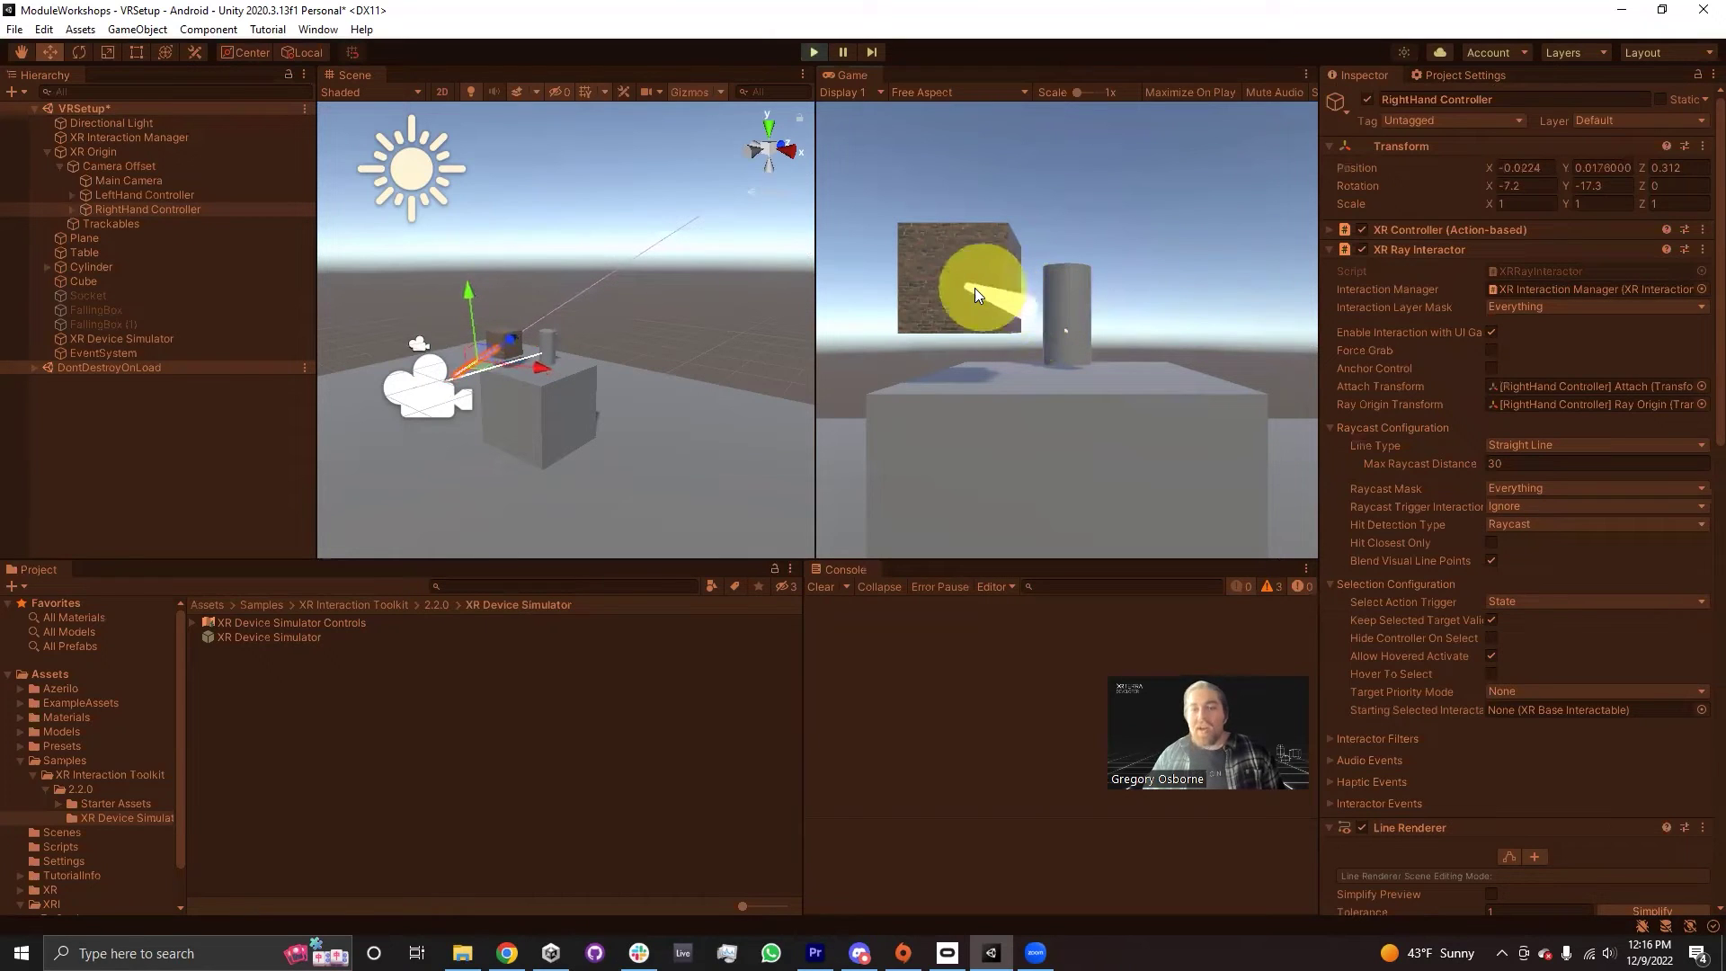
key("g")
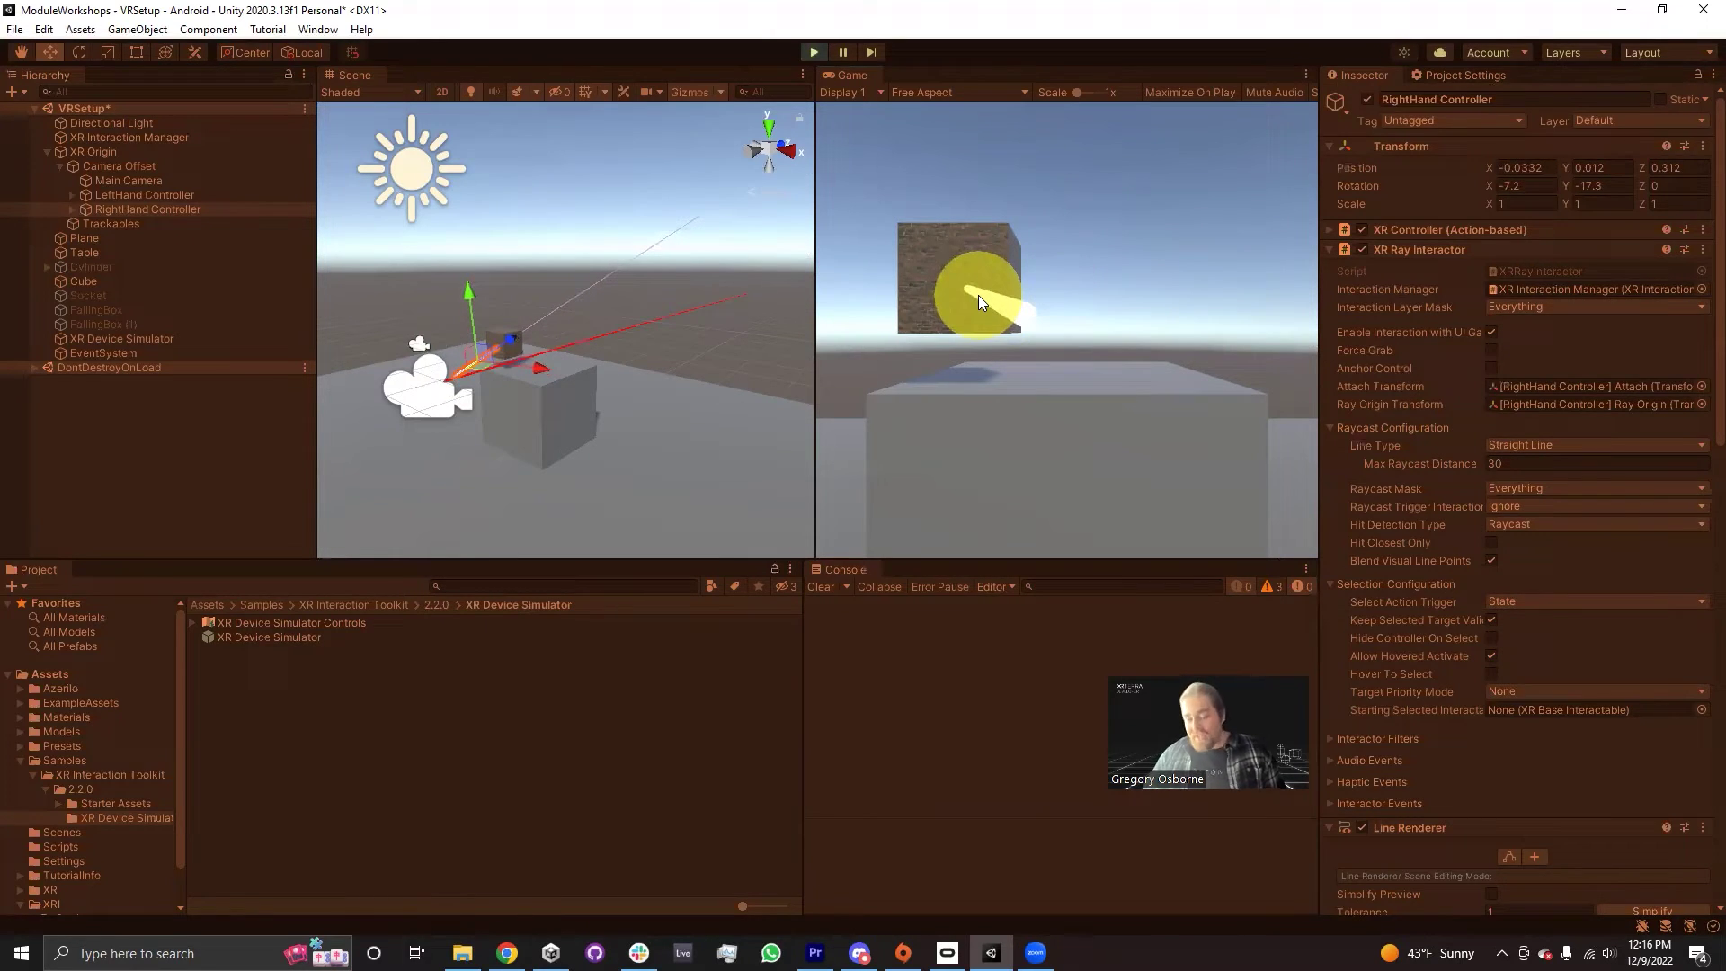
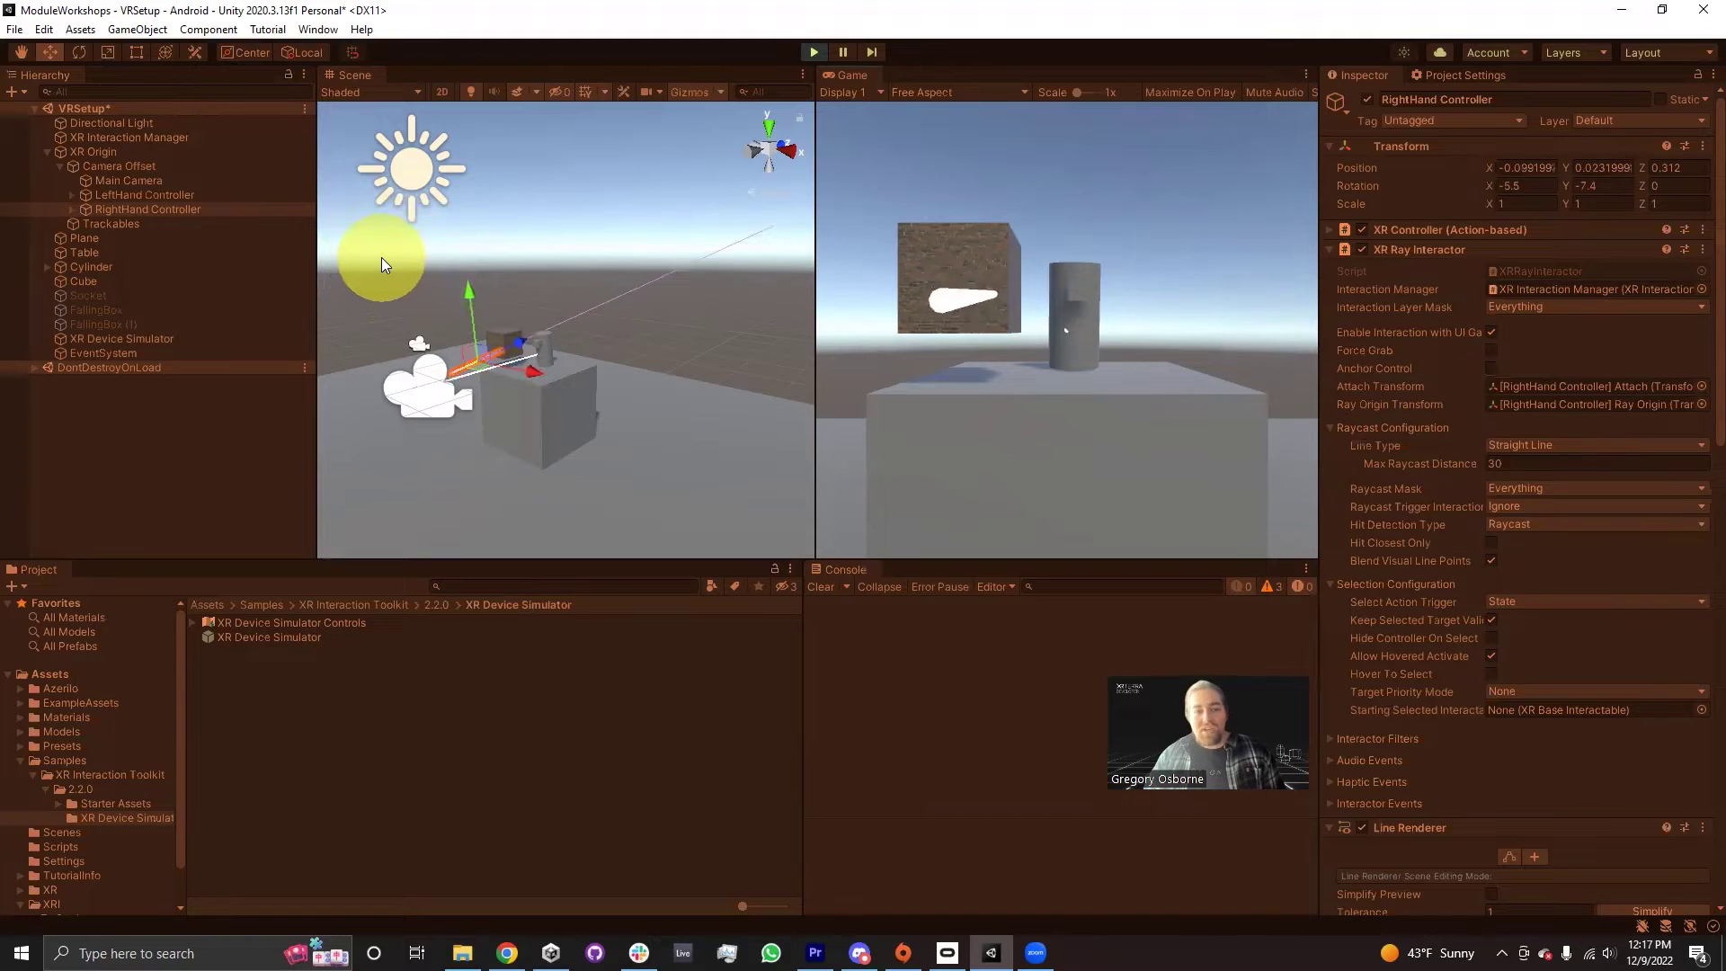
- Clear the selection, shift the simulated headset view, re-aim a controller ray at the cube, and activate the cube again
left_click(382, 257)
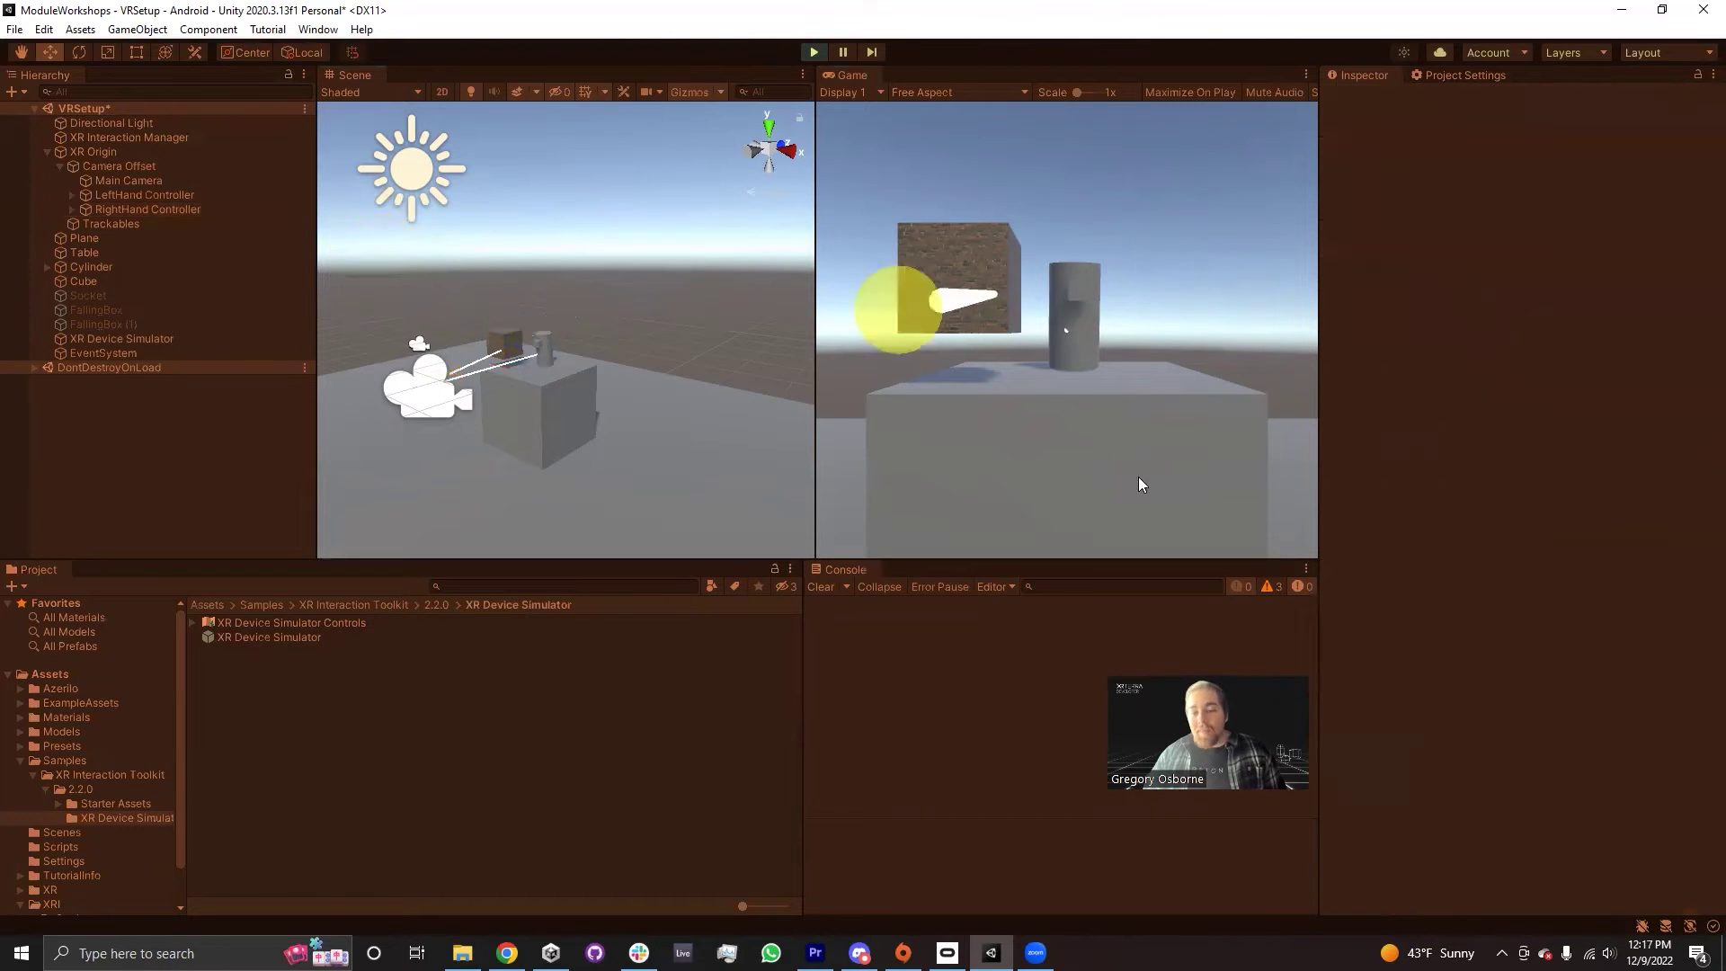
left_click(350, 81)
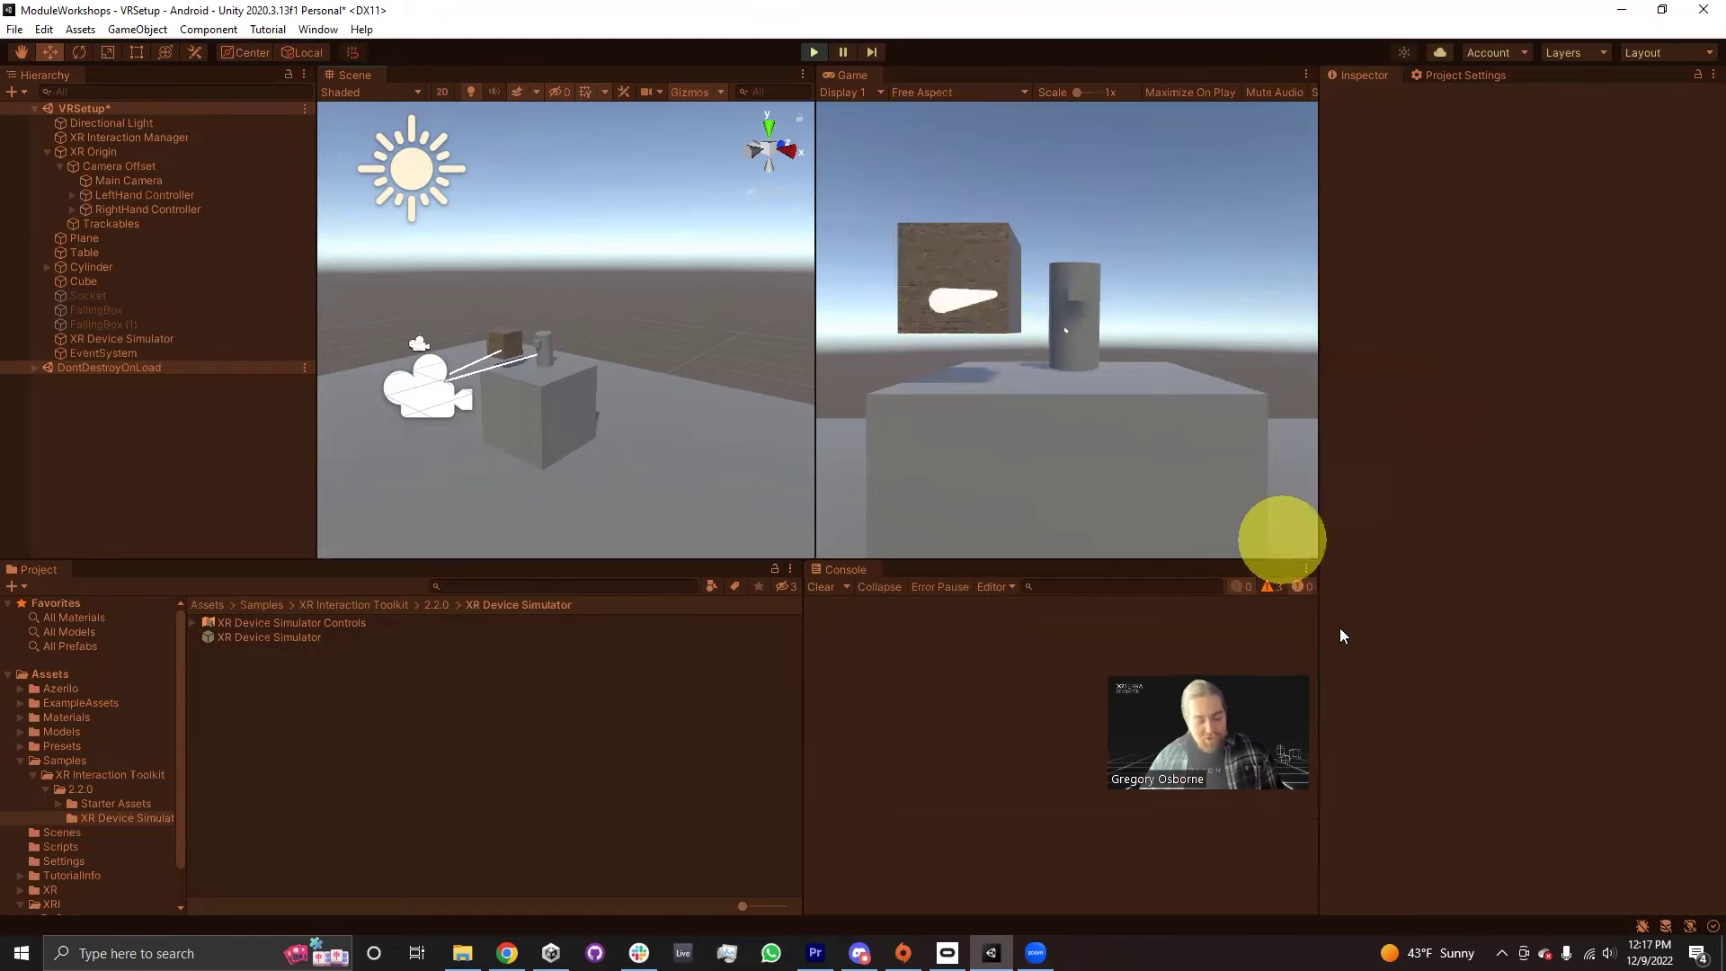
right_click_drag(1009, 212, 1037, 310)
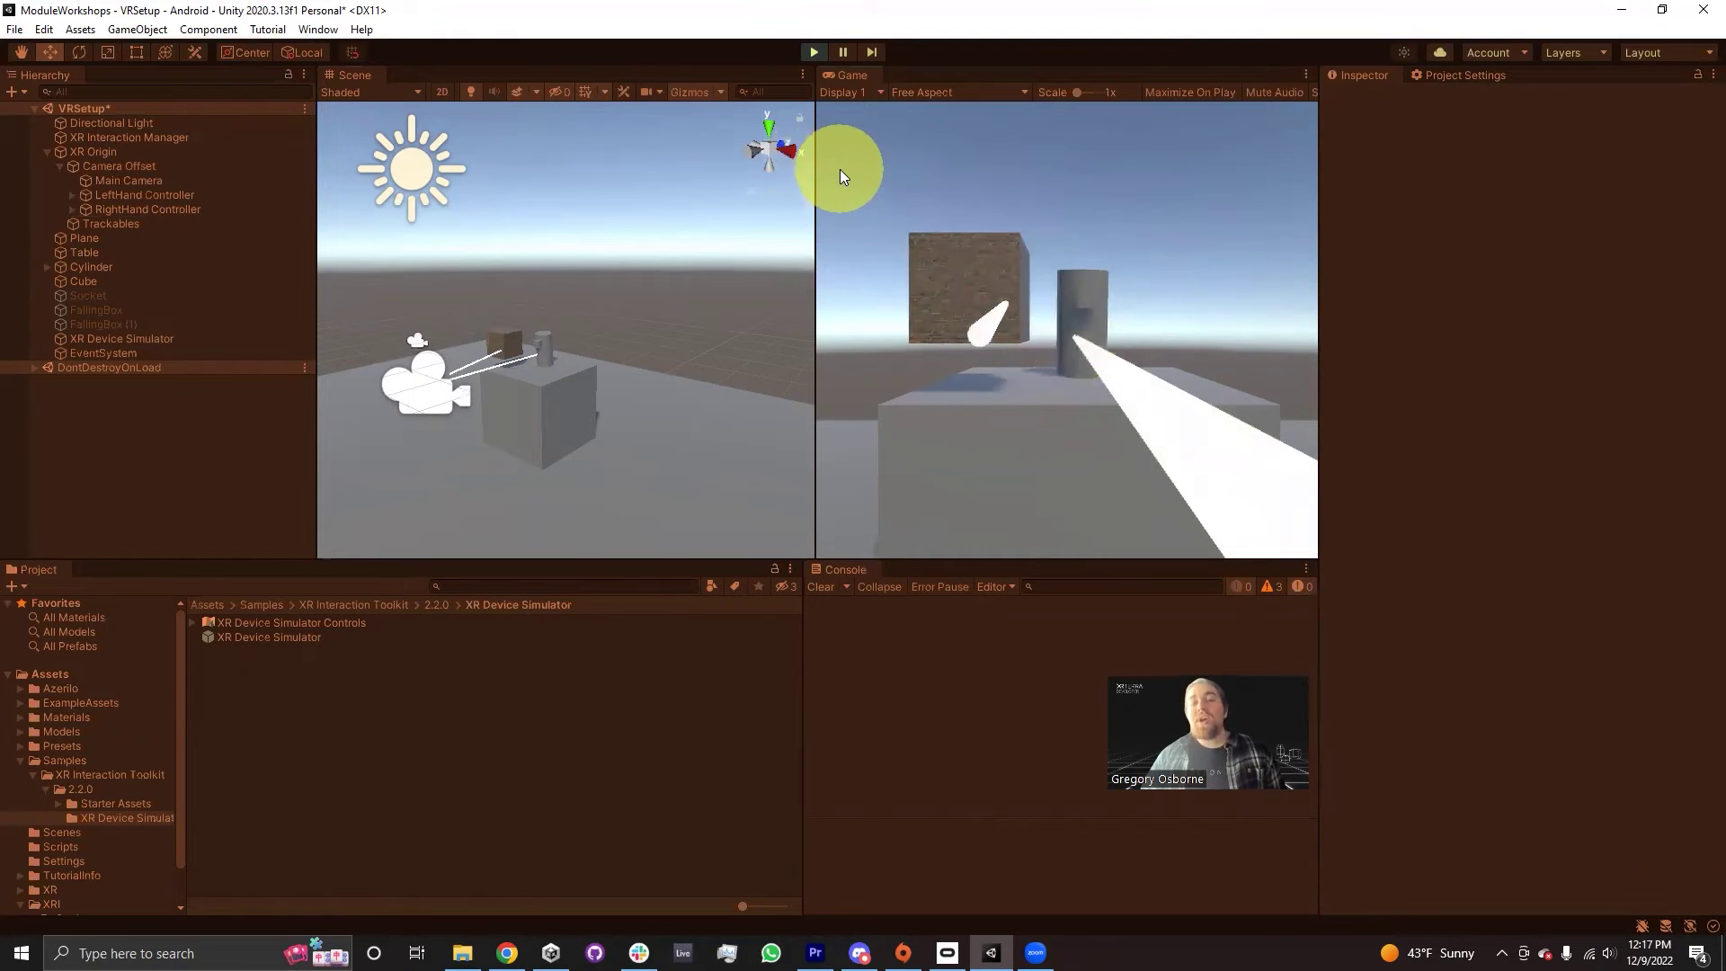
key("shift")
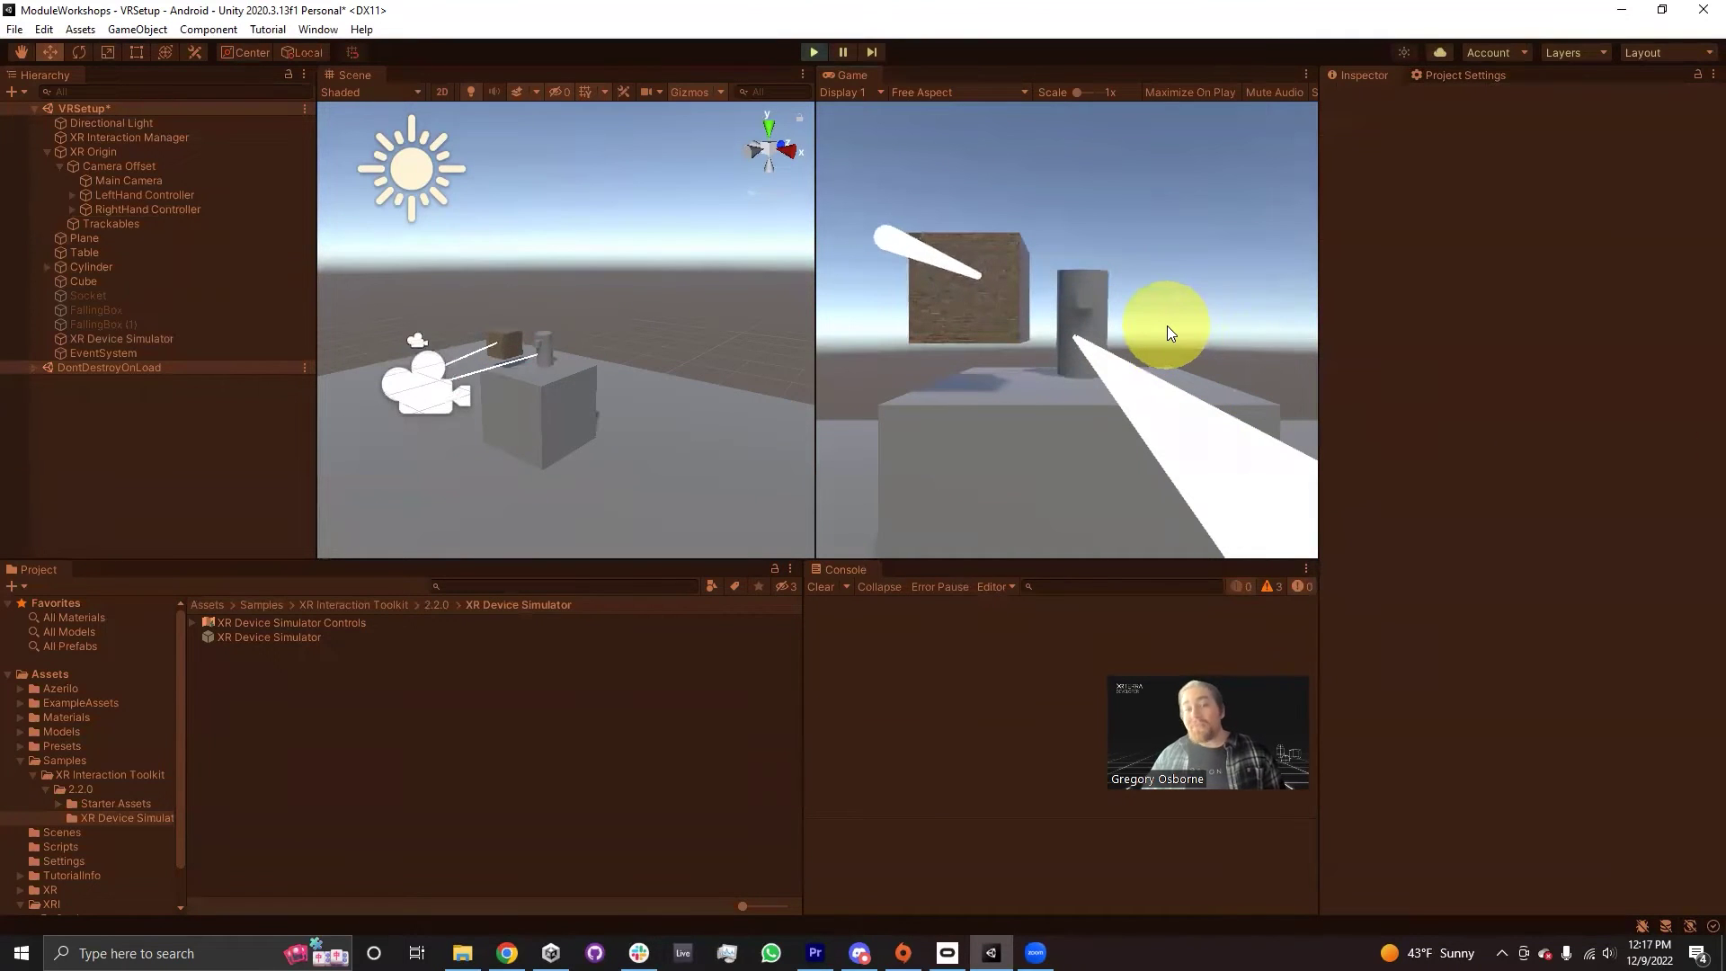
key("g")
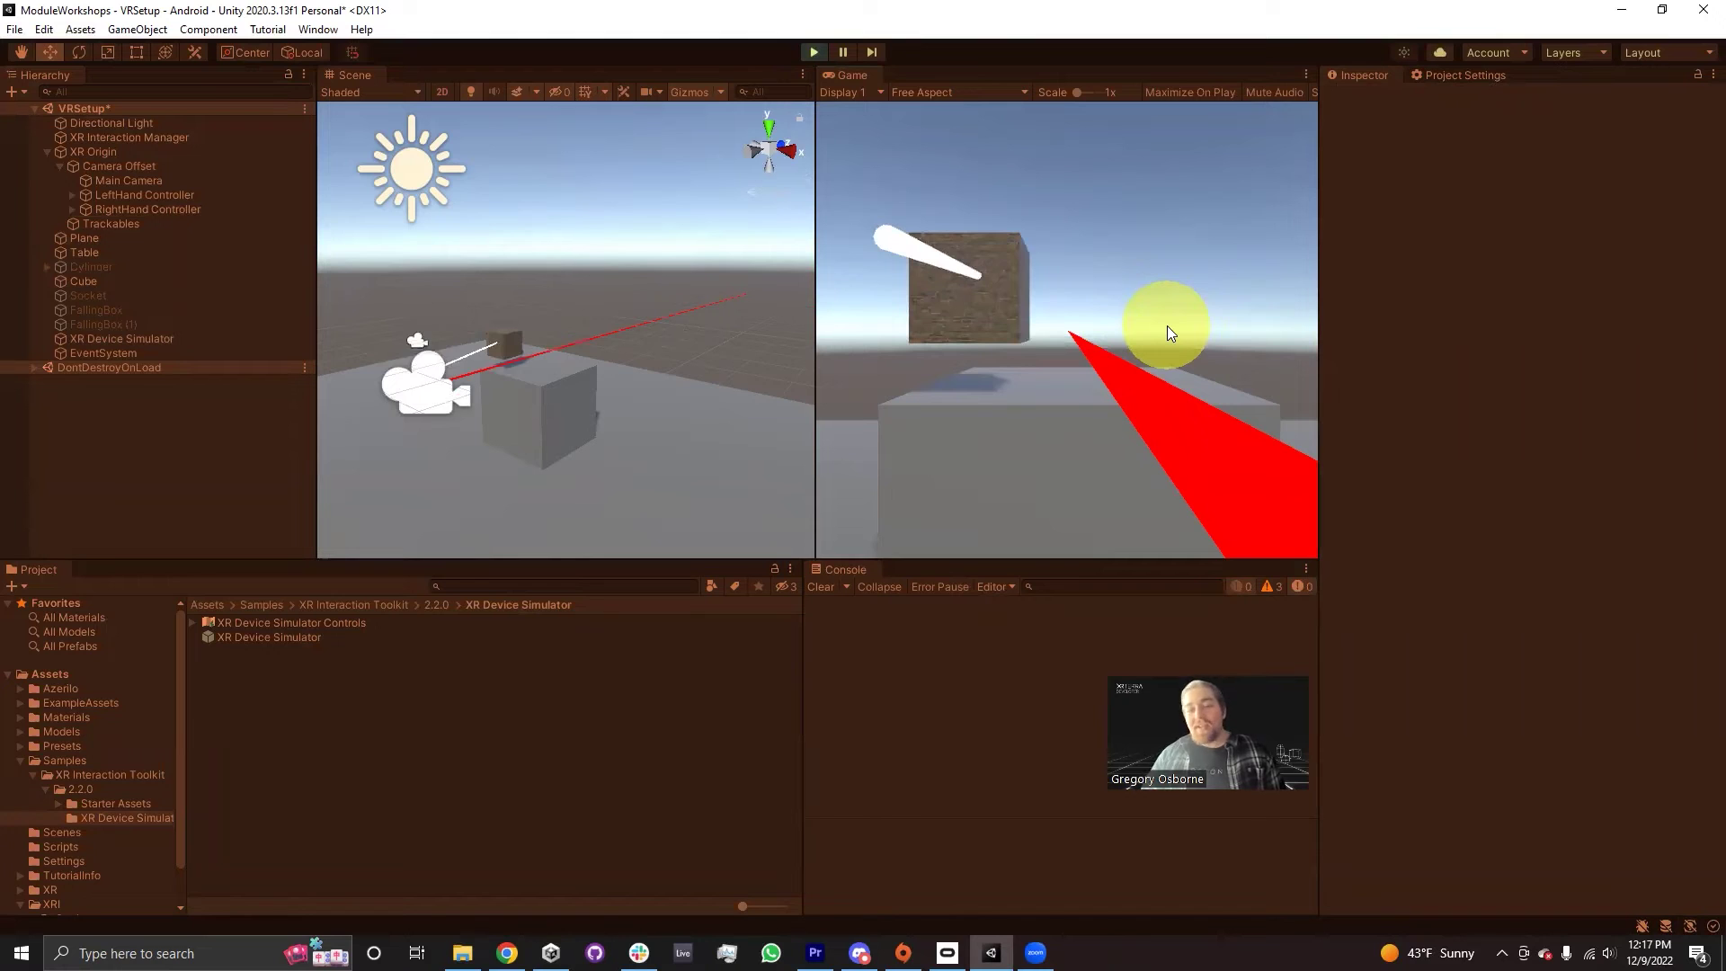
- Trigger the brick cube's activate events with a simulated controller and sweep the left-hand controller's ray across the cube
key("g")
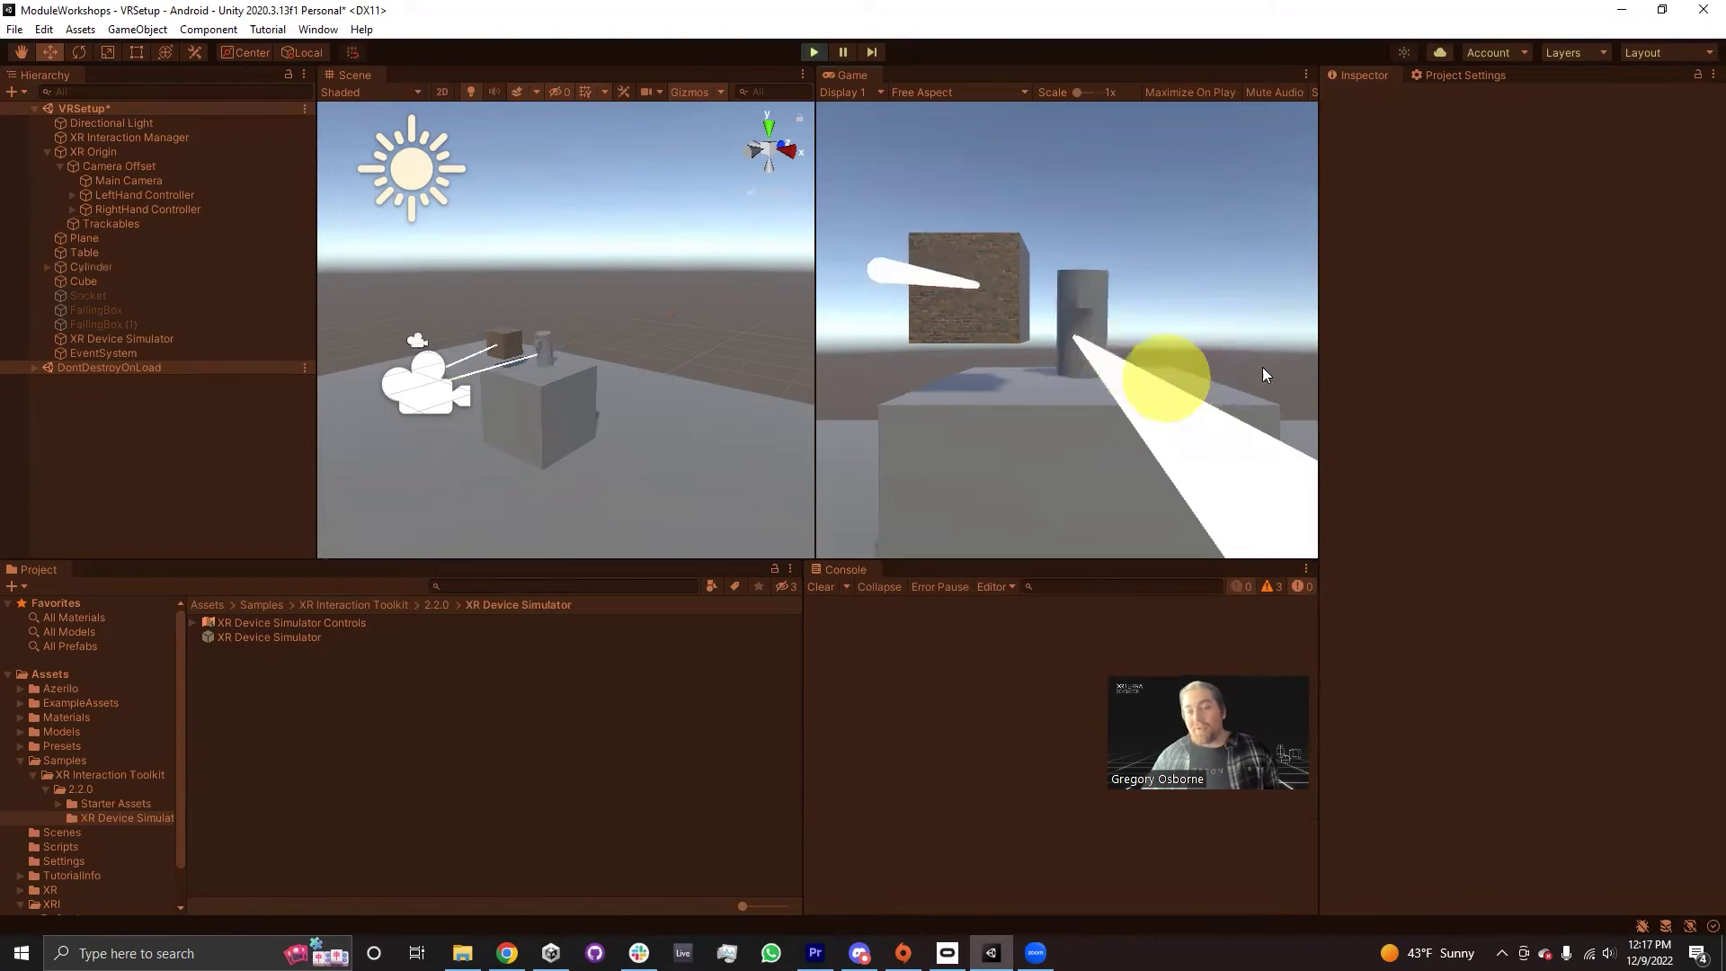
key("shift")
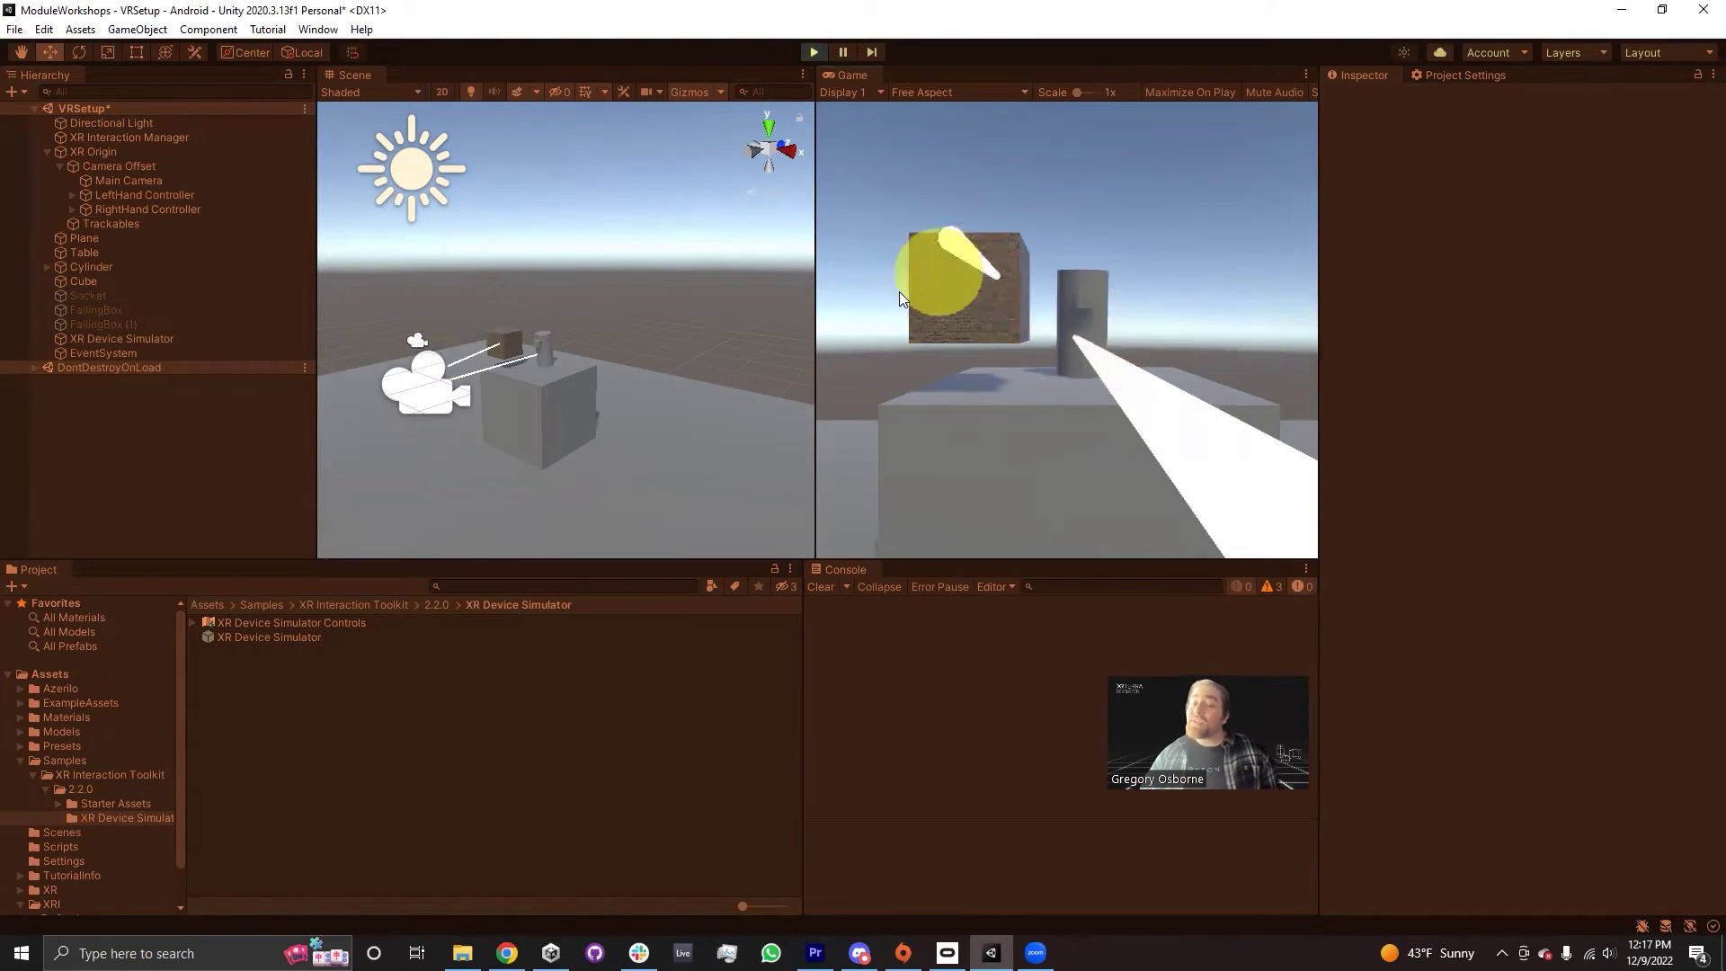
right_click_drag(1067, 508, 1077, 313, "shift")
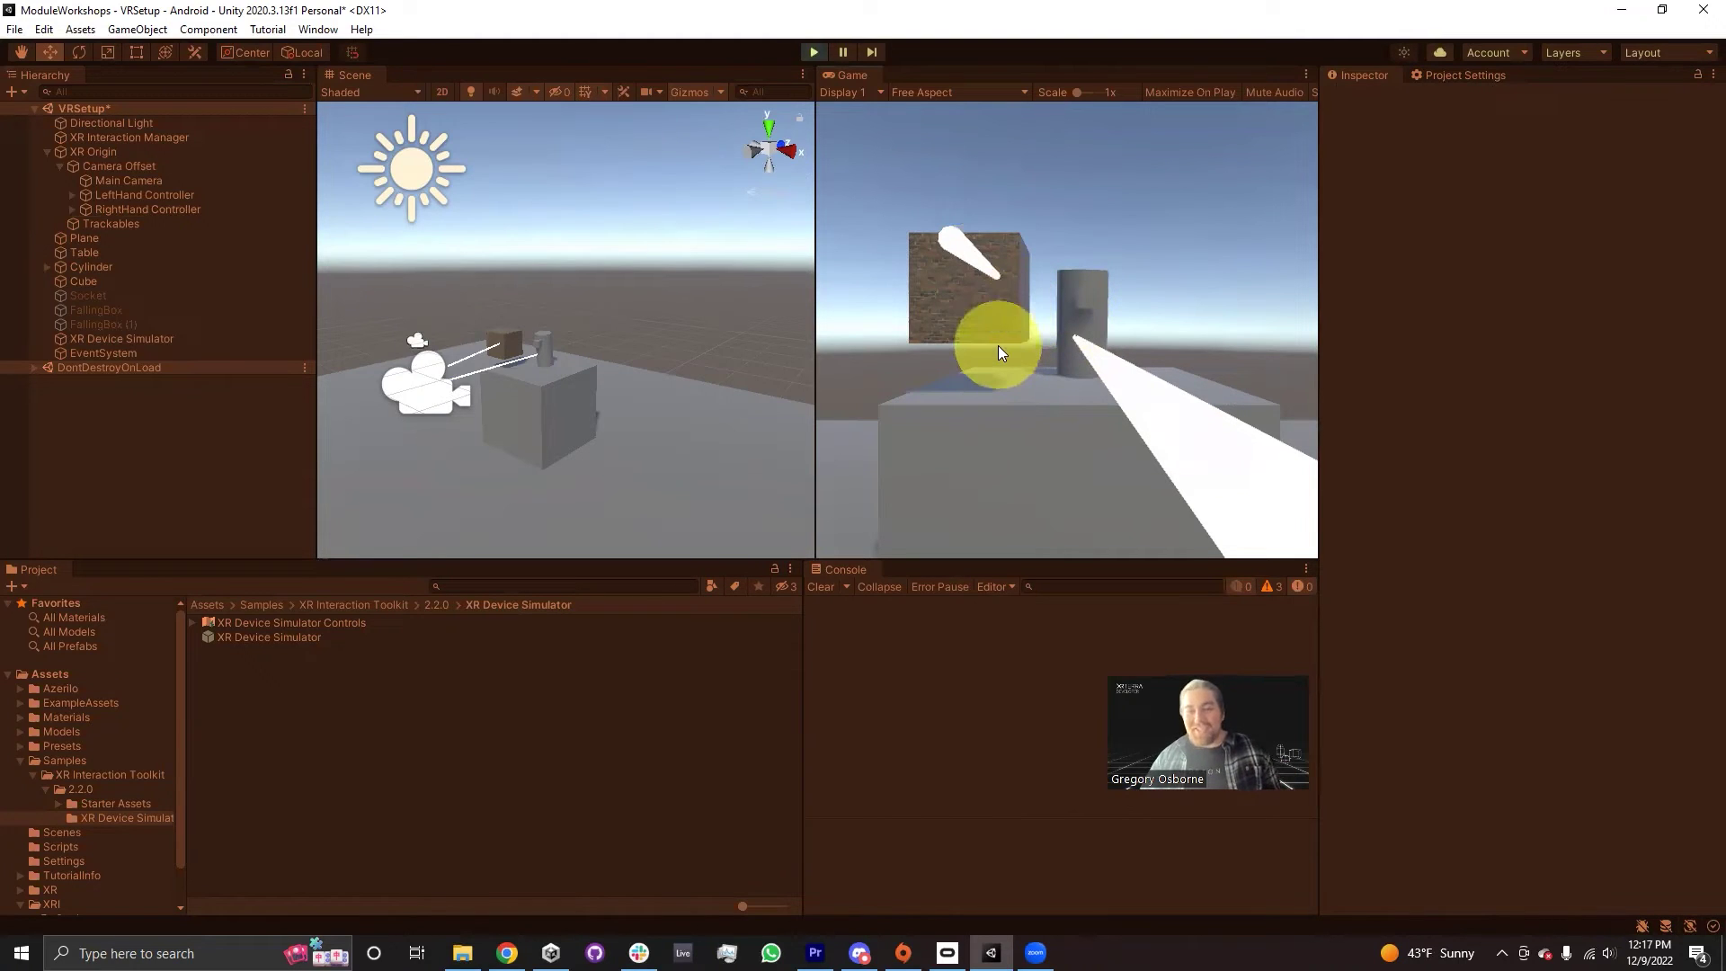
right_click_drag(1033, 365, 591, 351, "shift")
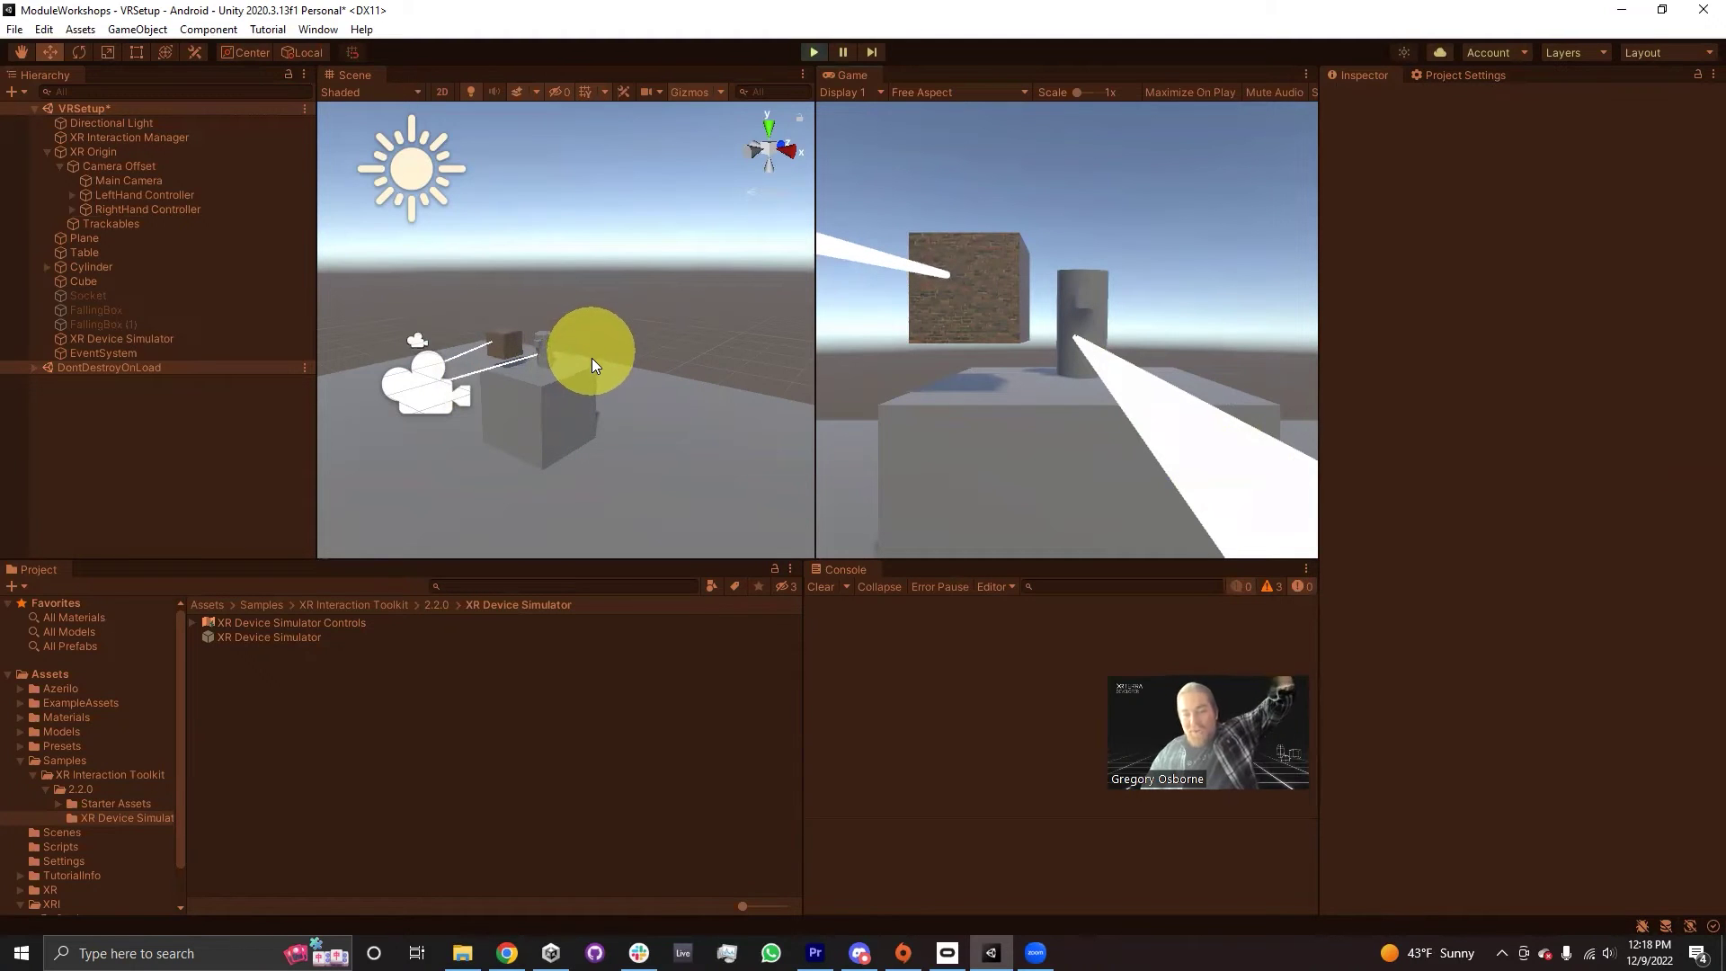
right_click_drag(1167, 445, 1161, 329, "shift")
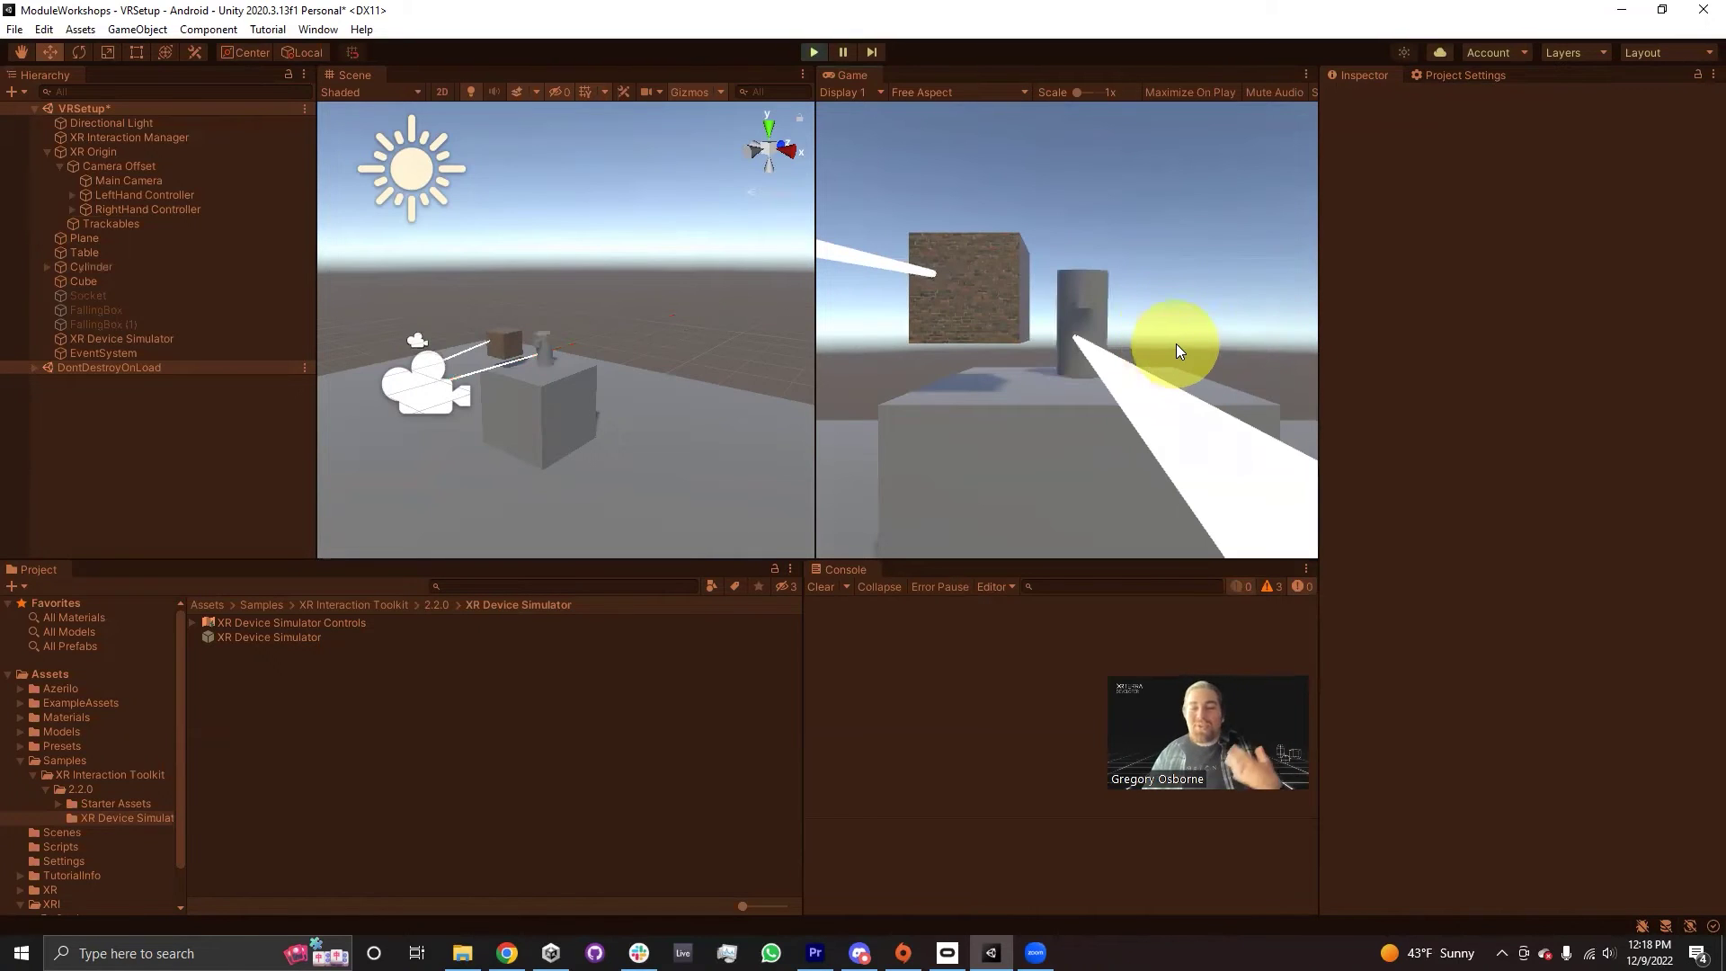
right_click_drag(1176, 343, 1177, 324, "shift")
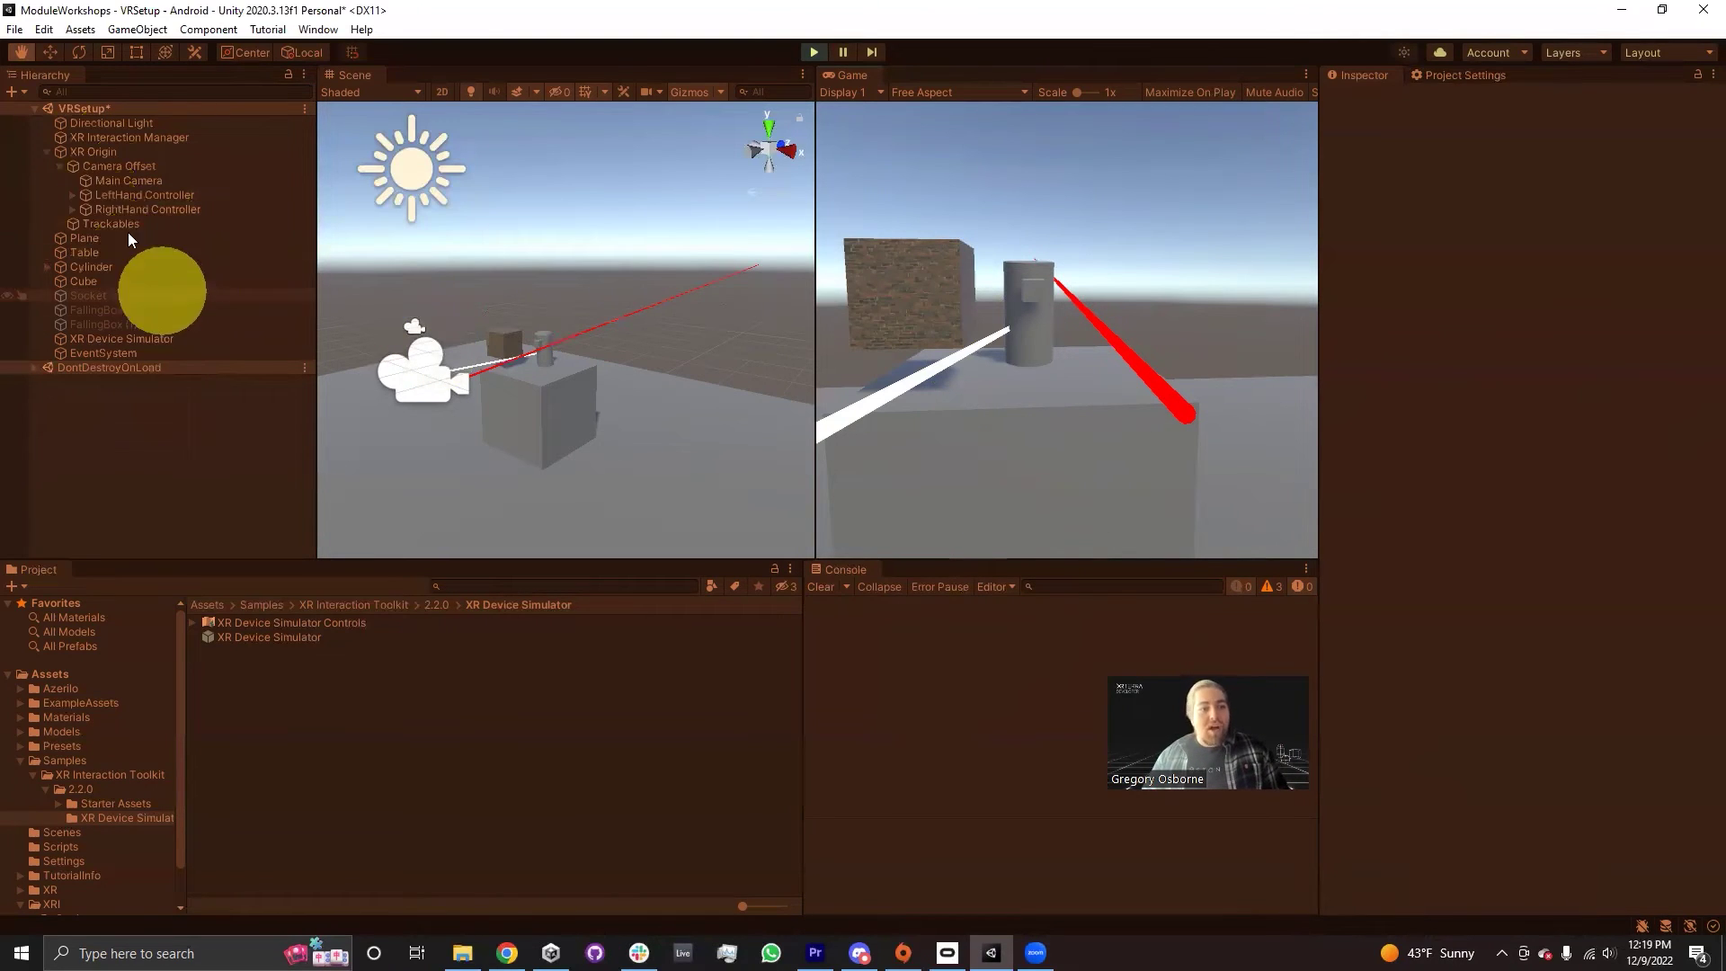
- Stop the running scene and add a Locomotion System component to the XR Origin
left_click(109, 149)
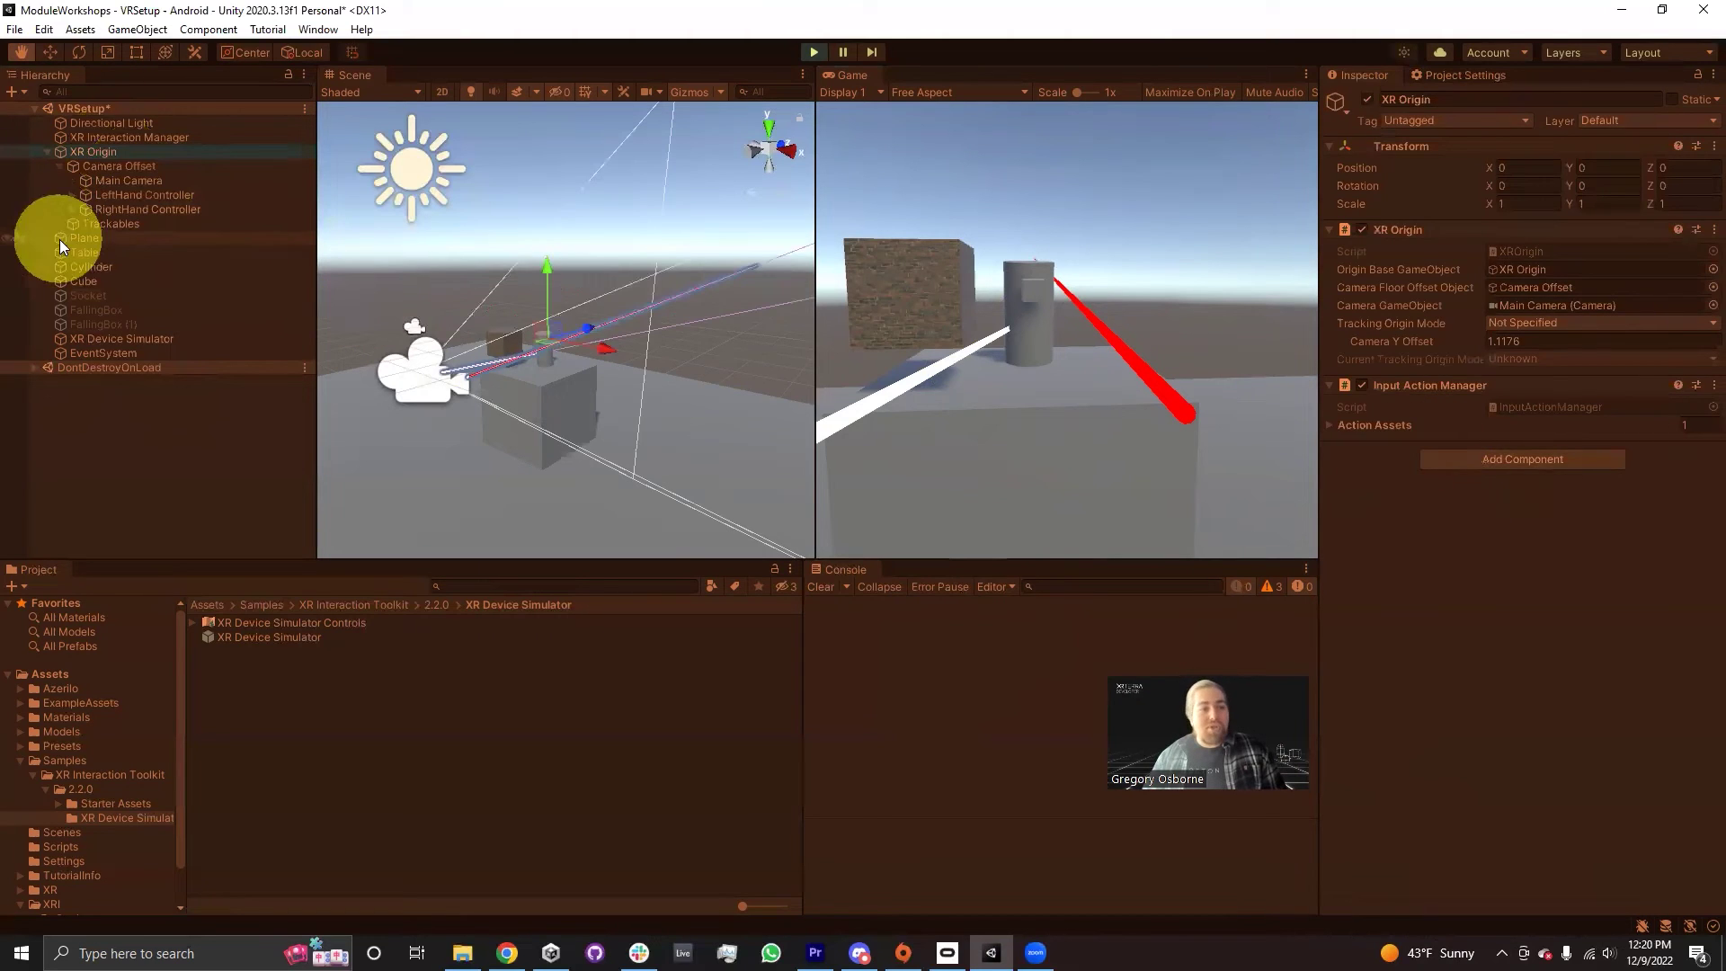
left_click(816, 53)
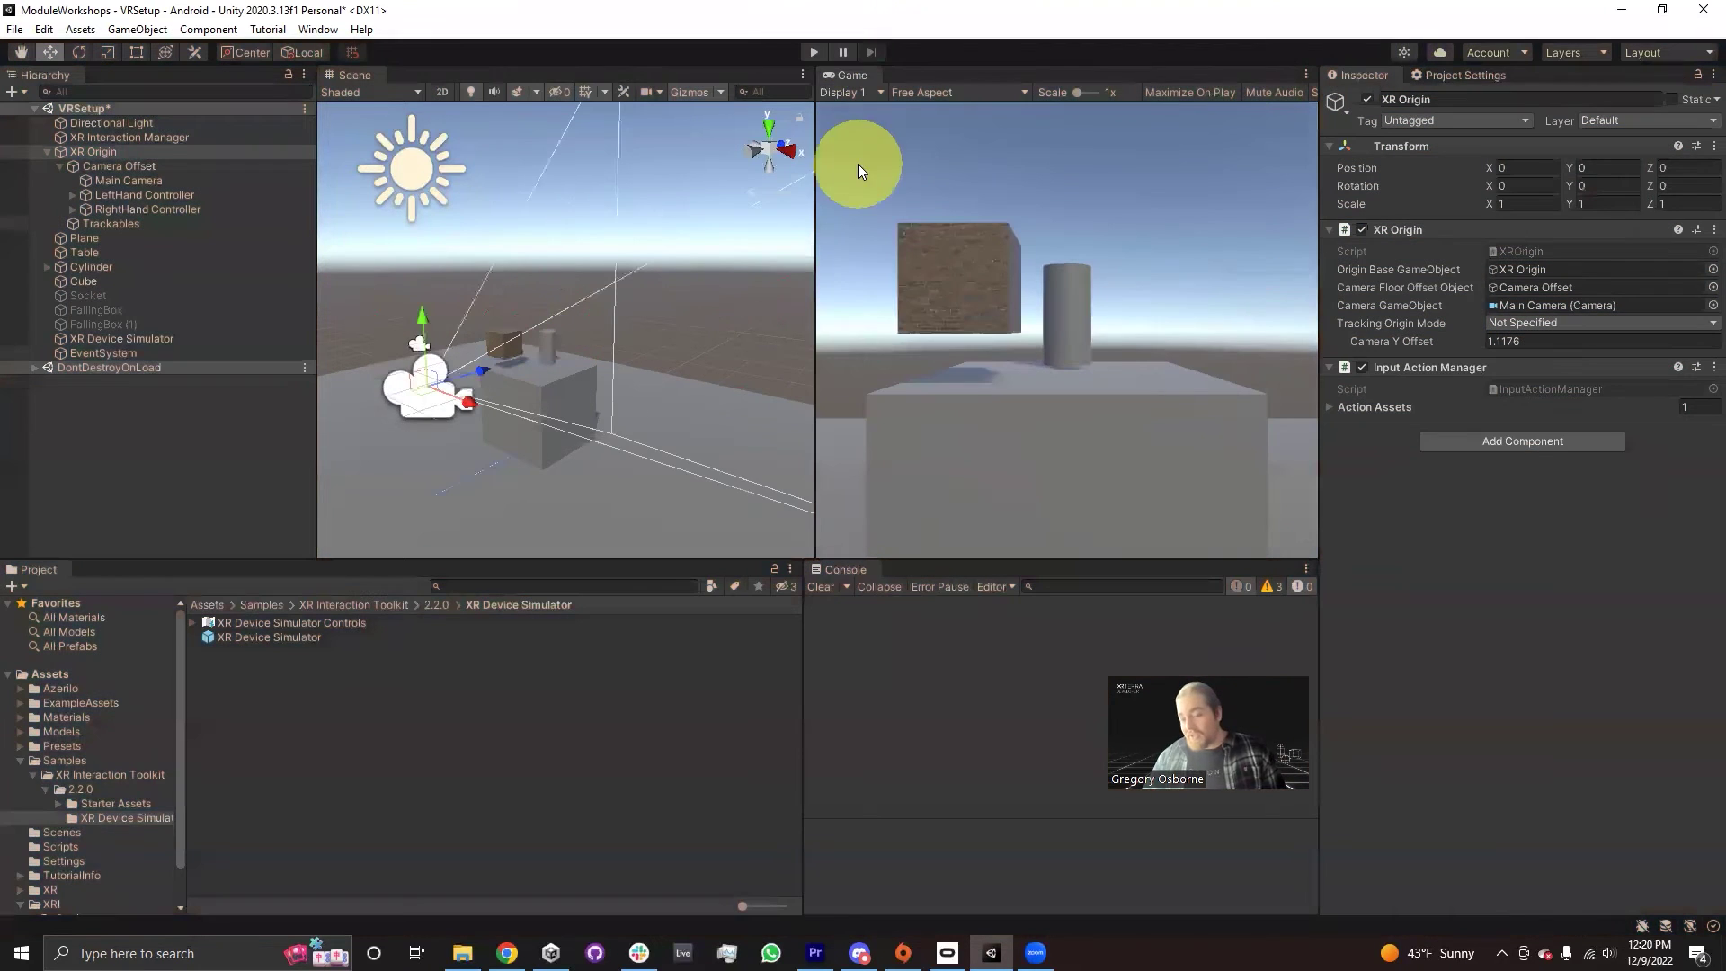
left_click(1460, 441)
type("loco")
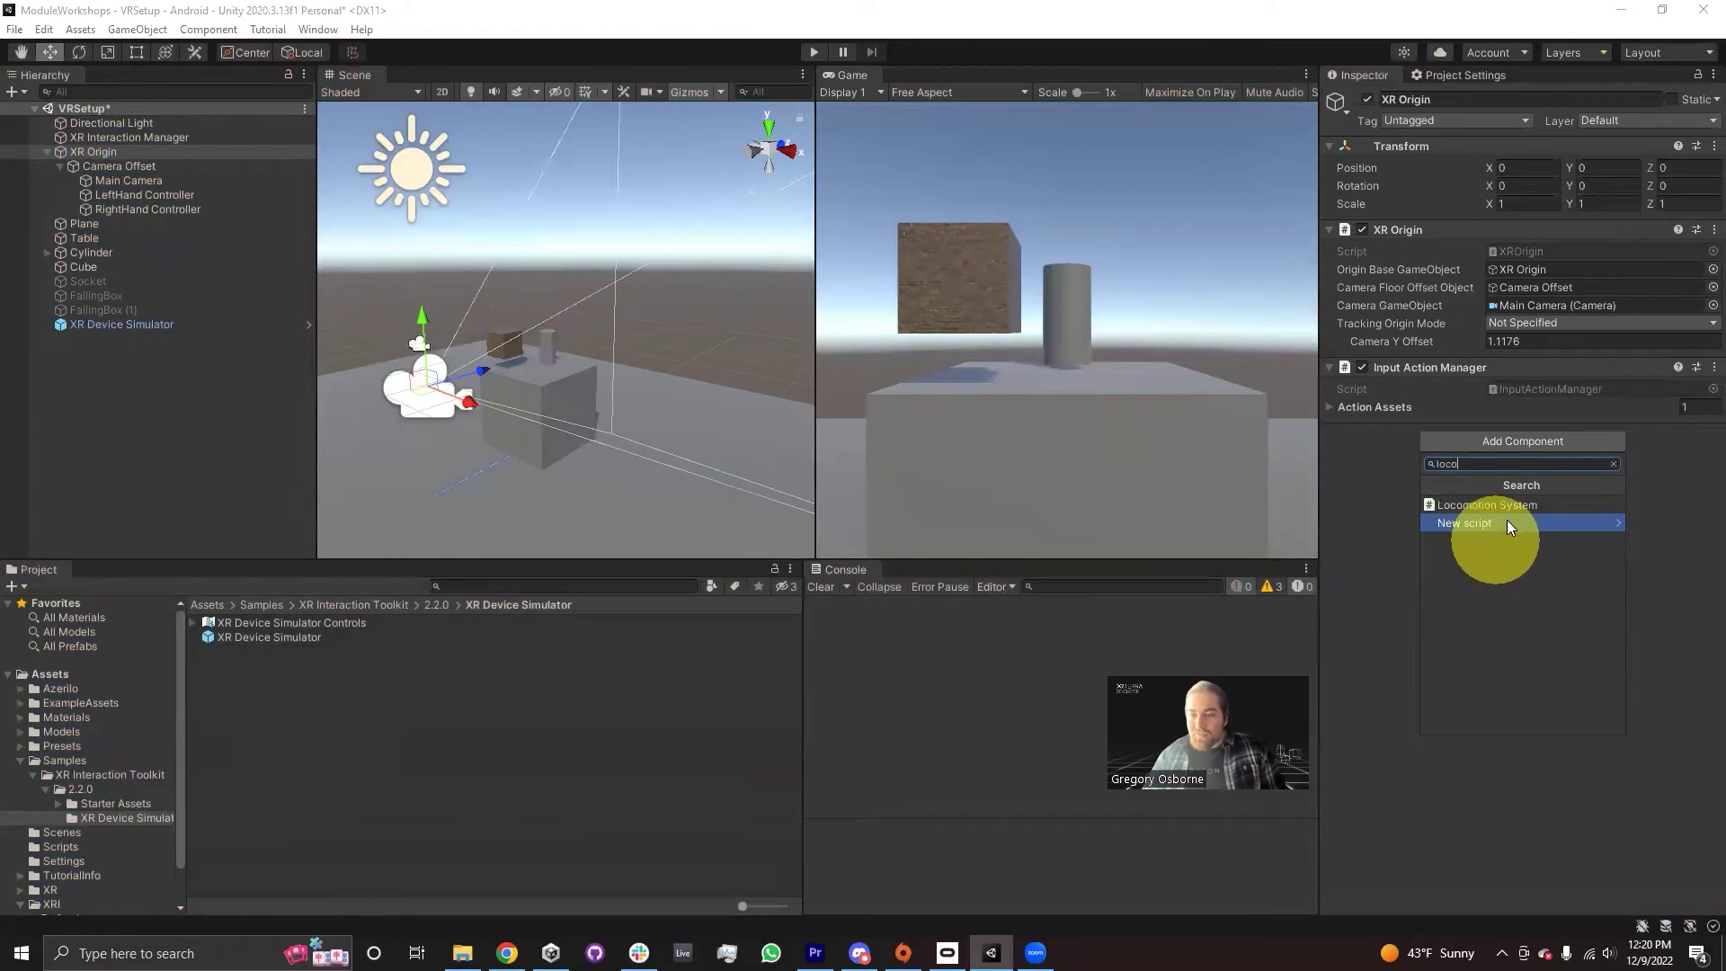
left_click(1501, 504)
left_click(1491, 531)
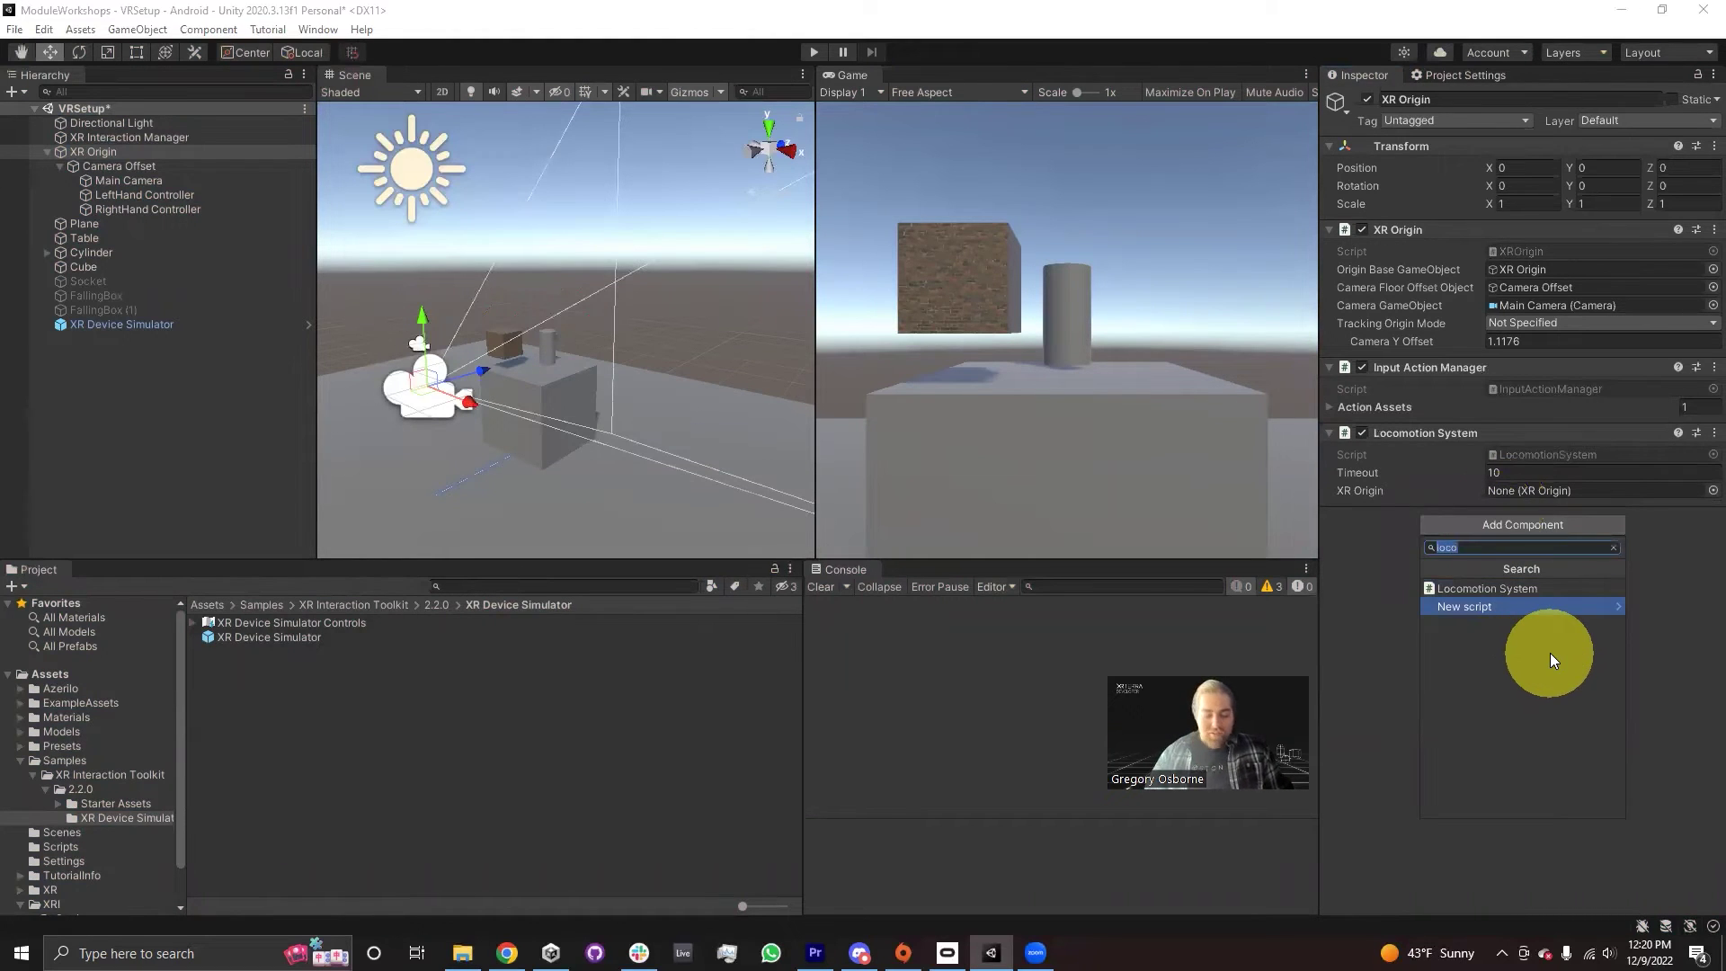
type("con")
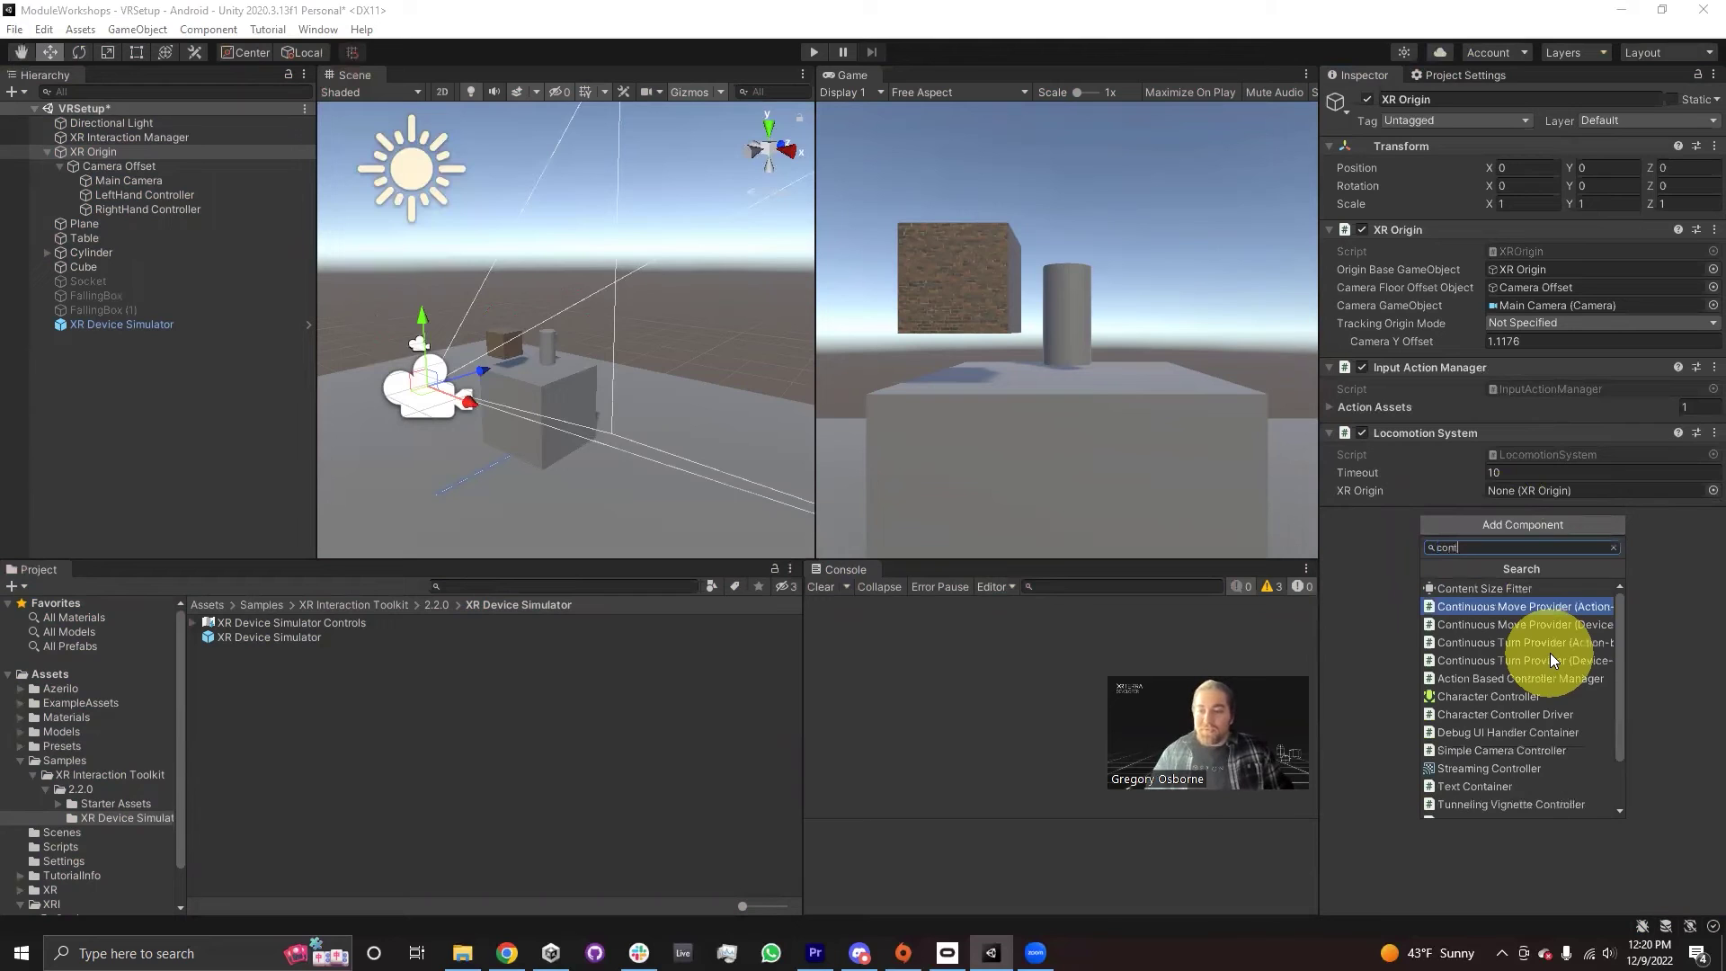
type("t")
- Apply the XRI Default Continuous Move preset from Starter Assets to the XR Origin and disable Use Reference for the Right Hand Move Action
left_click(106, 800)
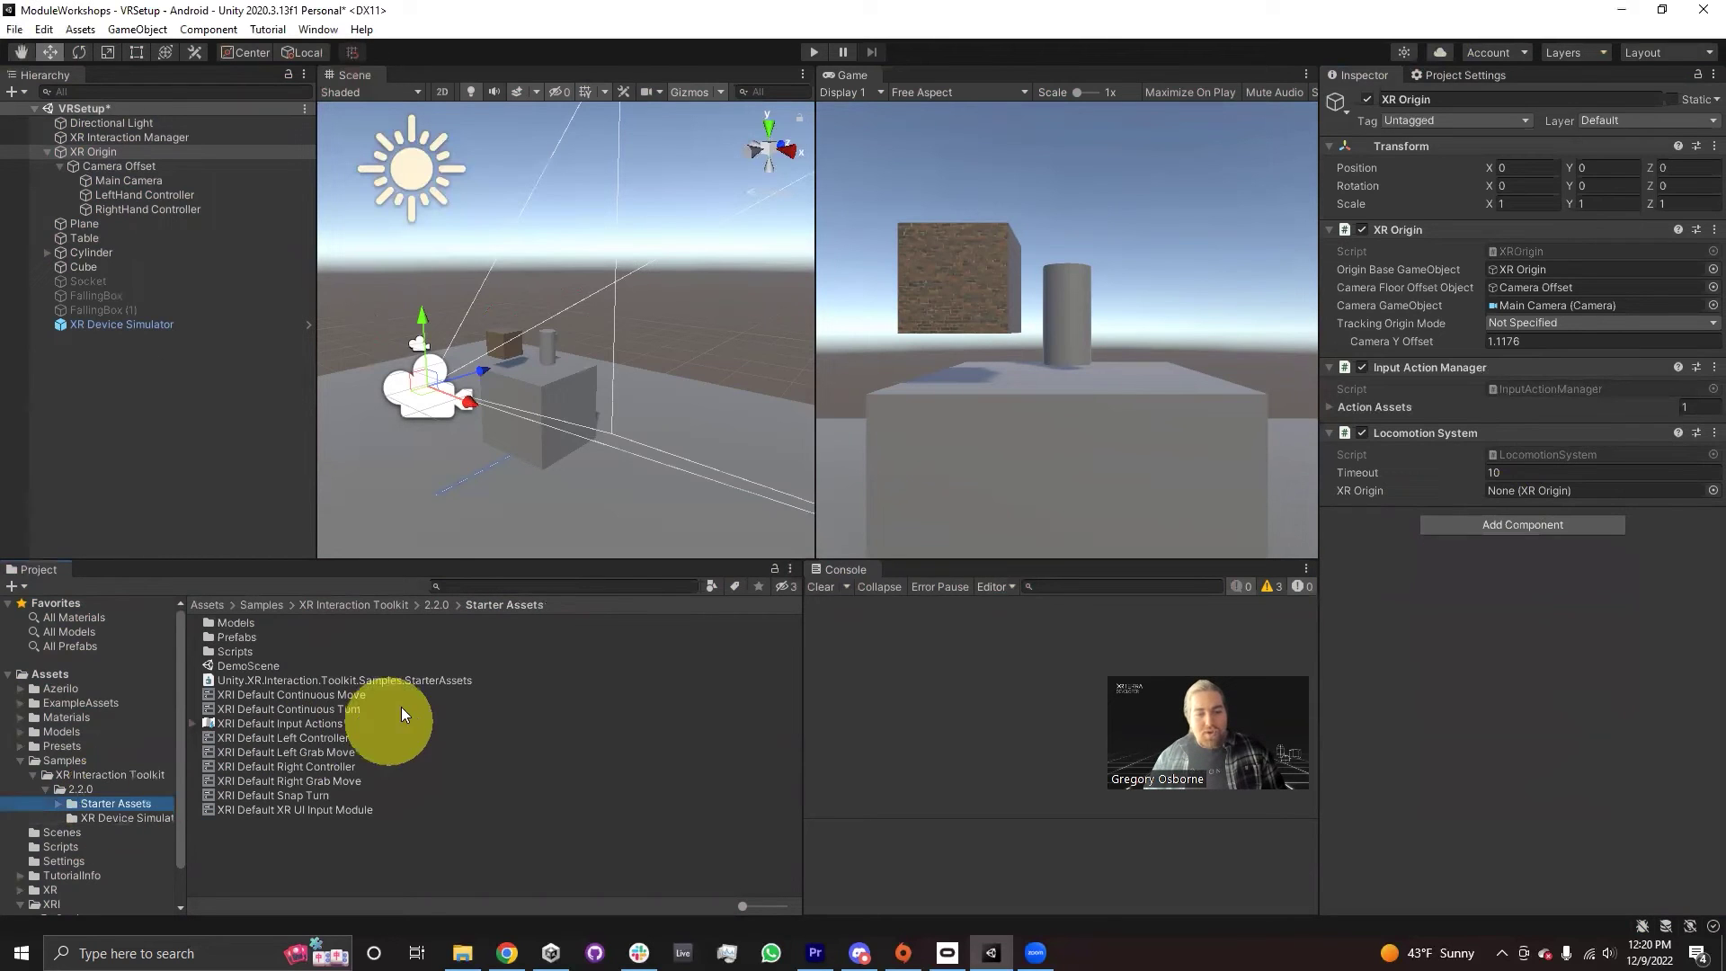
left_click_drag(299, 698, 1458, 615)
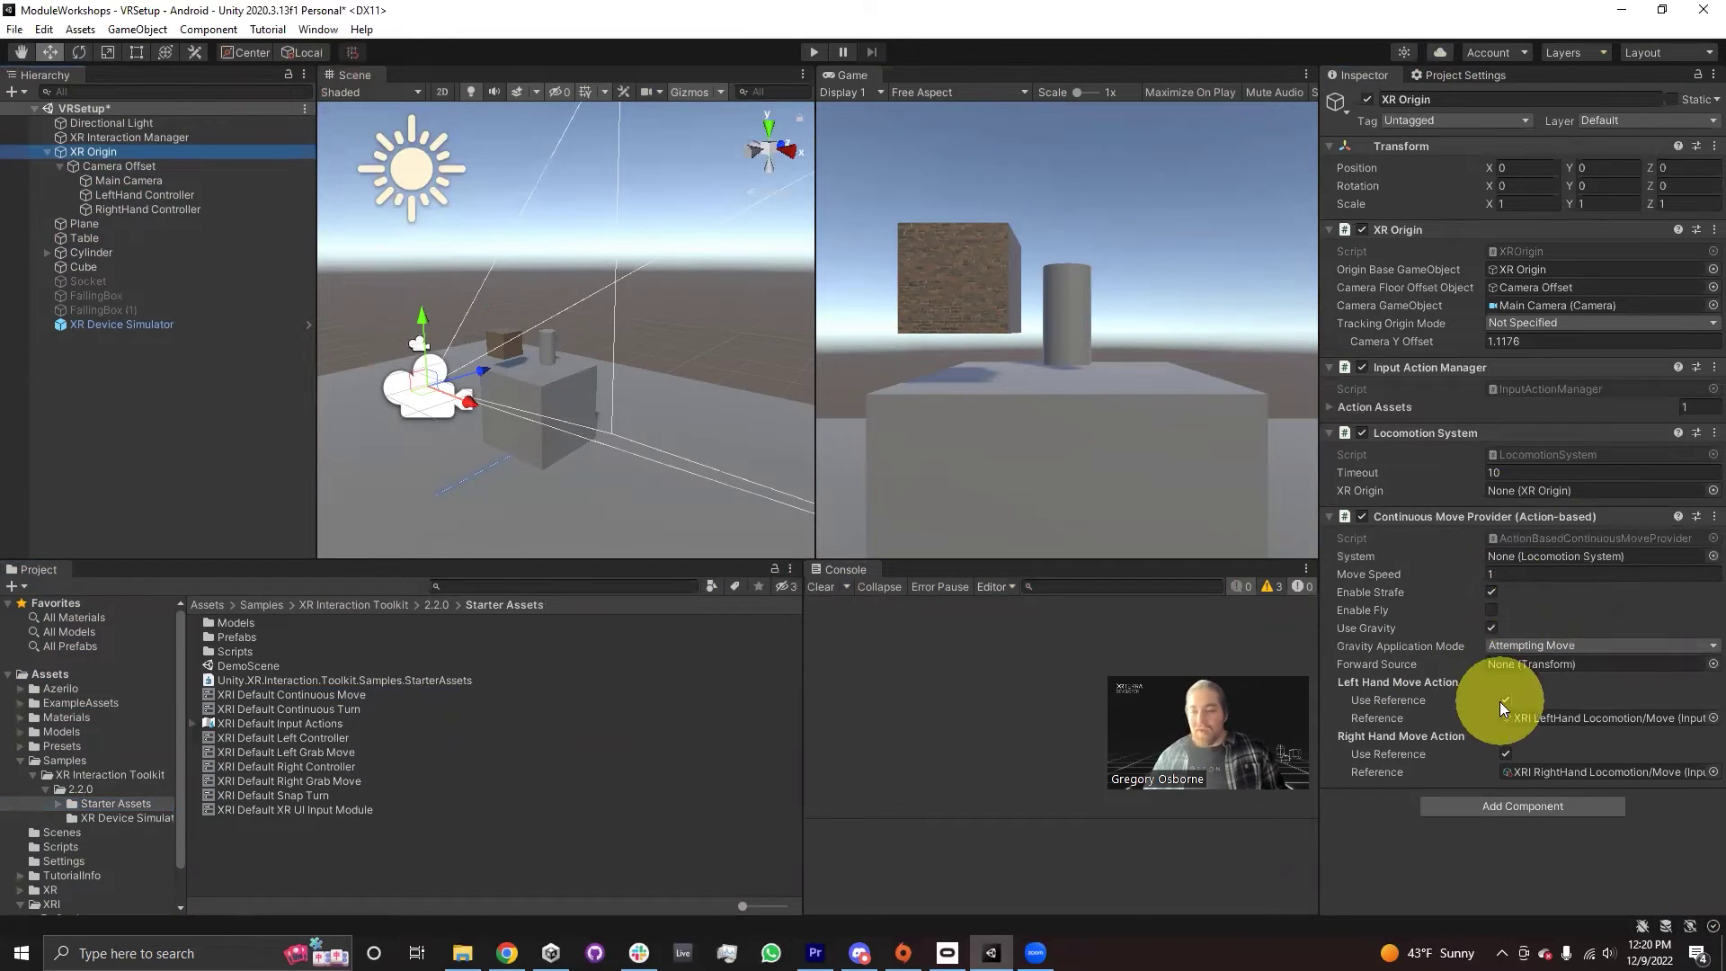
left_click(1507, 577)
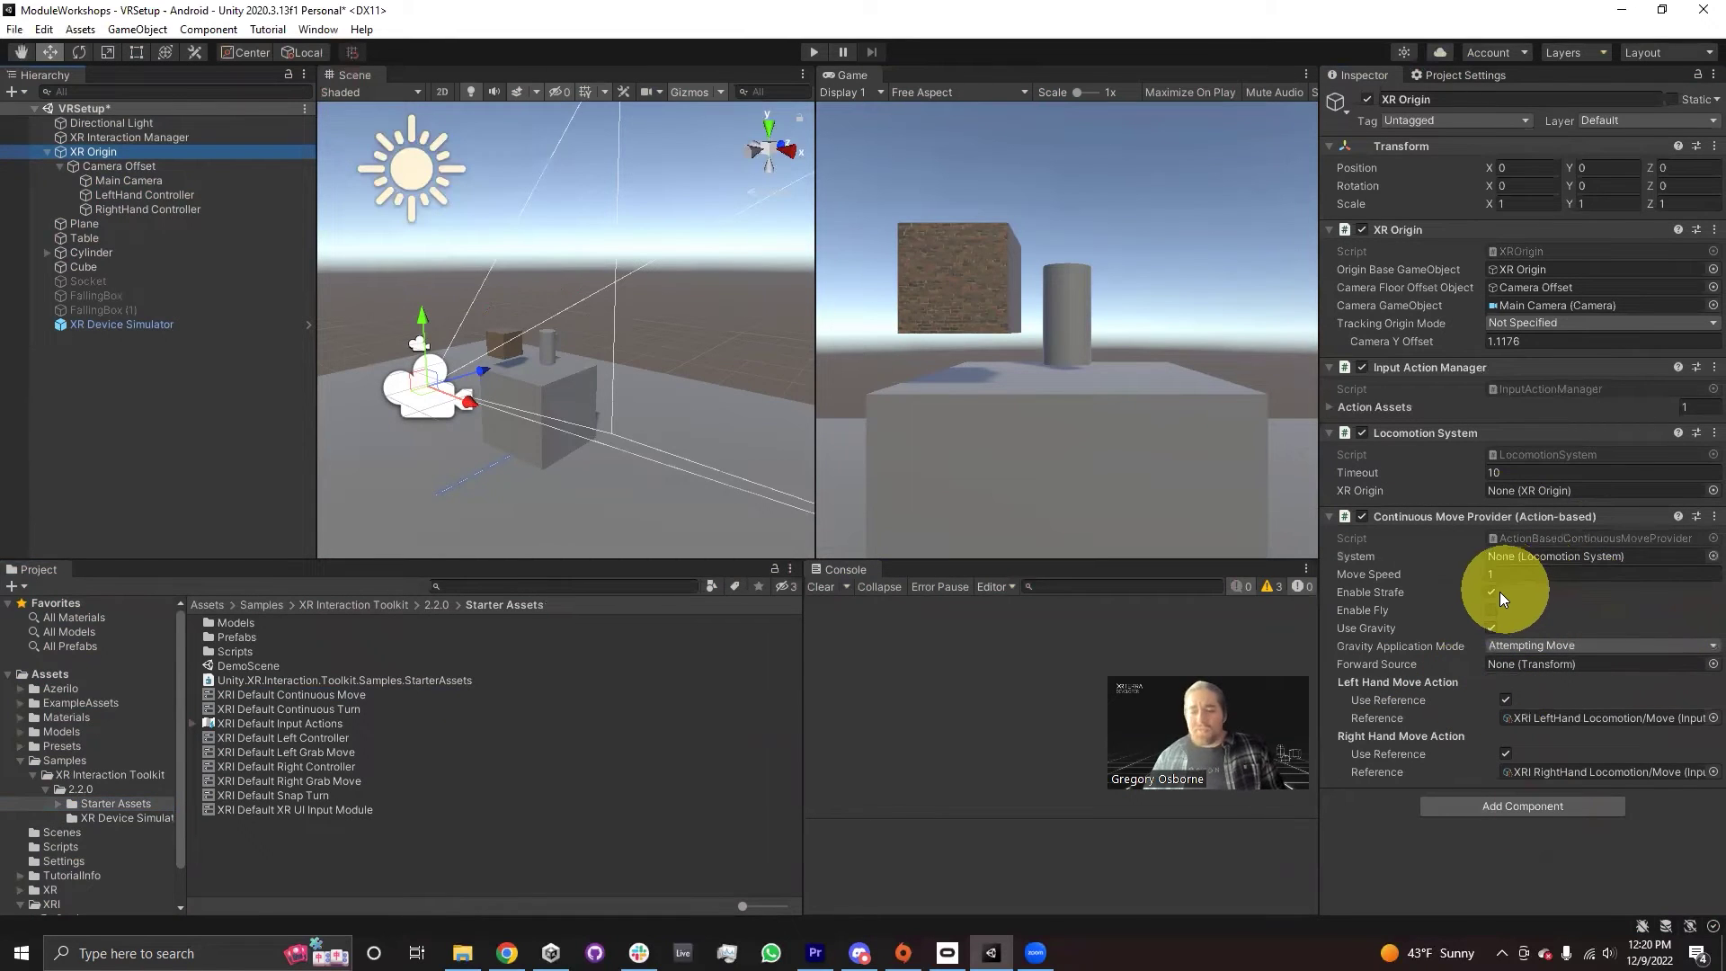
left_click(1506, 754)
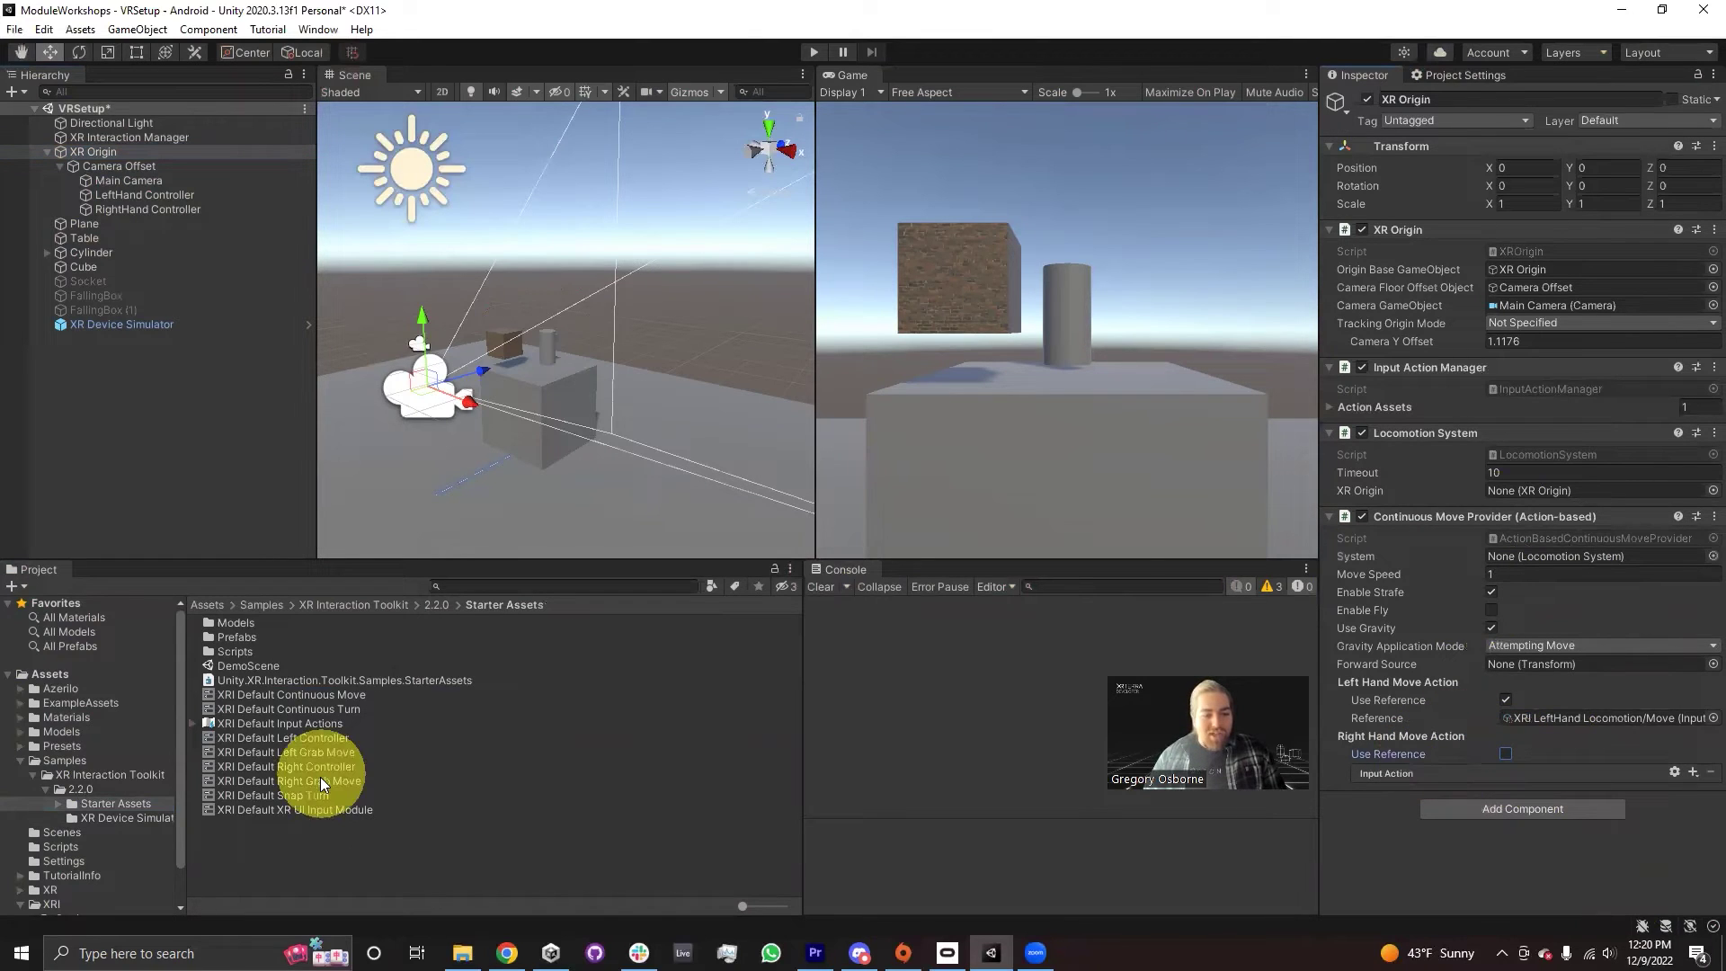
- Apply the XRI Default Snap Turn preset to the XR Origin and disable Use Reference for the Left Hand Snap Turn Action
left_click_drag(285, 803, 1457, 828)
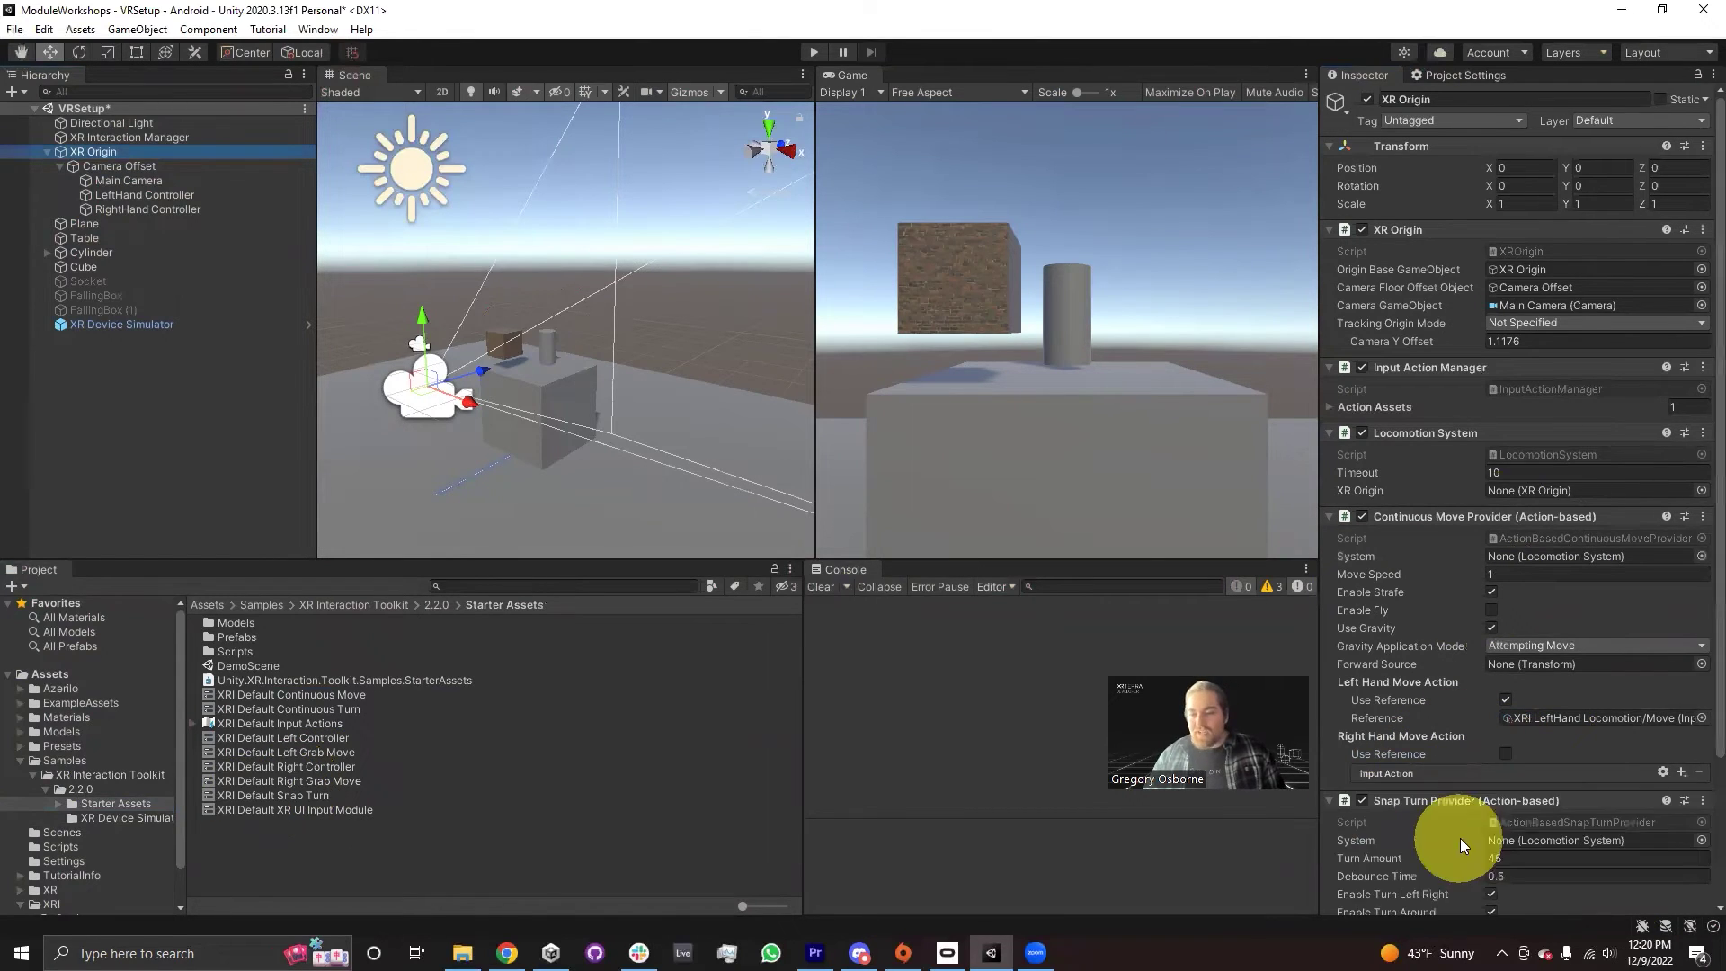
scroll(1492, 597, "down", 3)
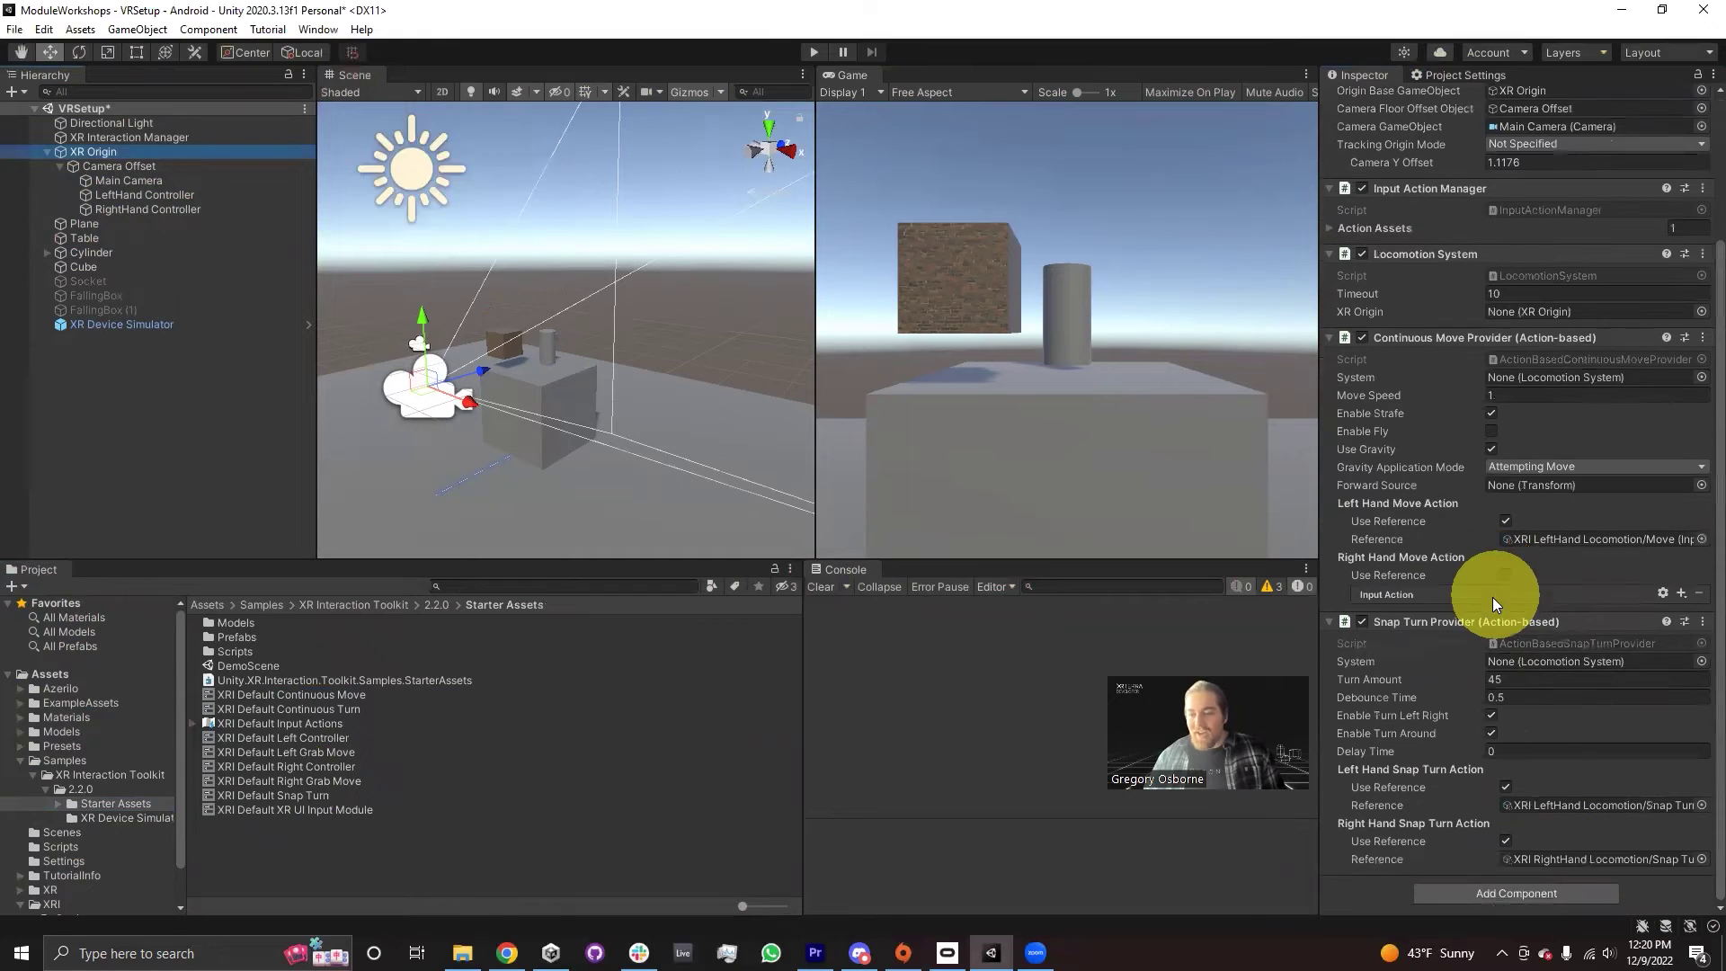
left_click(1505, 787)
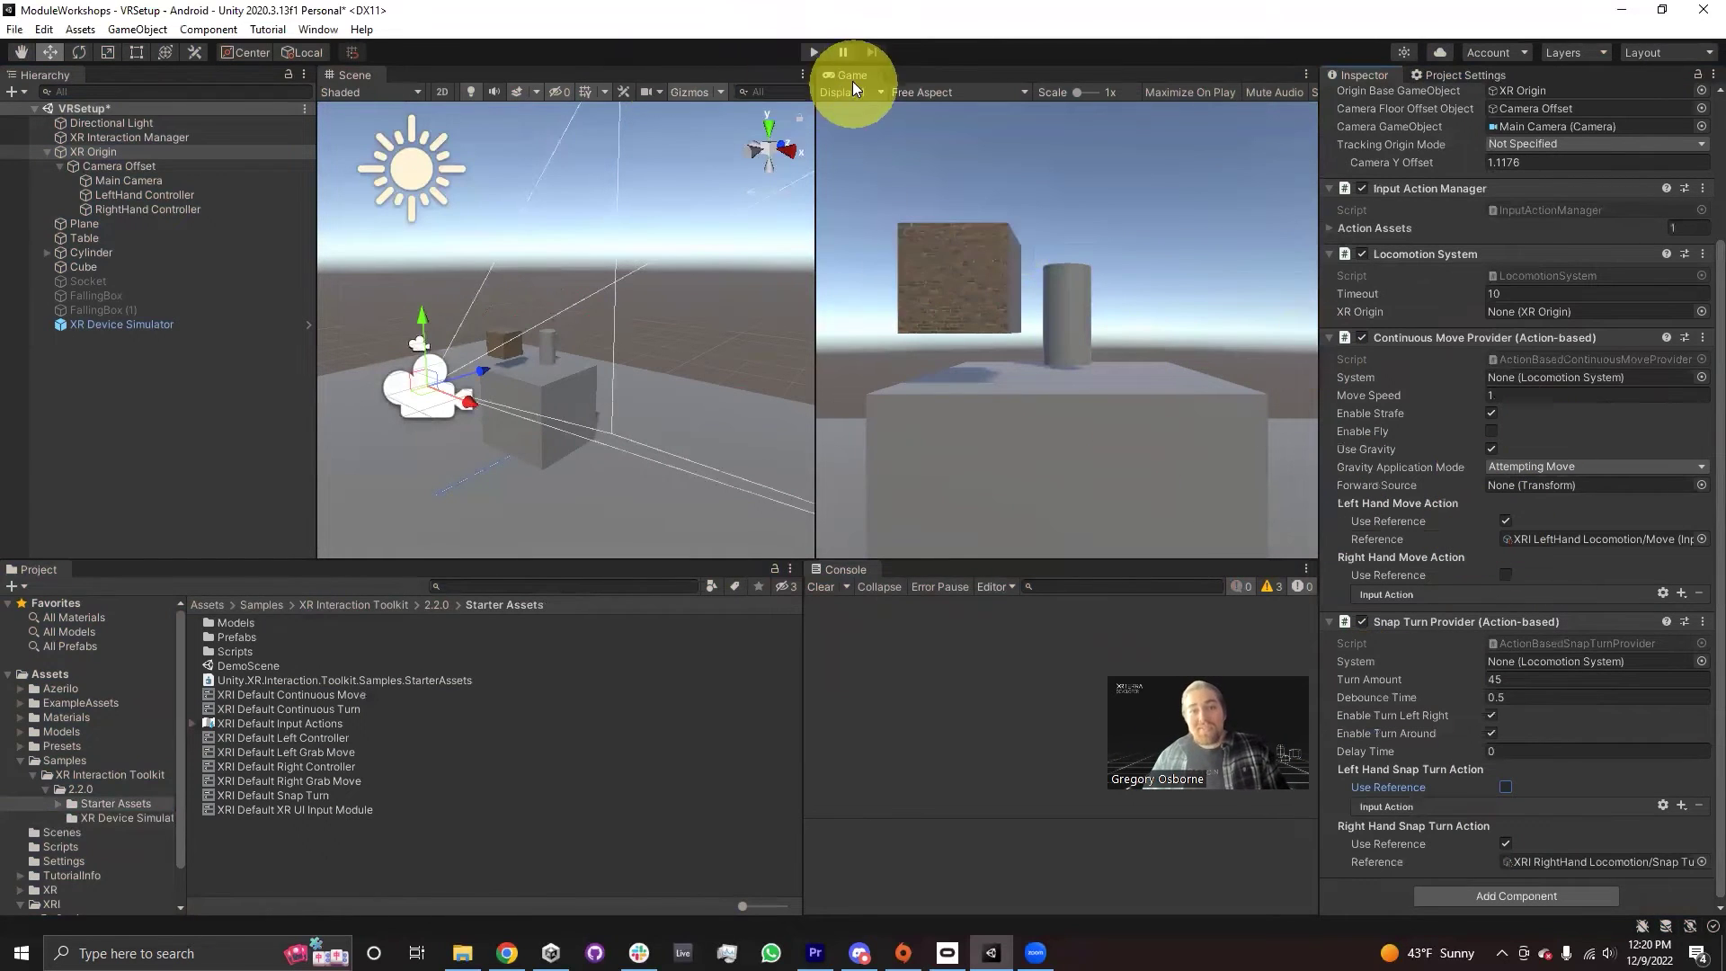
- Run the scene and test continuous movement forward, backward and sideways with the simulated left-hand controller
left_click(814, 54)
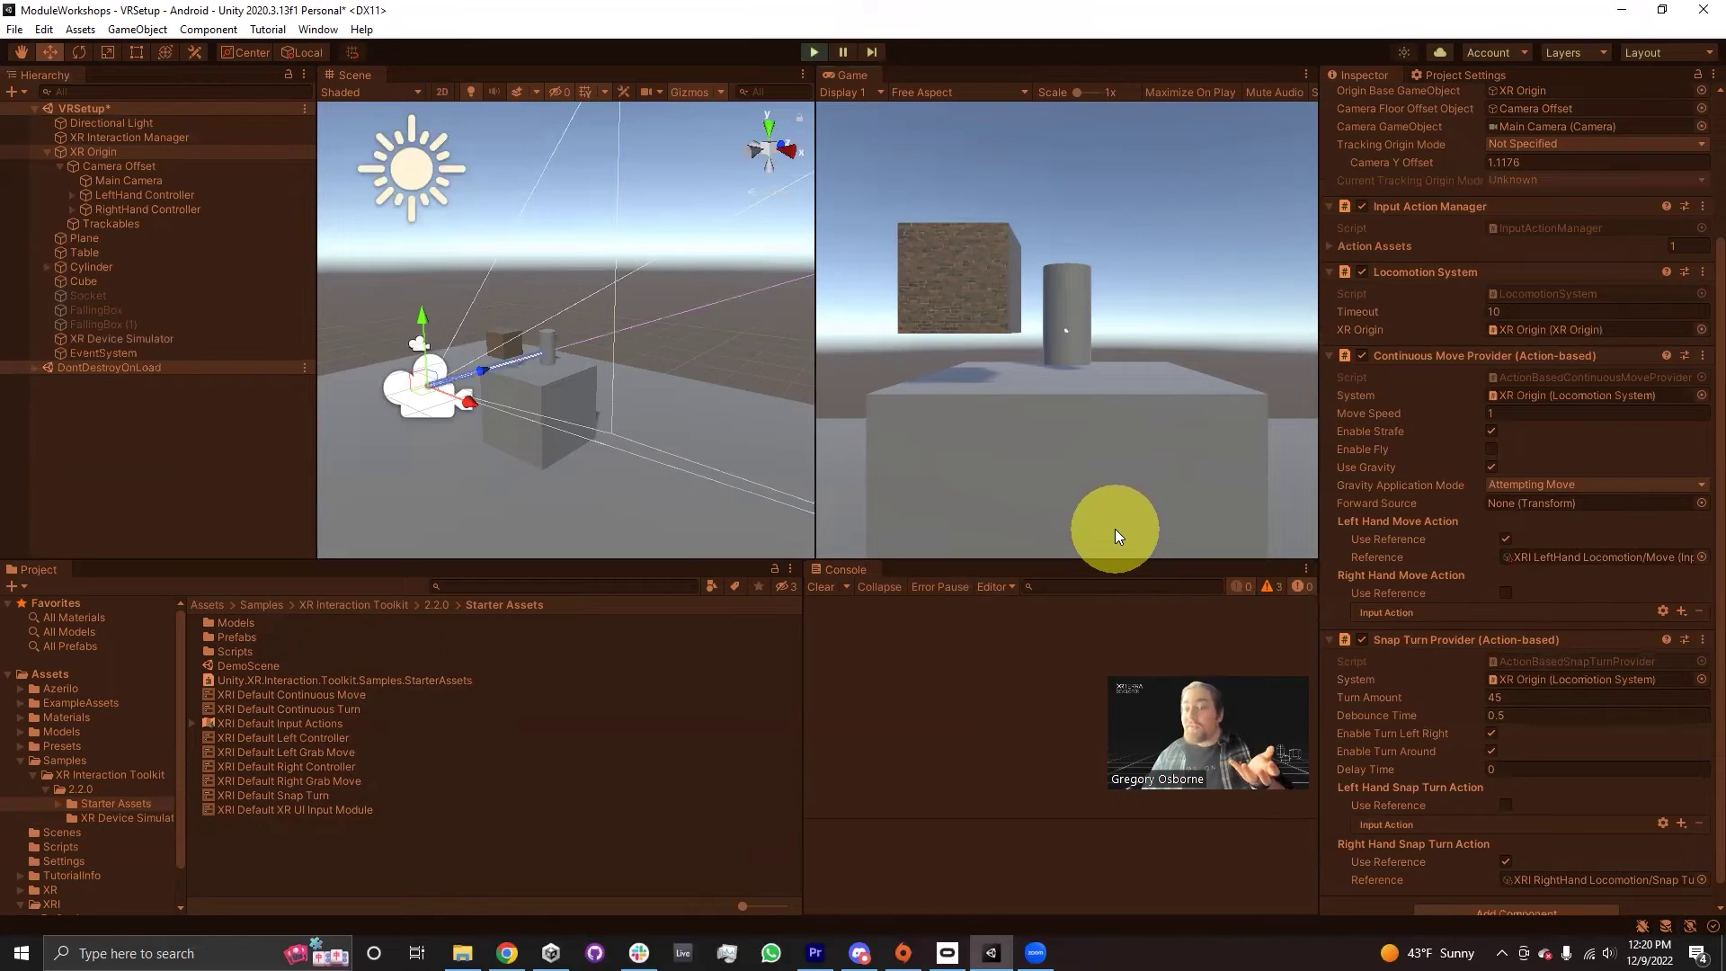
key("shift")
key("space")
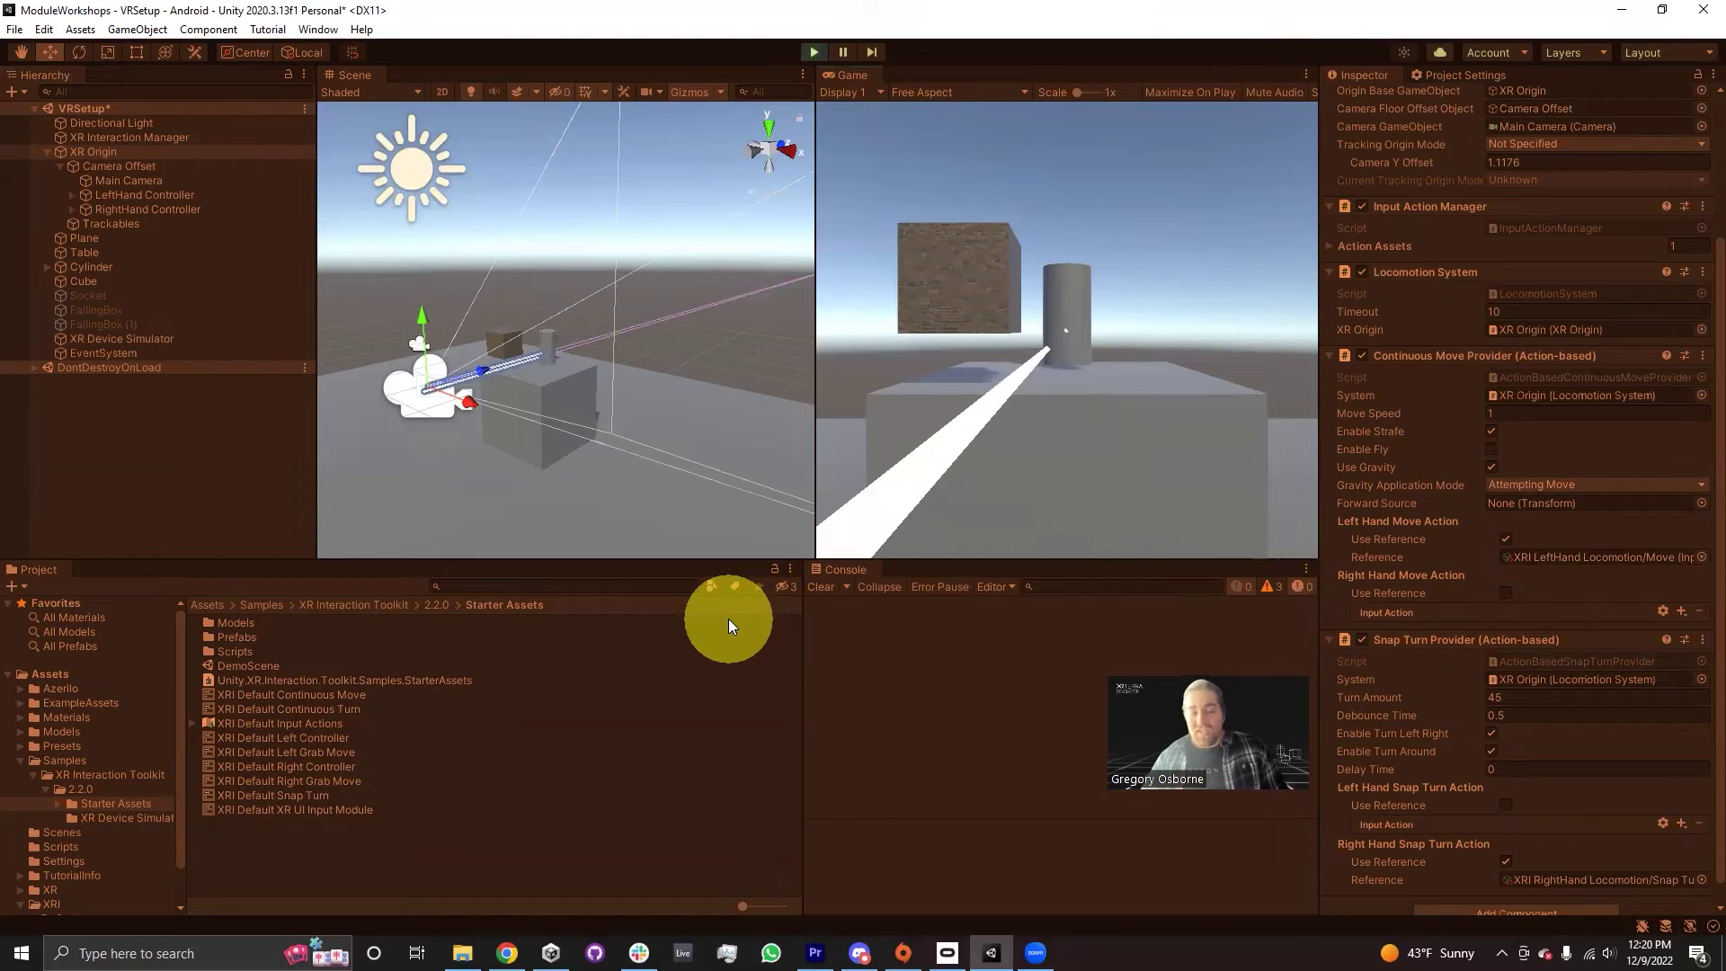
key("w")
key("w")
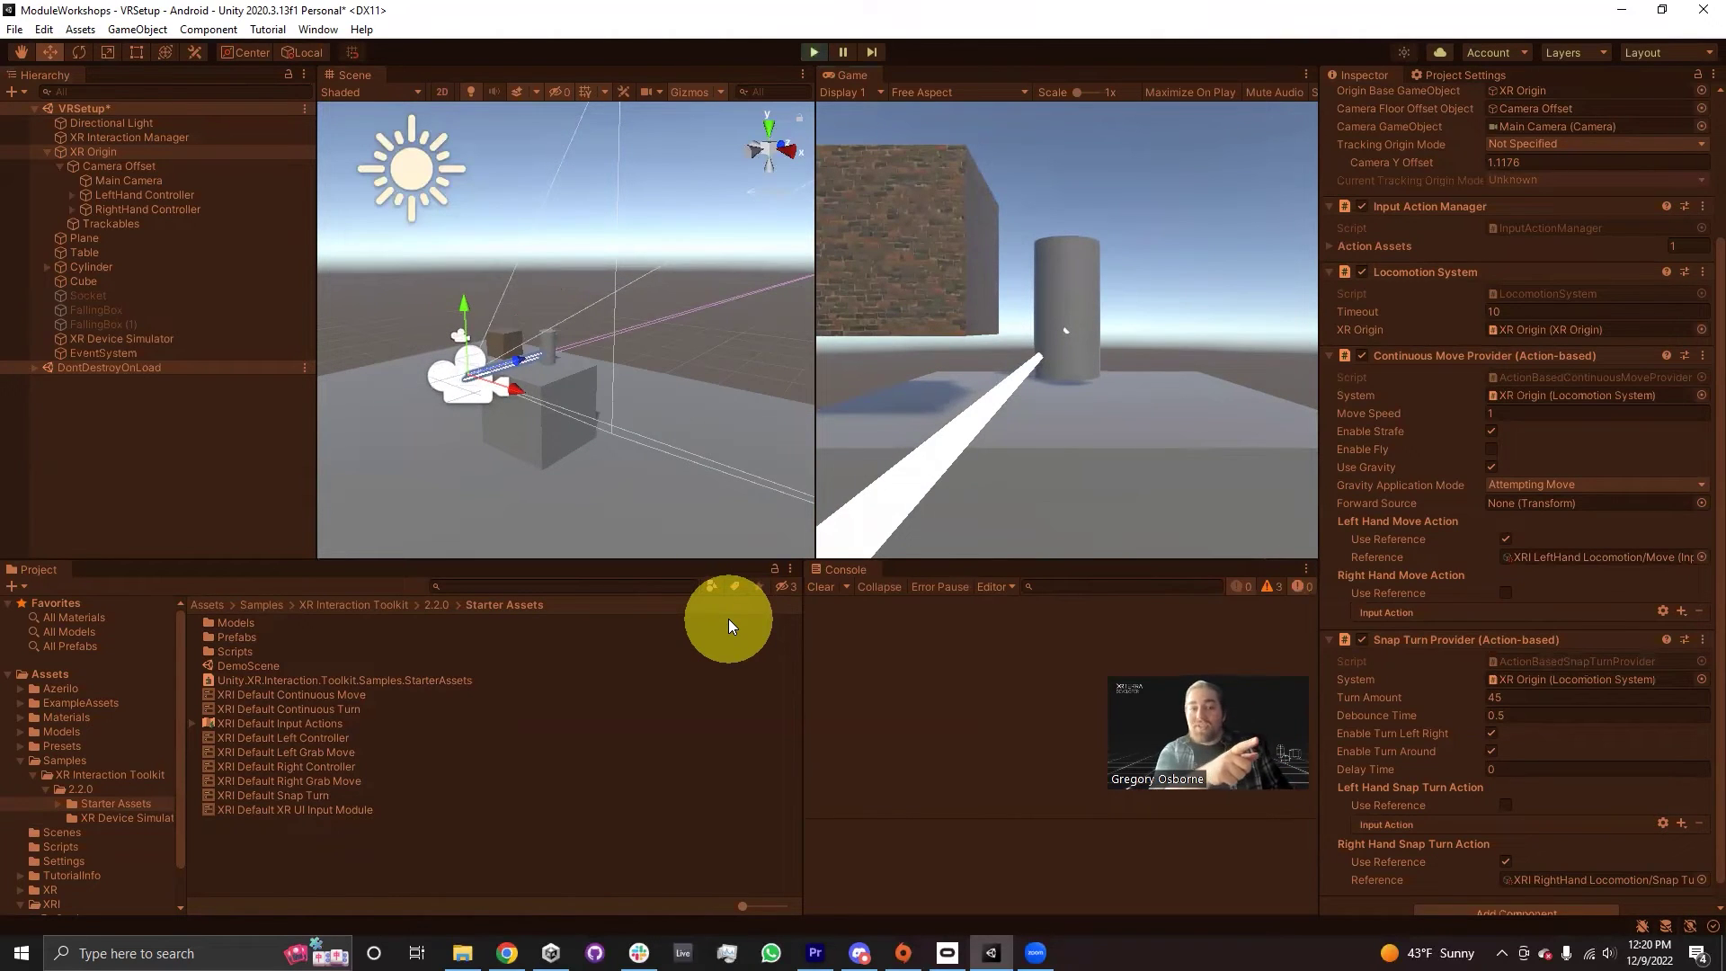
key("a")
key("s")
key("a")
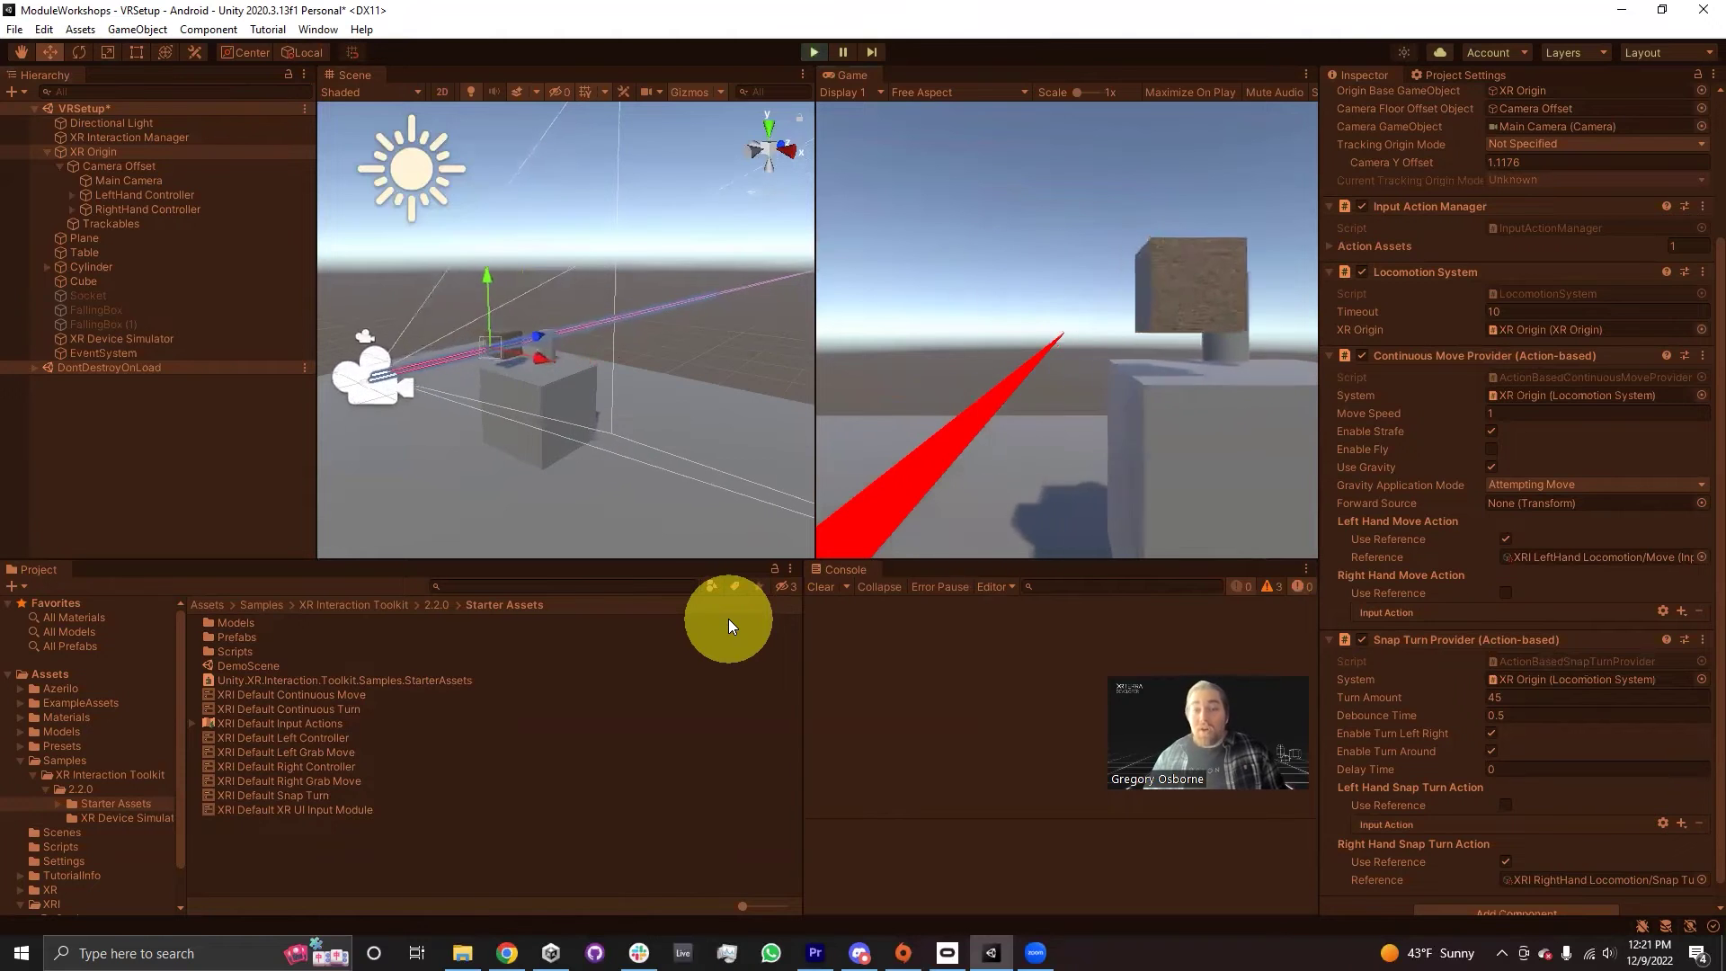
key("s")
key("d")
key("w")
key("a")
key("s")
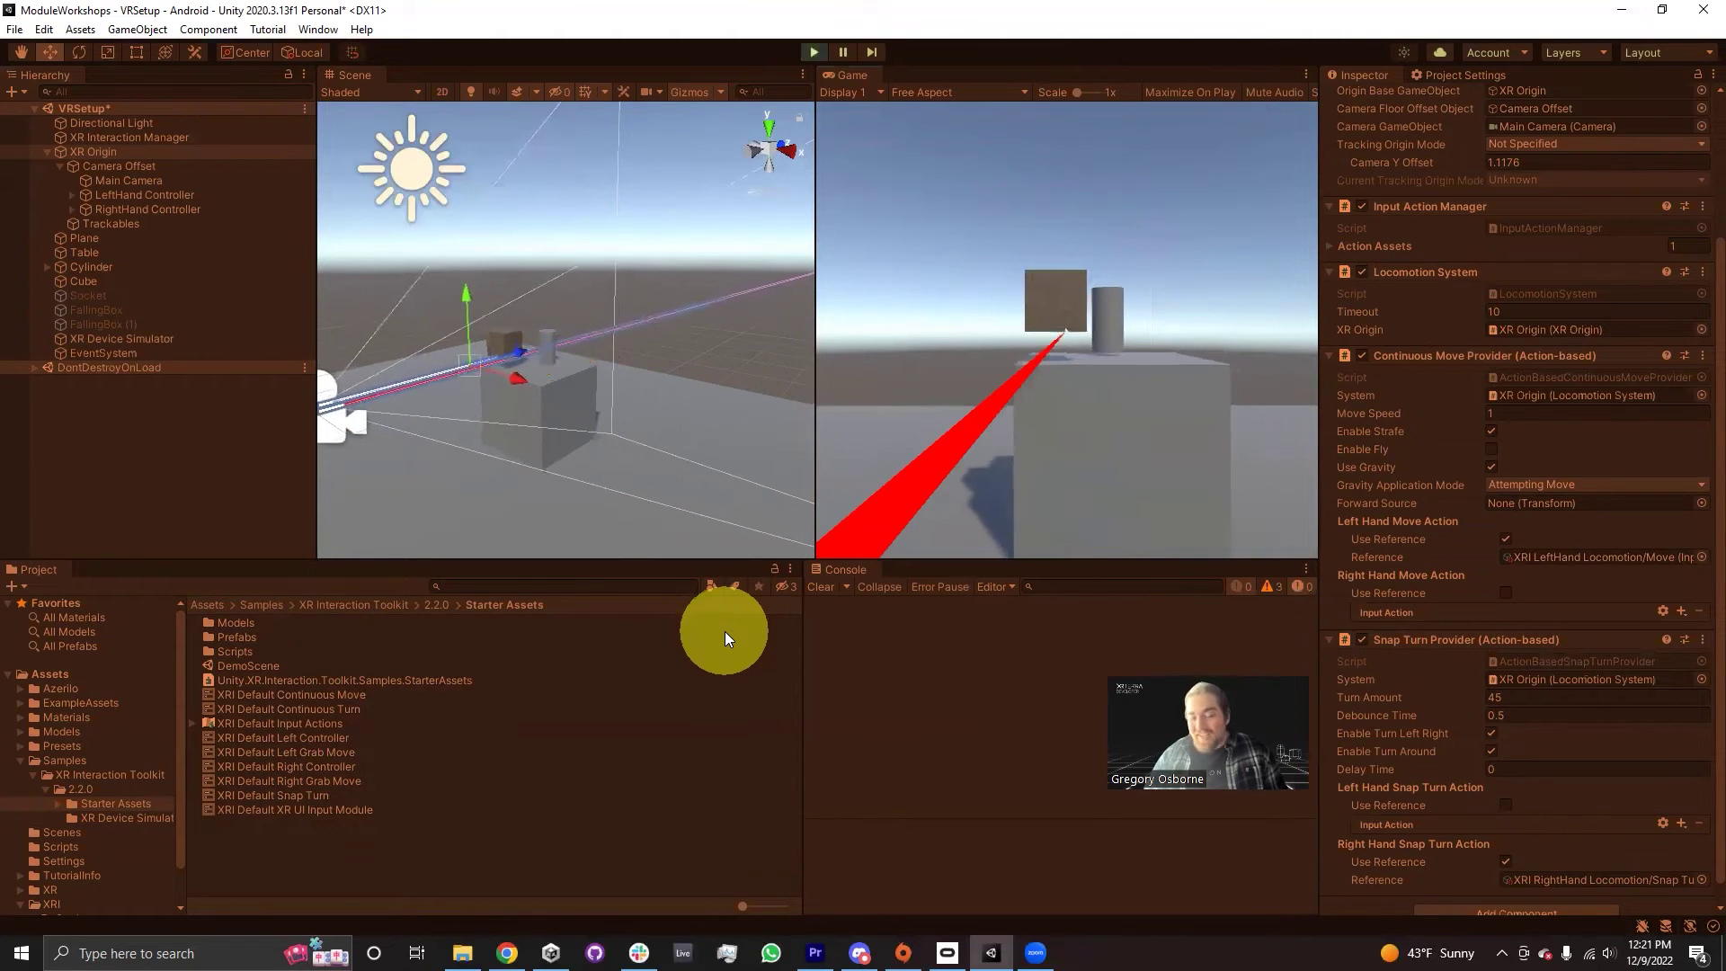
key("w")
key("a")
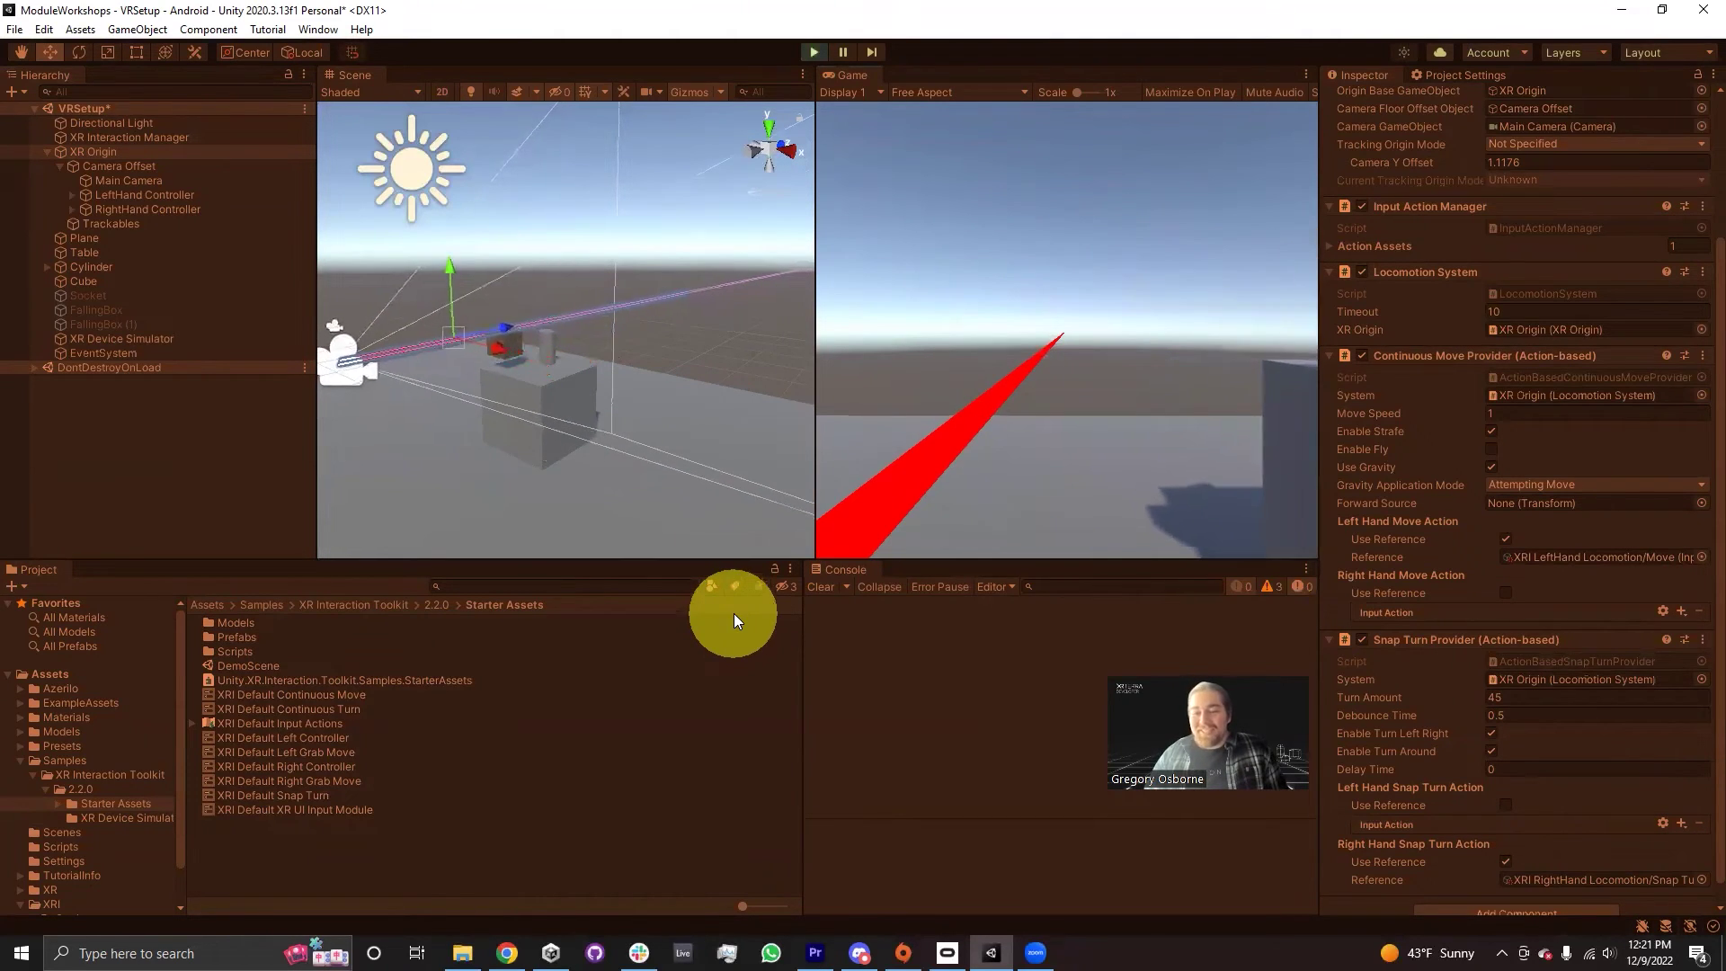
key("a")
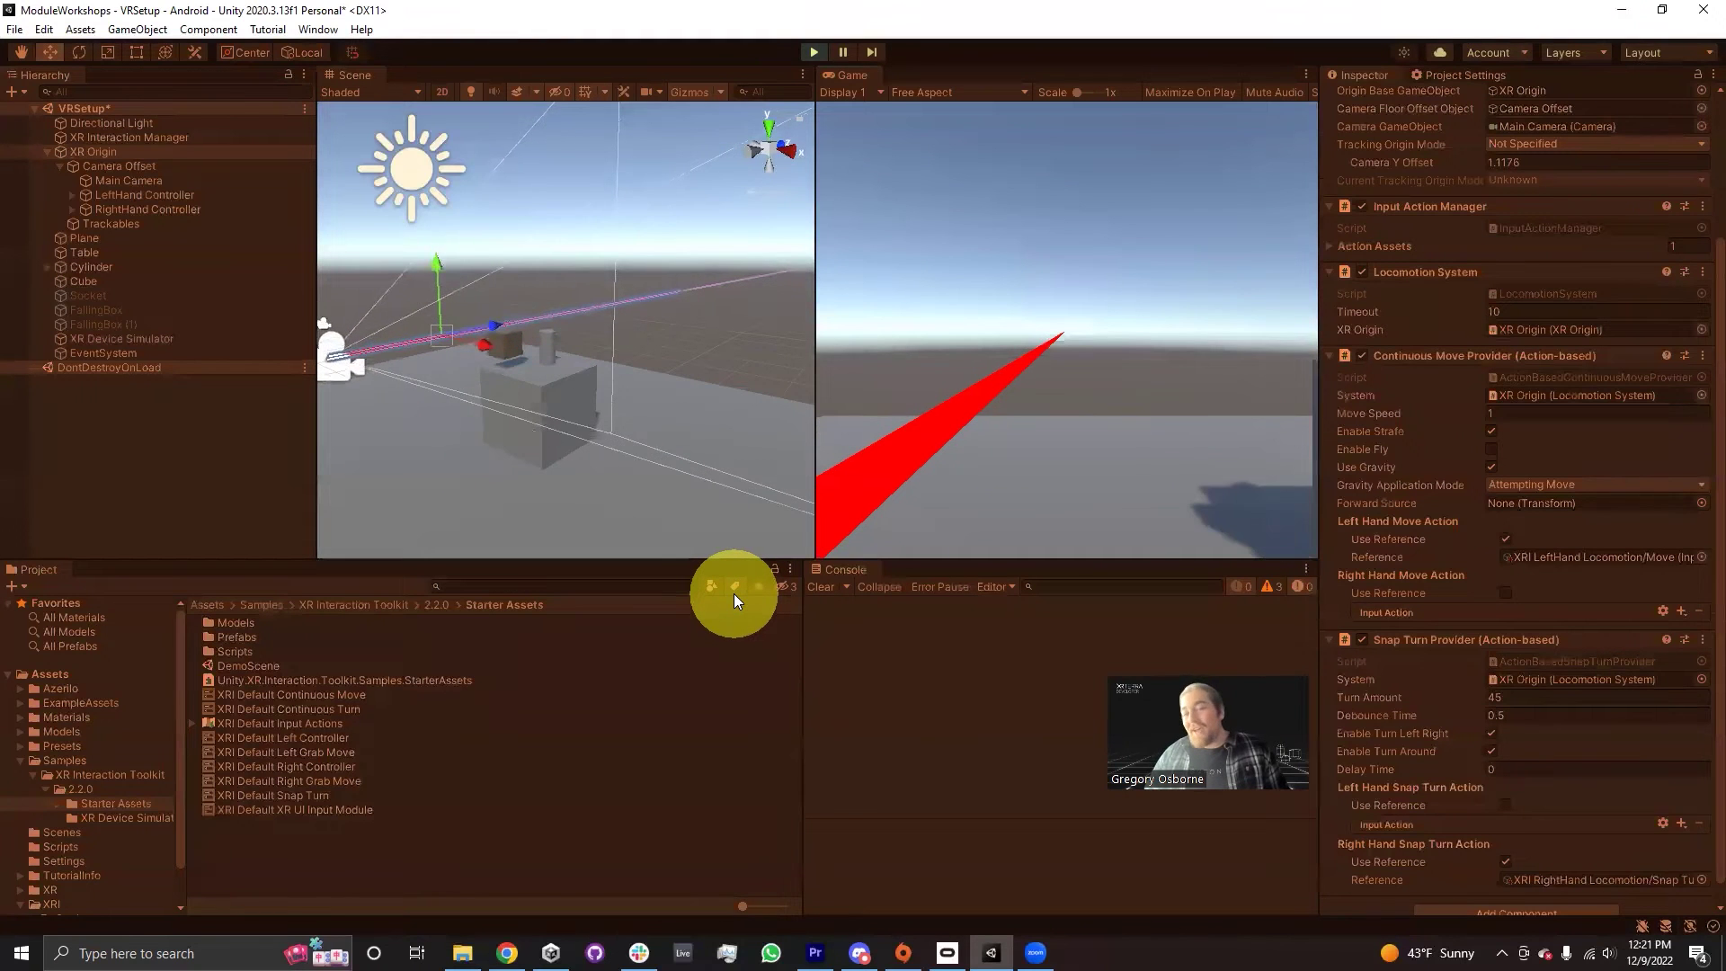
key("d")
key("s")
key("w")
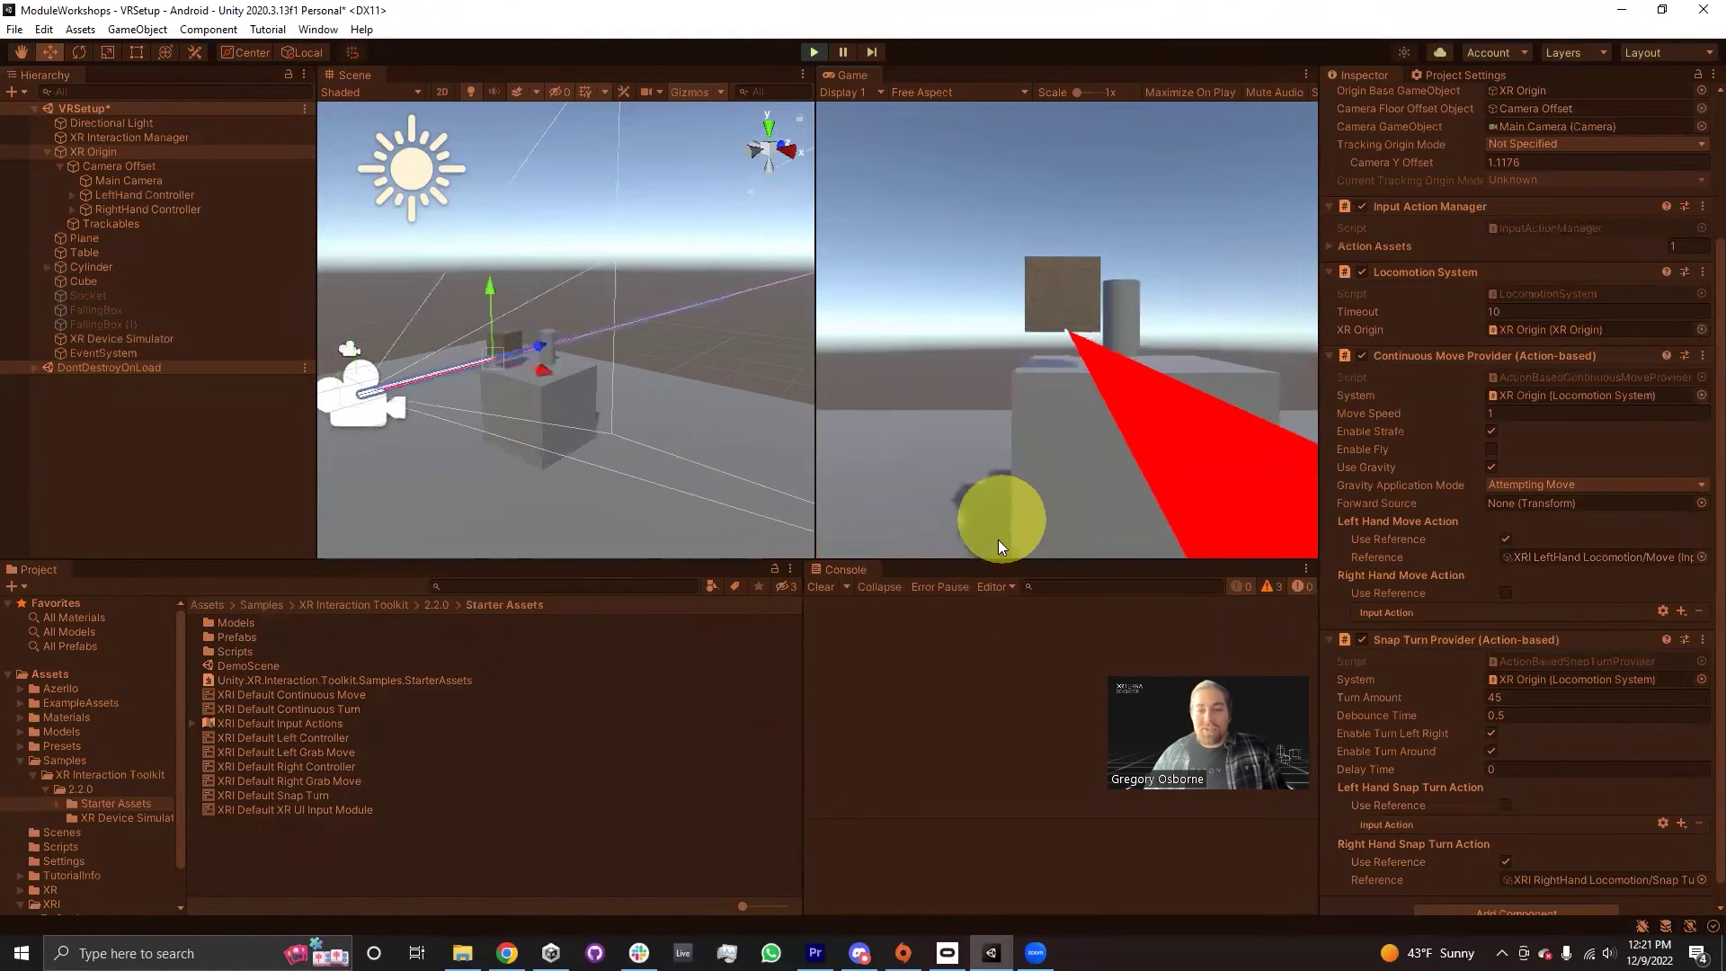
key("s")
key("a")
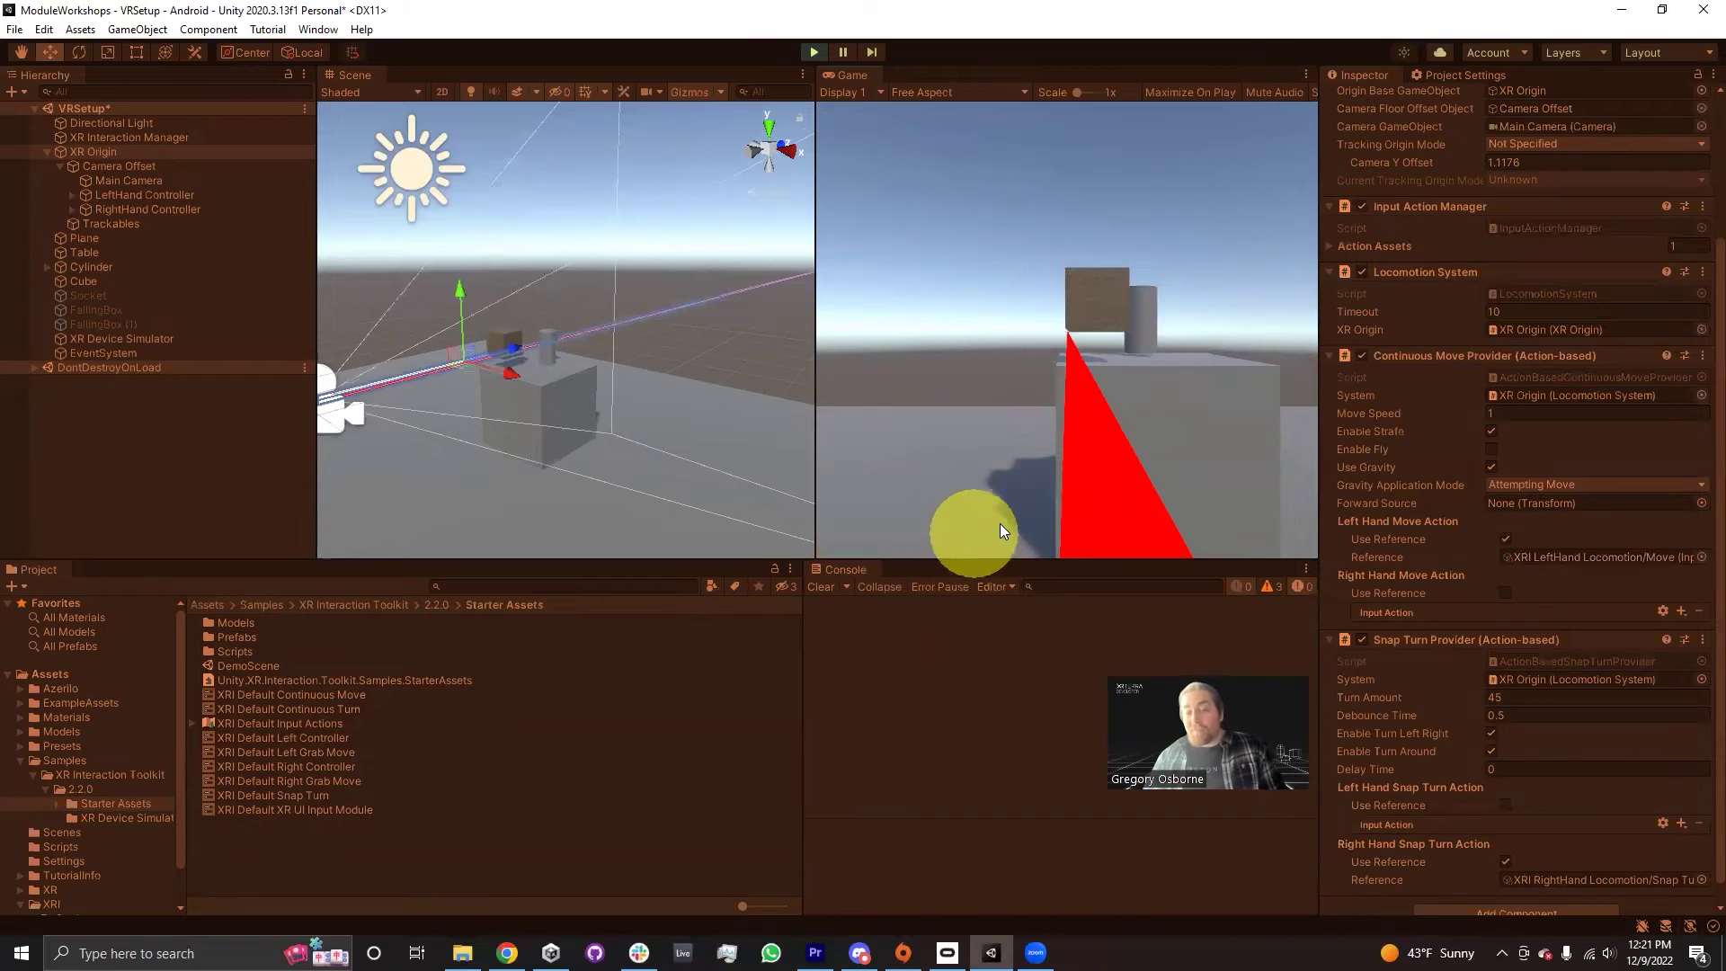
- Switch to the simulated right-hand controller and test snap turning the XR Origin left and right
key("space")
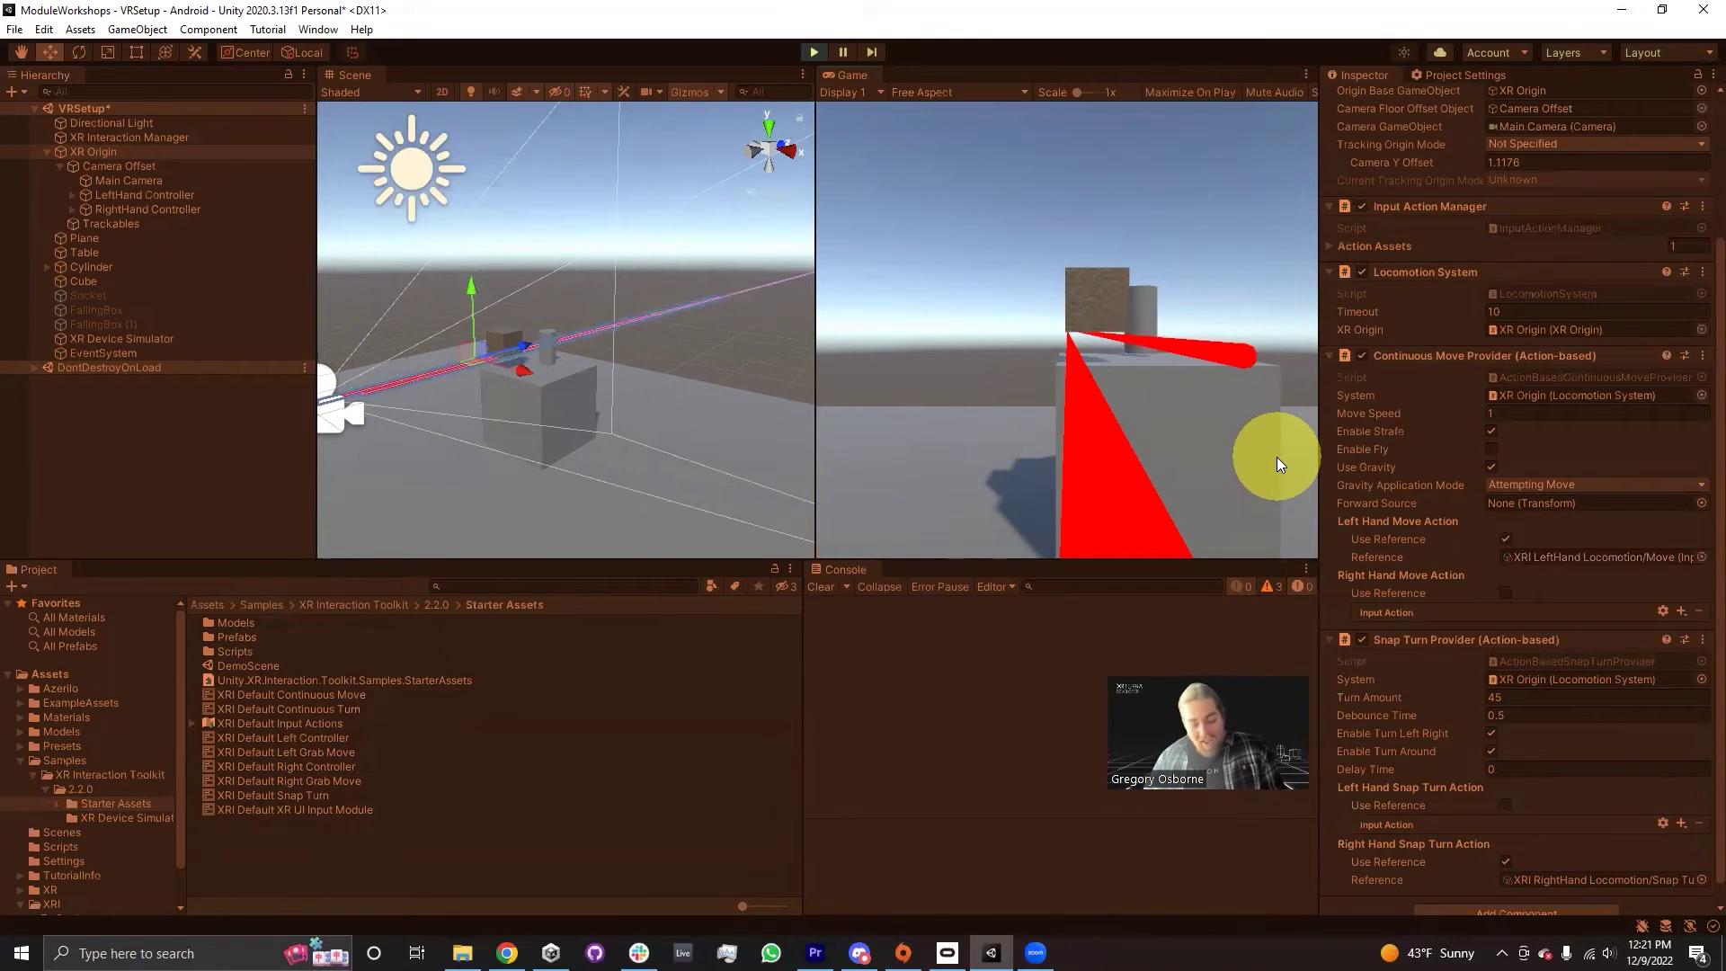
key("a")
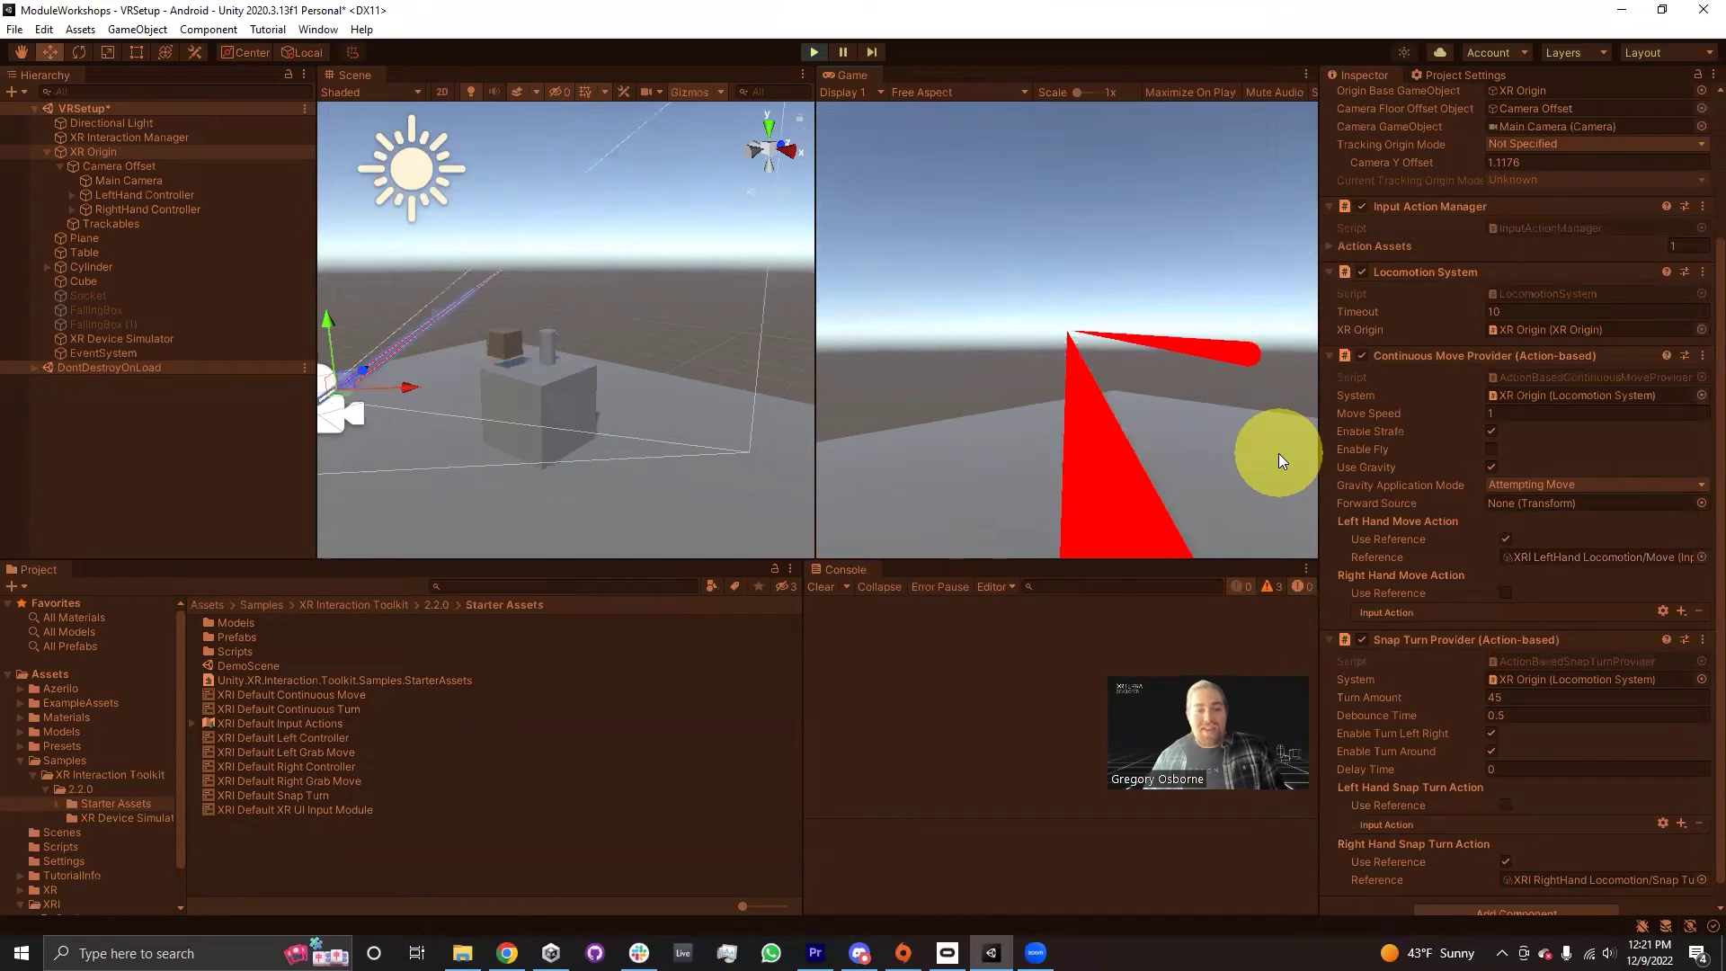
key("d")
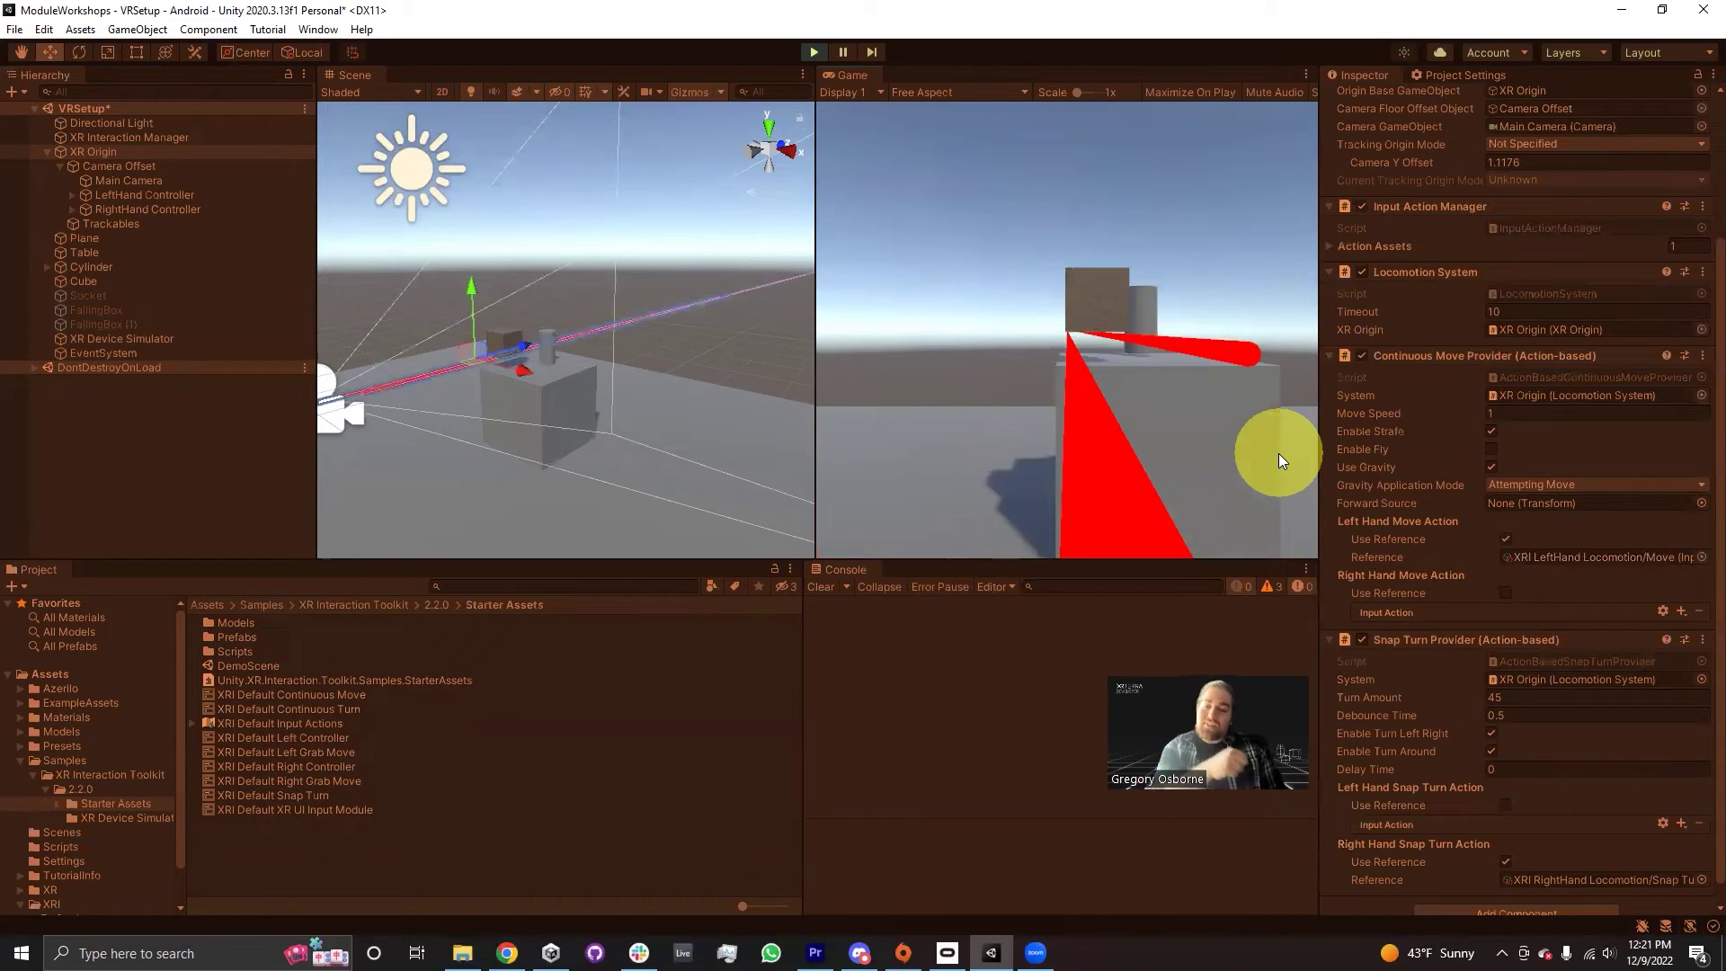
key("d")
key("a")
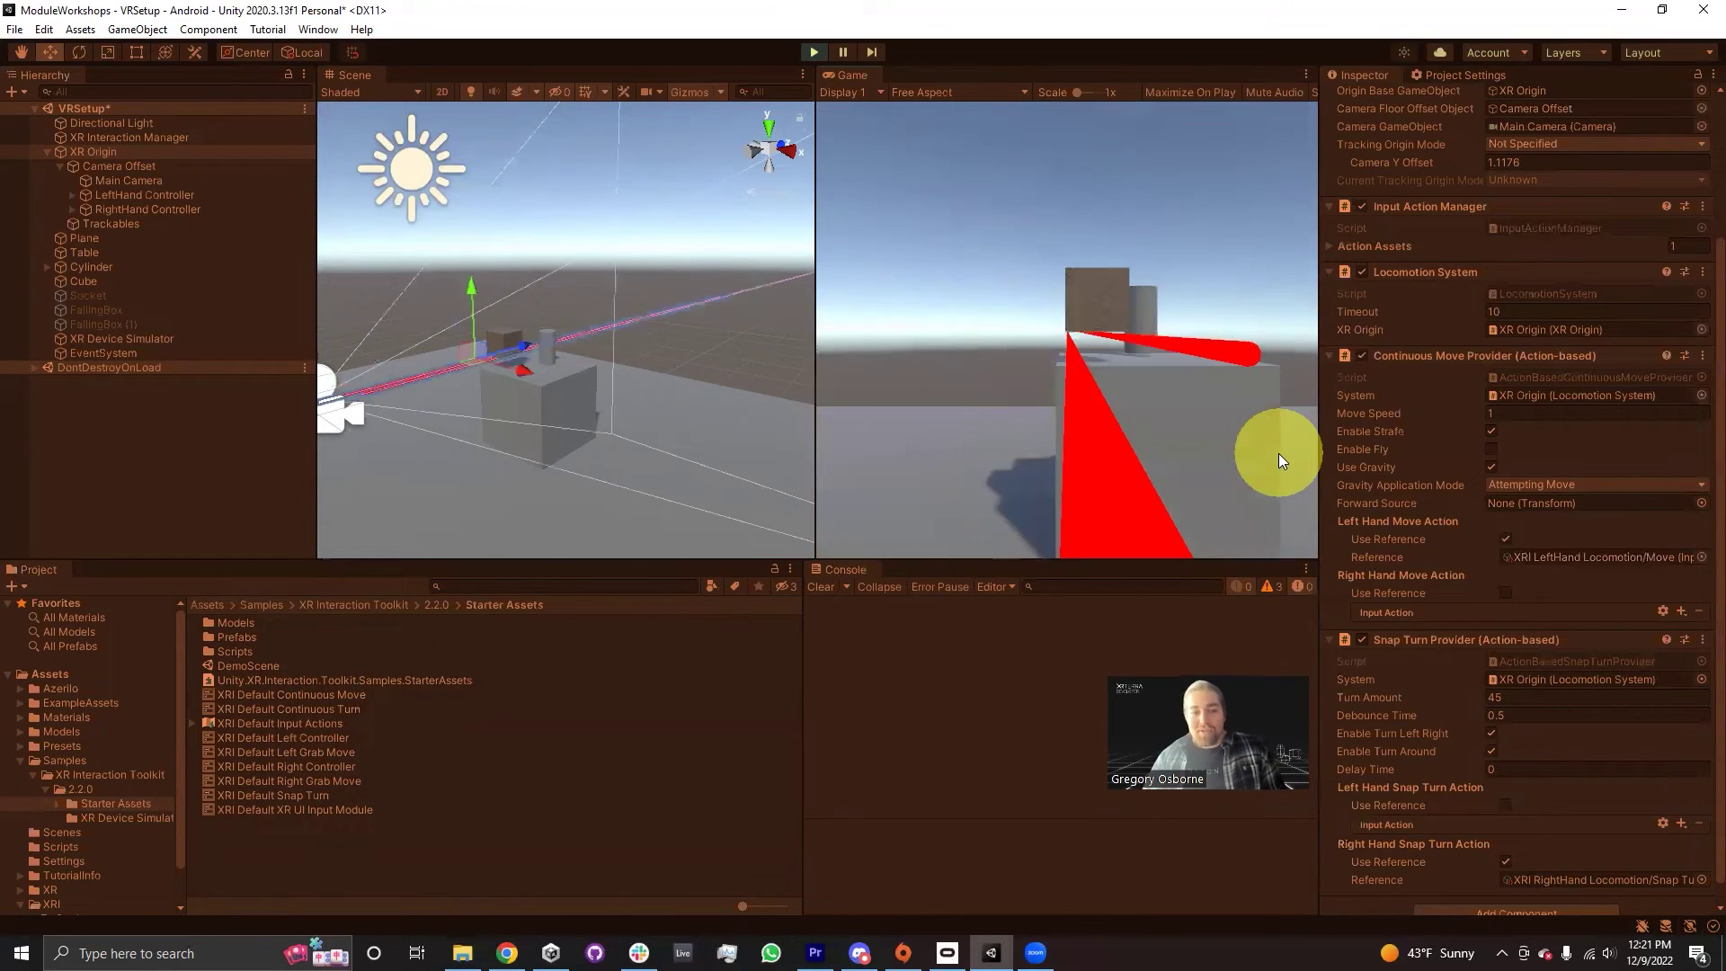
key("a")
key("d")
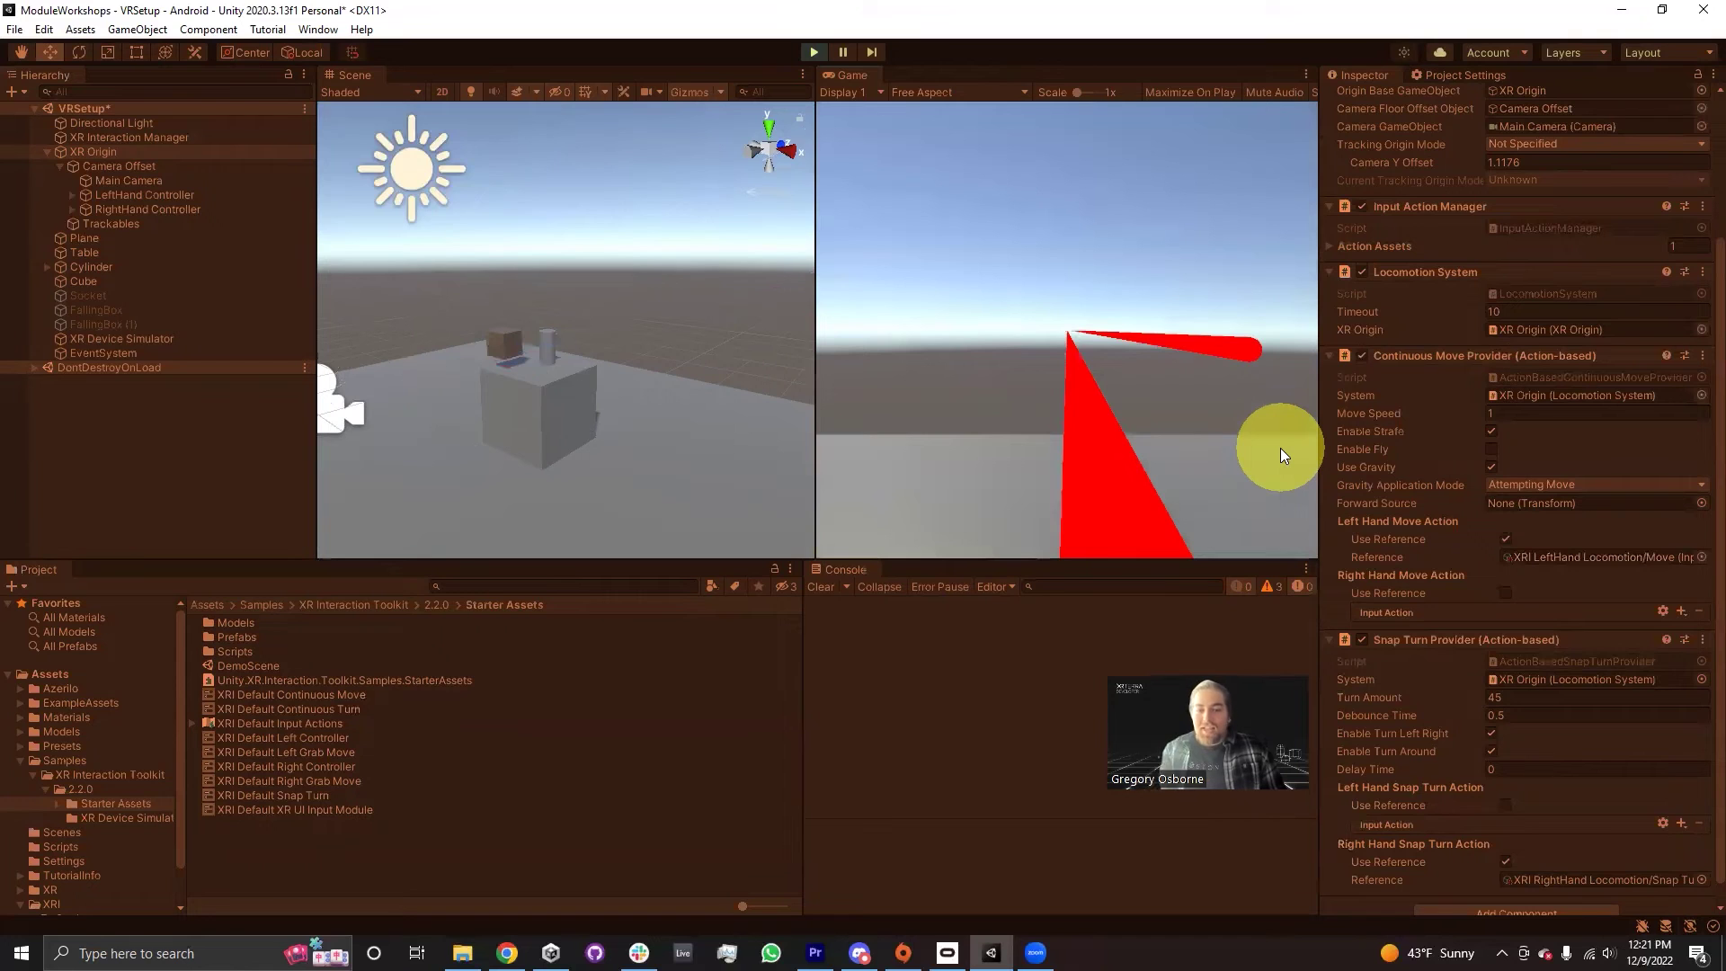
- Test the snap turn-around with the right-hand controller and stop the running scene
key("s")
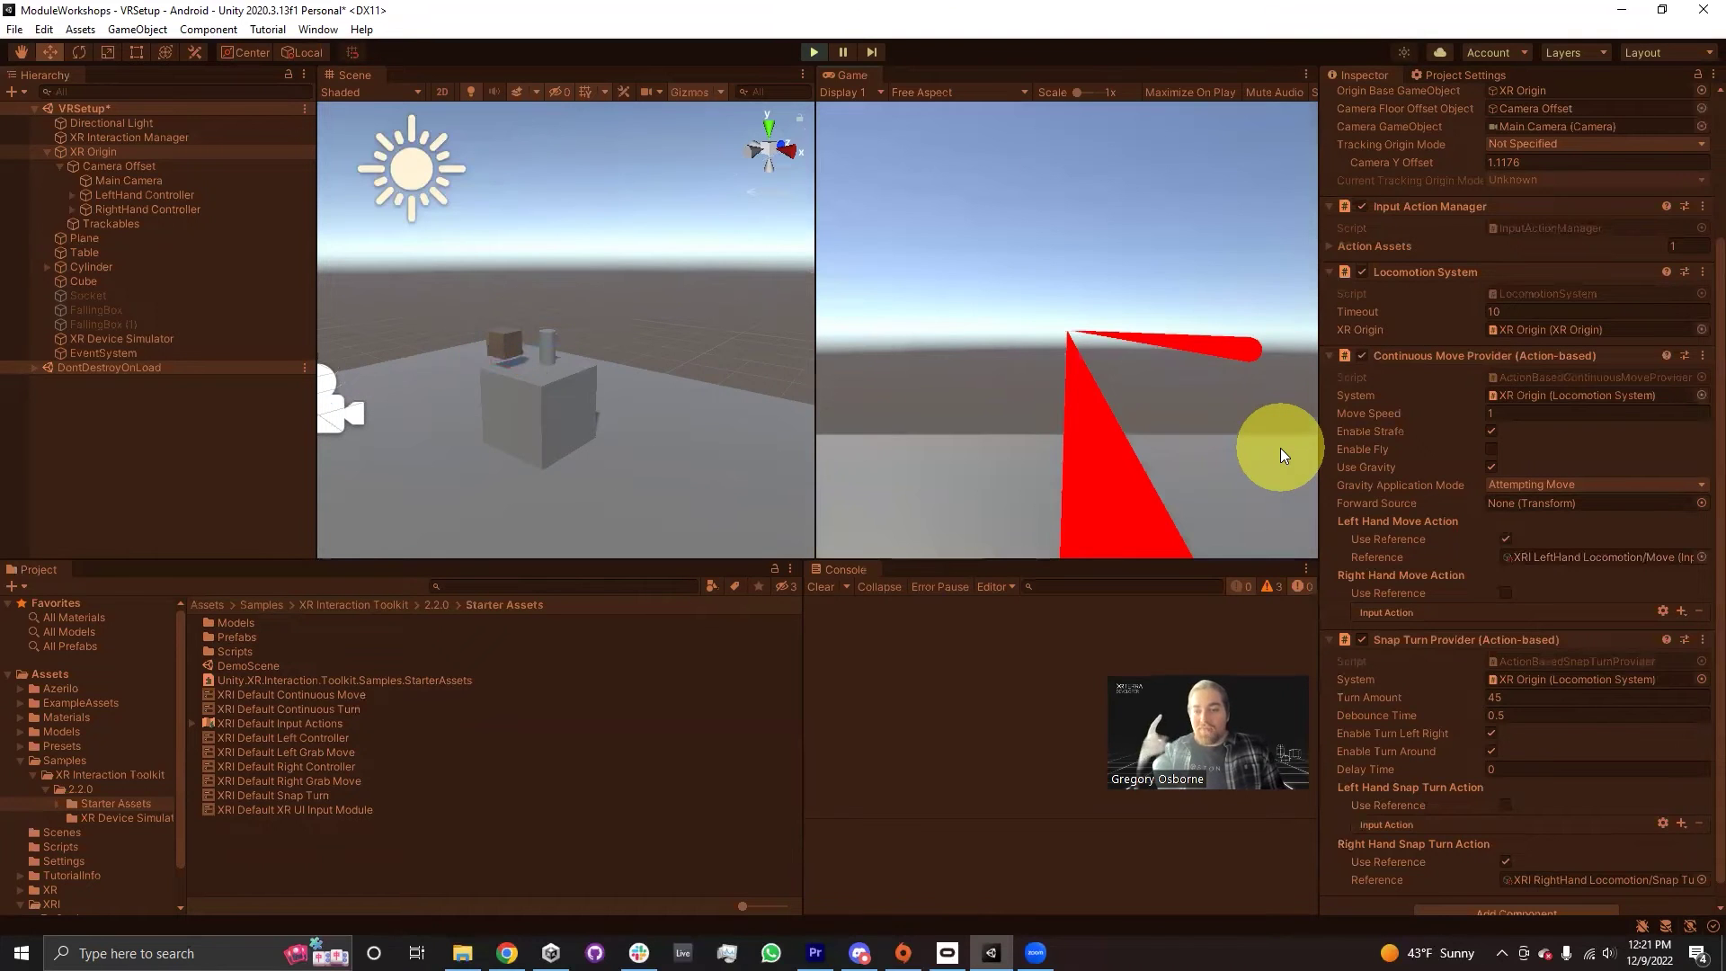
key("s")
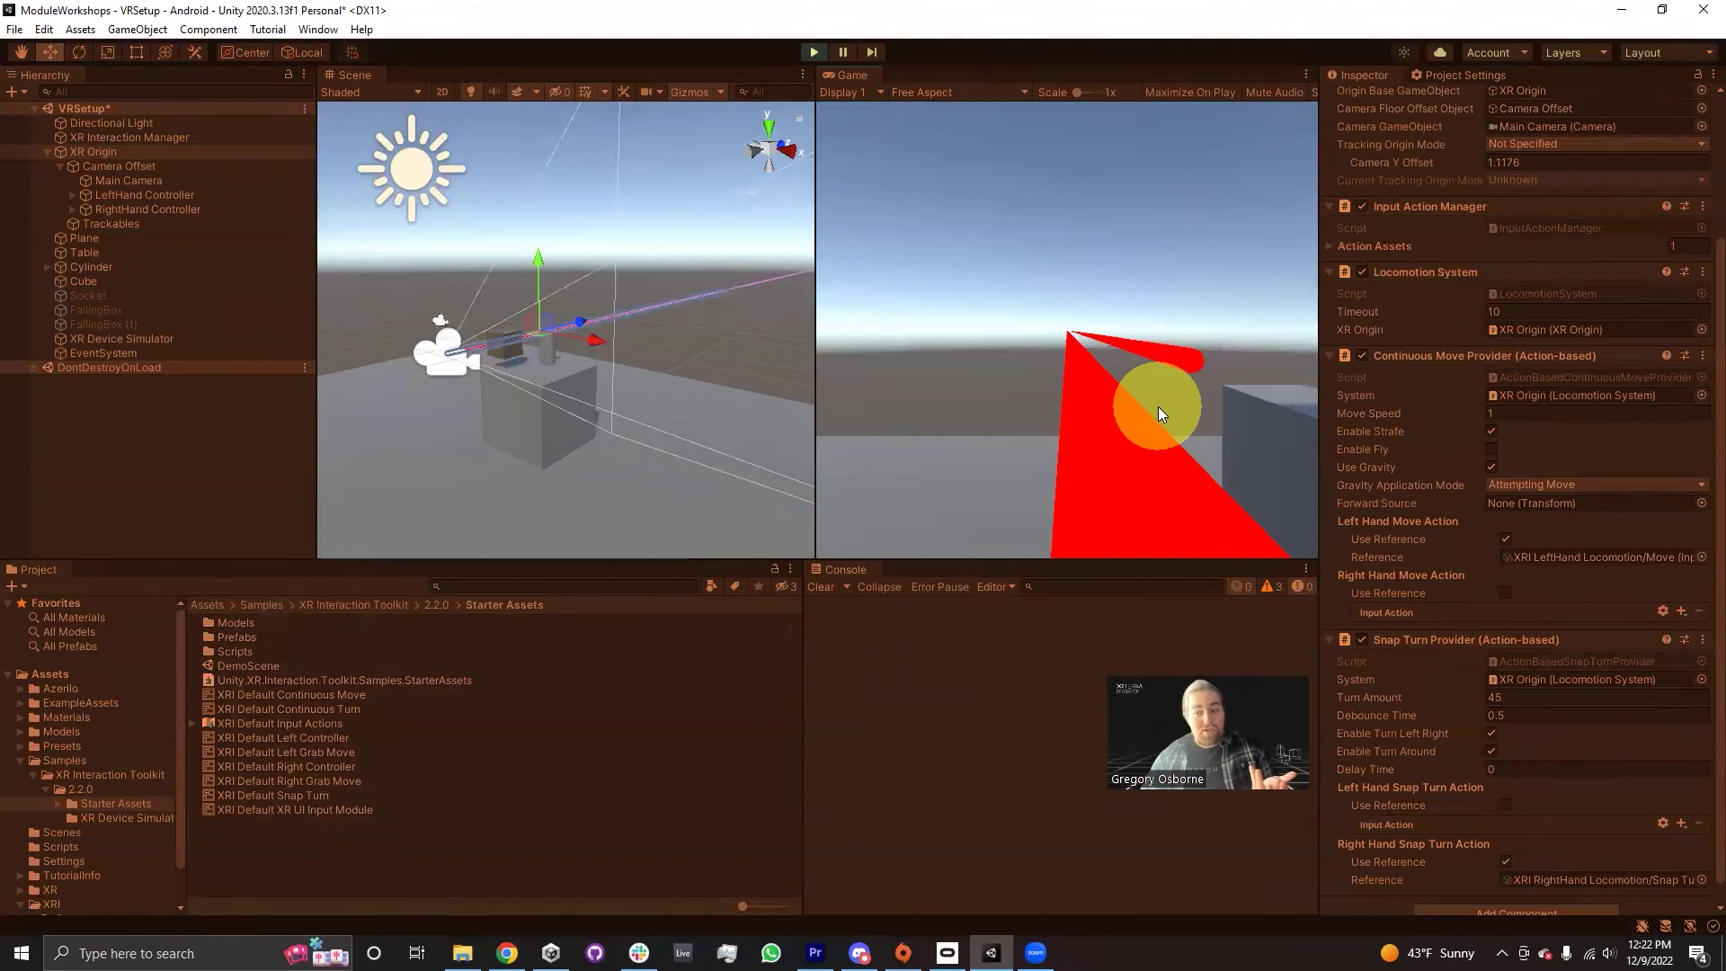
left_click(812, 56)
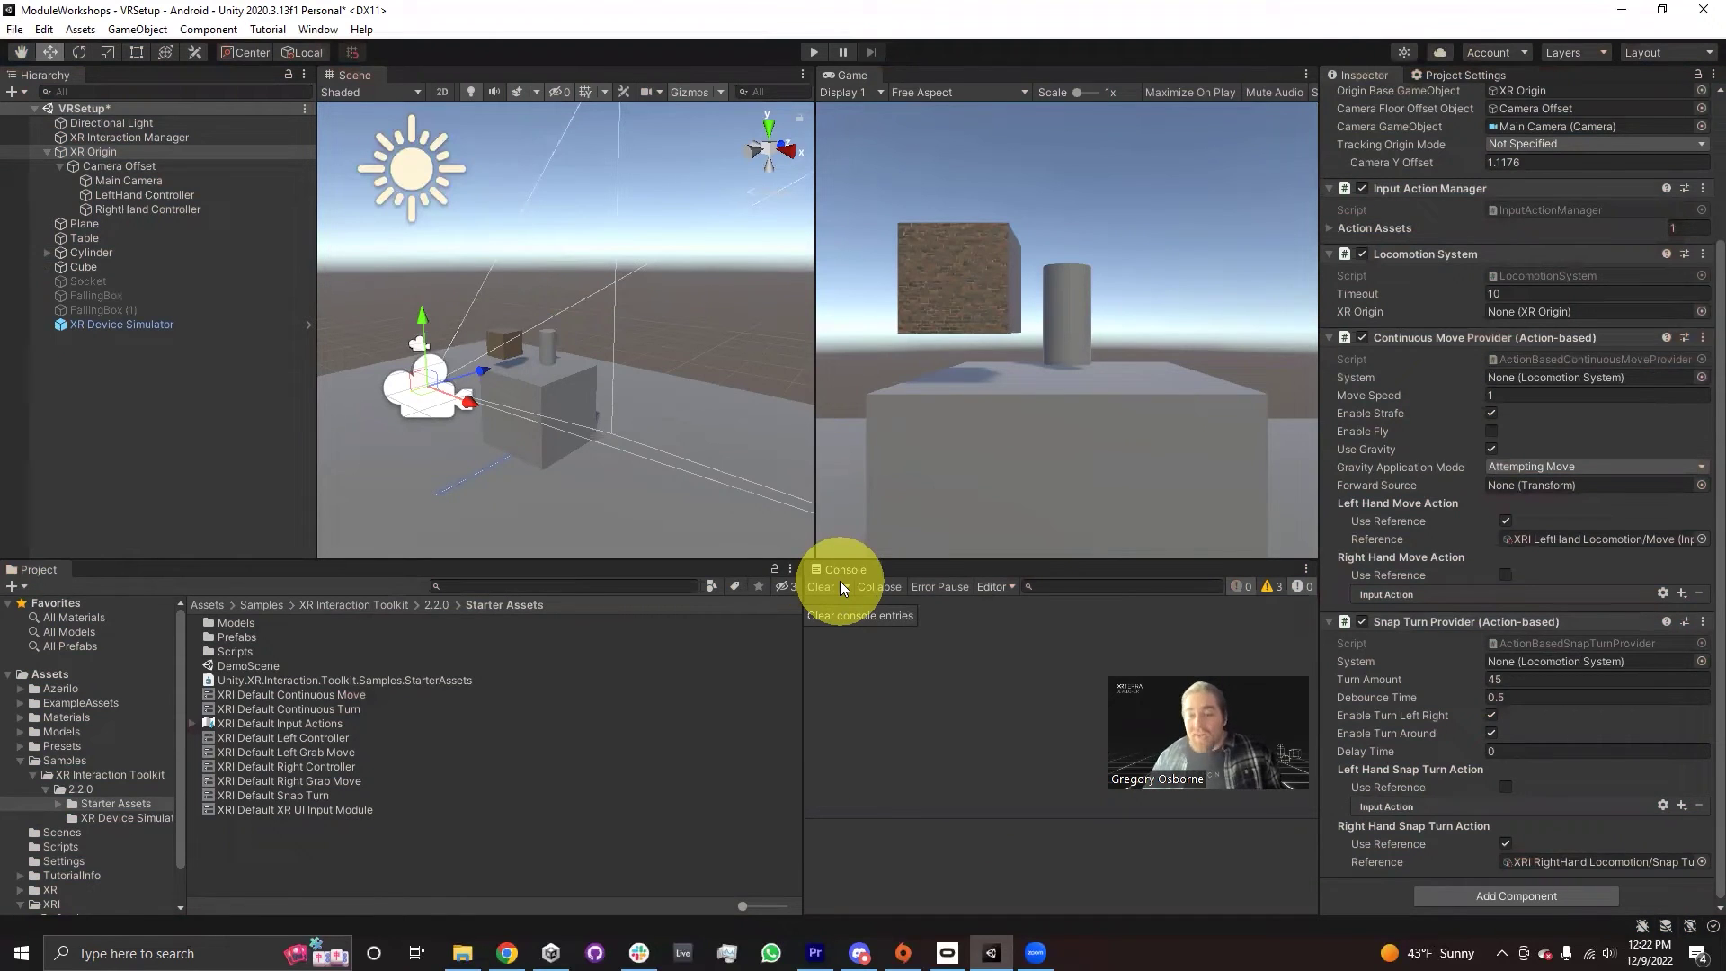
- Show the XR Device Simulator's input action list with enough width to read the full action names
left_click(109, 328)
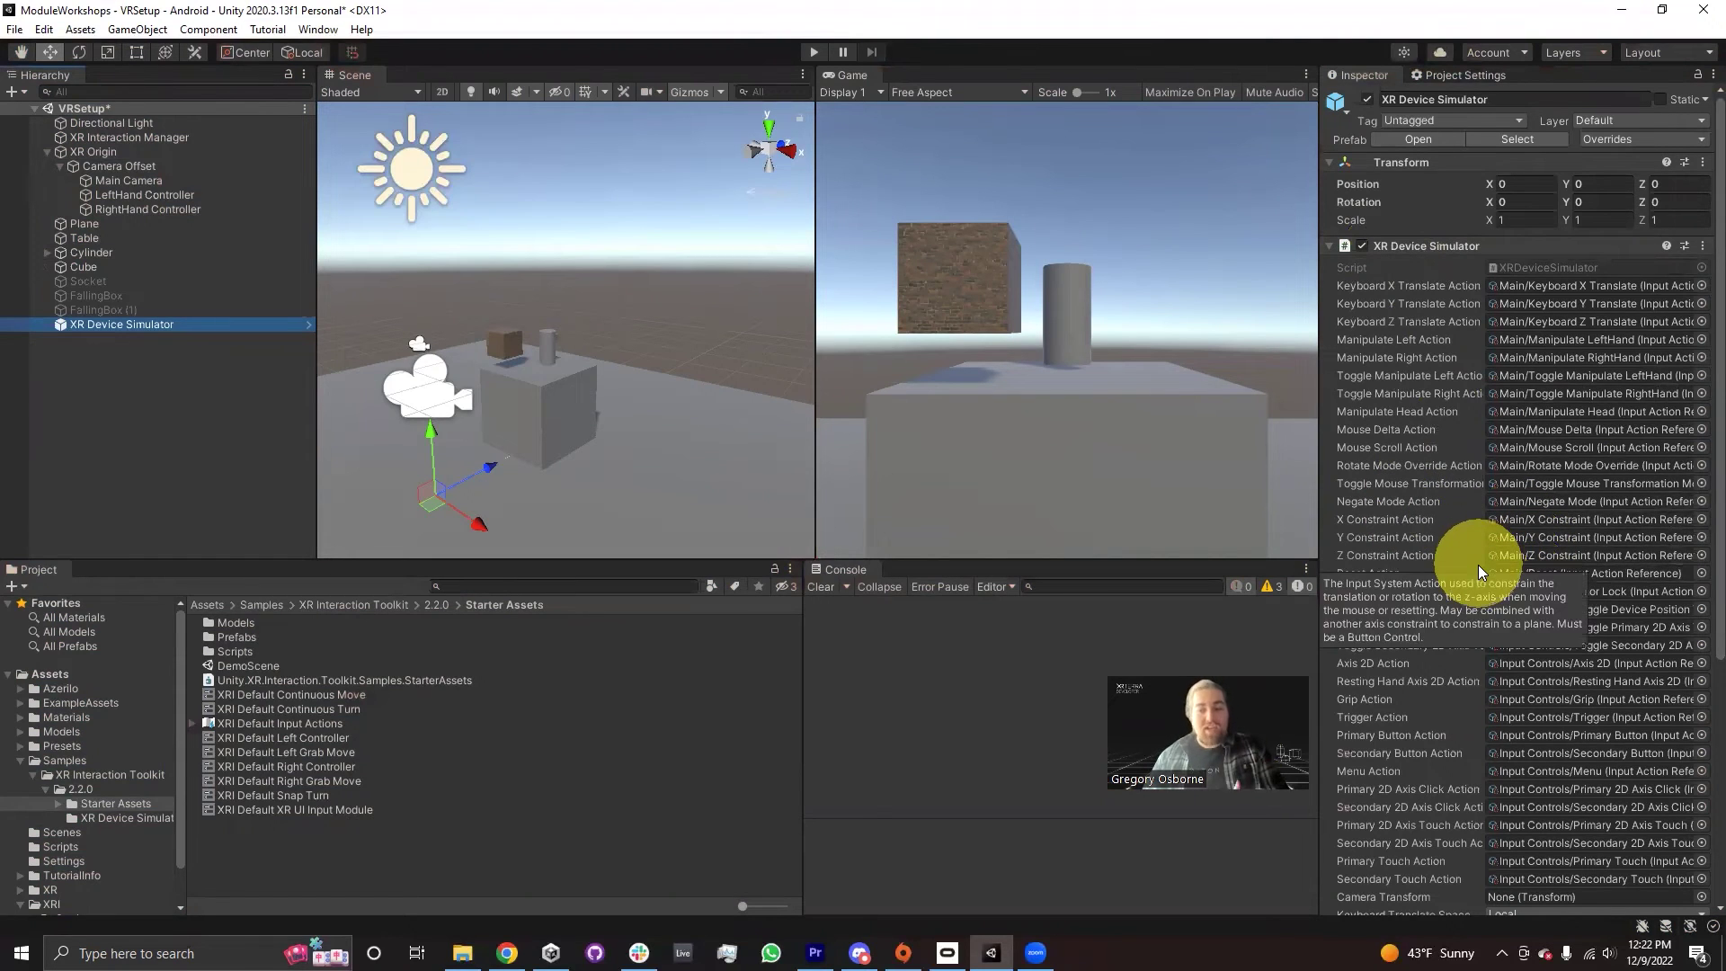
scroll(1579, 733, "down", 3)
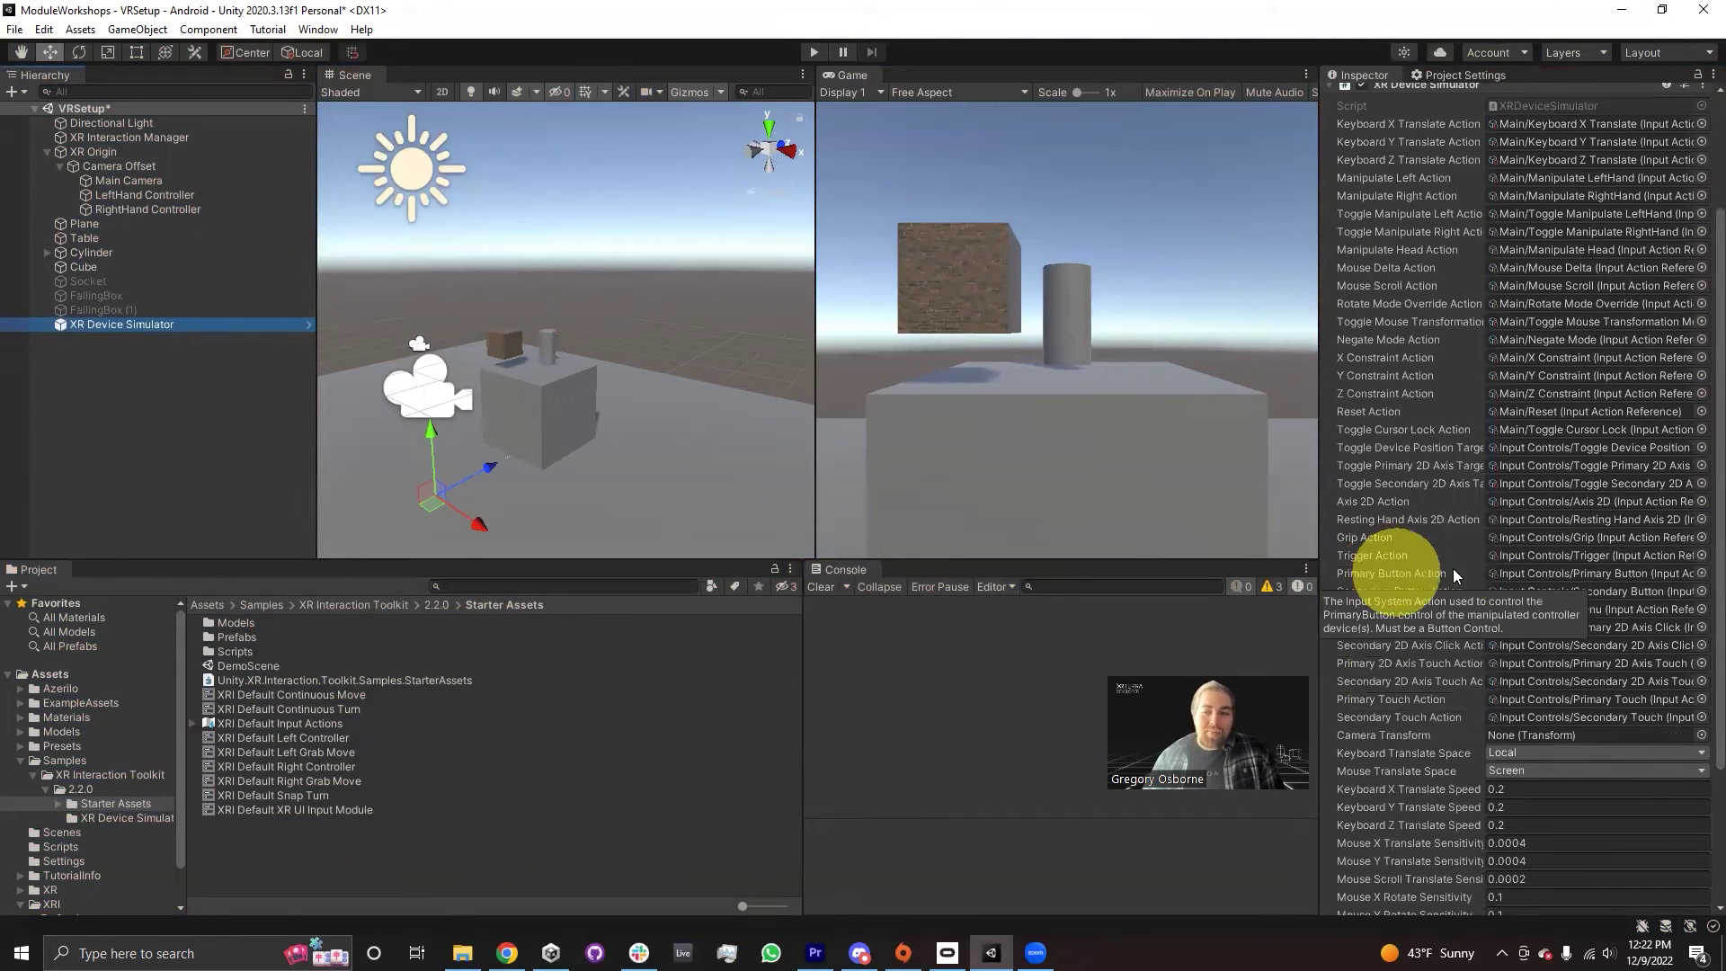
left_click_drag(1318, 494, 1234, 493)
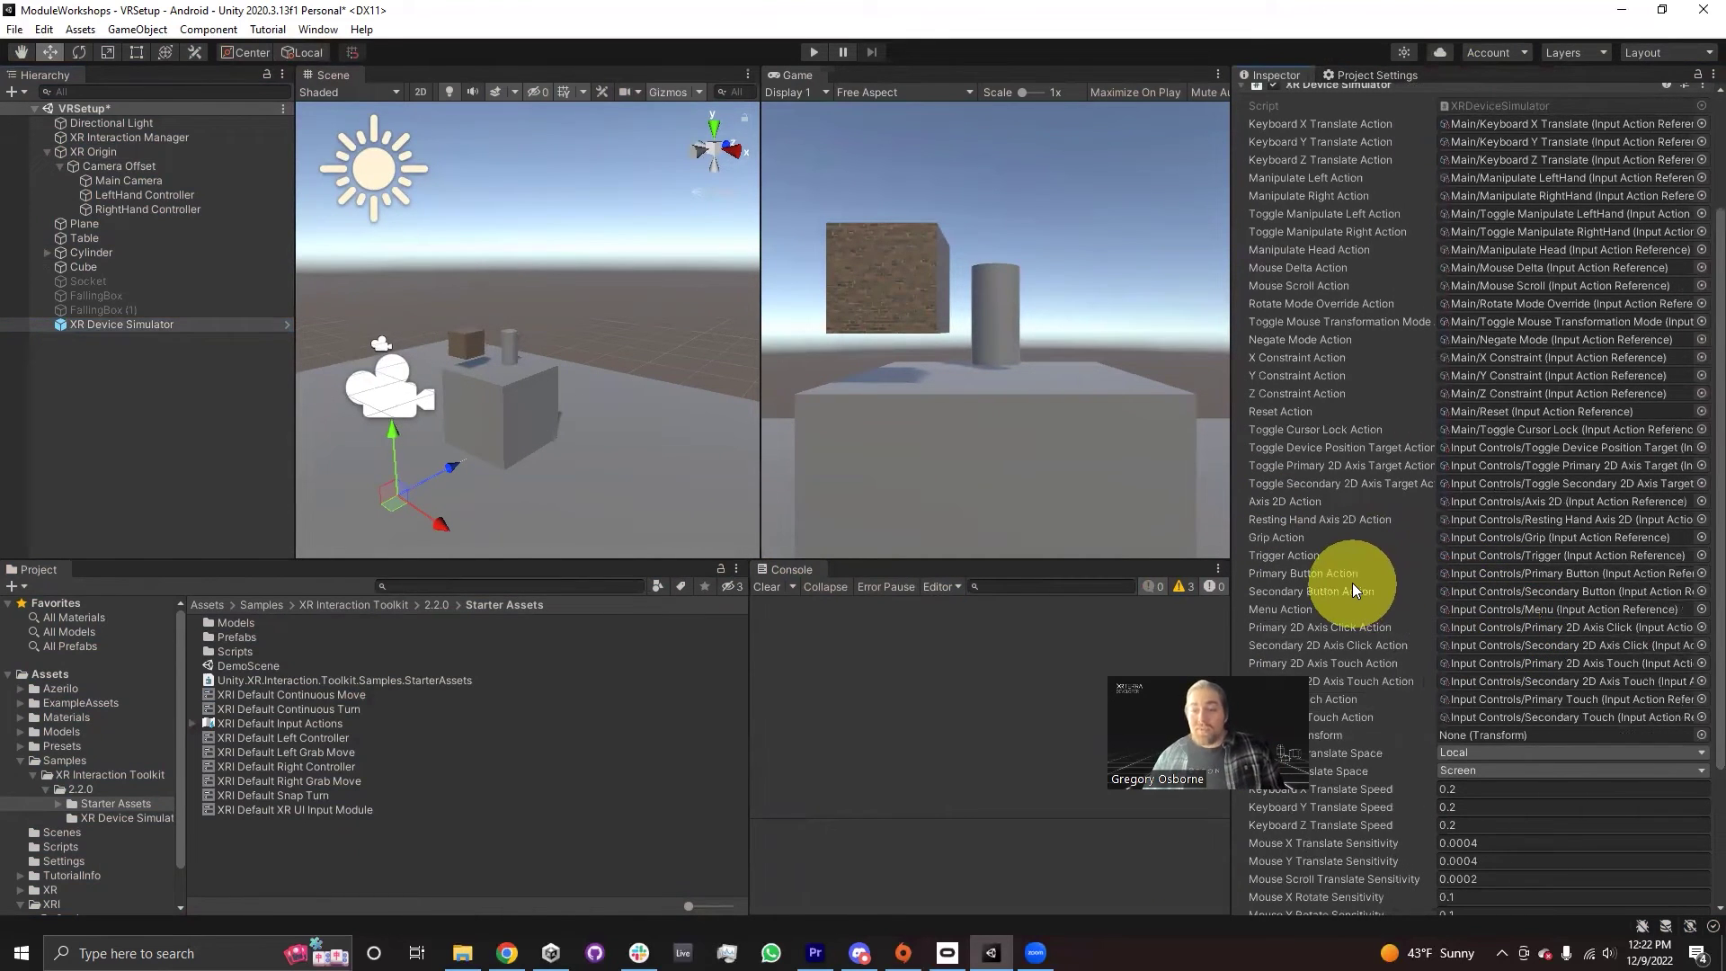
mouse_move(1352, 582)
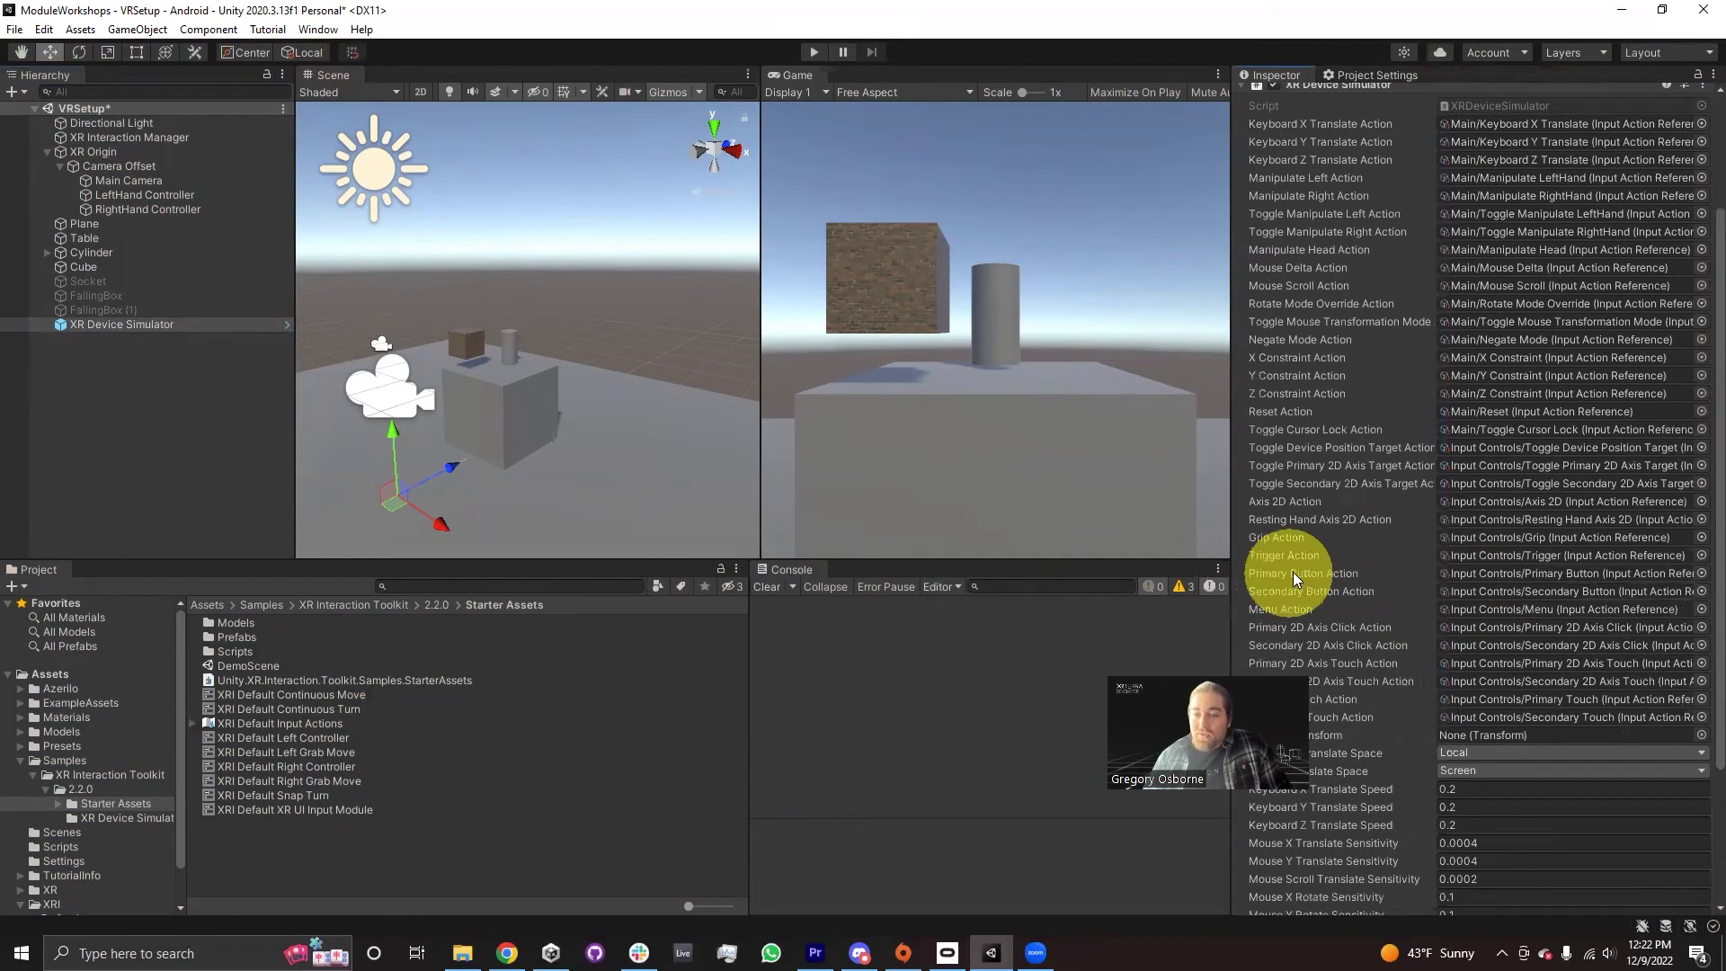
- Open the simulator's Primary Button action reference and check the key bindings of the Primary Button and Secondary Button actions
double_click(1511, 575)
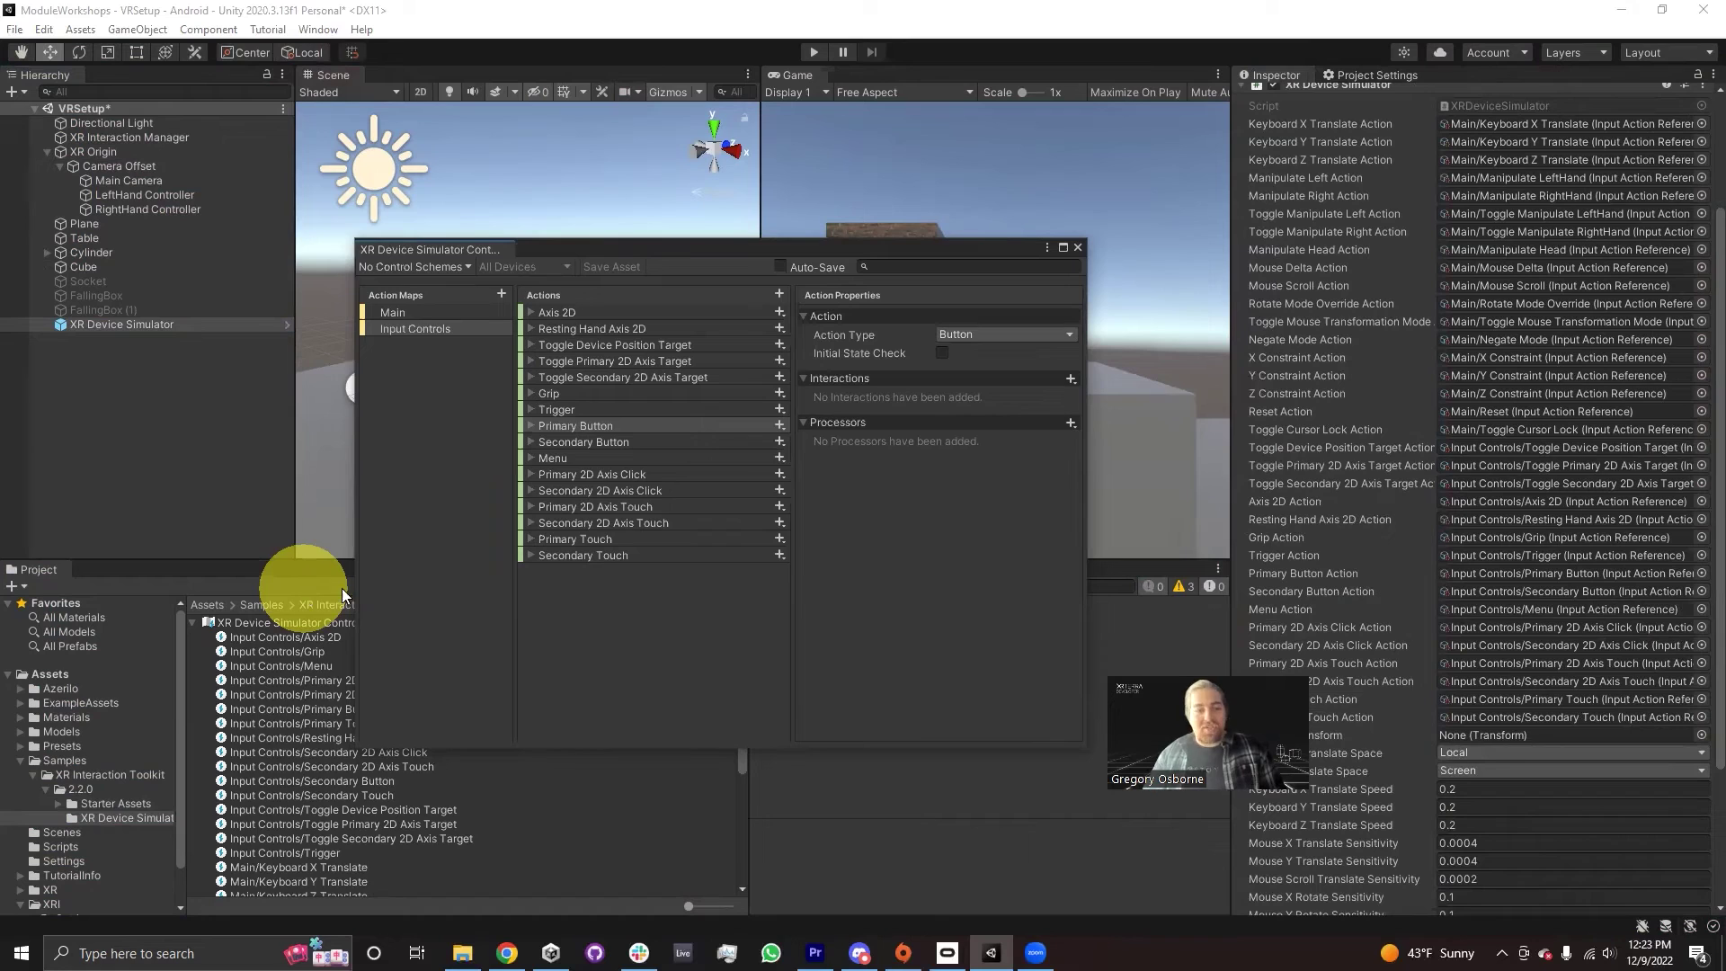
left_click(530, 425)
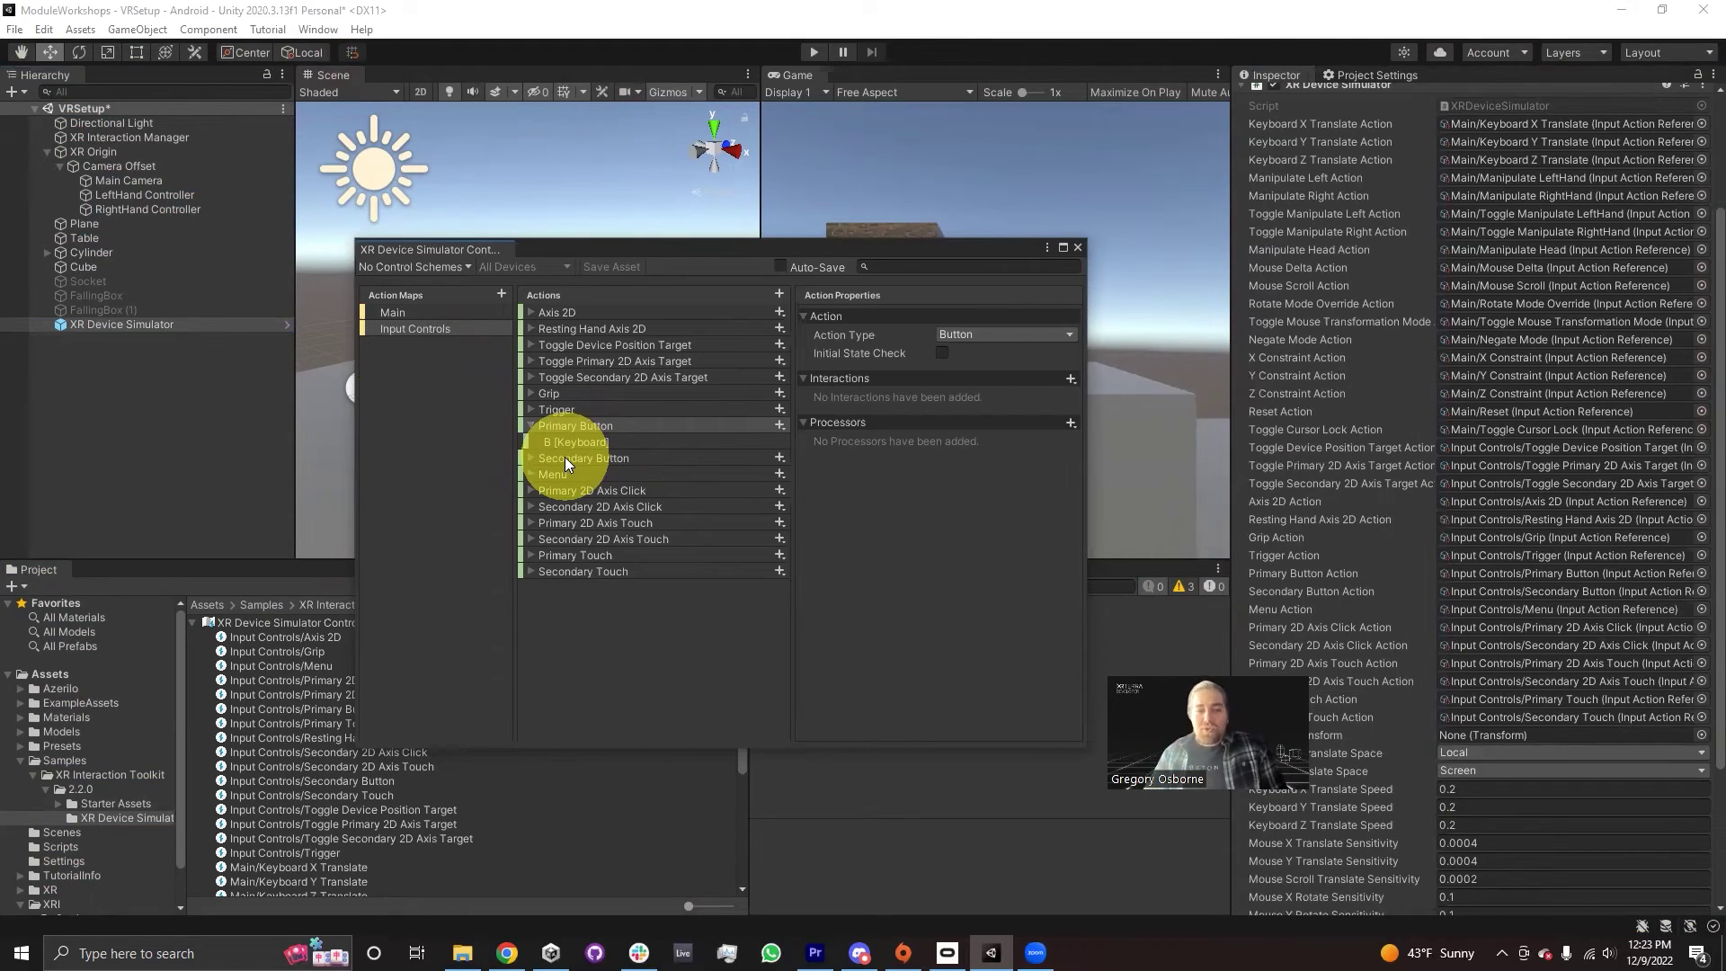
left_click(571, 444)
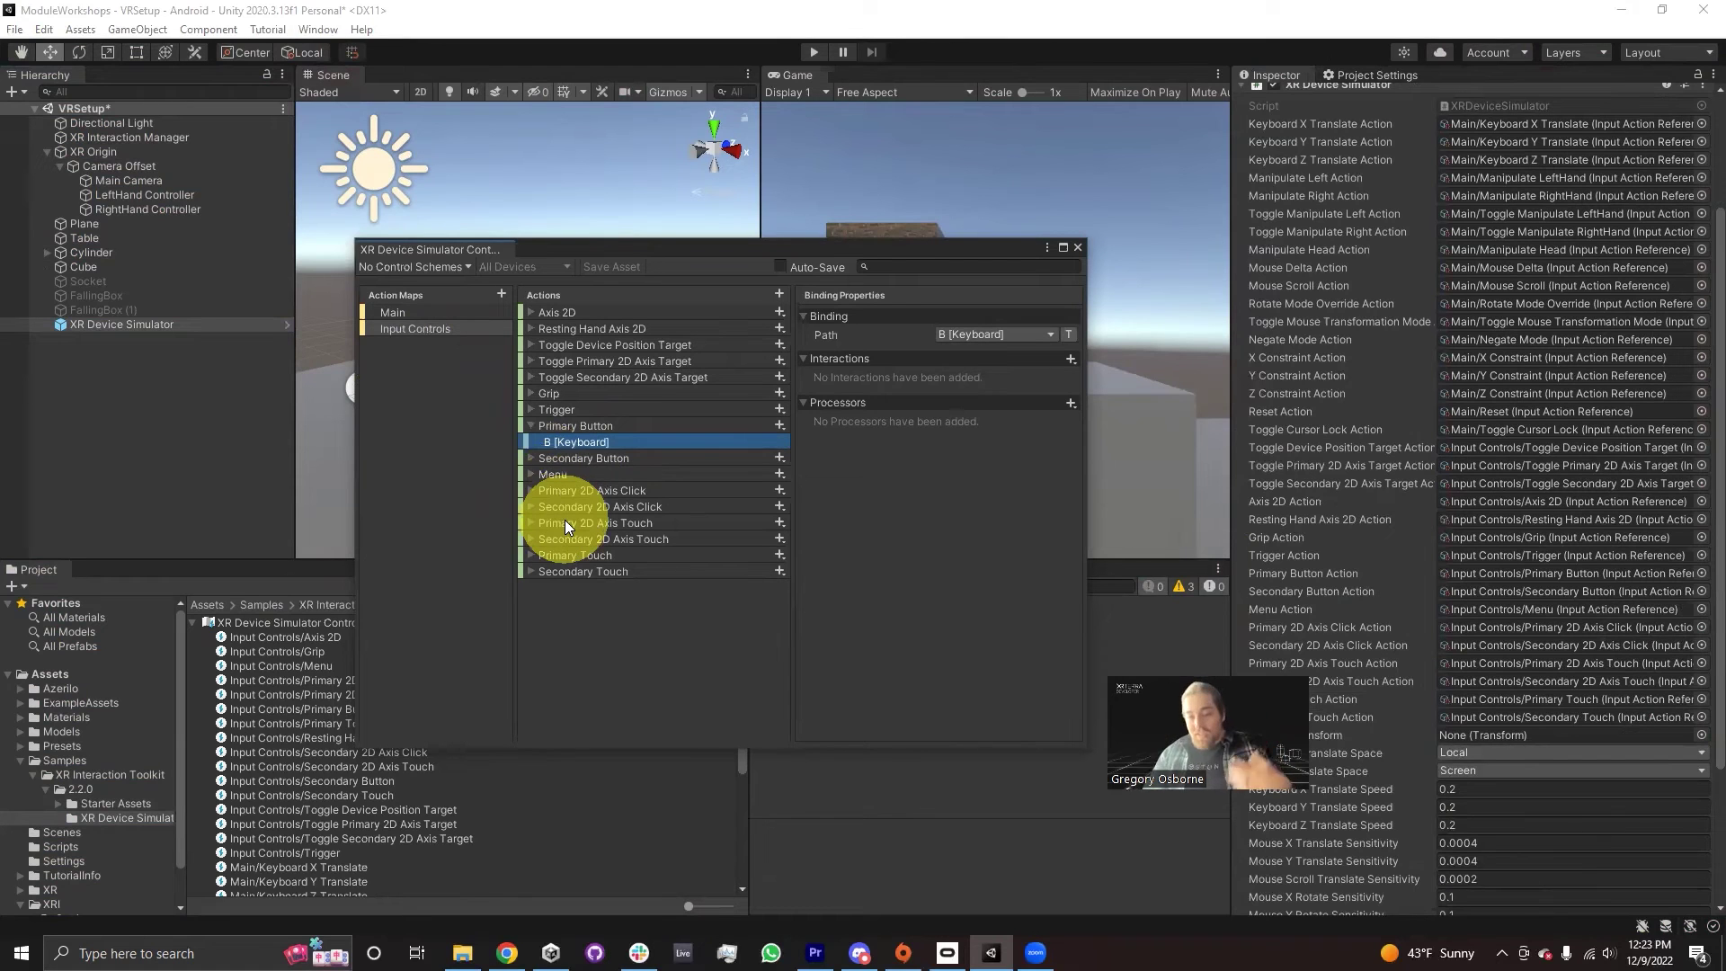
left_click(529, 458)
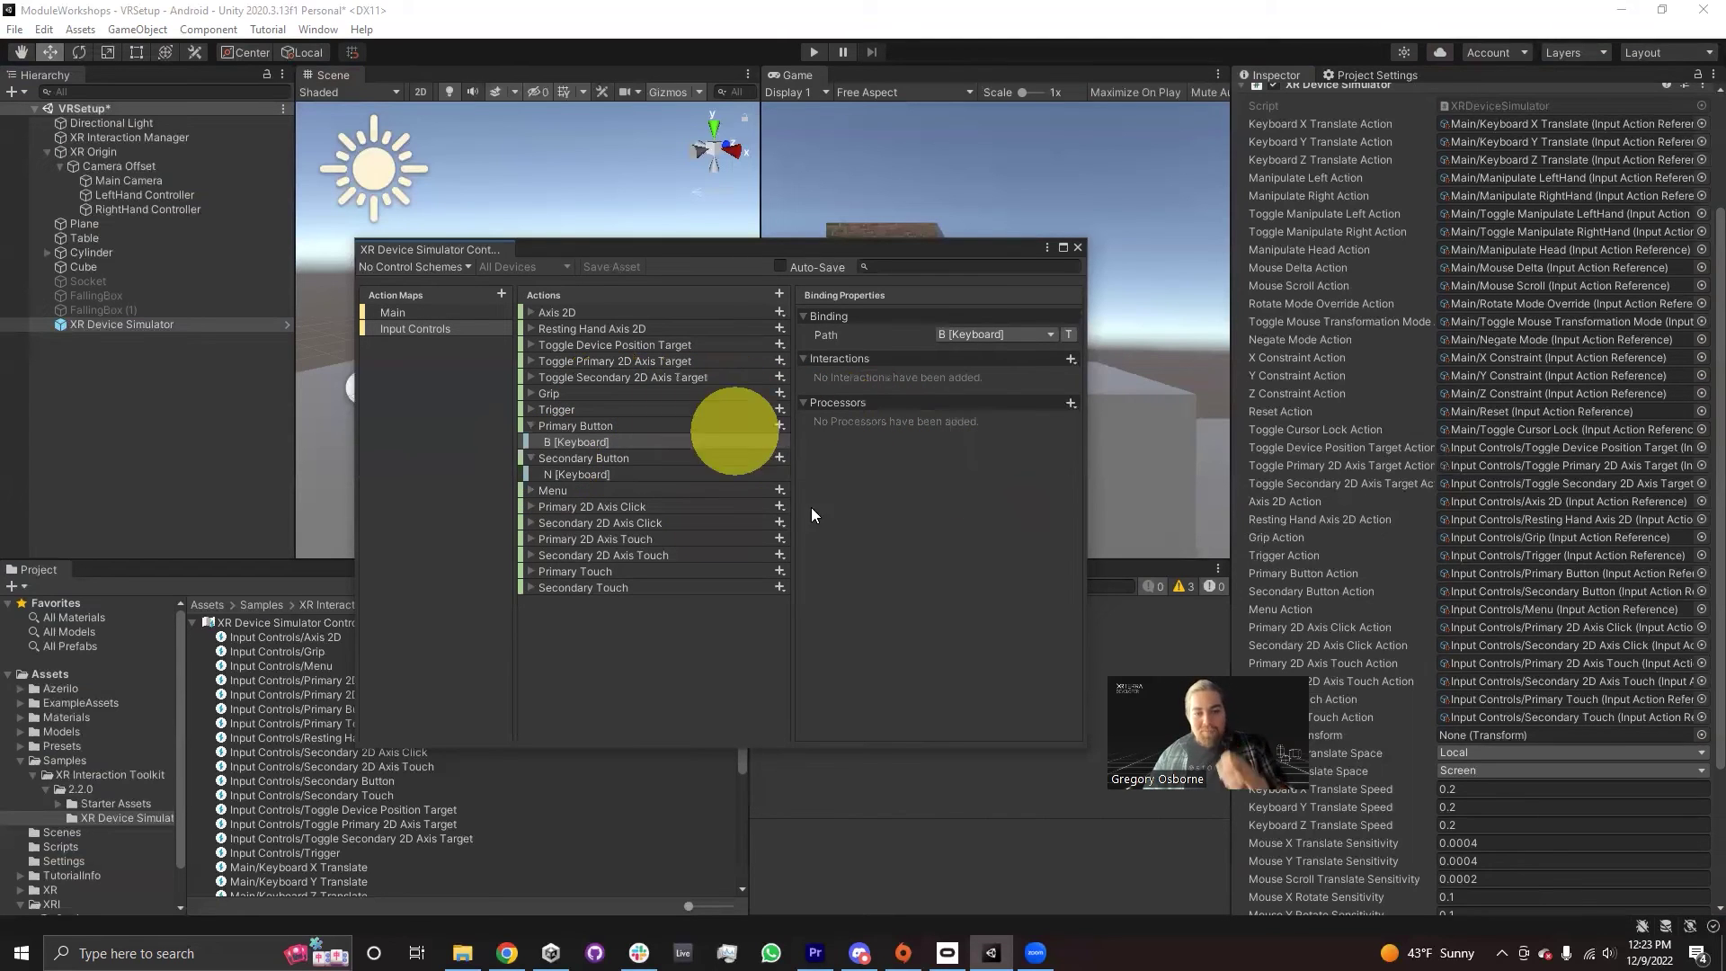
left_click(1078, 247)
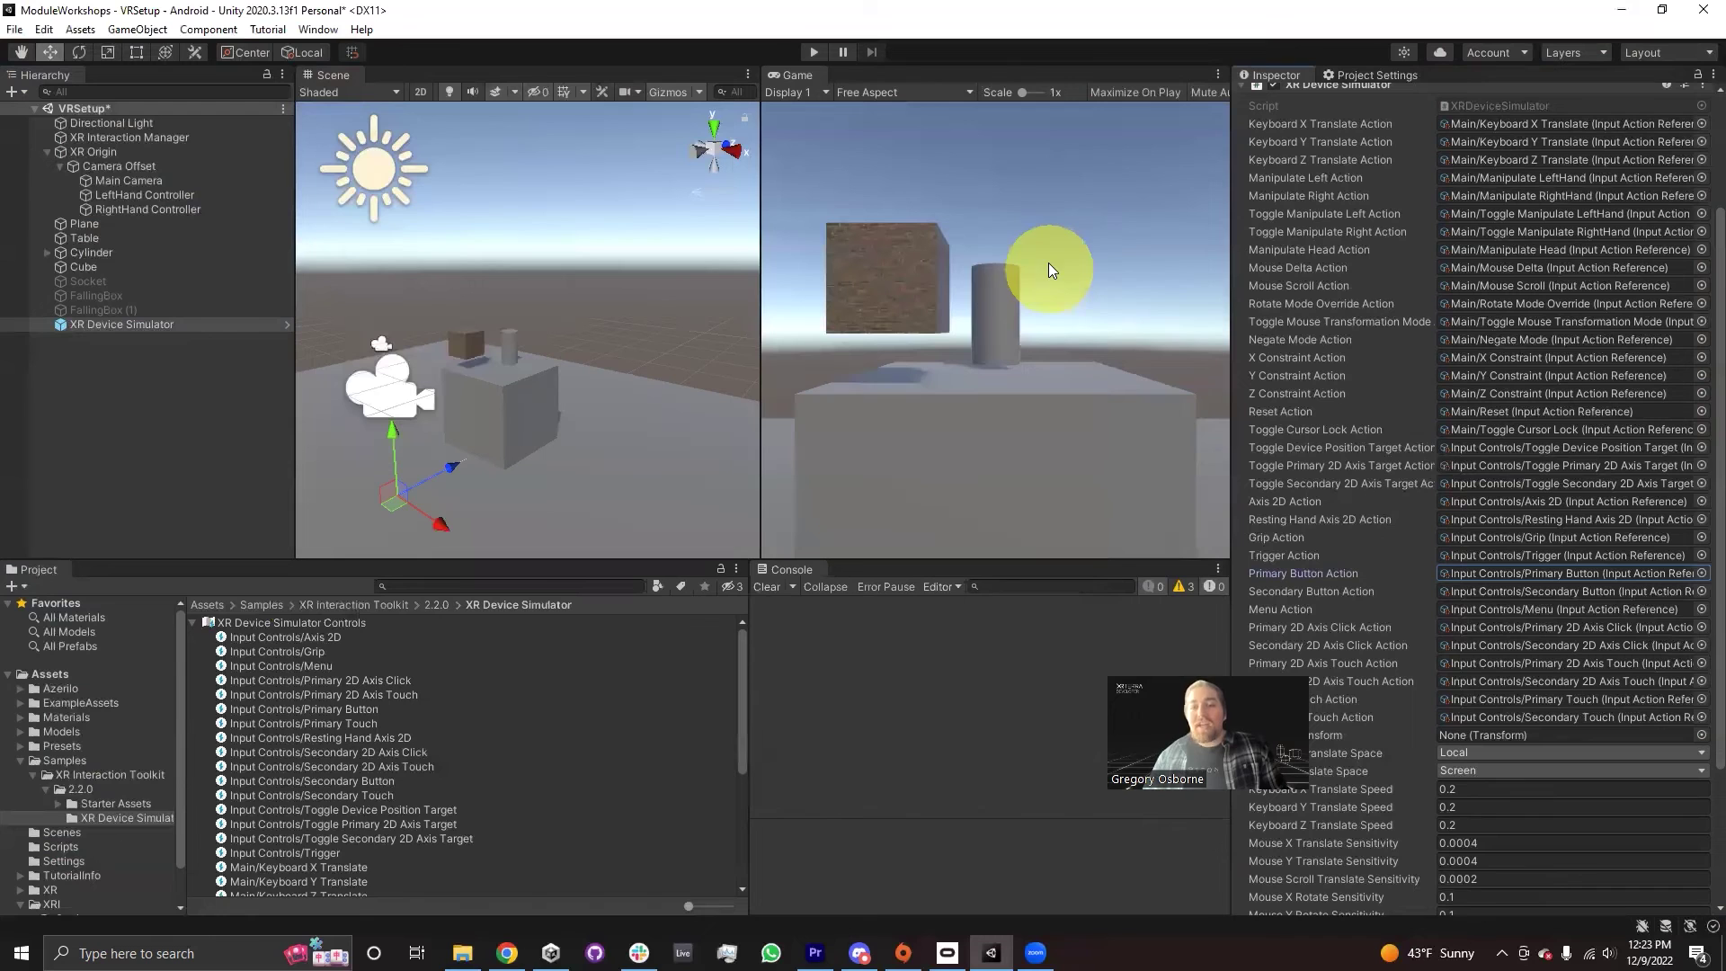
- Run the scene and test moving the simulated right-hand controller in the Game view
left_click(813, 52)
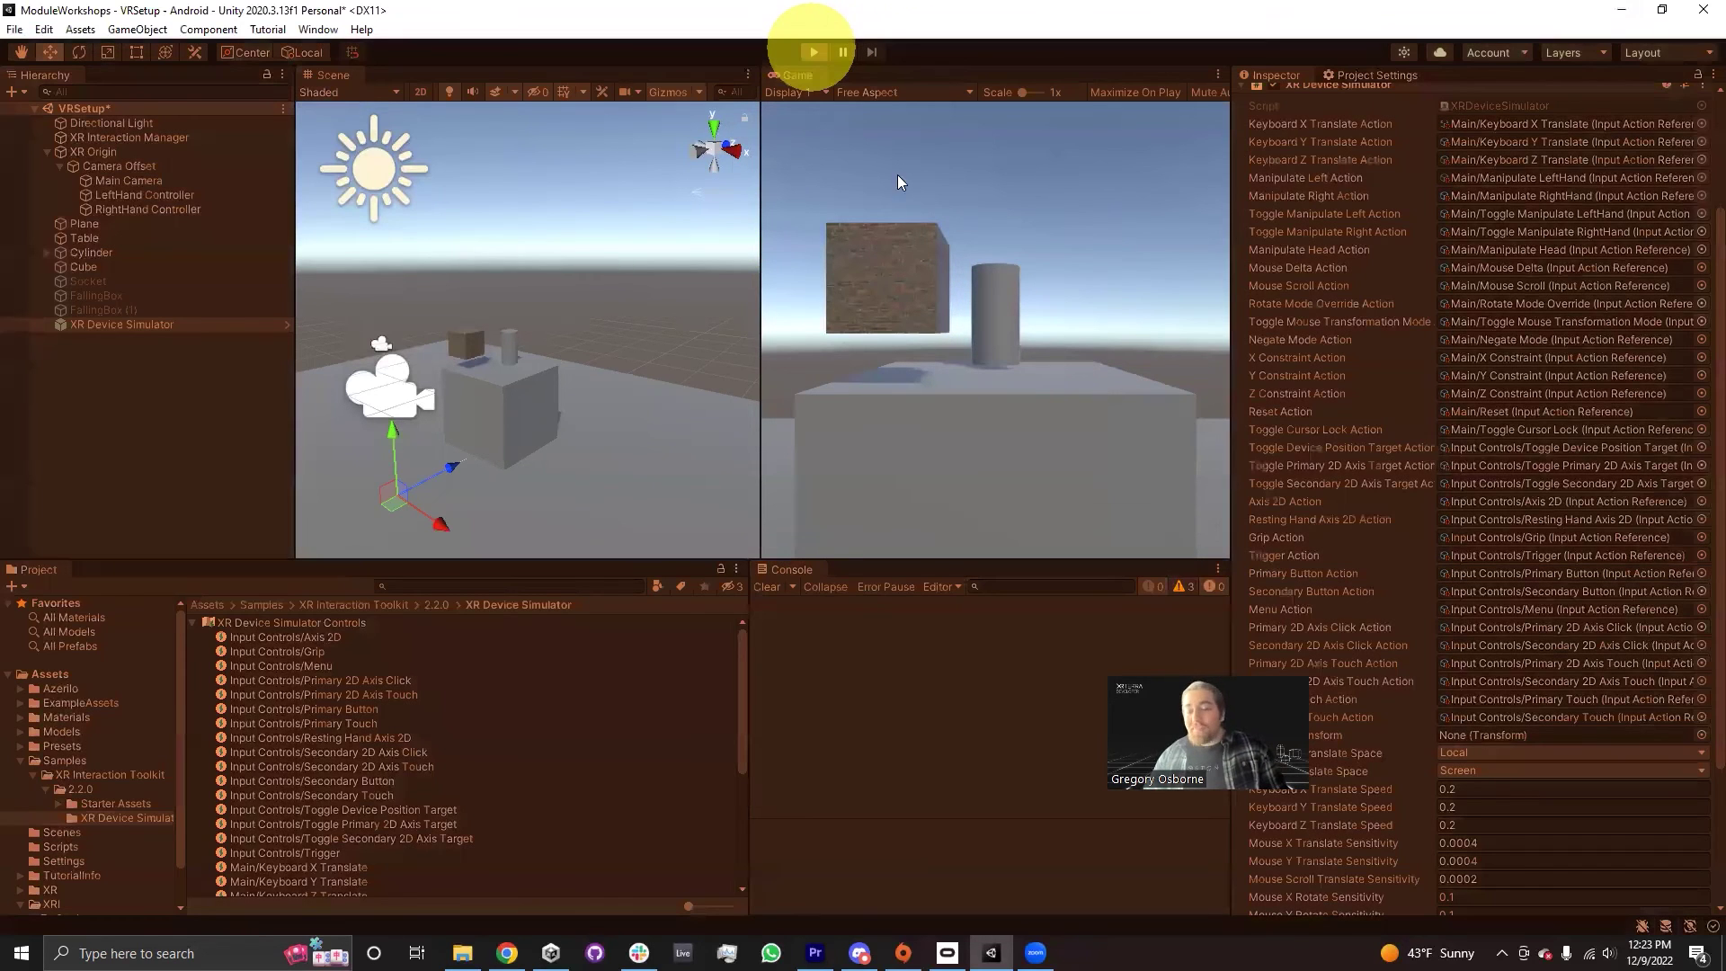
left_click(926, 232)
left_click(1063, 429)
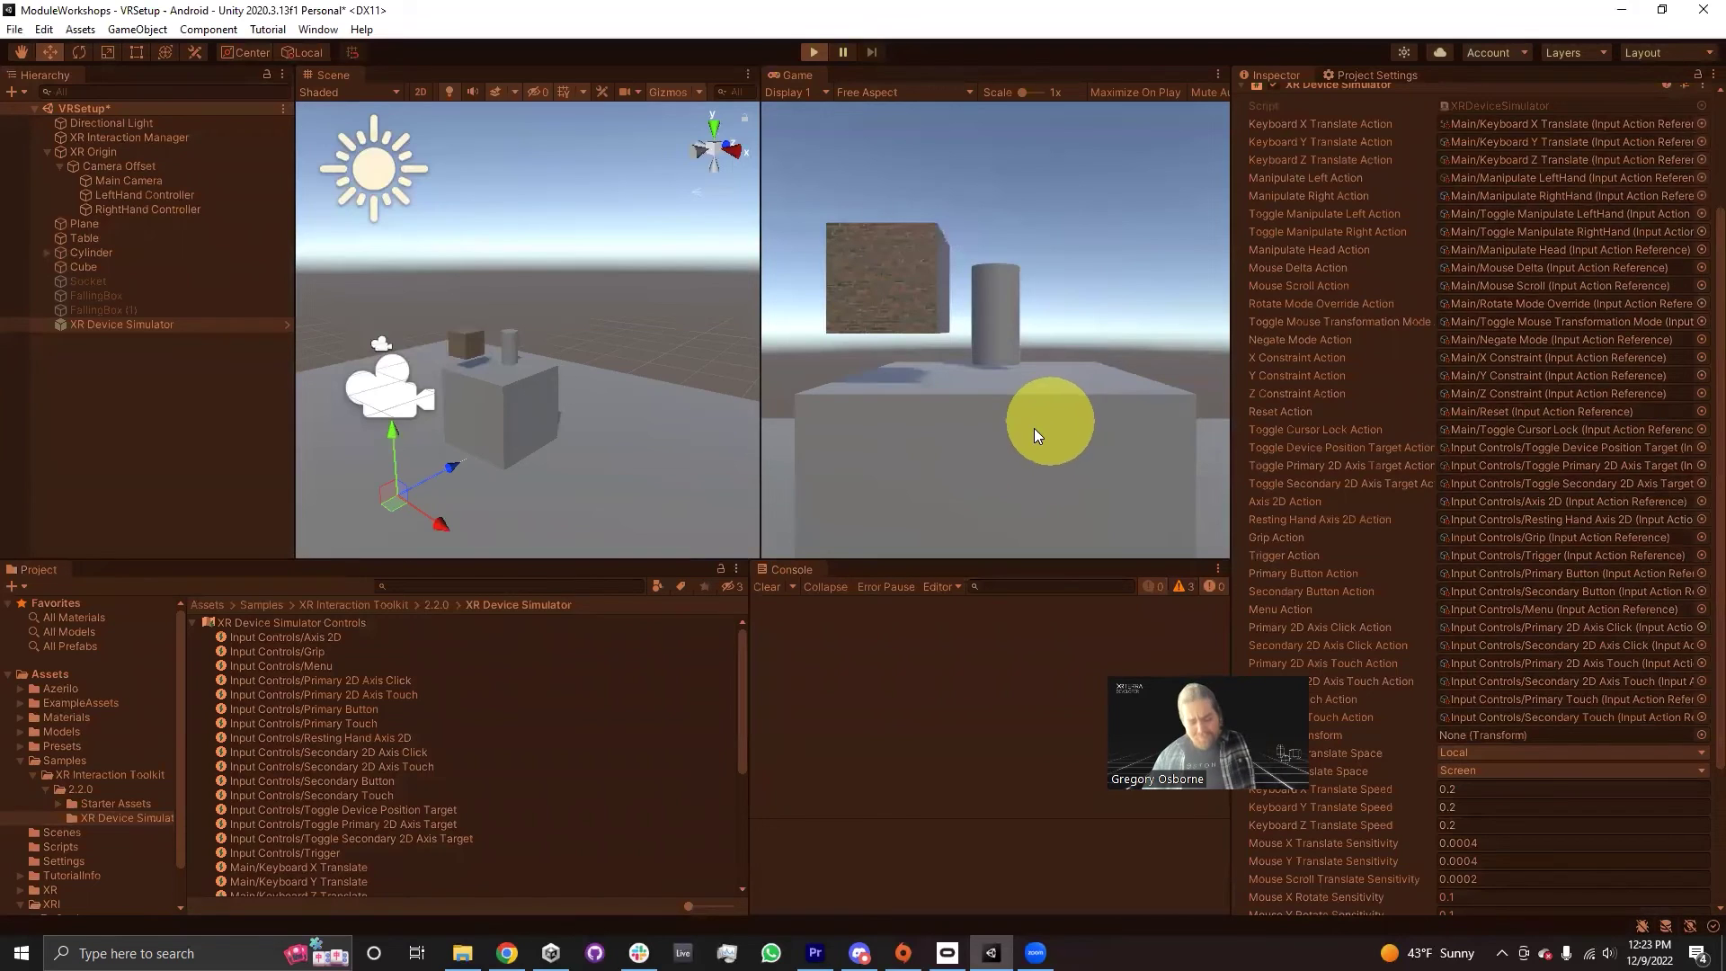
left_click_drag(1013, 404, 1227, 378)
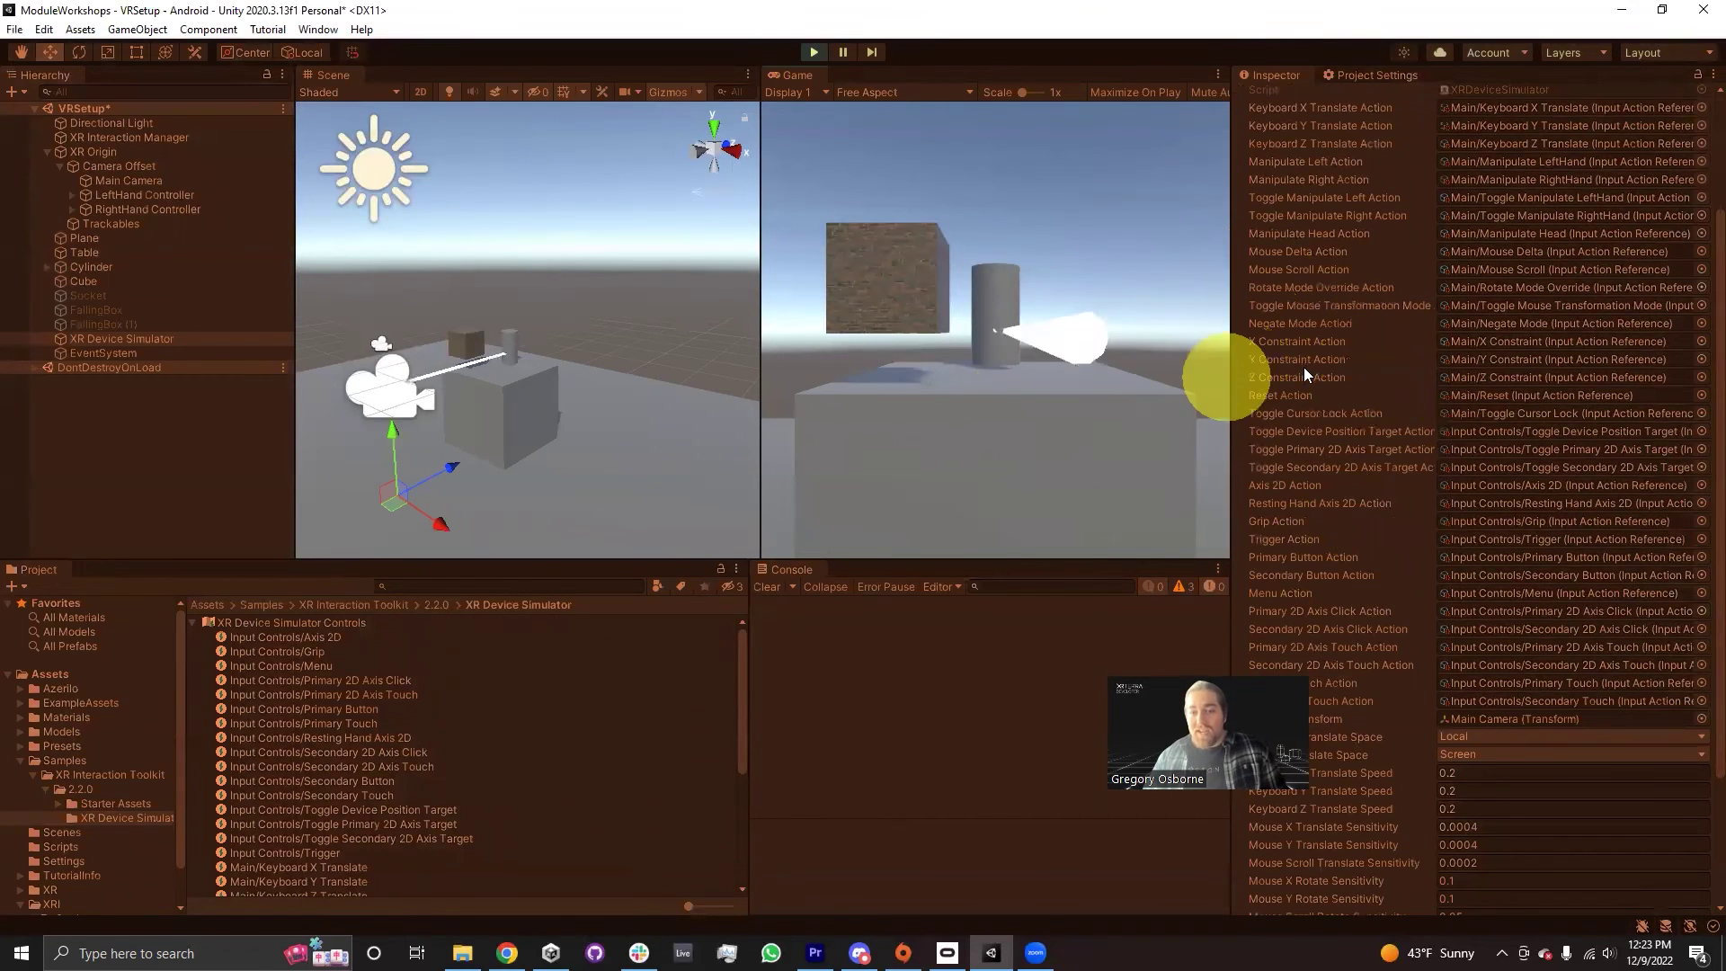
scroll(1299, 369, "up", 3)
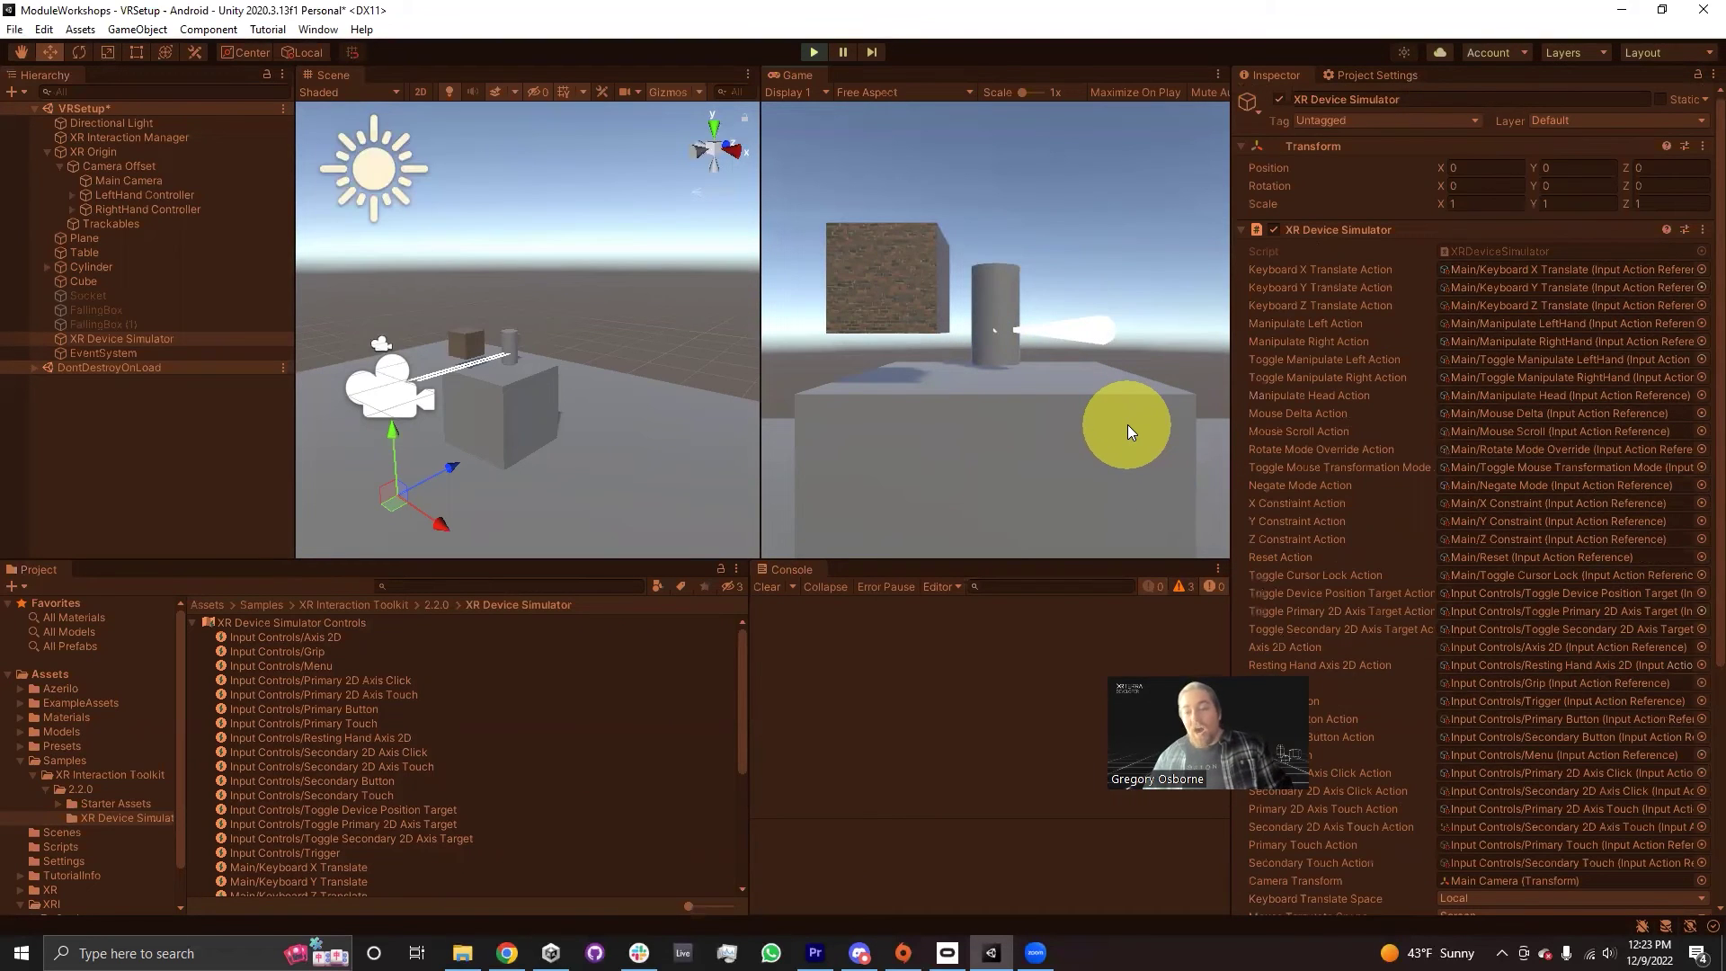
key("space")
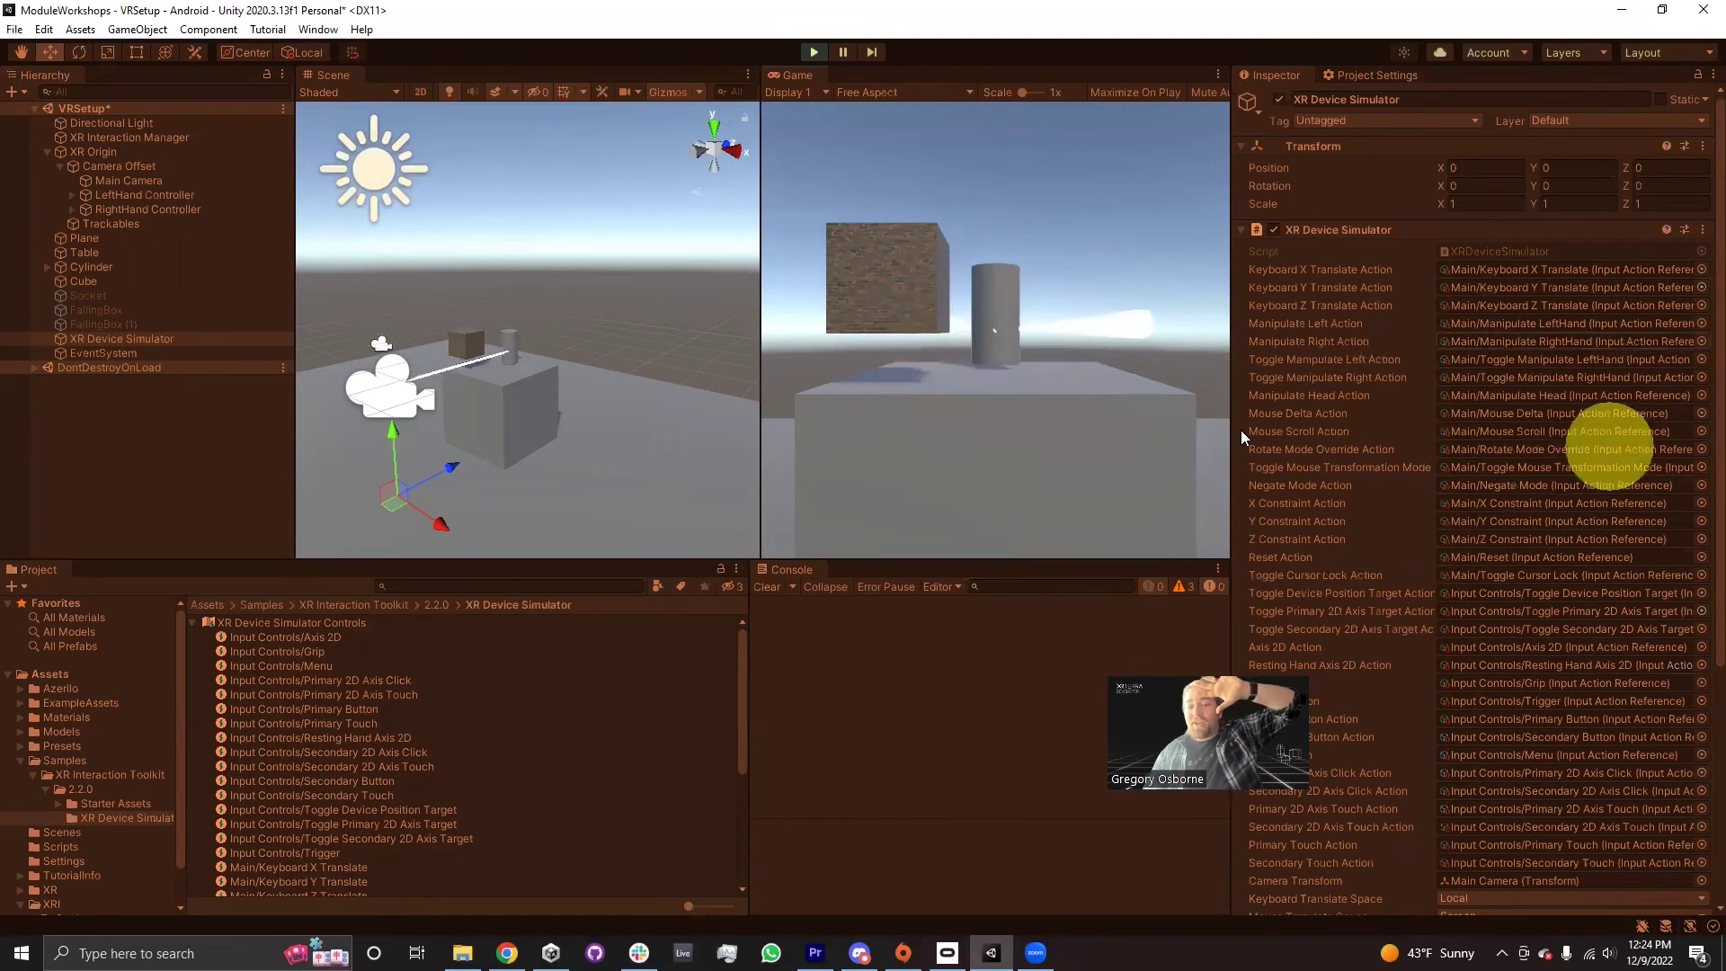
left_click_drag(1587, 518, 1323, 727)
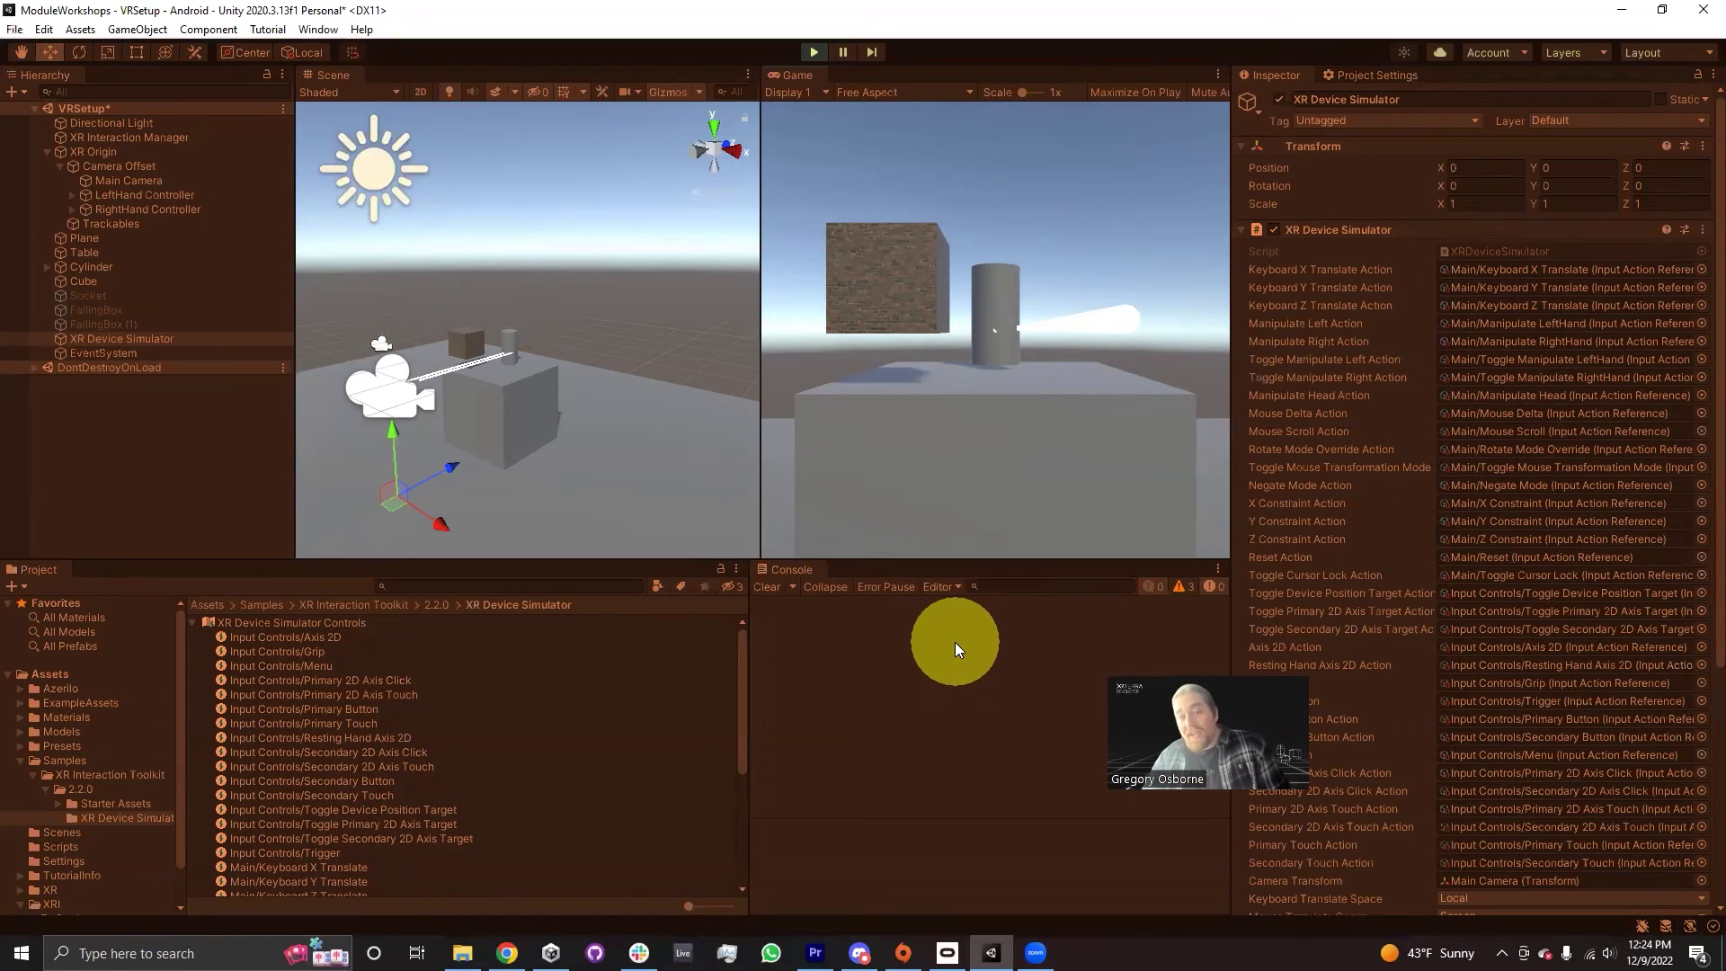
- Switch to the simulated left-hand controller and aim its ray at the brick cube
key("shift")
left_click_drag(886, 450, 550, 390)
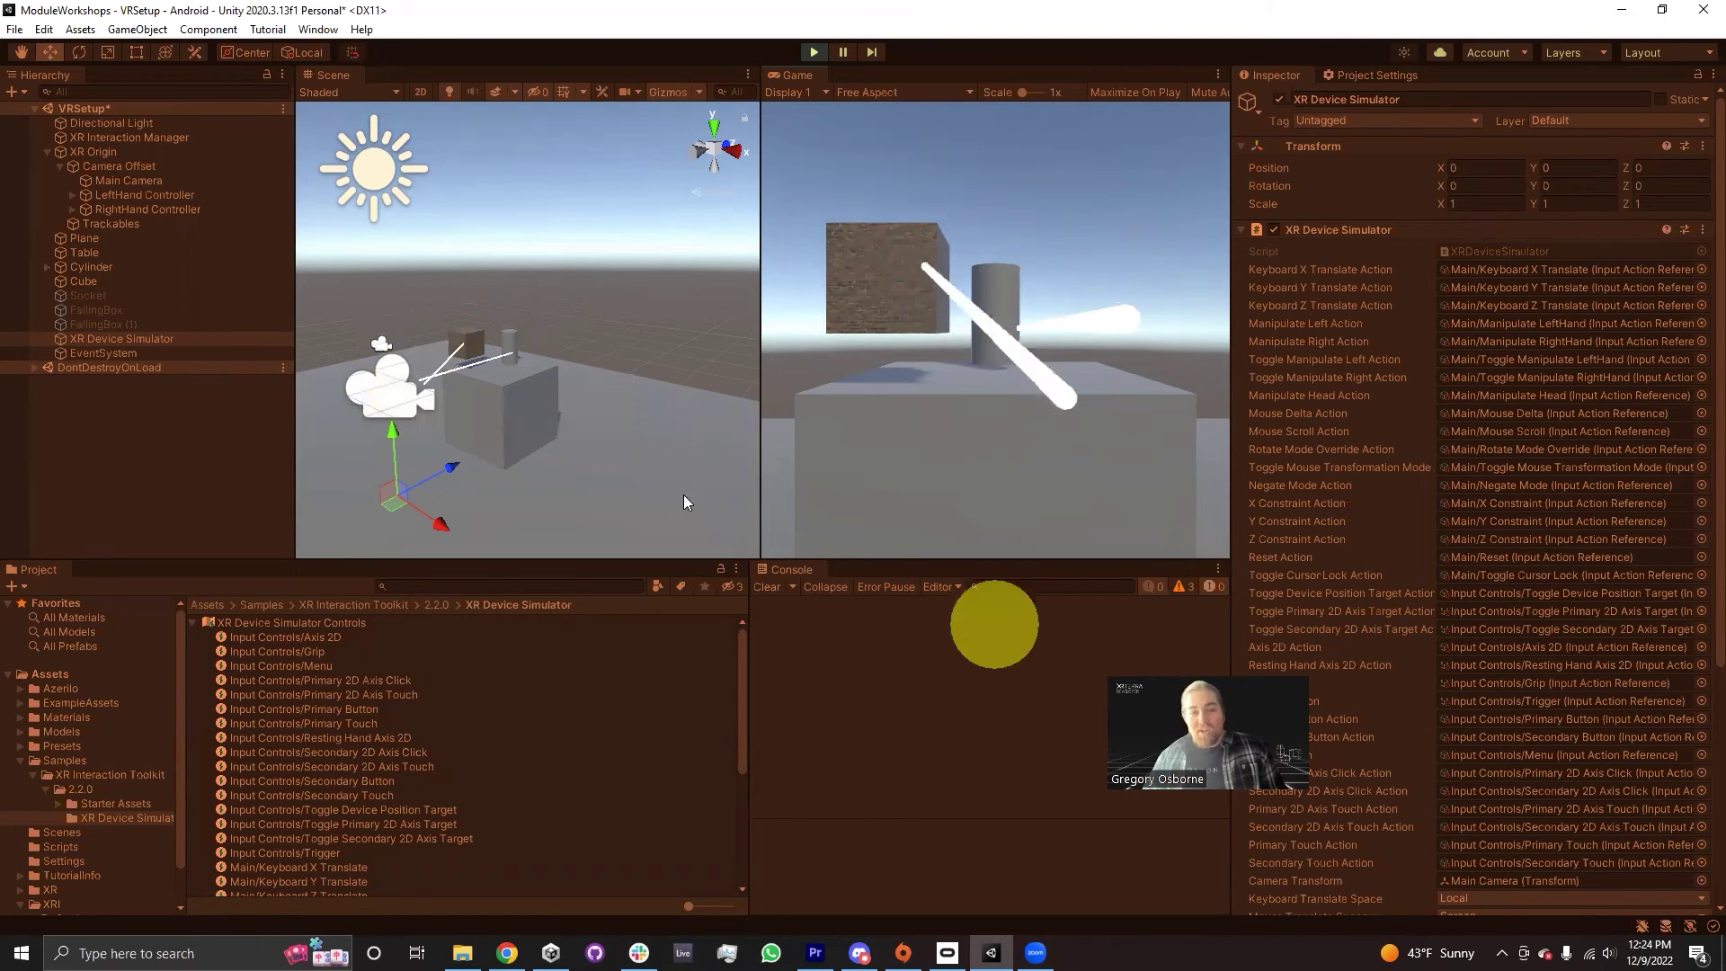
left_click_drag(1004, 350, 859, 278)
- Test forward, backward and sideways movement in the running scene with the device simulator
key("w")
key("a")
key("s")
key("d")
key("s")
key("w")
left_click_drag(671, 355, 634, 352)
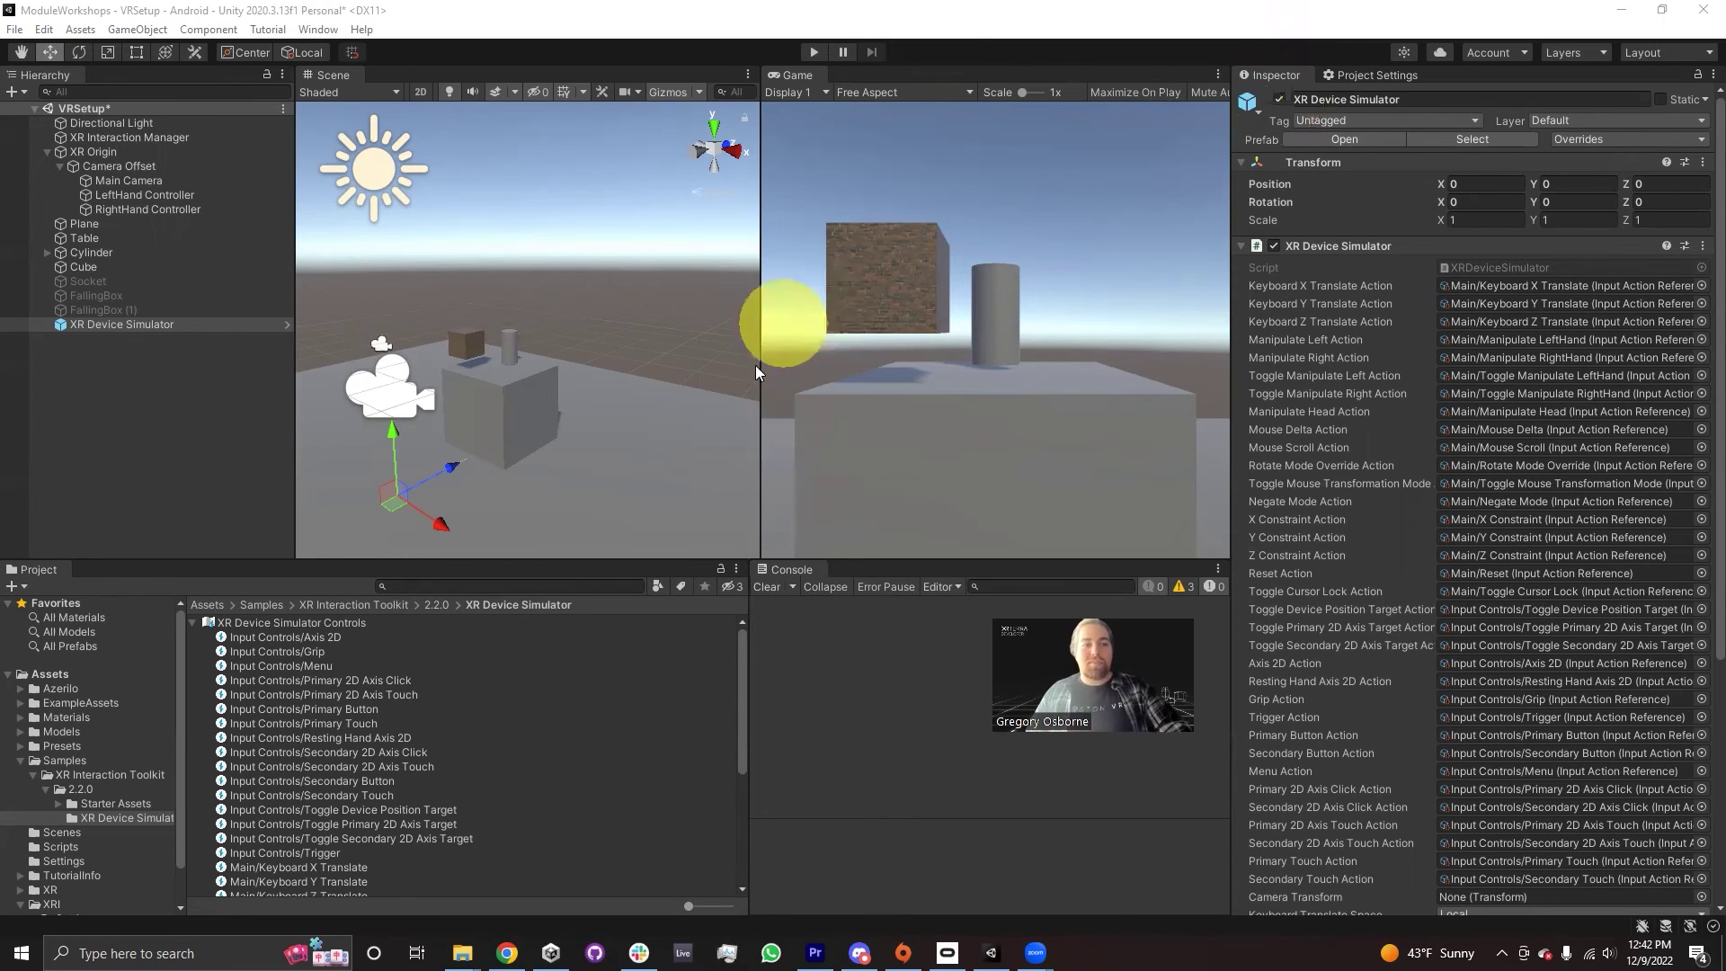
- Deactivate the XR Device Simulator object and run the scene without it
left_click(1279, 99)
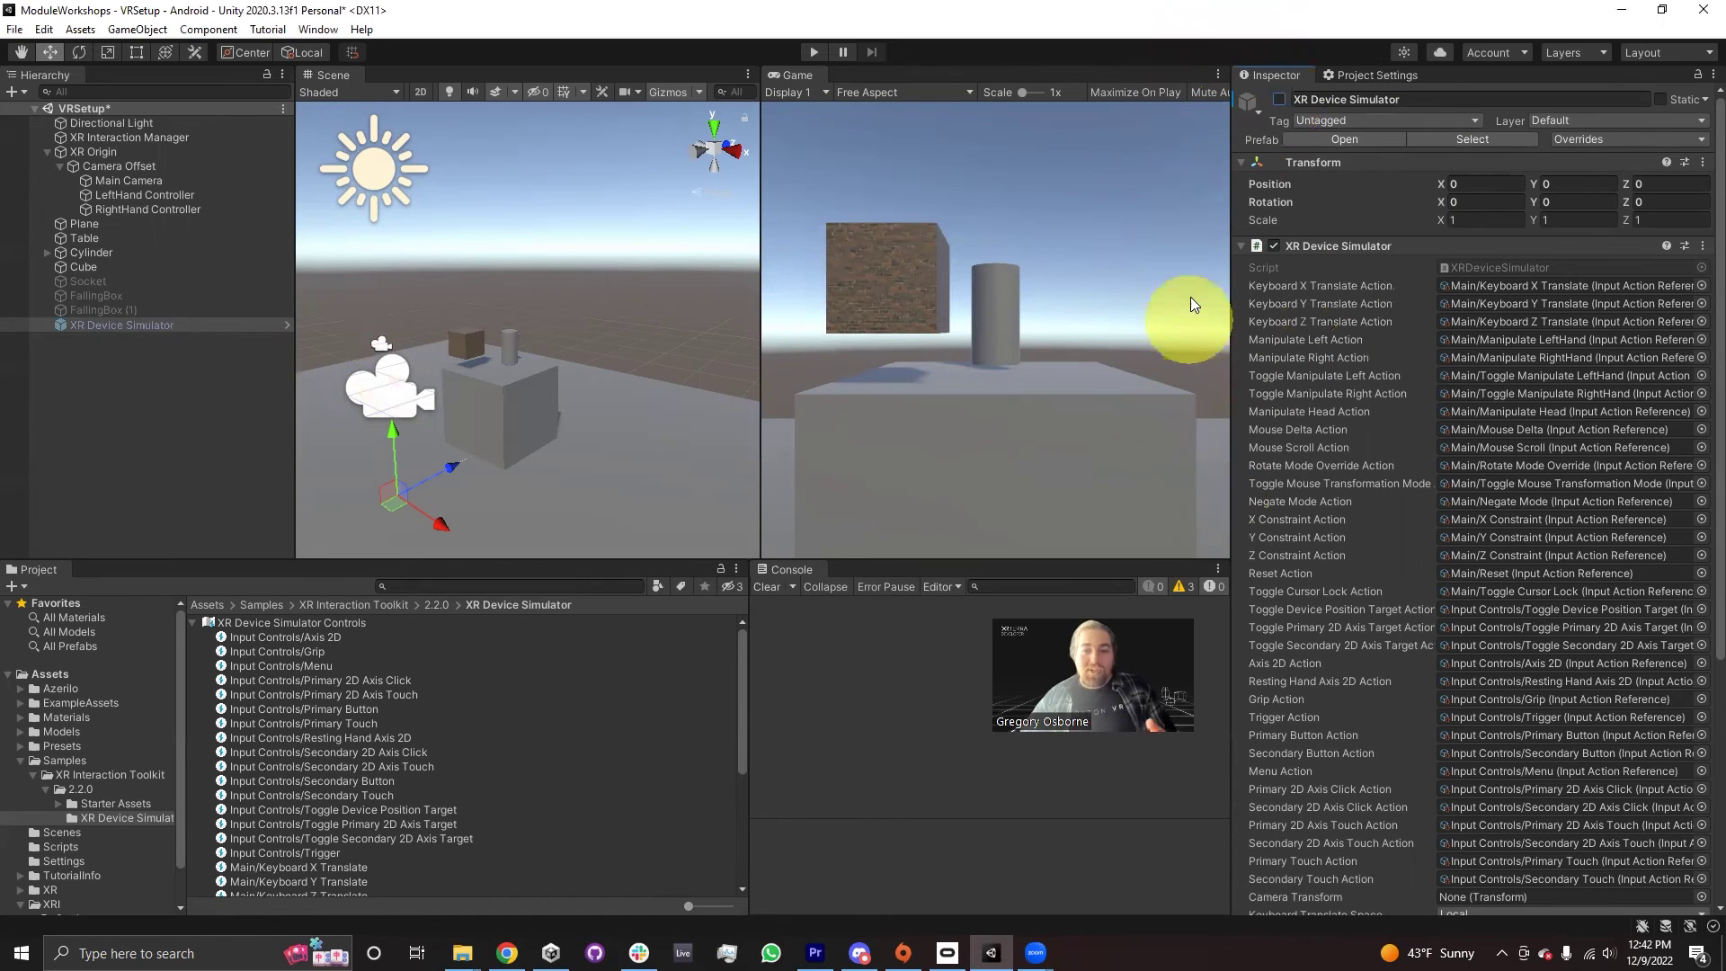
left_click(812, 51)
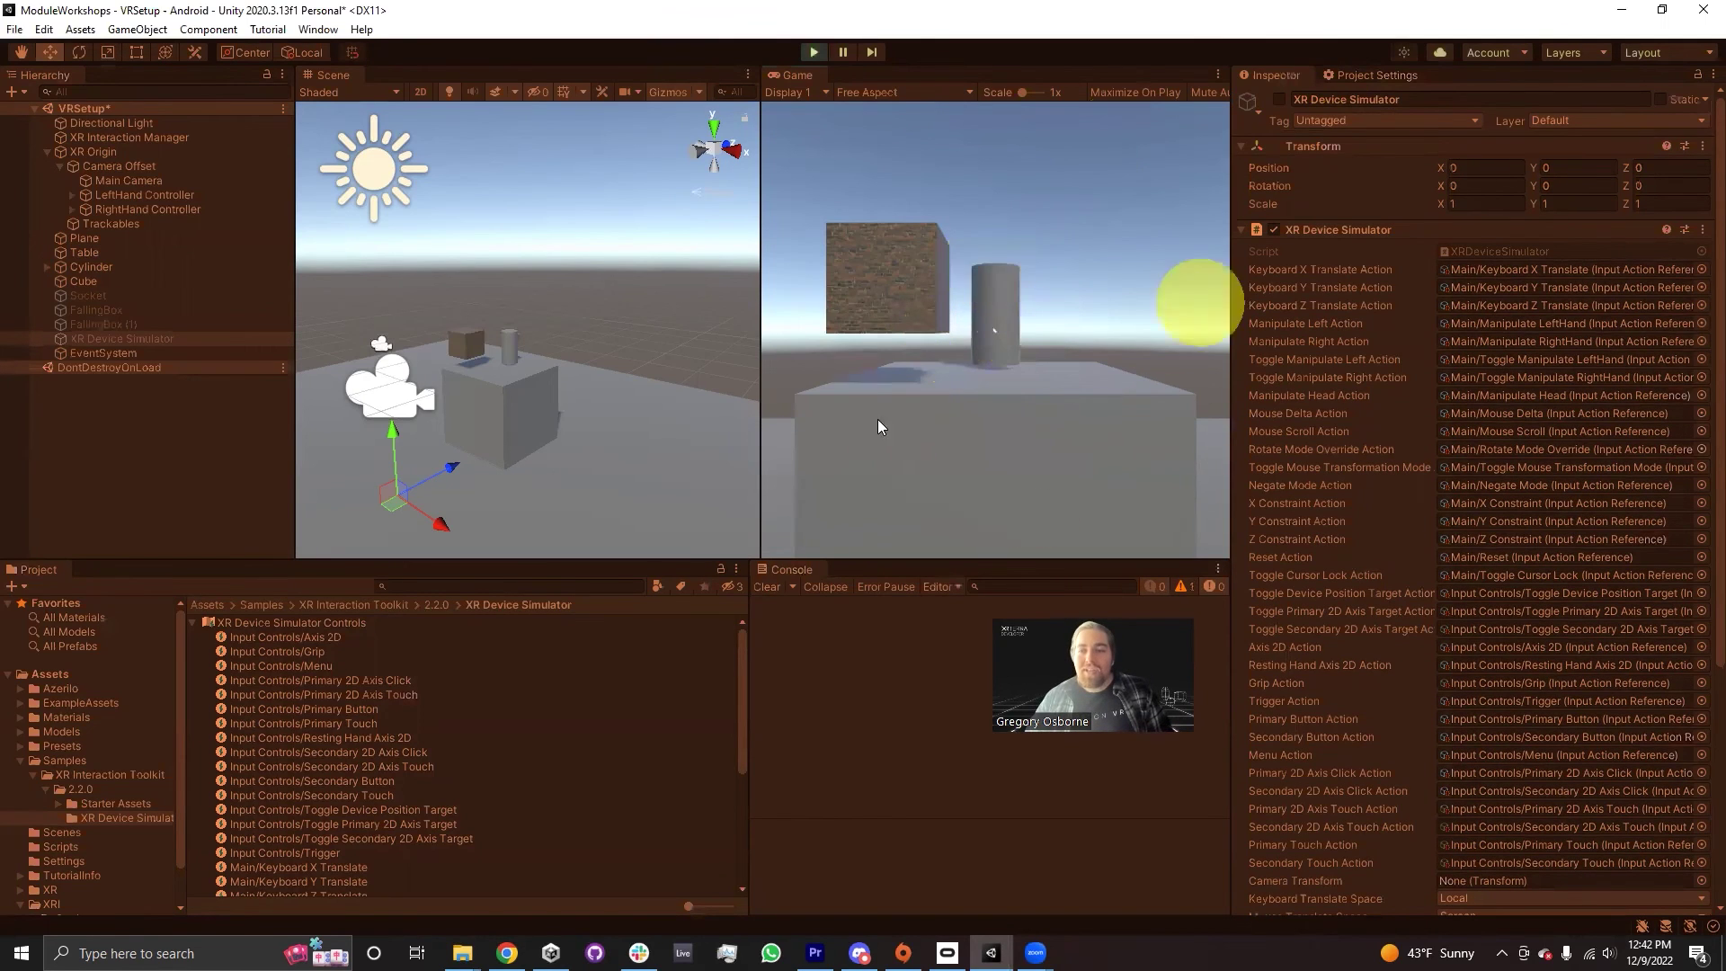
- Activate the XR Device Simulator while the scene runs, test the right-hand controller and stop the scene
left_click(1278, 100)
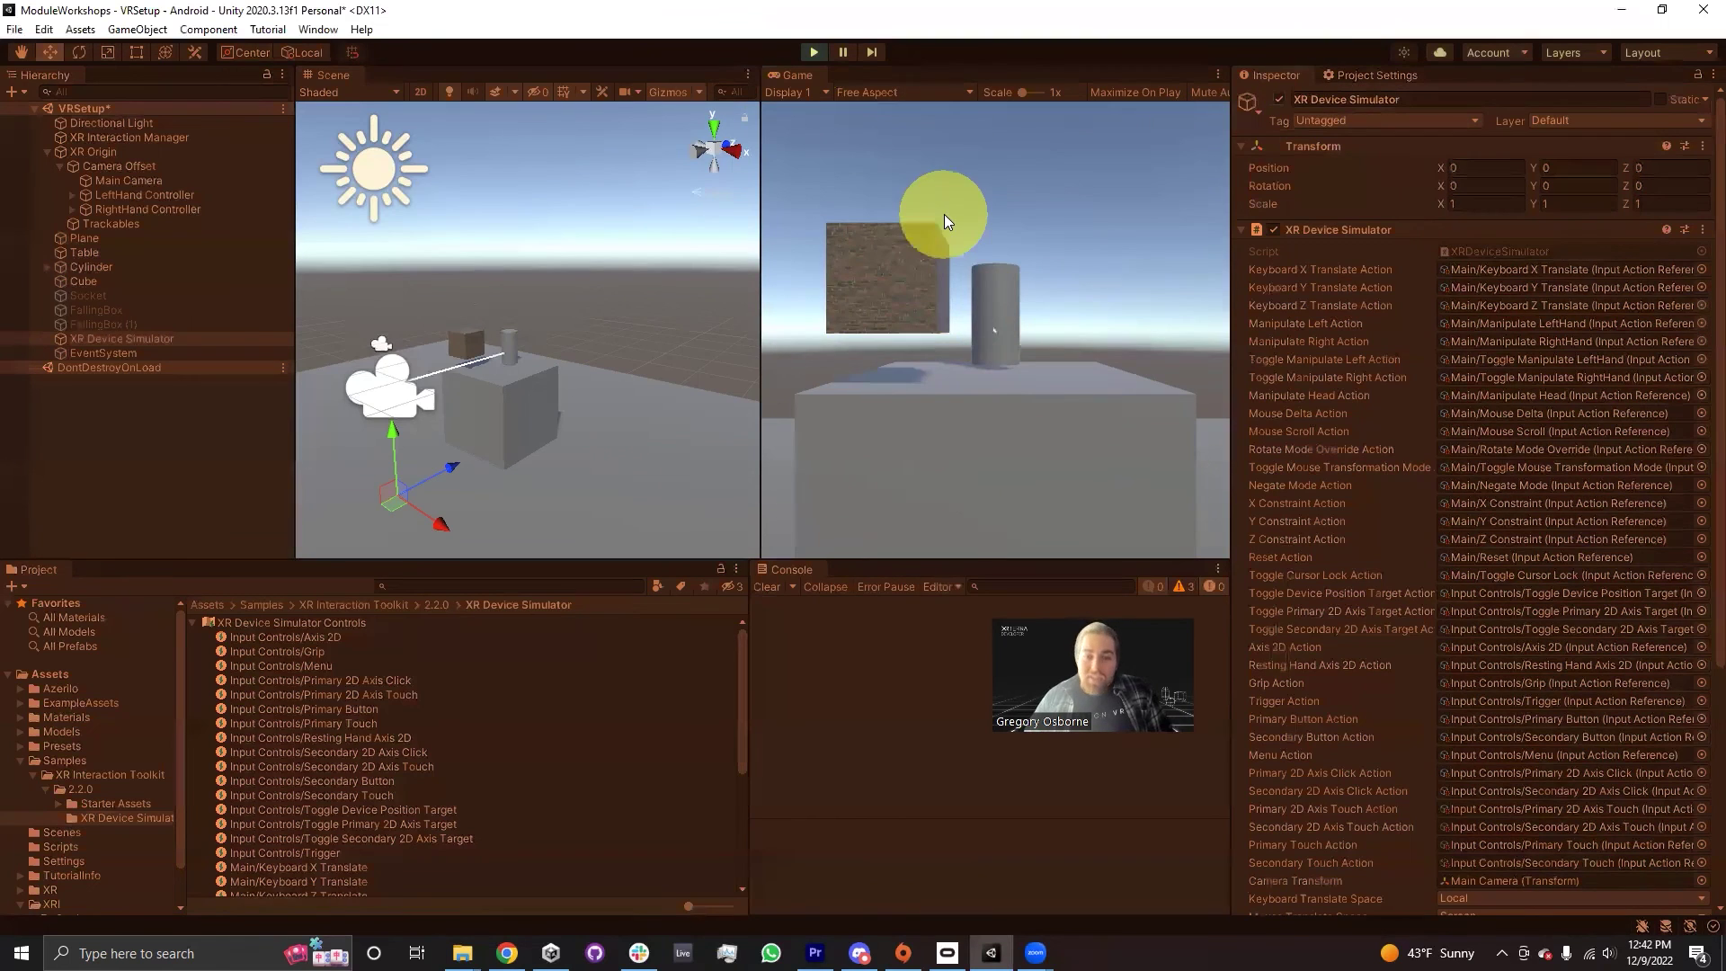
key("space")
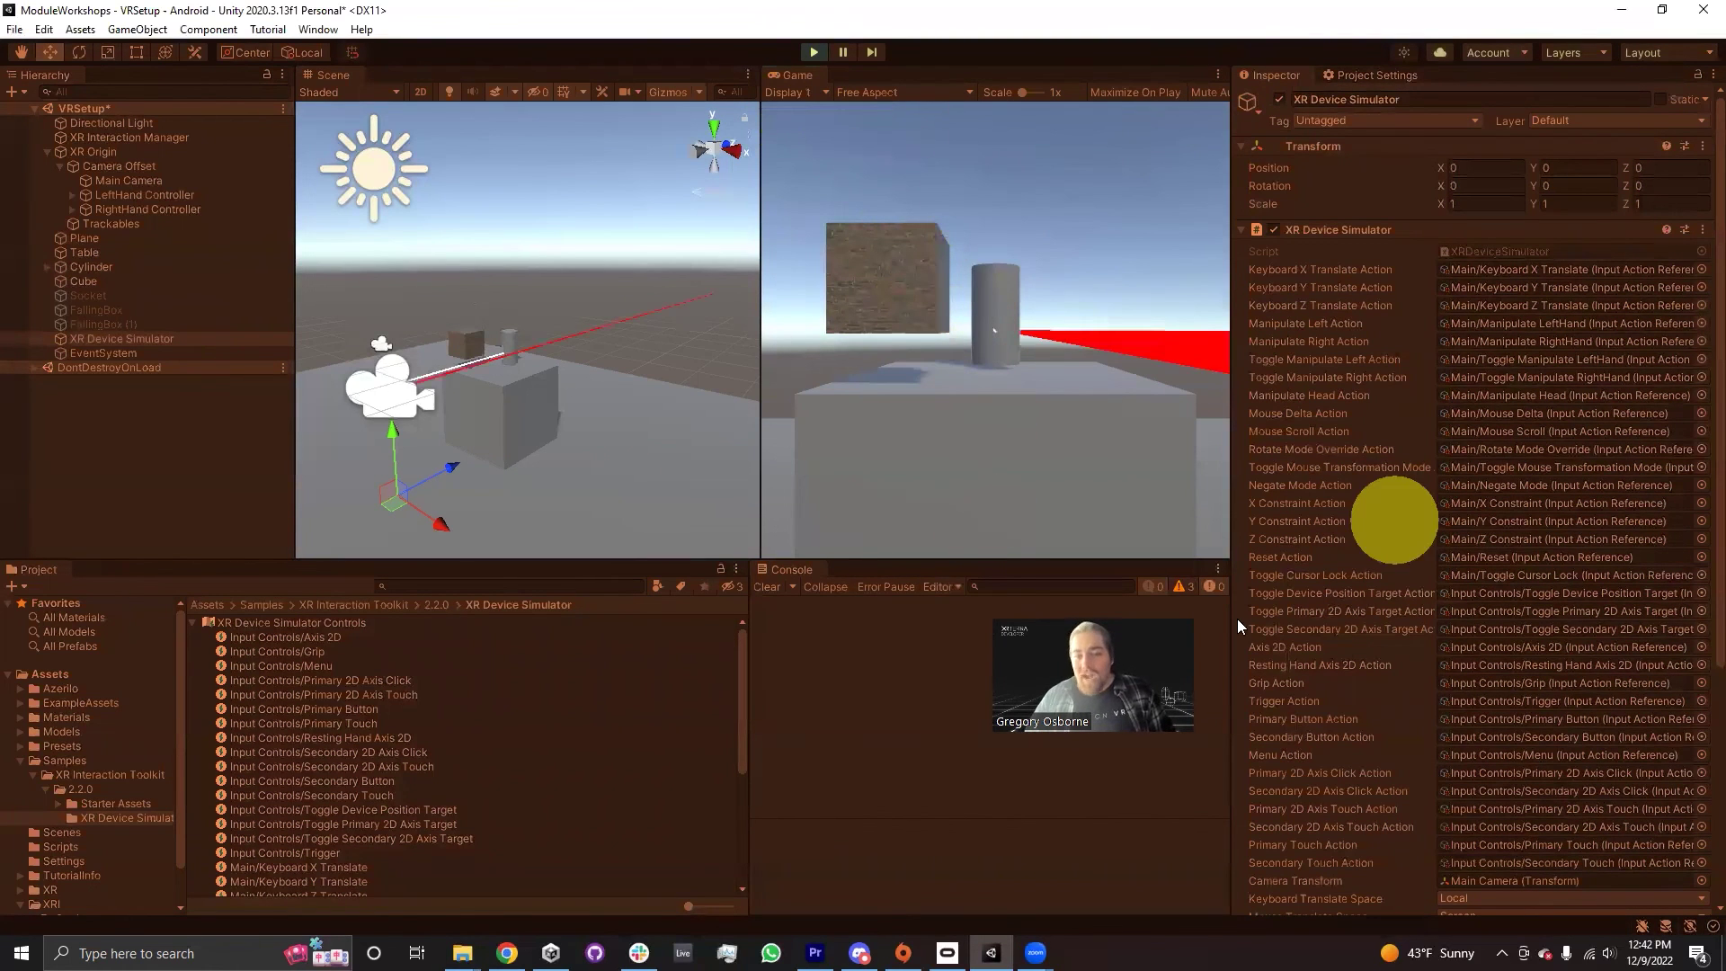
left_click(813, 53)
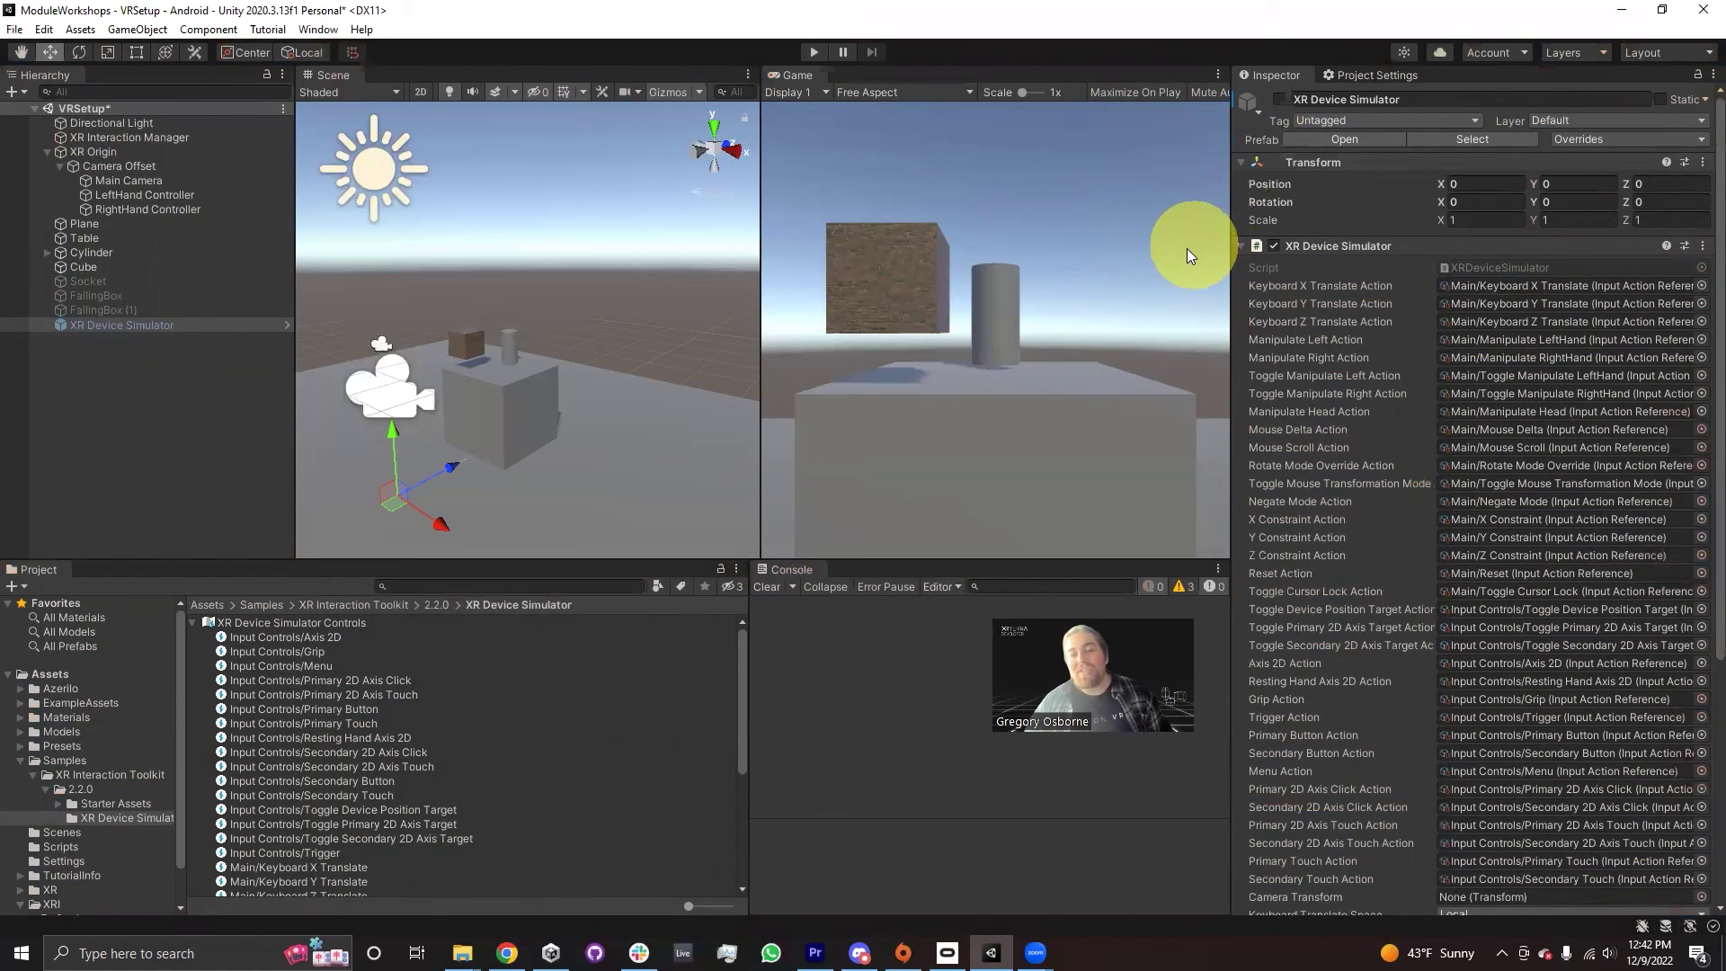
- Activate the XR Device Simulator object, run the scene and move the simulated right-hand controller
left_click(1279, 101)
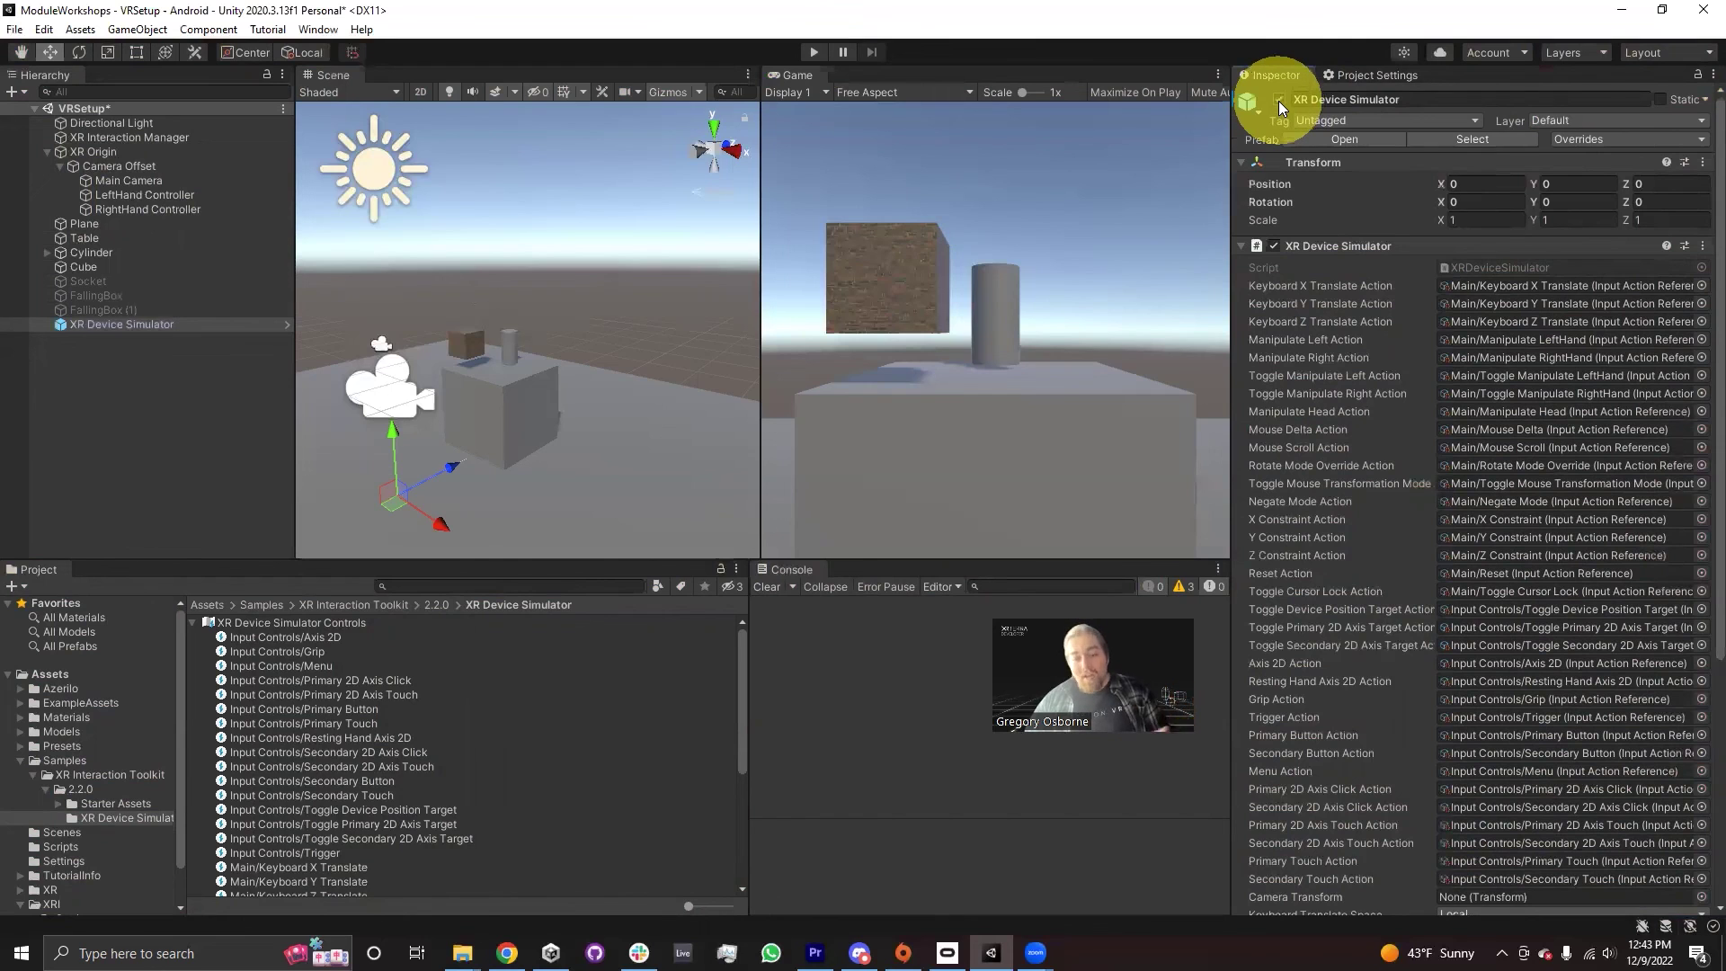
left_click(1279, 100)
key("ctrl+p")
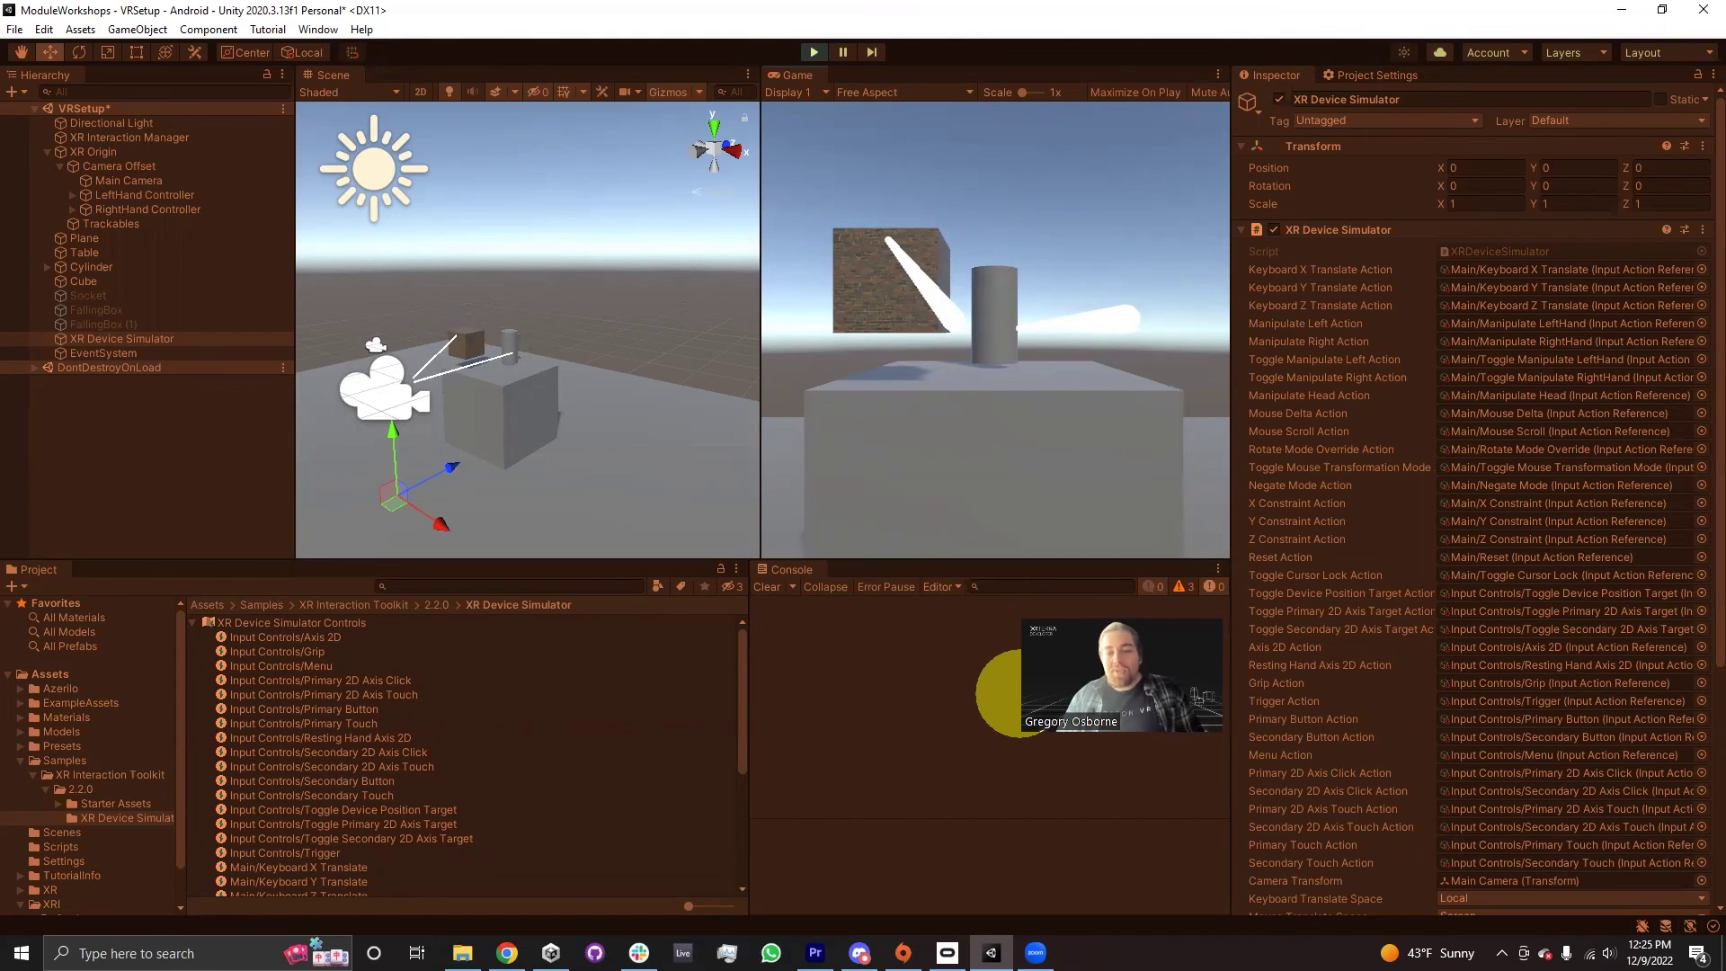
key("space")
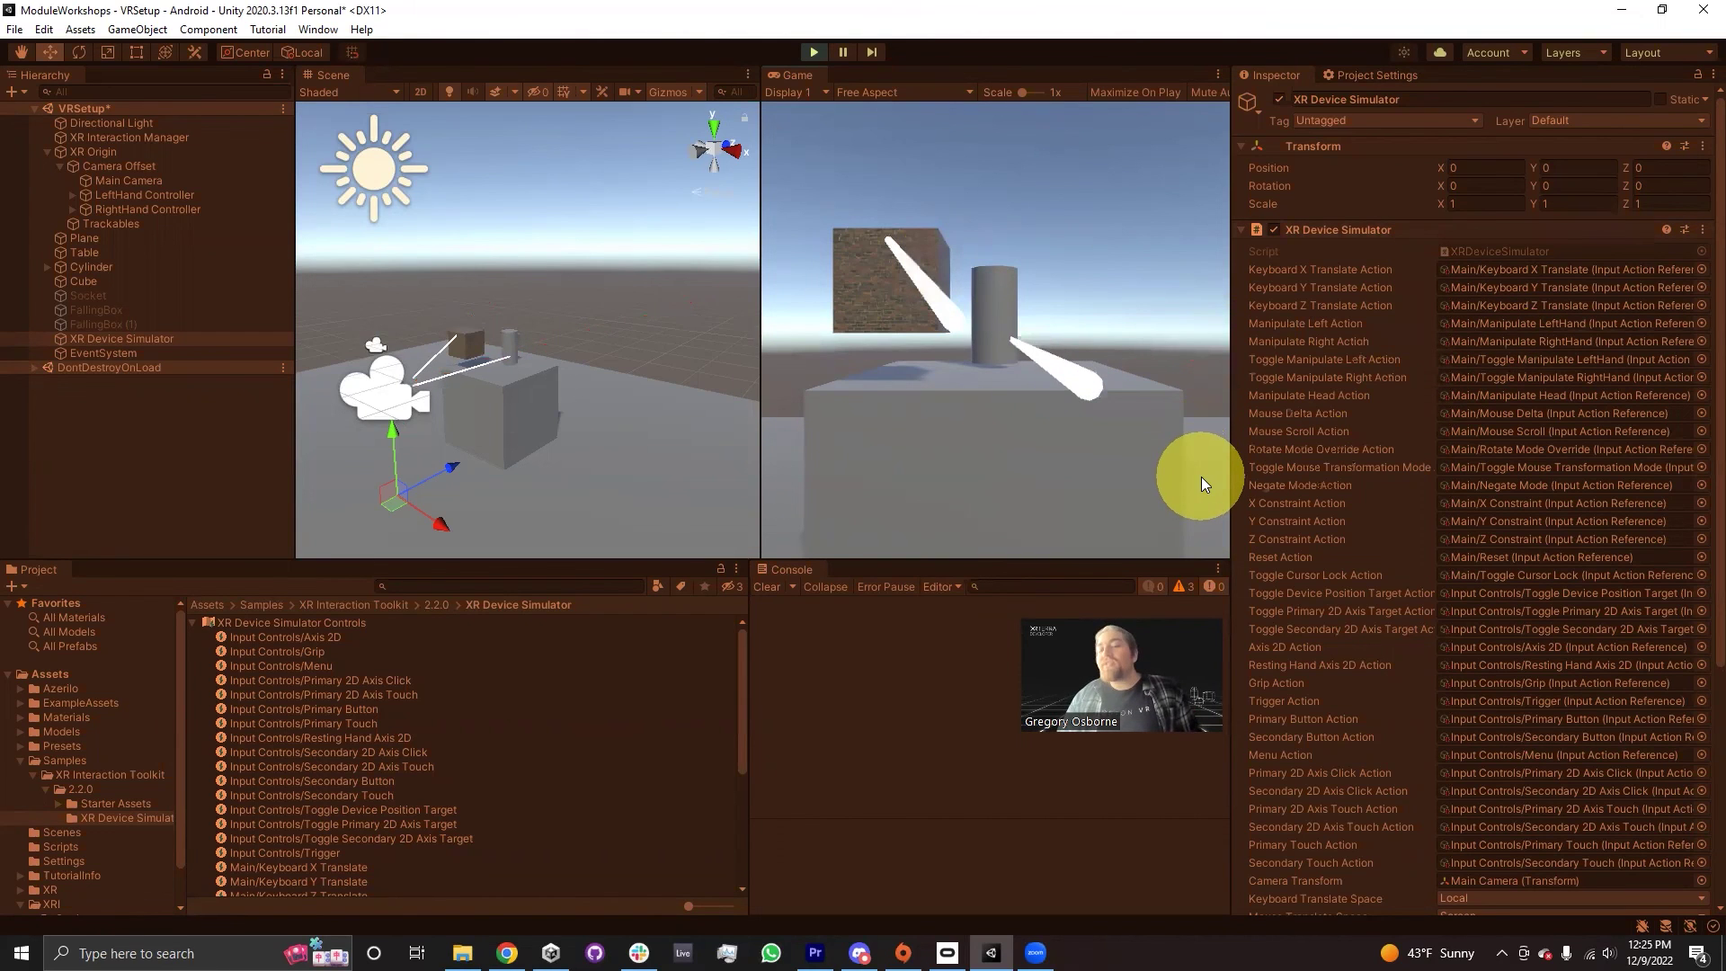